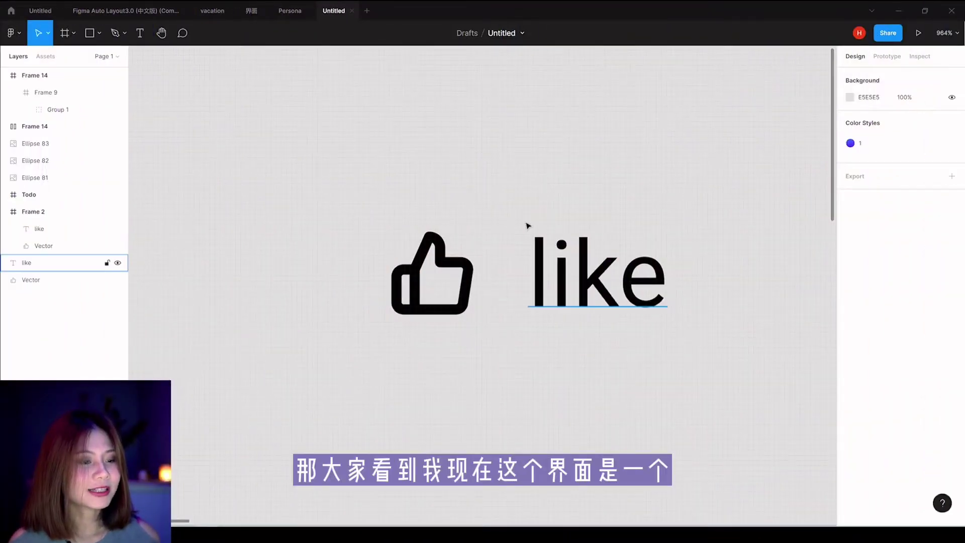
Step: Select the thumbs-up icon and the 'like' text layer together
{"action": "left_click", "coordinate": [461, 266]}
{"action": "left_click", "coordinate": [552, 276]}
{"action": "left_click", "coordinate": [554, 192]}
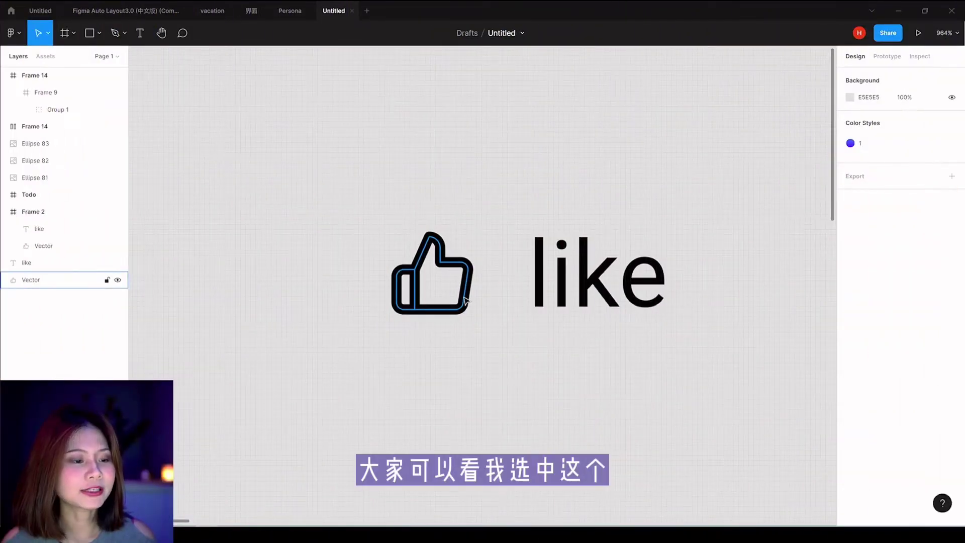
Step: Wrap the thumbs-up icon and like text in an auto-layout frame with spacing 12 and a white fill
{"action": "left_click", "coordinate": [464, 300]}
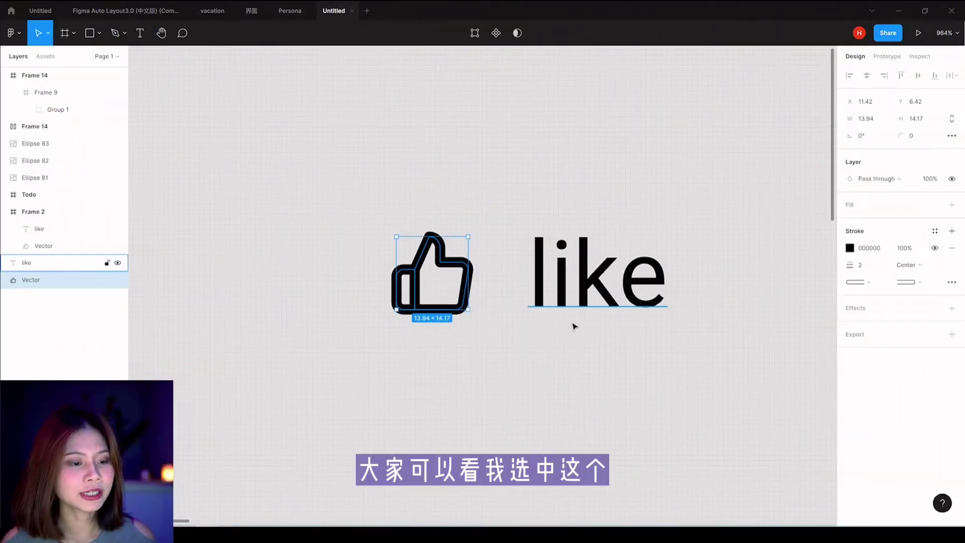
{"action": "left_click", "coordinate": [586, 301], "text": "shift"}
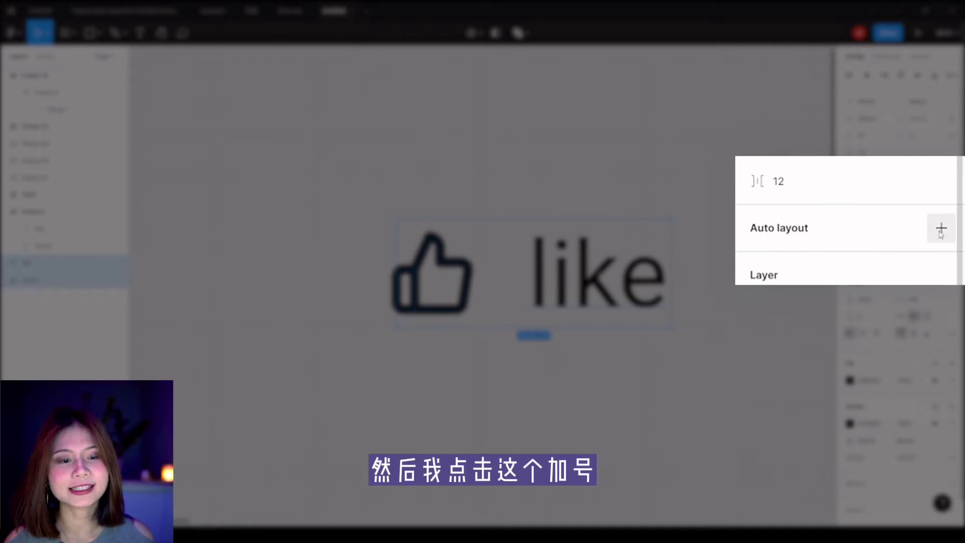
{"action": "left_click", "coordinate": [951, 196]}
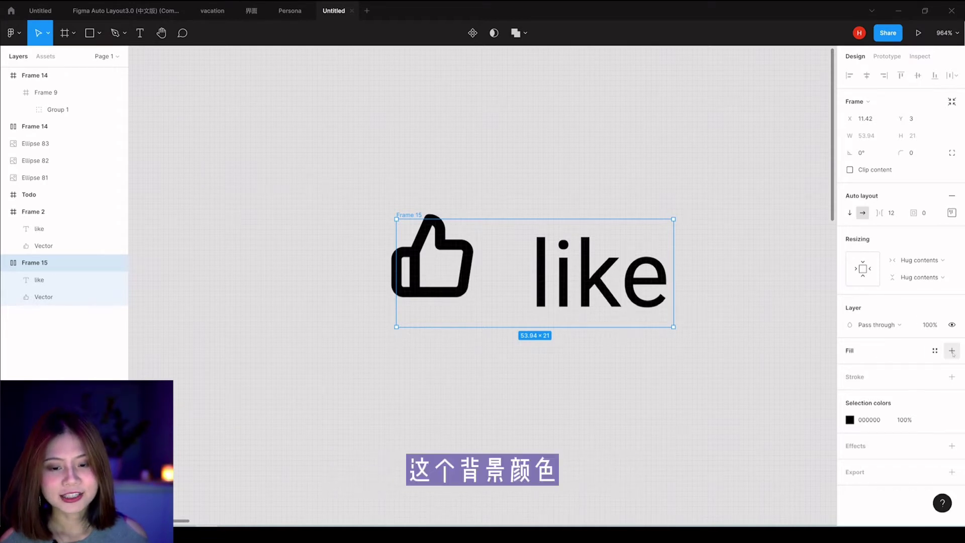
{"action": "left_click", "coordinate": [951, 351]}
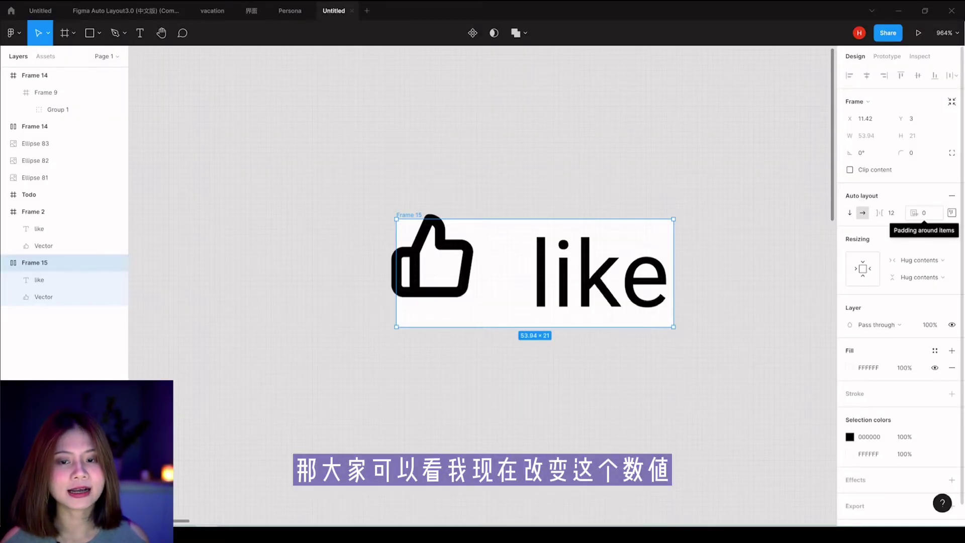
Step: Nudge the like frame's padding and move the frame up and to the left
{"action": "left_click_drag", "start_coordinate": [924, 217], "coordinate": [929, 220]}
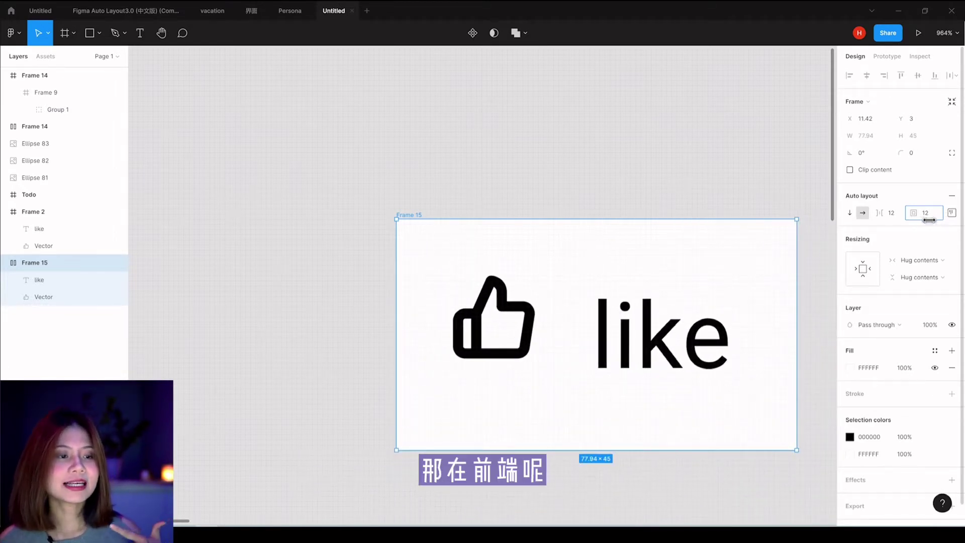
{"action": "scroll", "coordinate": [654, 195], "scroll_direction": "down", "scroll_amount": 5}
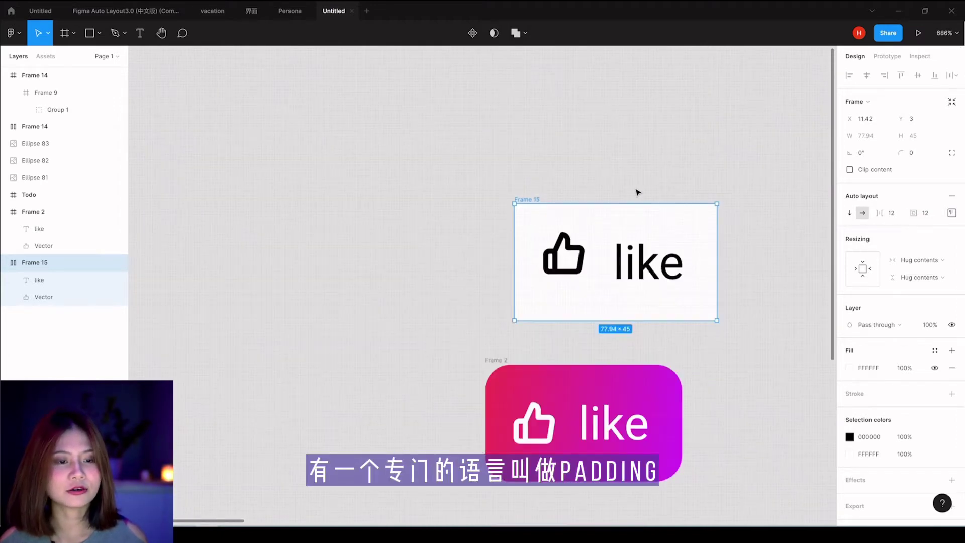
{"action": "scroll", "coordinate": [635, 189], "scroll_direction": "up", "scroll_amount": 2}
{"action": "left_click_drag", "start_coordinate": [466, 195], "coordinate": [429, 129]}
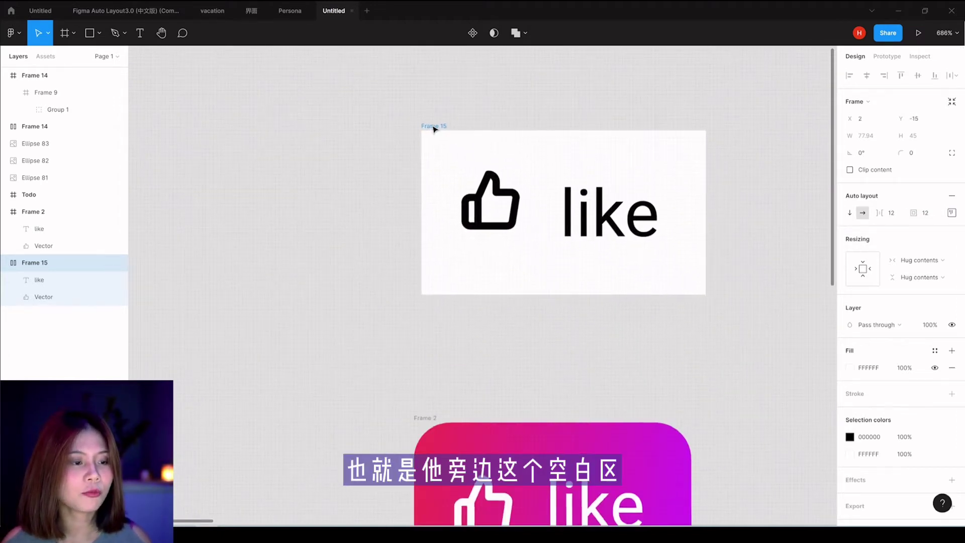
{"action": "left_click", "coordinate": [486, 114]}
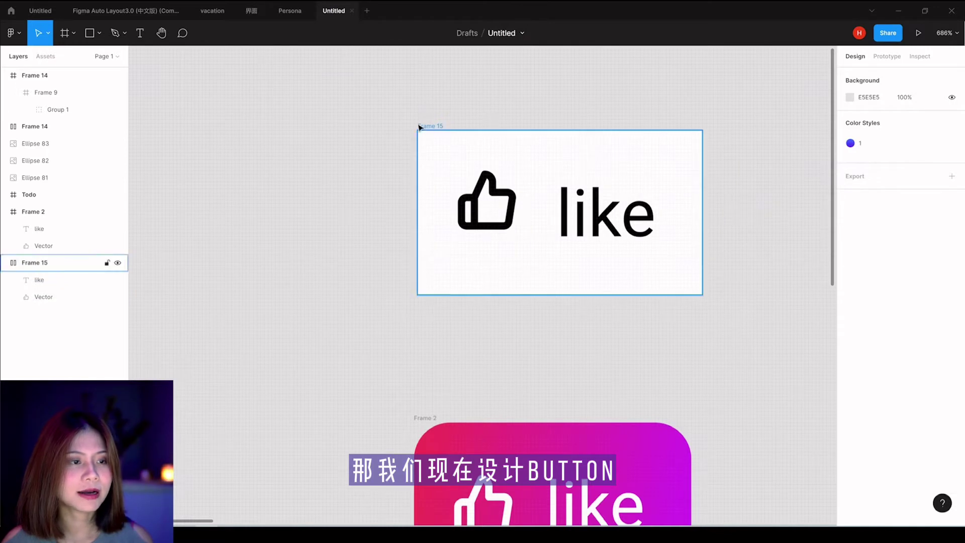
{"action": "scroll", "coordinate": [420, 129], "scroll_direction": "up", "scroll_amount": 5}
{"action": "scroll", "coordinate": [377, 220], "scroll_direction": "down", "scroll_amount": 5}
{"action": "left_click", "coordinate": [405, 181]}
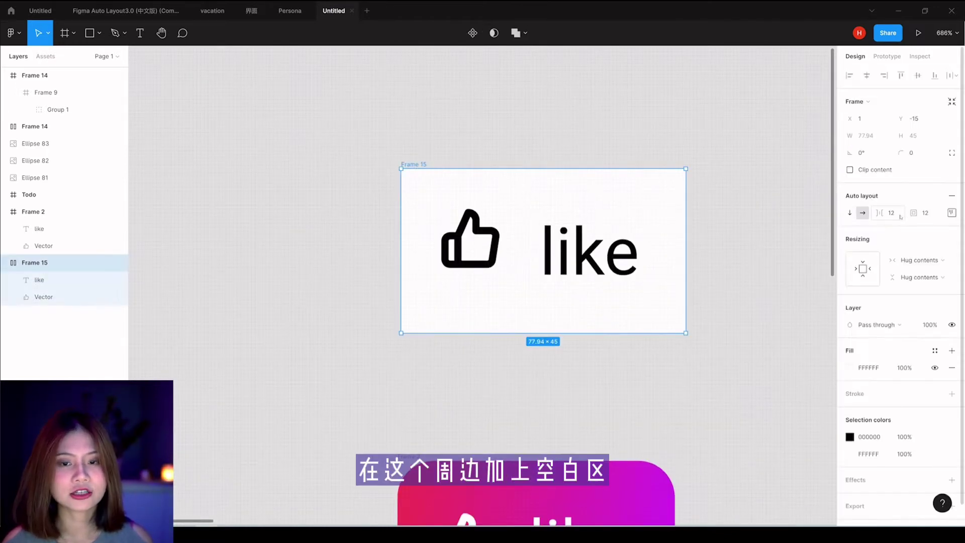
Step: Give the like frame padding 10, corner radius 8 and centred alignment
{"action": "left_click_drag", "start_coordinate": [914, 212], "coordinate": [918, 213]}
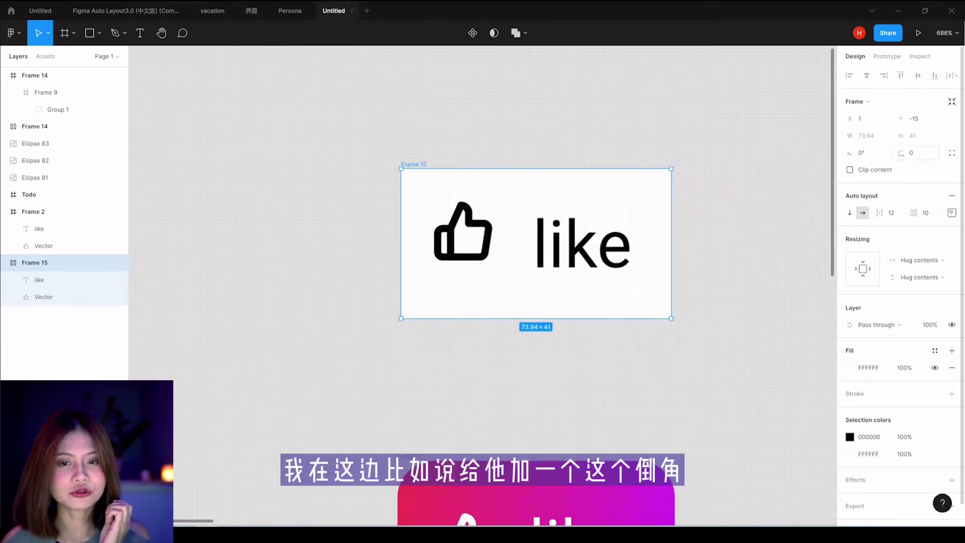
{"action": "left_click_drag", "start_coordinate": [901, 155], "coordinate": [913, 156]}
{"action": "left_click_drag", "start_coordinate": [5, 160], "coordinate": [913, 159]}
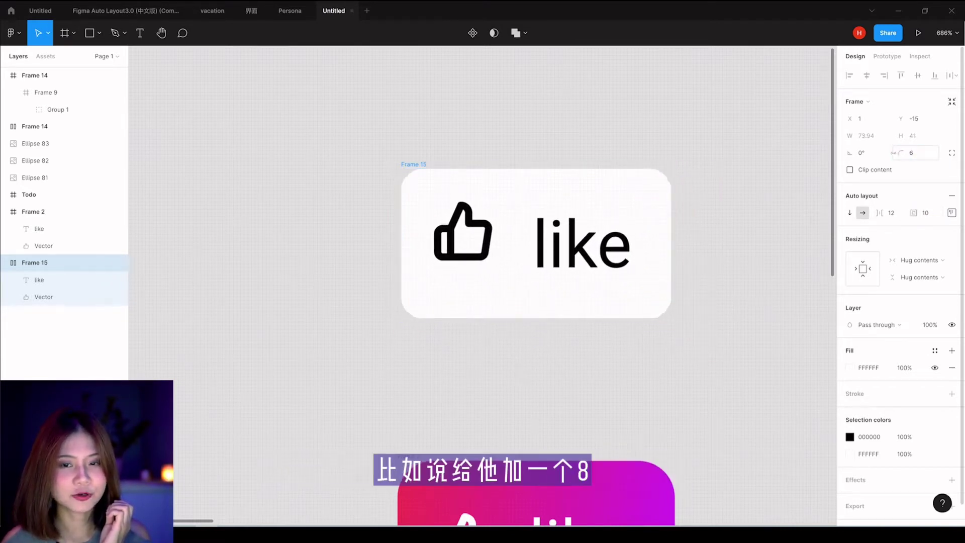
{"action": "type", "text": "8"}
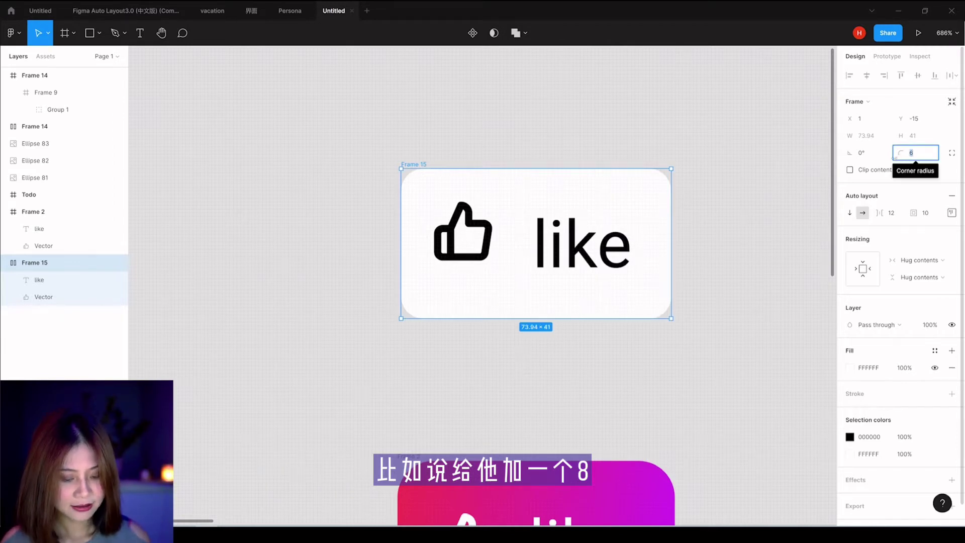
{"action": "key", "text": "Return"}
{"action": "left_click", "coordinate": [725, 181]}
{"action": "left_click", "coordinate": [419, 164]}
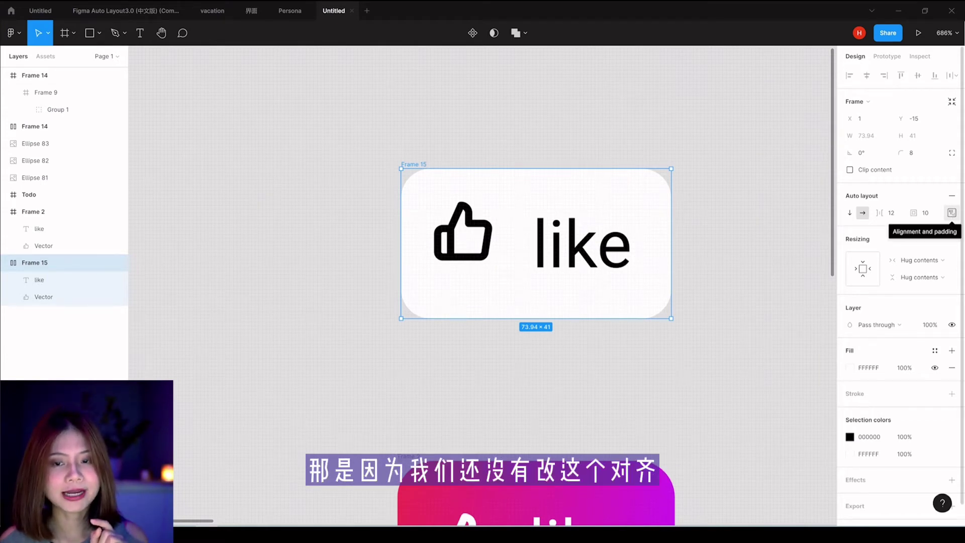
{"action": "left_click", "coordinate": [951, 213]}
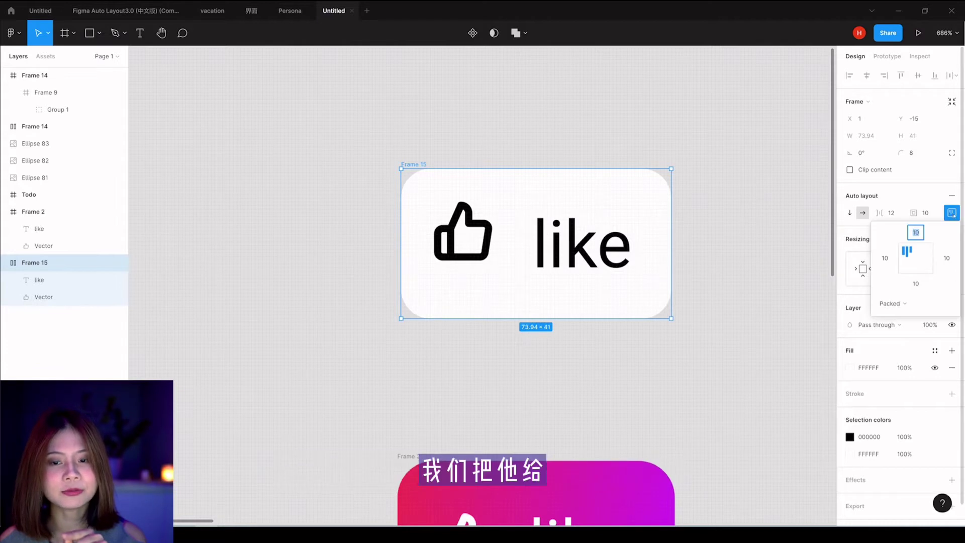
{"action": "left_click", "coordinate": [915, 258]}
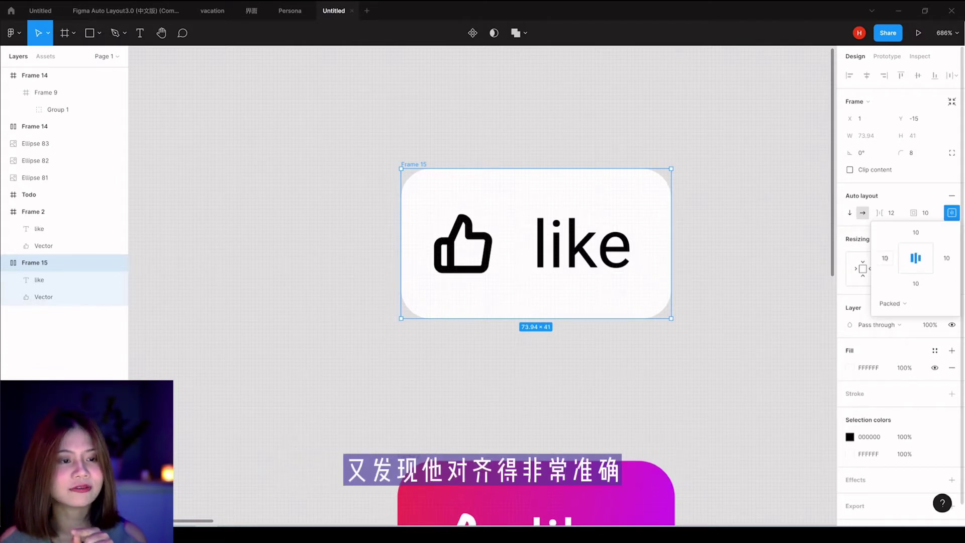
{"action": "left_click", "coordinate": [721, 263]}
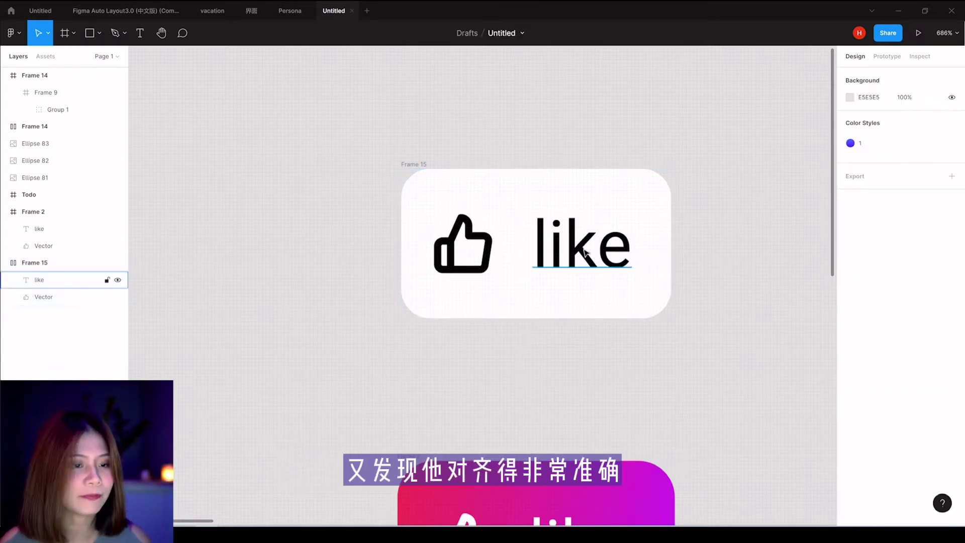
Step: Change the like label's text to 'likesdfgasksladfh'
{"action": "scroll", "coordinate": [502, 166], "scroll_direction": "down", "scroll_amount": 5}
{"action": "left_click", "coordinate": [500, 173]}
{"action": "left_click", "coordinate": [330, 187]}
{"action": "left_click", "coordinate": [503, 181]}
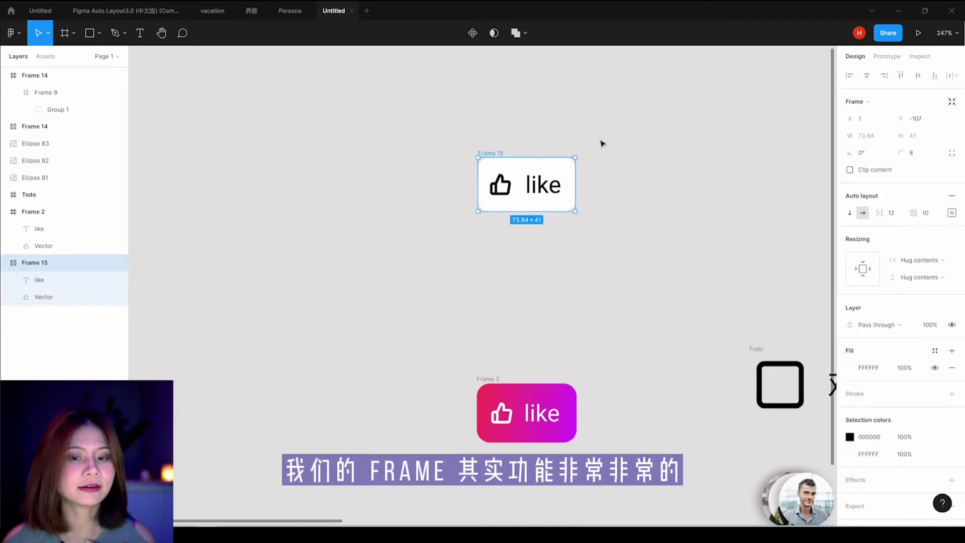
{"action": "left_click", "coordinate": [624, 163]}
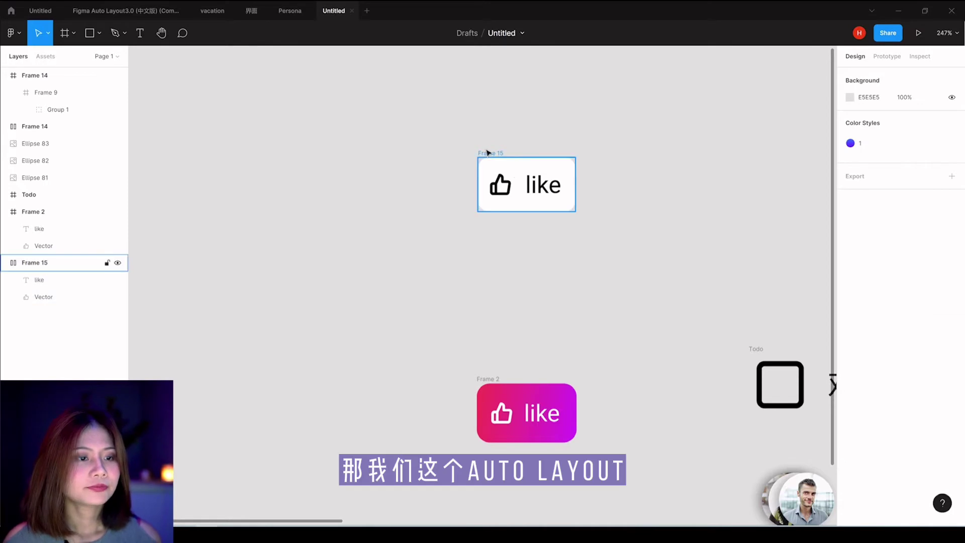
{"action": "left_click", "coordinate": [560, 189]}
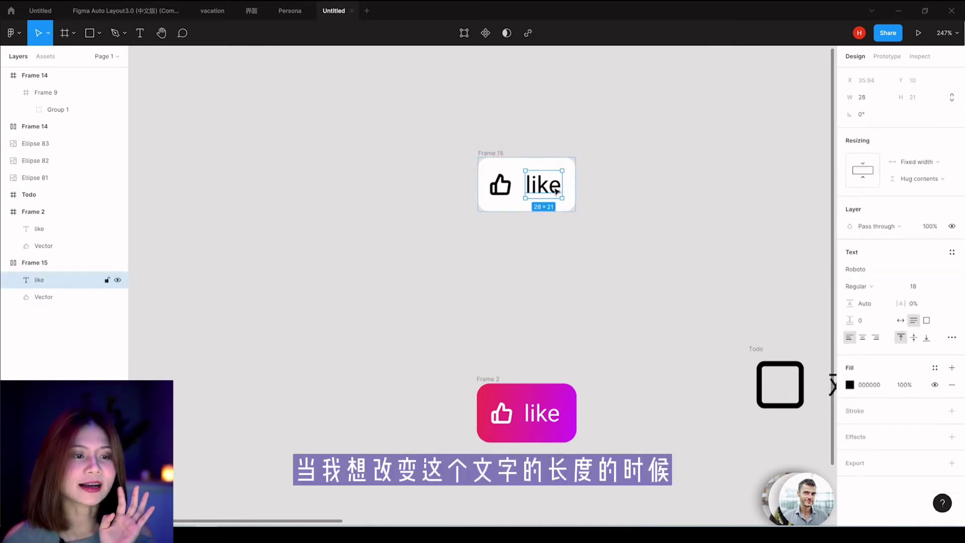
{"action": "double_click", "coordinate": [557, 191]}
{"action": "left_click", "coordinate": [563, 186]}
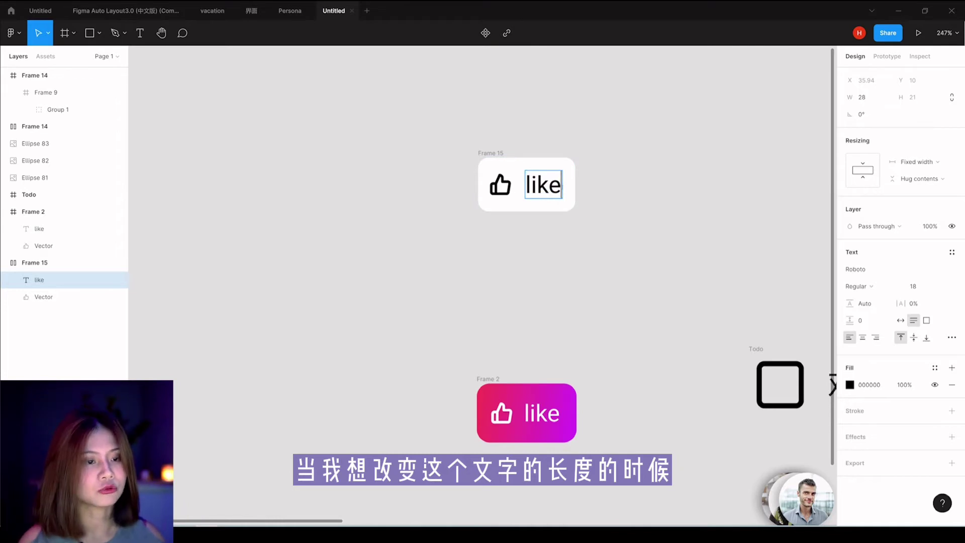
{"action": "type", "text": "sdfgasksladfh"}
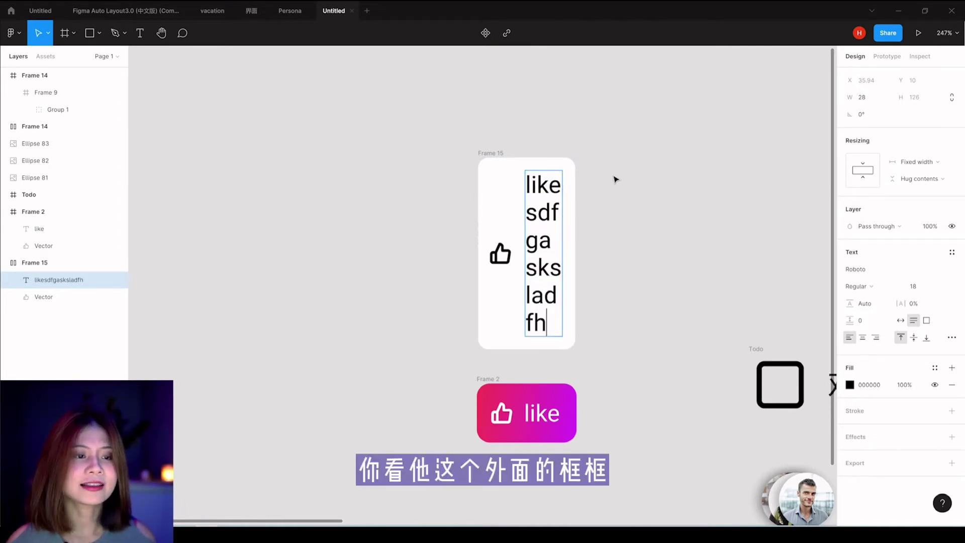
{"action": "key", "text": "Escape"}
{"action": "left_click", "coordinate": [593, 201]}
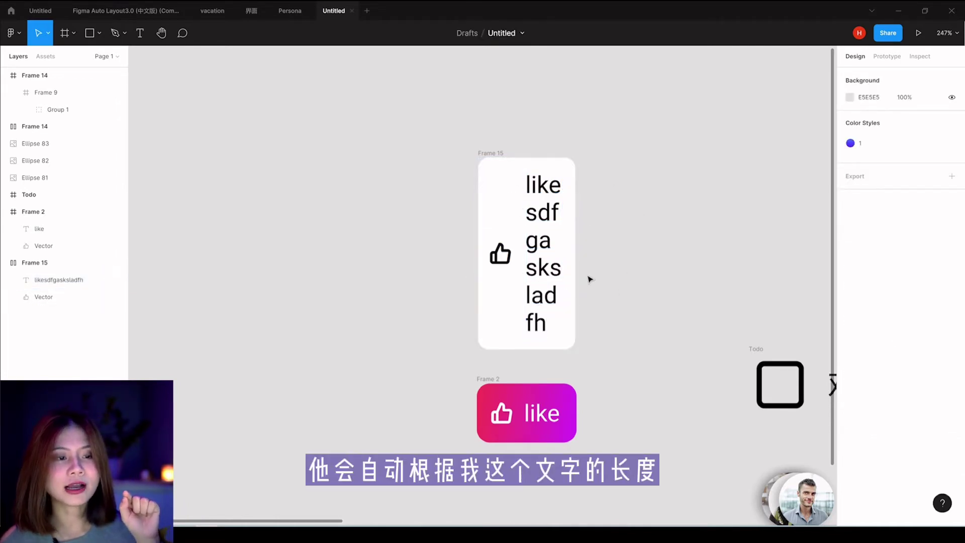
Step: Widen the label's text box to one line and move the like frame down
{"action": "left_click", "coordinate": [553, 262]}
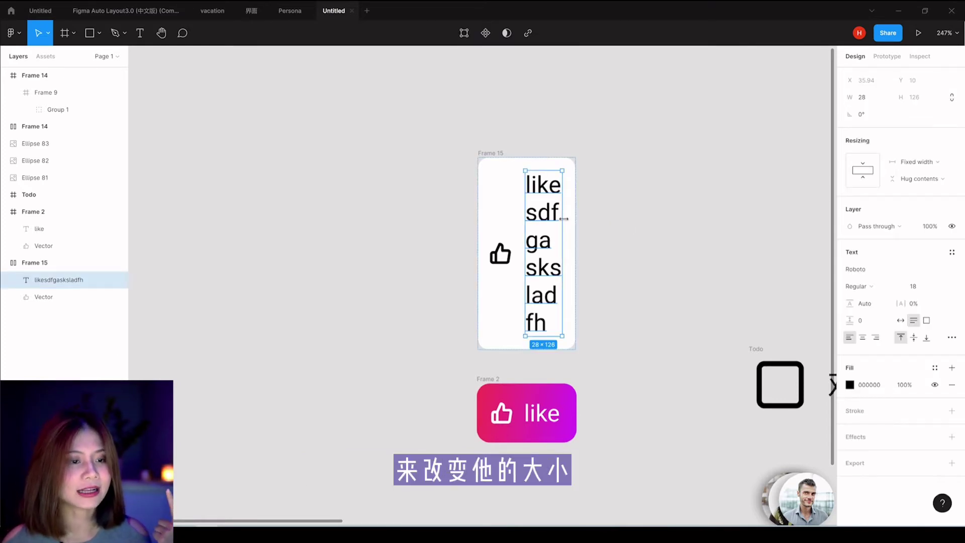
{"action": "mouse_move", "coordinate": [562, 210]}
{"action": "left_mouse_down"}
{"action": "mouse_move", "coordinate": [754, 210]}
{"action": "mouse_move", "coordinate": [710, 209]}
{"action": "left_mouse_up"}
{"action": "left_click", "coordinate": [792, 223]}
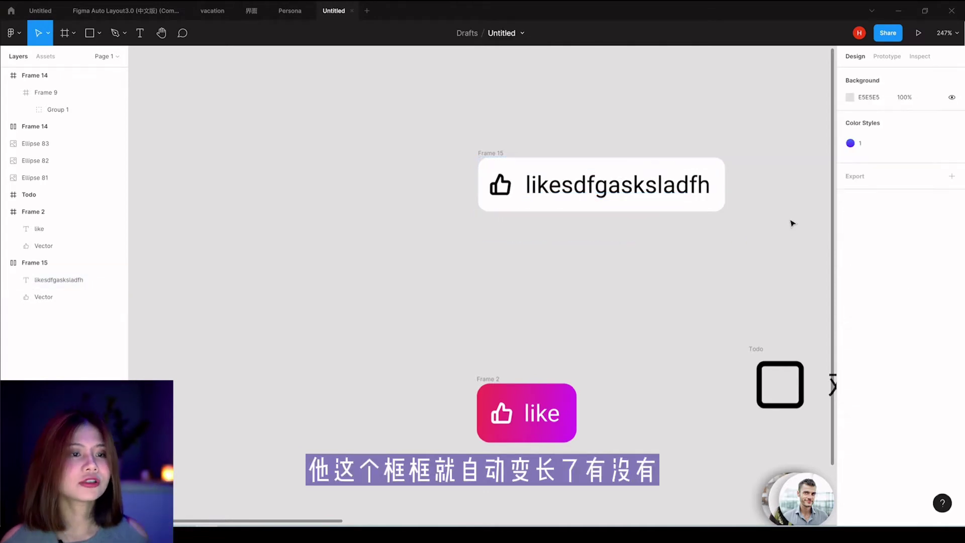
{"action": "left_click", "coordinate": [500, 152]}
{"action": "left_click", "coordinate": [562, 151]}
{"action": "left_click", "coordinate": [59, 279]}
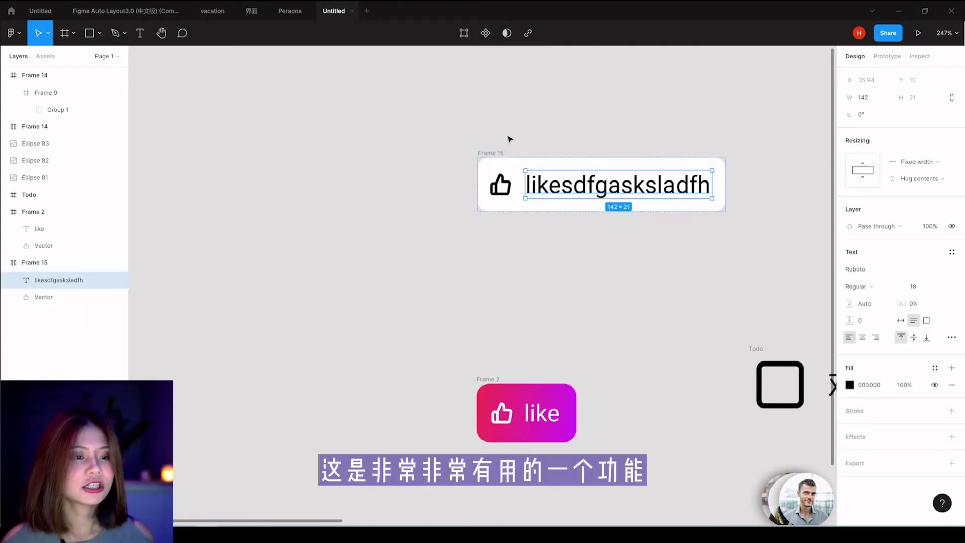
{"action": "left_click", "coordinate": [508, 137]}
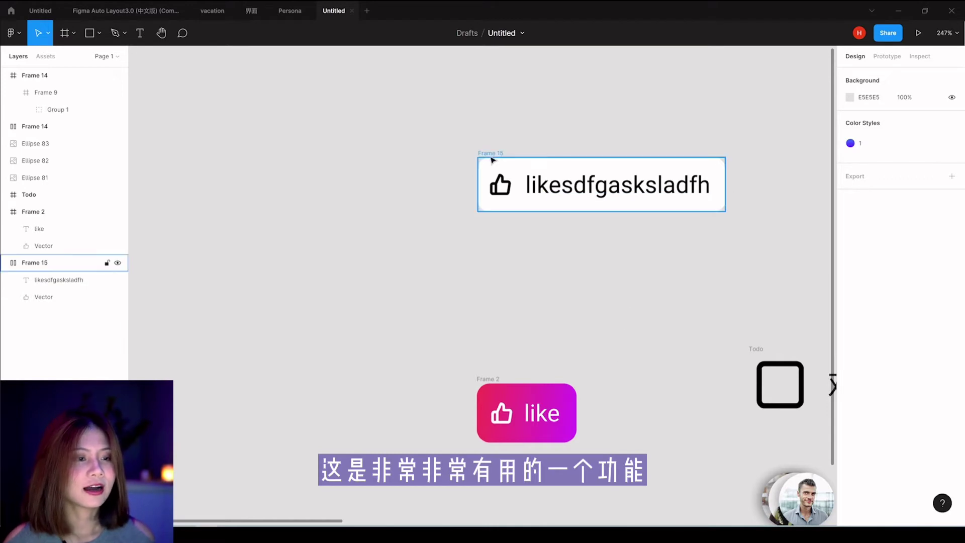
{"action": "left_click_drag", "start_coordinate": [497, 157], "coordinate": [512, 273]}
{"action": "left_click", "coordinate": [570, 219]}
Step: Undo the white frame's move and move the pink gradient like button up toward it
{"action": "scroll", "coordinate": [552, 224], "scroll_direction": "down", "scroll_amount": 2}
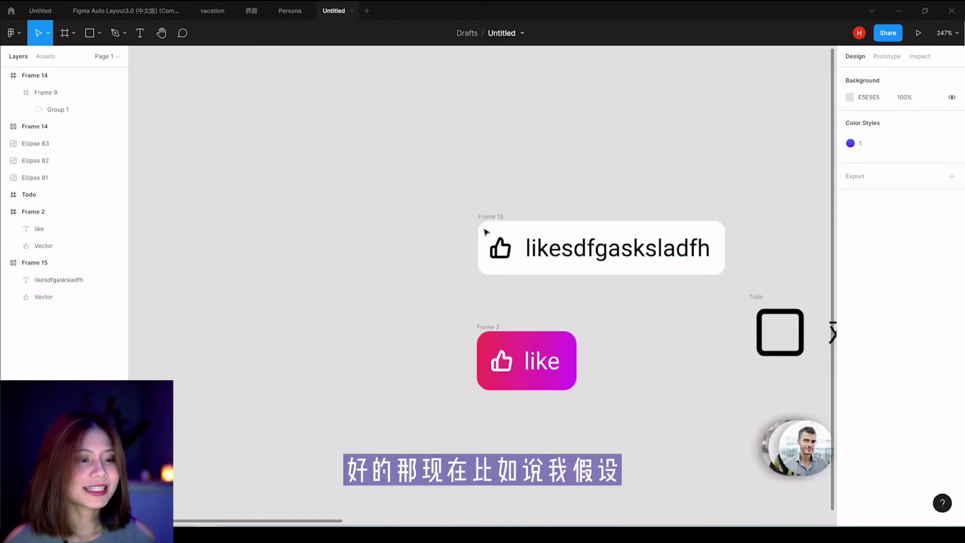
{"action": "left_click", "coordinate": [488, 227]}
{"action": "key", "text": "ctrl+z"}
{"action": "key", "text": "Escape"}
{"action": "left_click", "coordinate": [495, 332]}
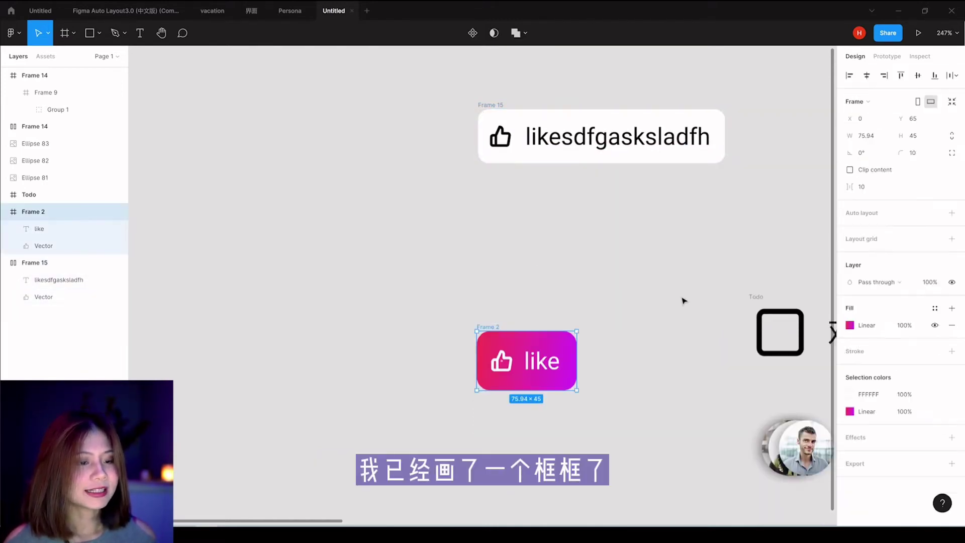
{"action": "left_click", "coordinate": [637, 456]}
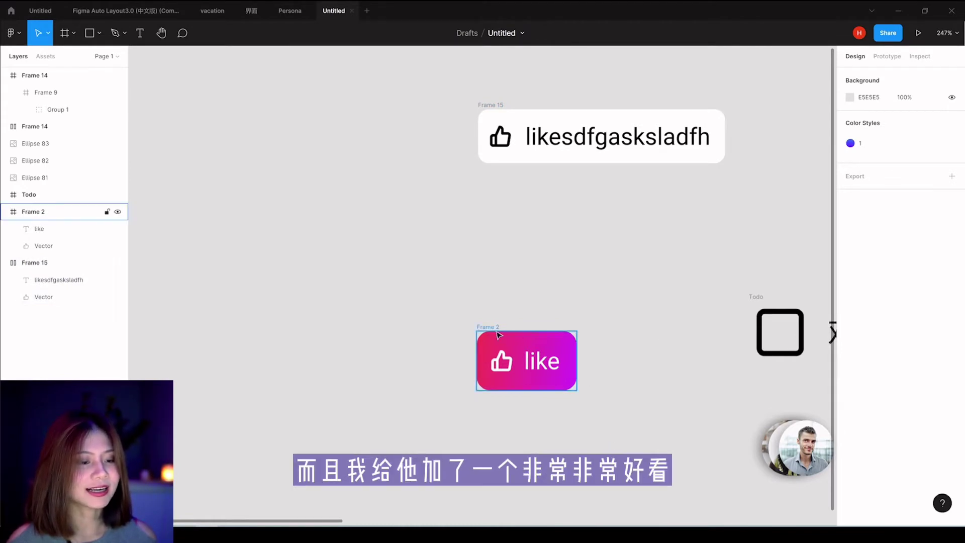
{"action": "left_click", "coordinate": [572, 350]}
{"action": "scroll", "coordinate": [582, 348], "scroll_direction": "down", "scroll_amount": 1}
{"action": "left_click_drag", "start_coordinate": [495, 316], "coordinate": [497, 183]}
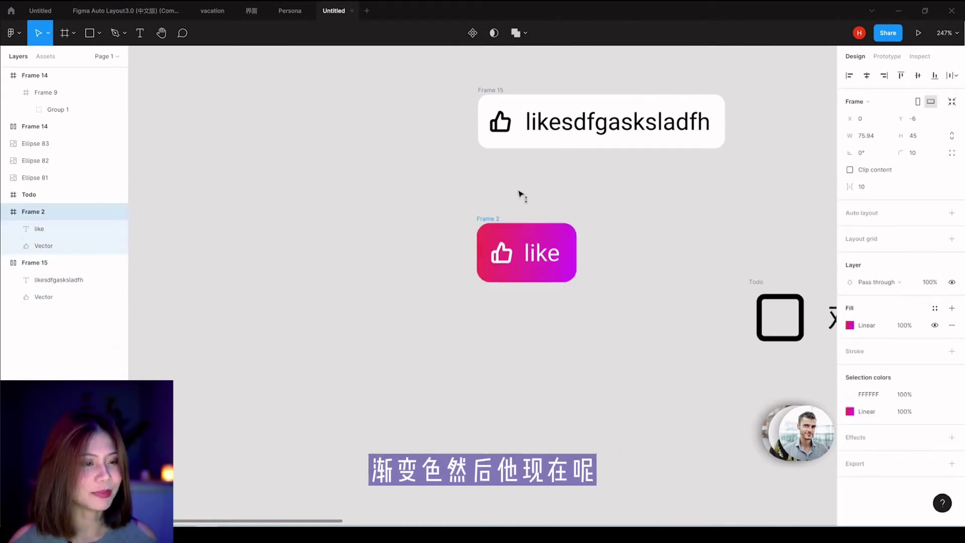
{"action": "key", "text": "Escape"}
{"action": "scroll", "coordinate": [481, 196], "scroll_direction": "up", "scroll_amount": 3}
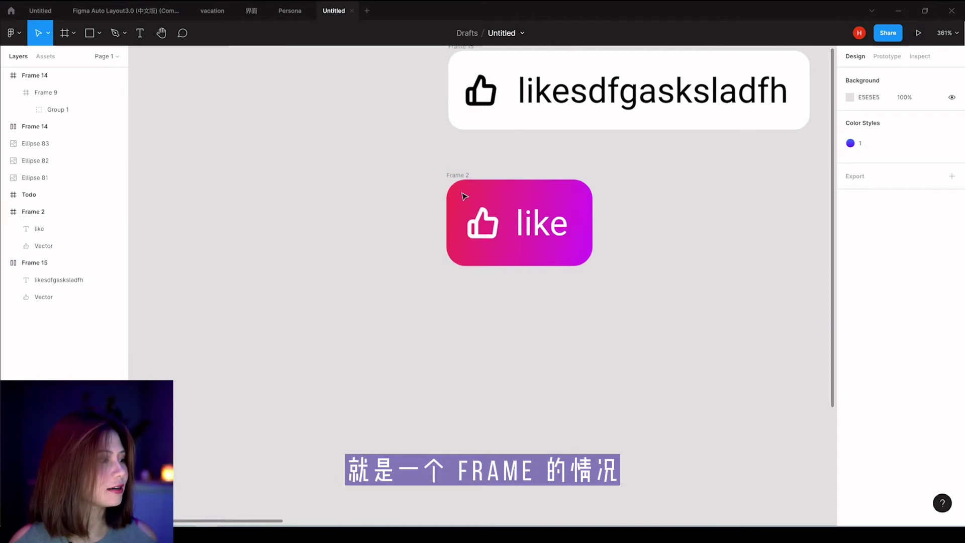
Step: Add auto layout to the pink like button frame with Shift+A
{"action": "left_click", "coordinate": [464, 196]}
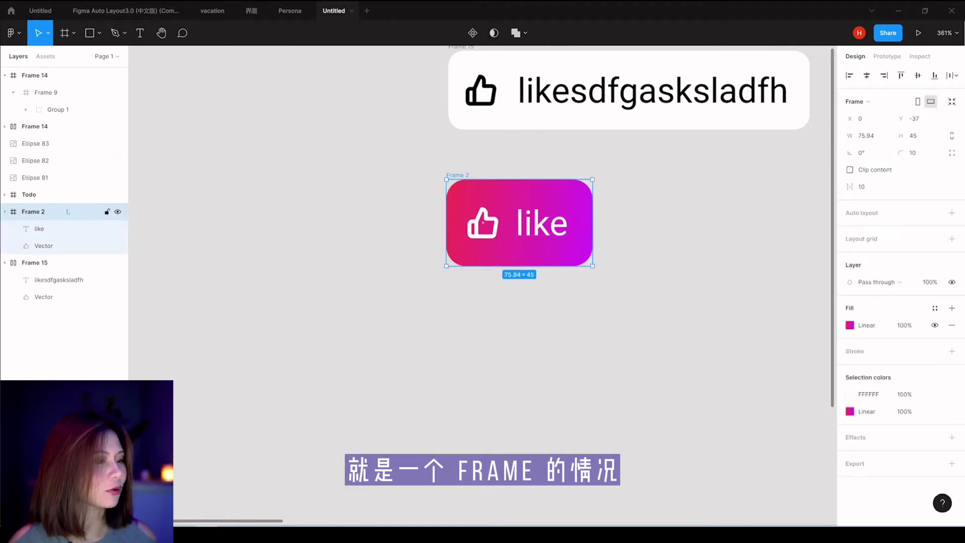
{"action": "left_click", "coordinate": [496, 223]}
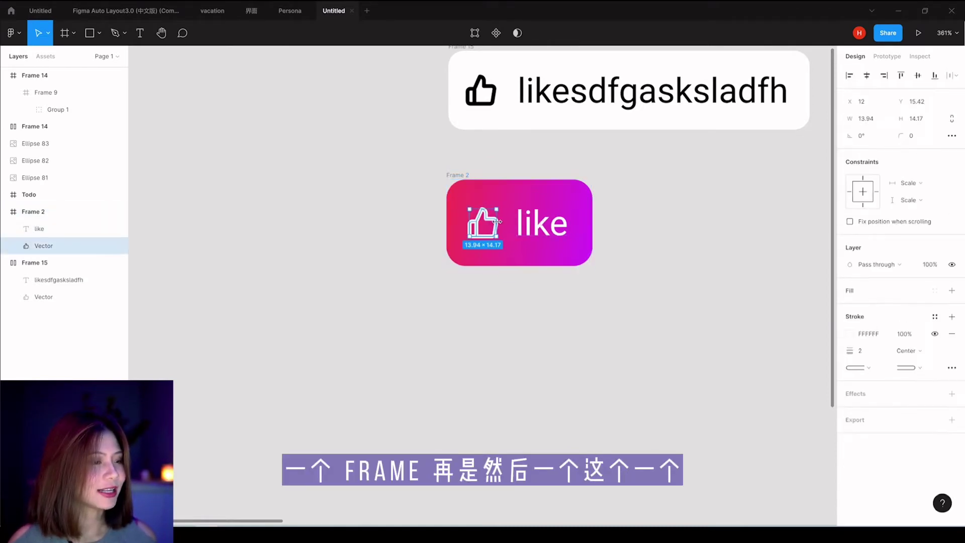
{"action": "left_click", "coordinate": [548, 230]}
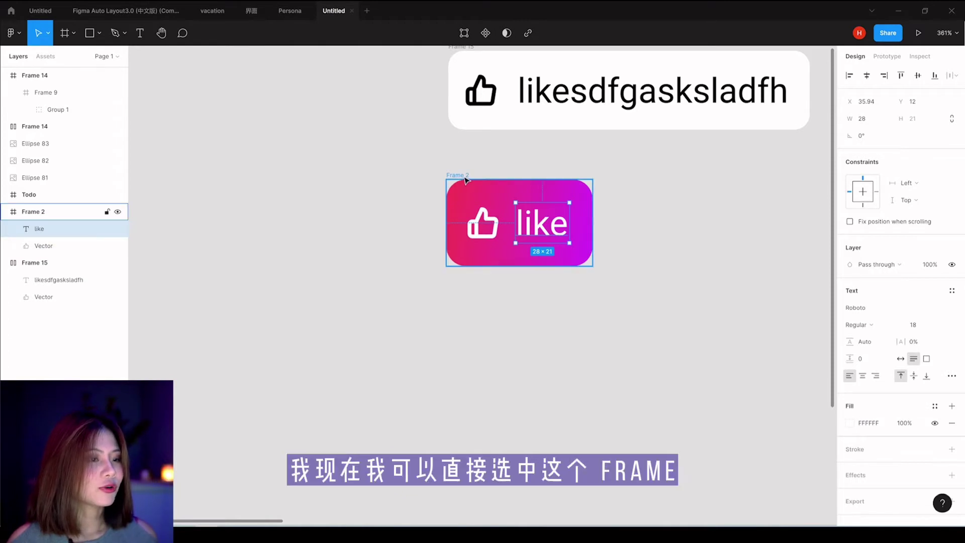
{"action": "left_click", "coordinate": [466, 180]}
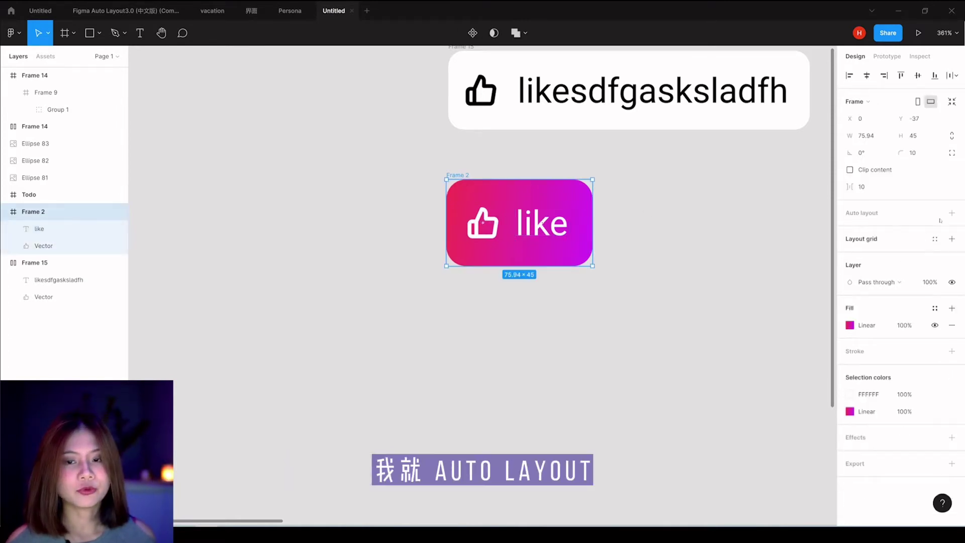
{"action": "key", "text": "shift+a"}
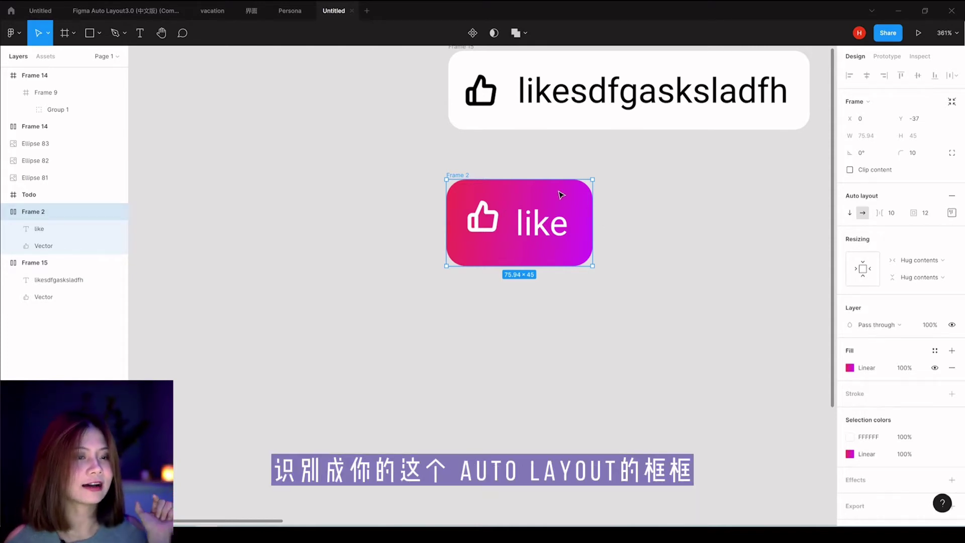
{"action": "scroll", "coordinate": [584, 227], "scroll_direction": "up", "scroll_amount": 1}
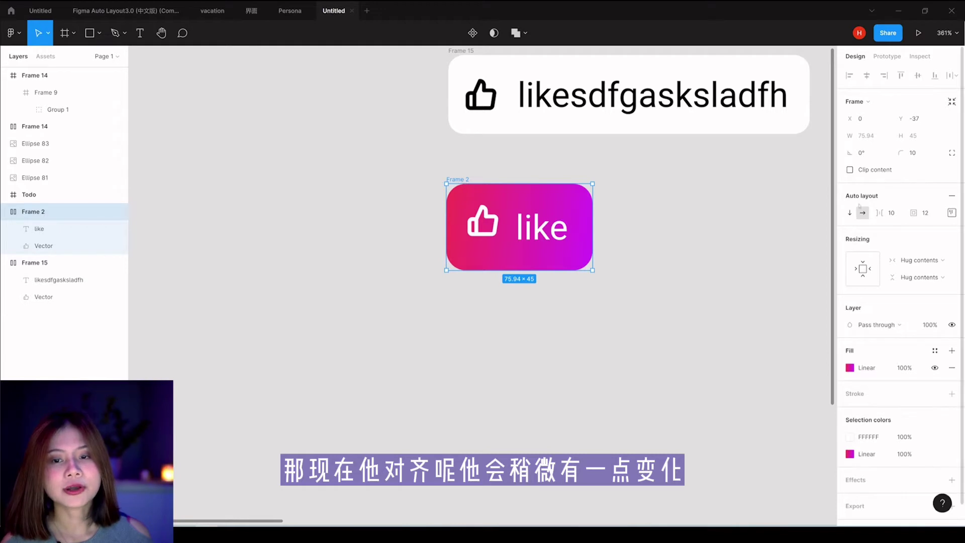
Step: Adjust the auto-layout gap between the pink button's icon and like text
{"action": "left_click", "coordinate": [951, 213]}
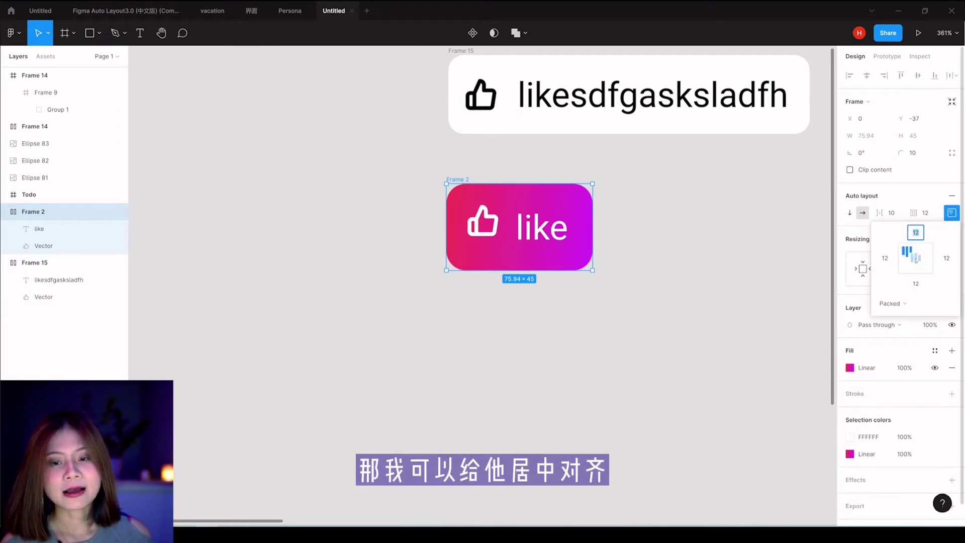
{"action": "left_click", "coordinate": [717, 226]}
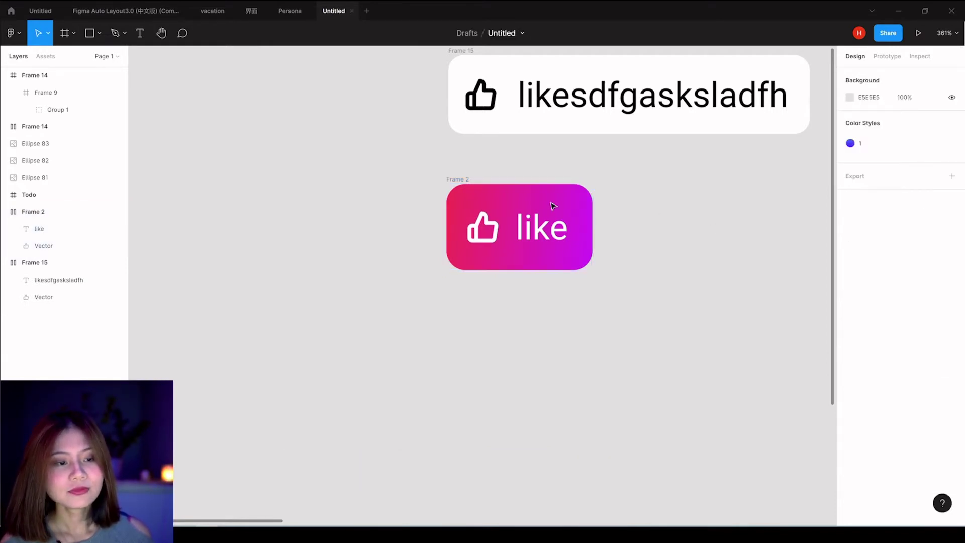
{"action": "left_click", "coordinate": [486, 214]}
{"action": "left_click", "coordinate": [529, 168]}
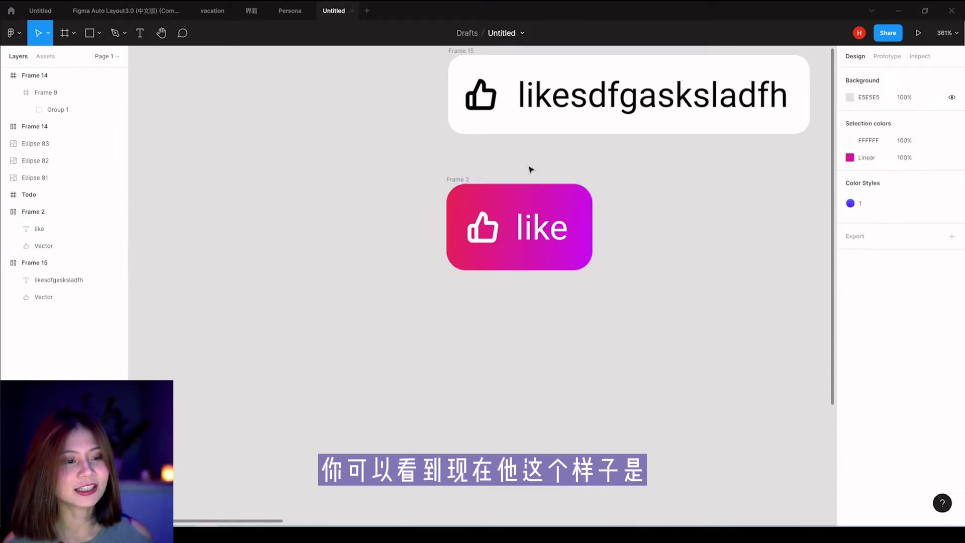
{"action": "scroll", "coordinate": [477, 176], "scroll_direction": "up", "scroll_amount": 3}
{"action": "left_click", "coordinate": [437, 191]}
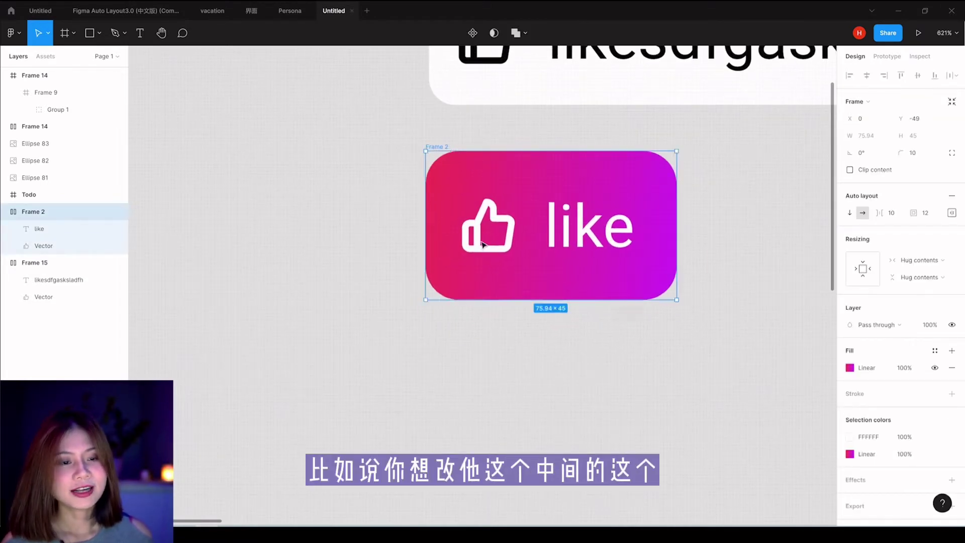
{"action": "mouse_move", "coordinate": [879, 214]}
{"action": "left_mouse_down"}
{"action": "mouse_move", "coordinate": [902, 218]}
{"action": "mouse_move", "coordinate": [864, 215]}
{"action": "mouse_move", "coordinate": [881, 219]}
{"action": "left_mouse_up"}
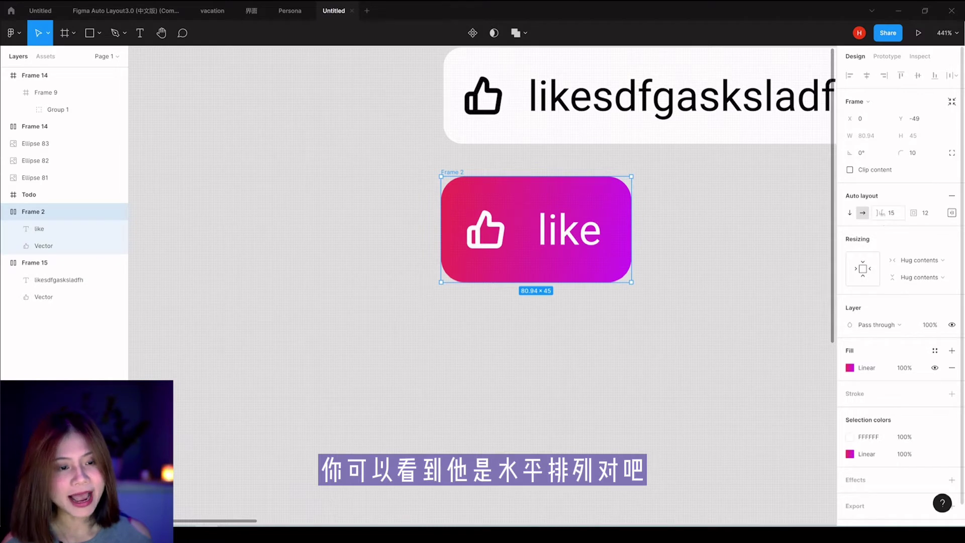
{"action": "left_click_drag", "start_coordinate": [881, 214], "coordinate": [877, 215]}
{"action": "left_click", "coordinate": [713, 248]}
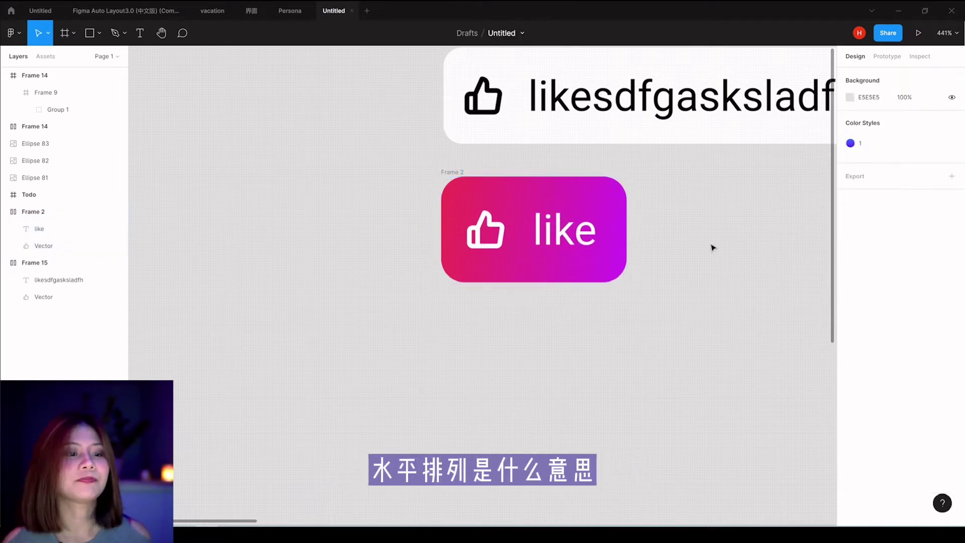
Step: Duplicate the like text twice to get three like labels in the row
{"action": "left_click", "coordinate": [557, 234]}
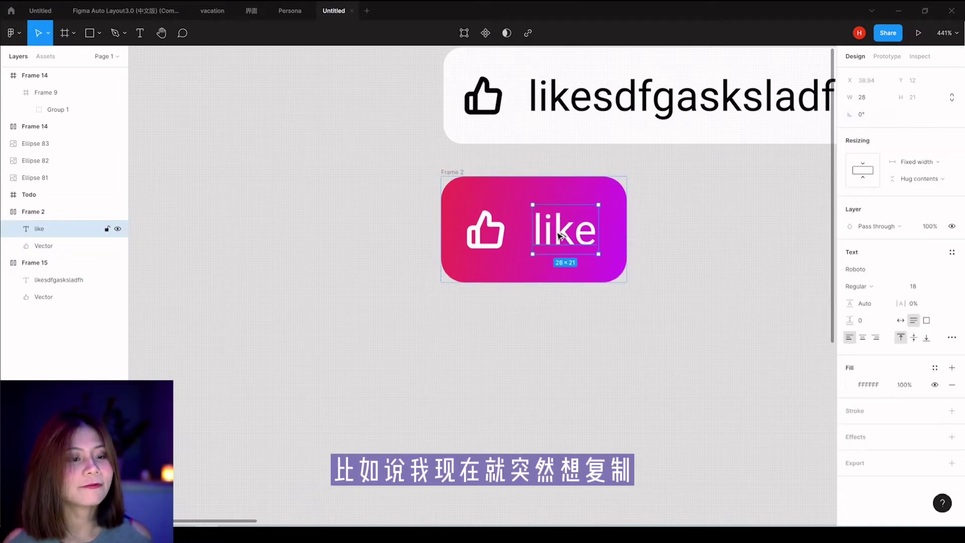
{"action": "left_click_drag", "start_coordinate": [561, 237], "coordinate": [586, 236]}
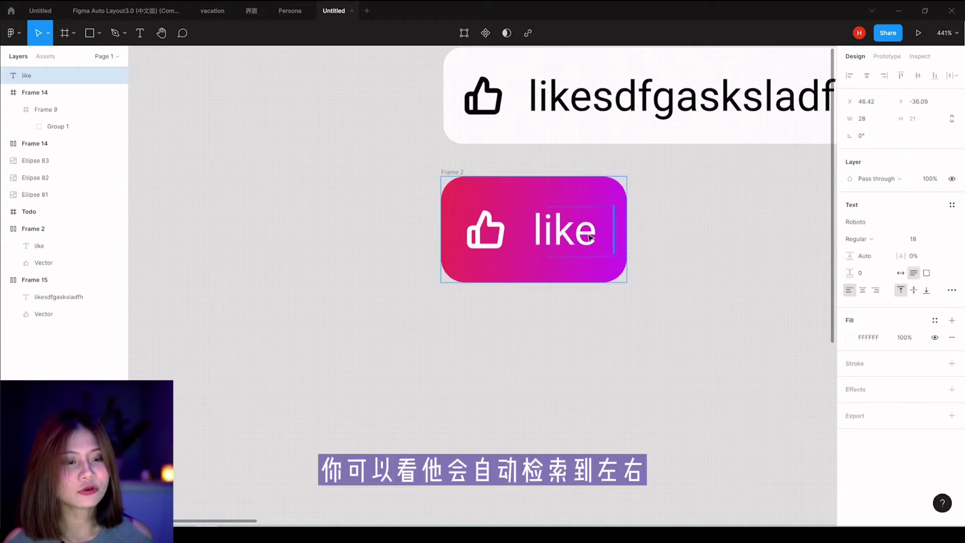
{"action": "left_click_drag", "start_coordinate": [538, 235], "coordinate": [607, 237]}
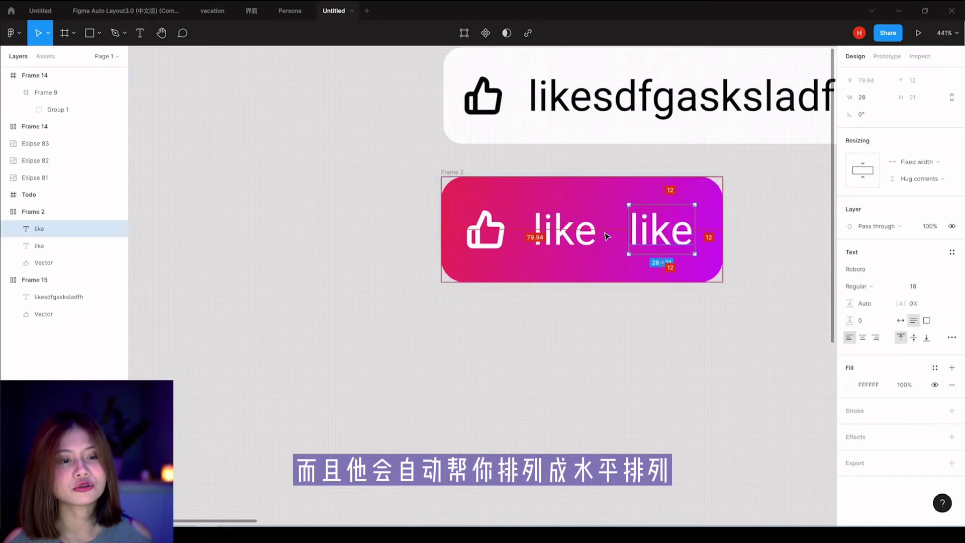
{"action": "left_click", "coordinate": [740, 254]}
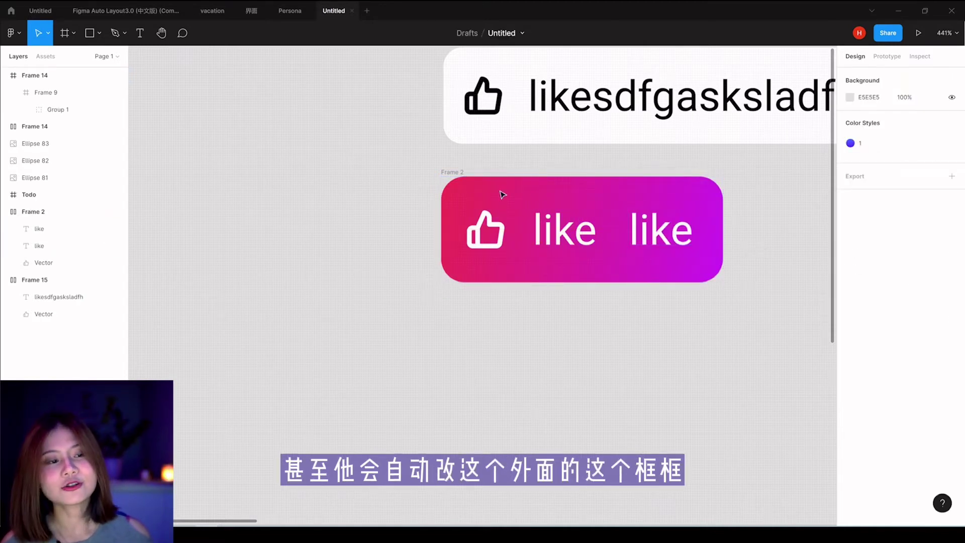
{"action": "left_click", "coordinate": [668, 236]}
{"action": "key", "text": "ctrl+d"}
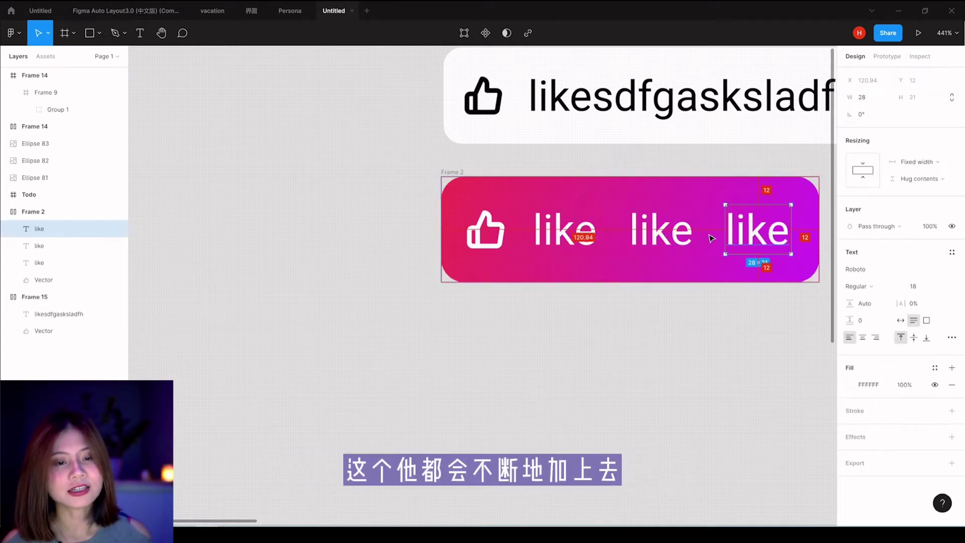
{"action": "scroll", "coordinate": [665, 188], "scroll_direction": "down", "scroll_amount": 2}
{"action": "left_click", "coordinate": [765, 215]}
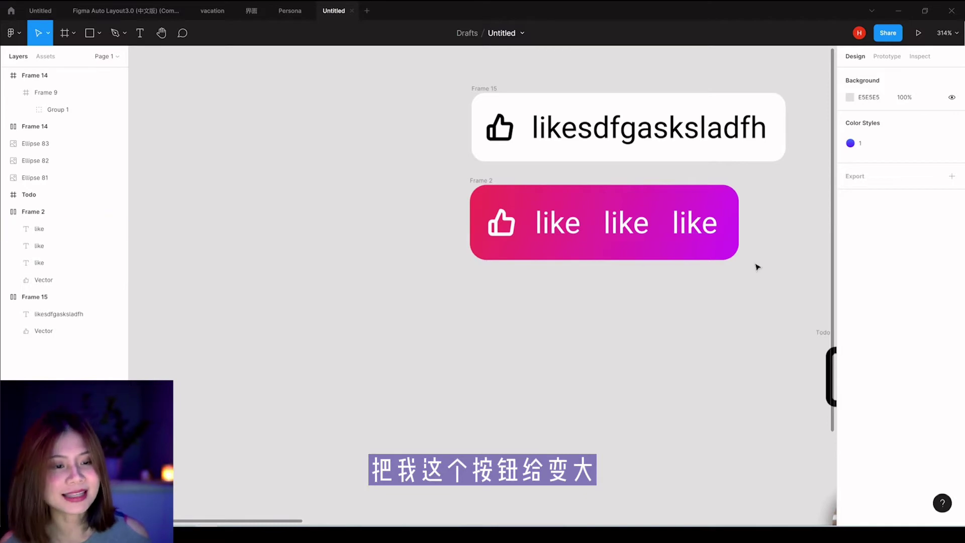
Step: Set the pink button's item spacing to 11 and padding to 3
{"action": "left_click", "coordinate": [497, 191]}
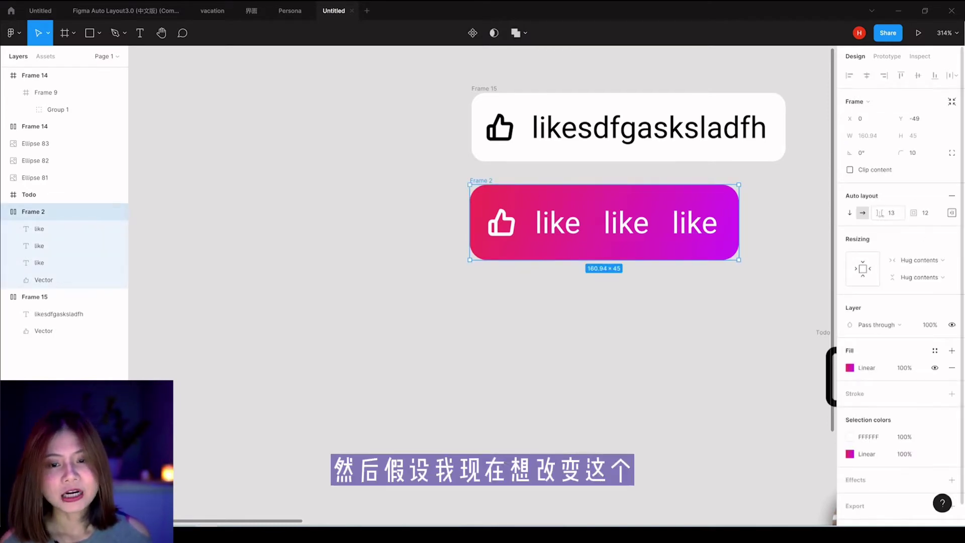
{"action": "left_click_drag", "start_coordinate": [882, 214], "coordinate": [879, 220]}
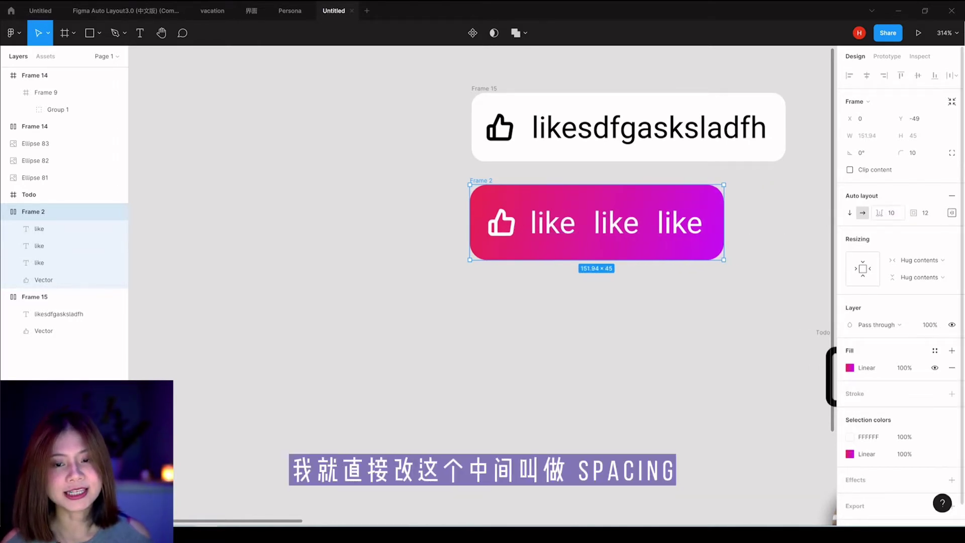
{"action": "left_click_drag", "start_coordinate": [885, 219], "coordinate": [879, 219]}
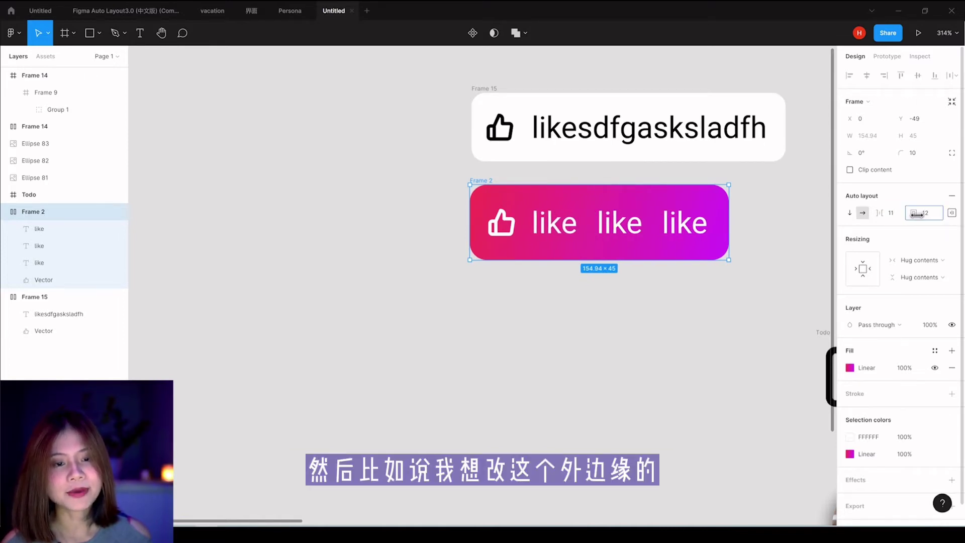
{"action": "left_click_drag", "start_coordinate": [913, 217], "coordinate": [916, 219]}
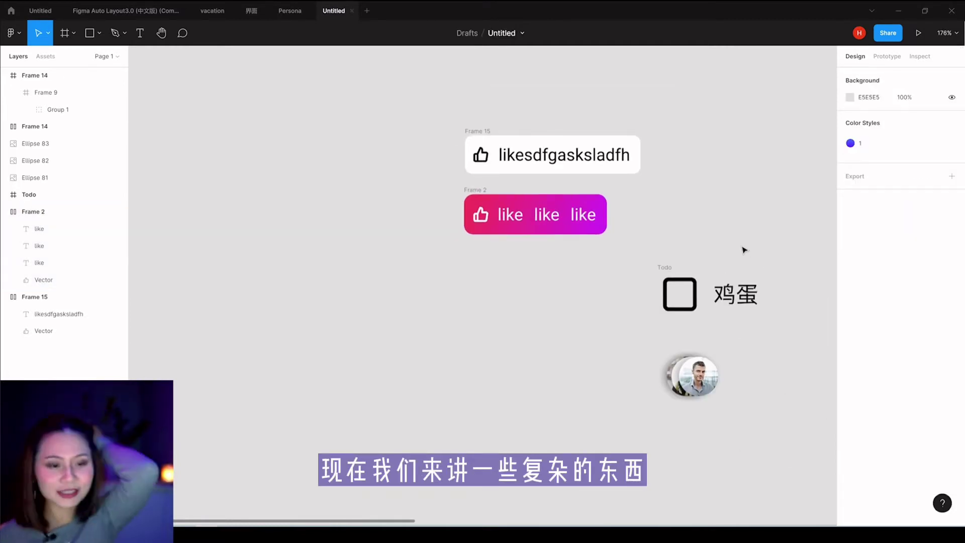
{"action": "left_click", "coordinate": [680, 294]}
{"action": "left_click", "coordinate": [735, 294]}
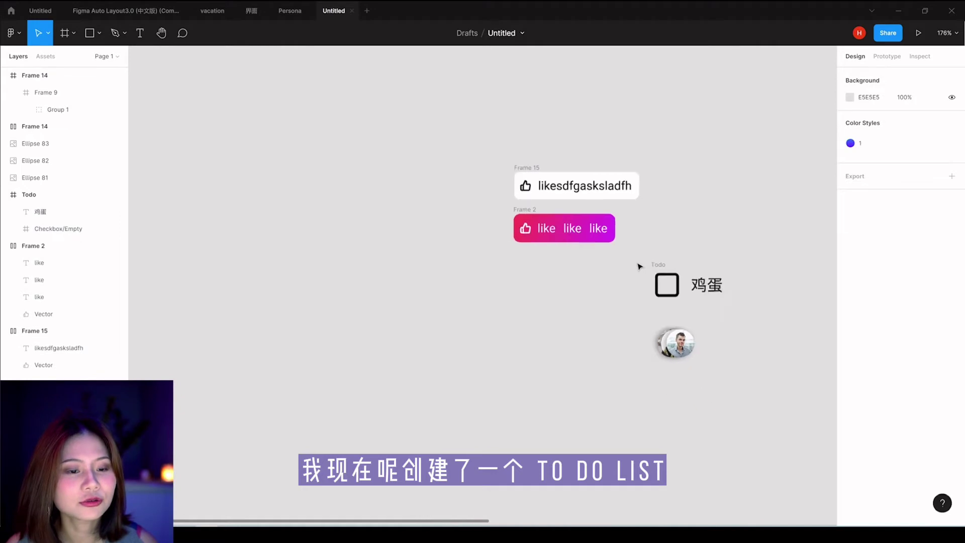
{"action": "left_click", "coordinate": [54, 195]}
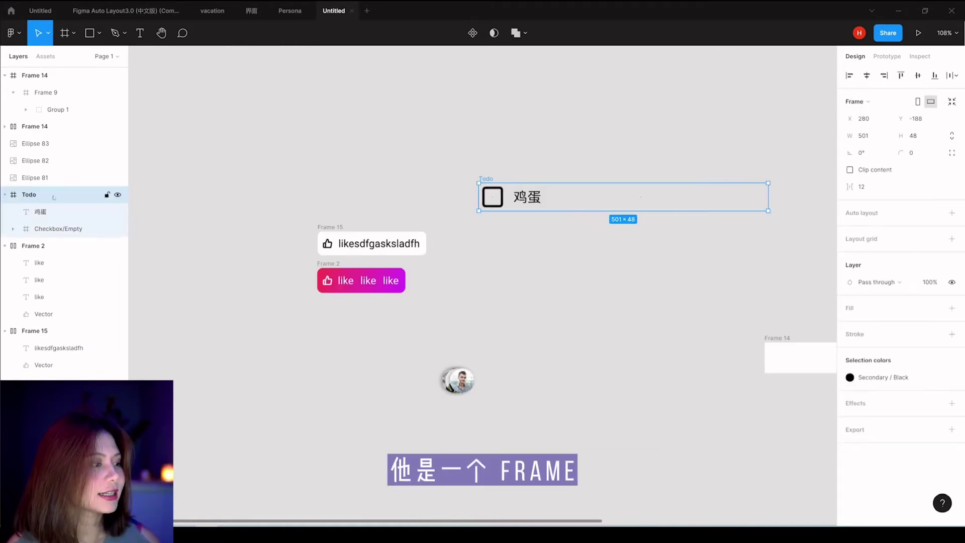
{"action": "left_click", "coordinate": [495, 200]}
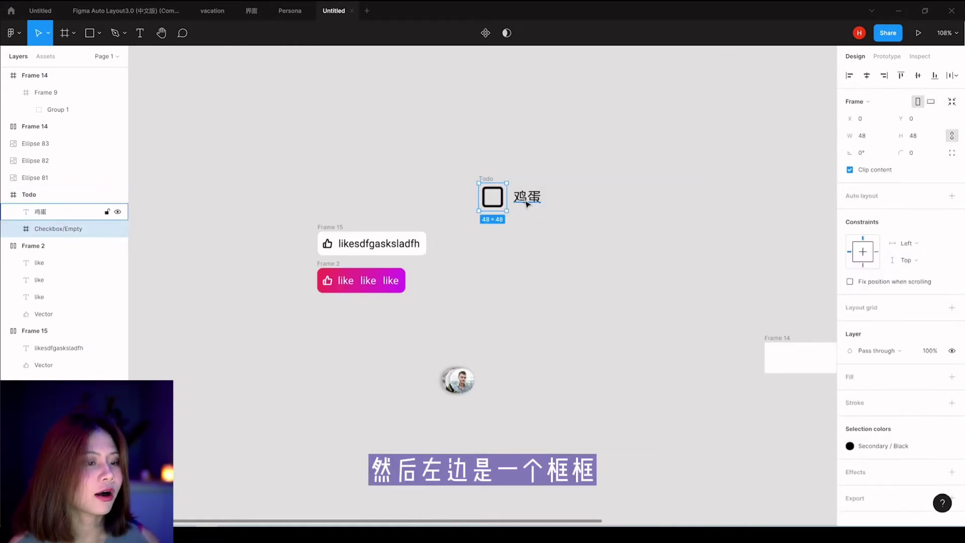
{"action": "left_click", "coordinate": [526, 198]}
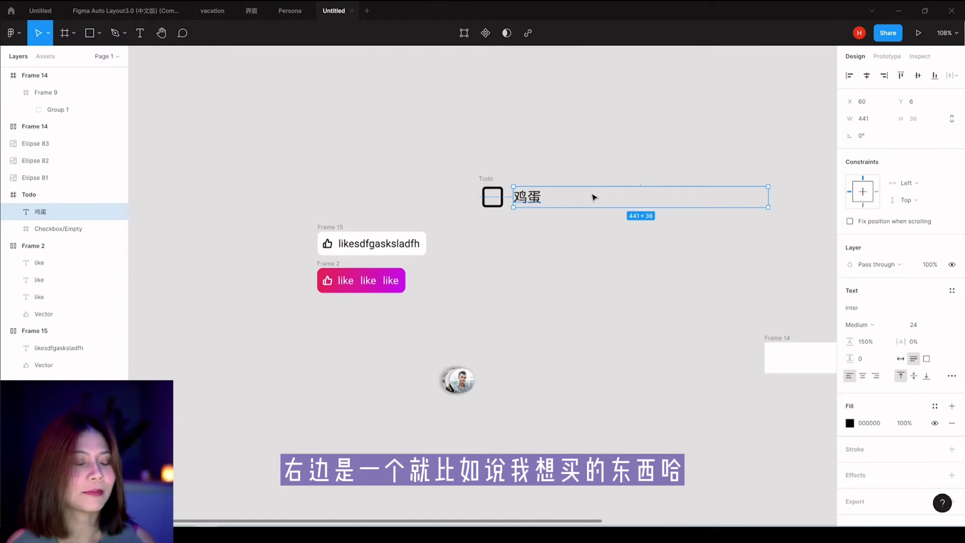
{"action": "left_click", "coordinate": [426, 216]}
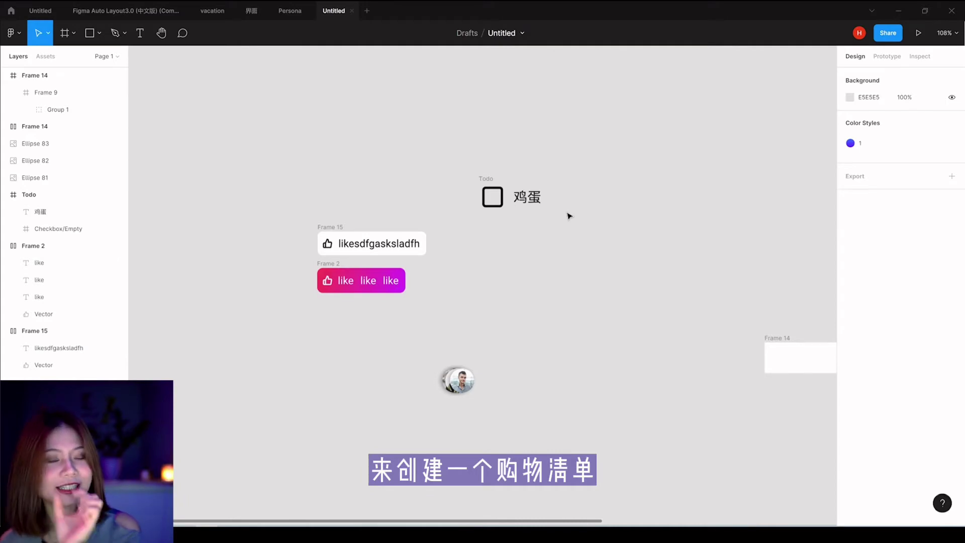
Step: Add a 购物清单 text title above the Todo item
{"action": "key", "text": "t"}
{"action": "left_click", "coordinate": [610, 122]}
{"action": "type", "text": "g"}
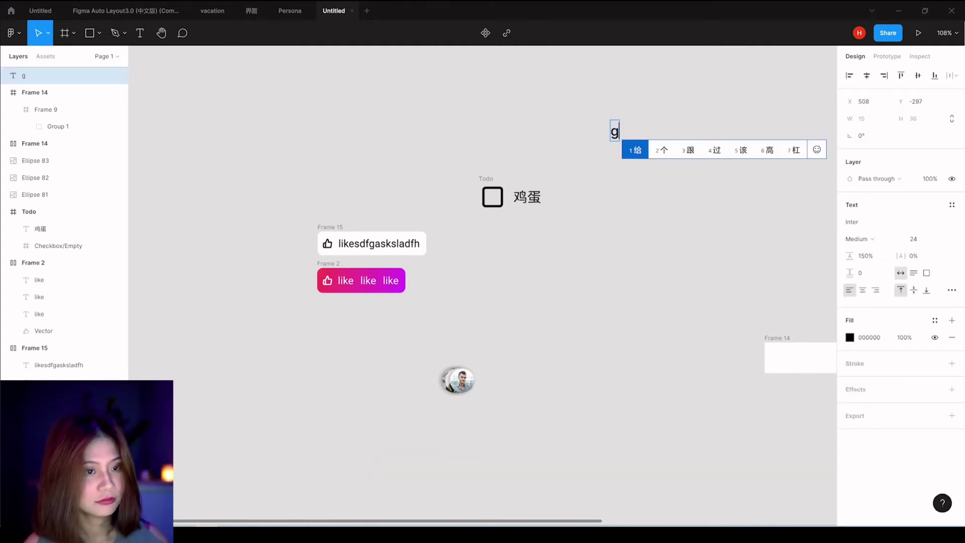
{"action": "type", "text": "ouwu qingdan"}
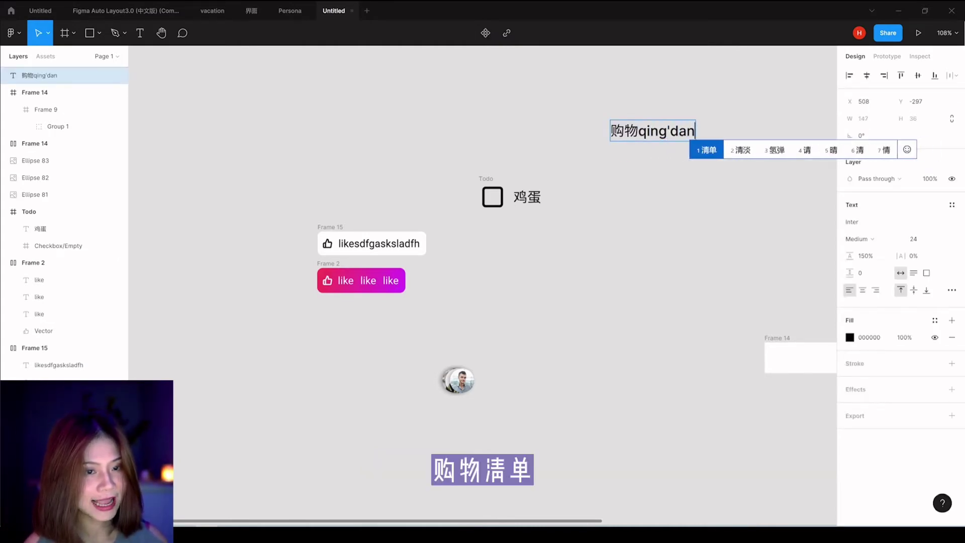
{"action": "key", "text": "space"}
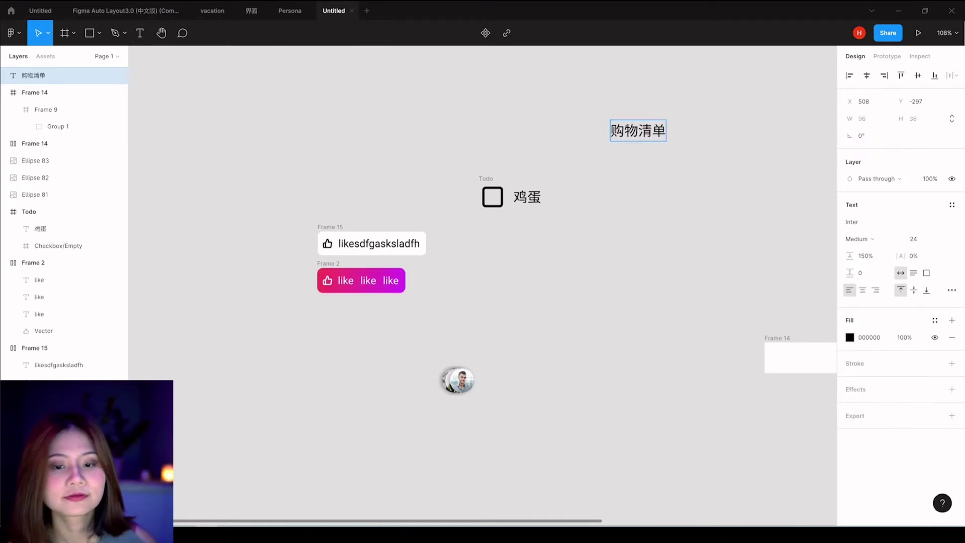
Step: Set the 购物清单 title to font size 30 and Bold weight
{"action": "key", "text": "ctrl+a"}
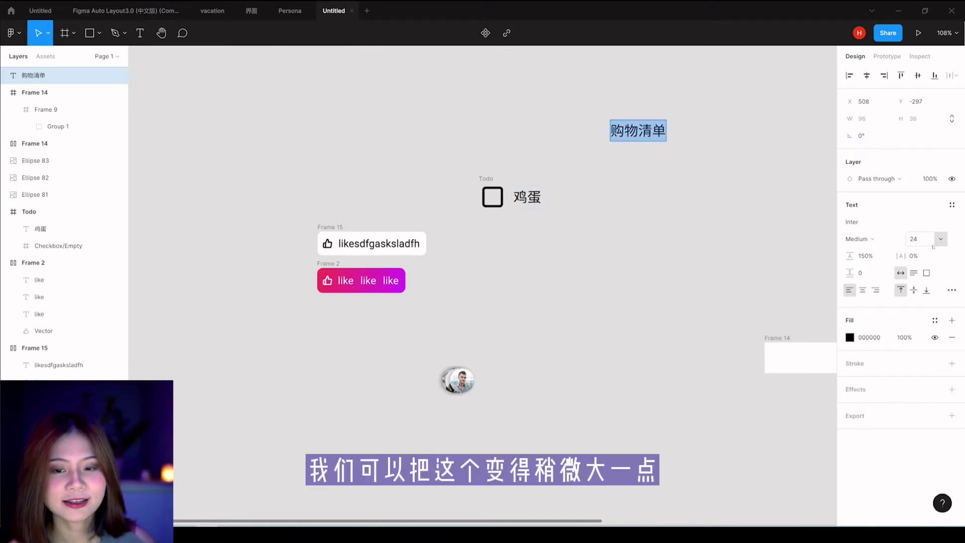
{"action": "left_click", "coordinate": [939, 240]}
{"action": "left_click", "coordinate": [929, 256]}
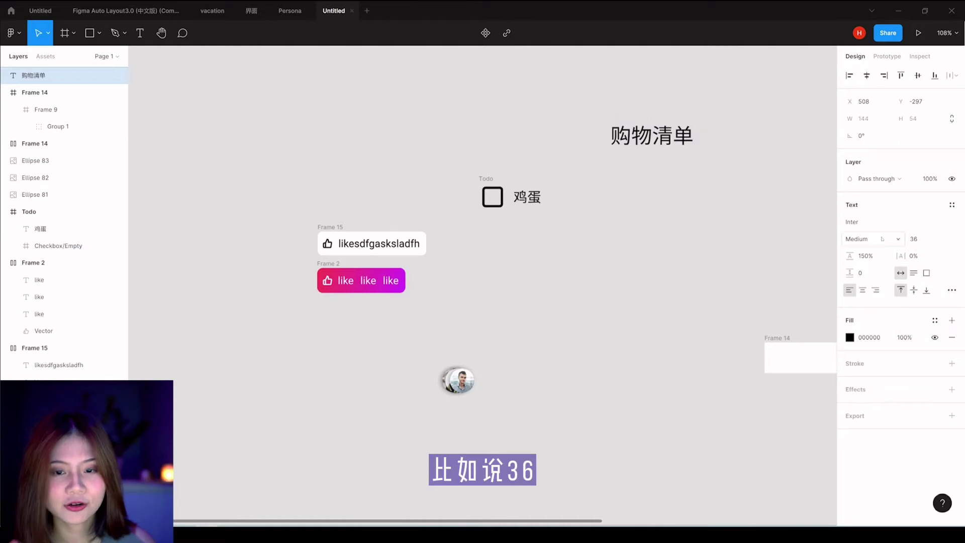
{"action": "left_click", "coordinate": [909, 239]}
{"action": "type", "text": "0"}
{"action": "key", "text": "Return"}
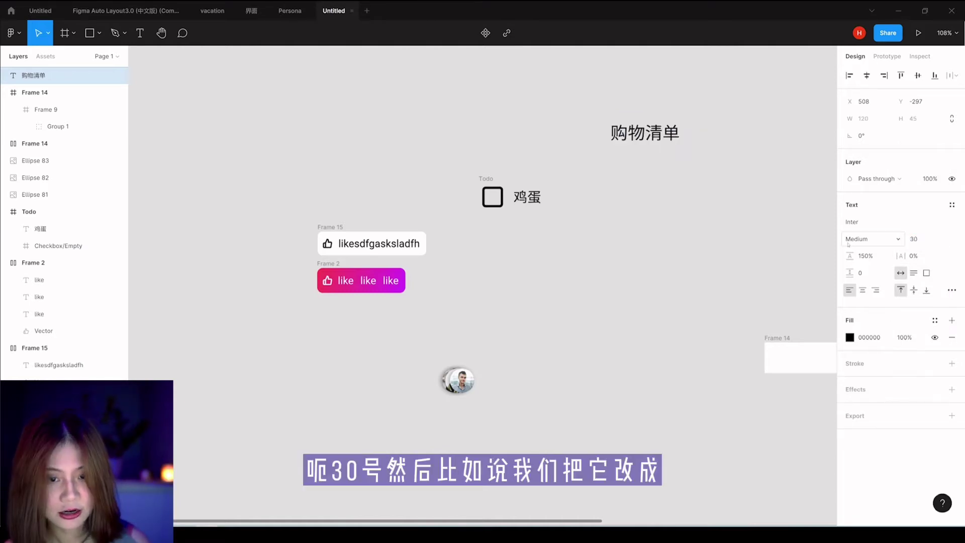
{"action": "left_click", "coordinate": [891, 242]}
{"action": "left_click", "coordinate": [884, 263]}
Step: Move the 购物清单 title slightly up and to the left
{"action": "left_click", "coordinate": [735, 157]}
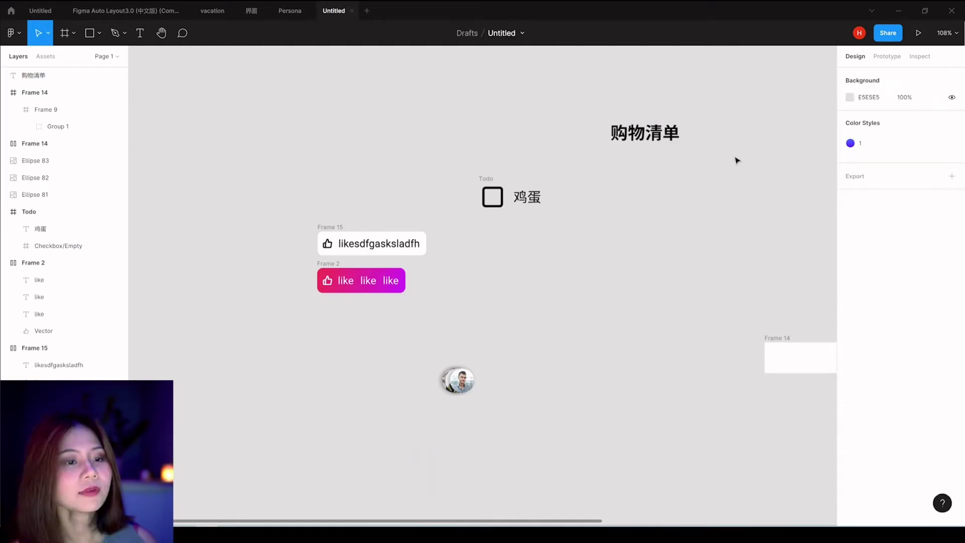
{"action": "left_click", "coordinate": [670, 140]}
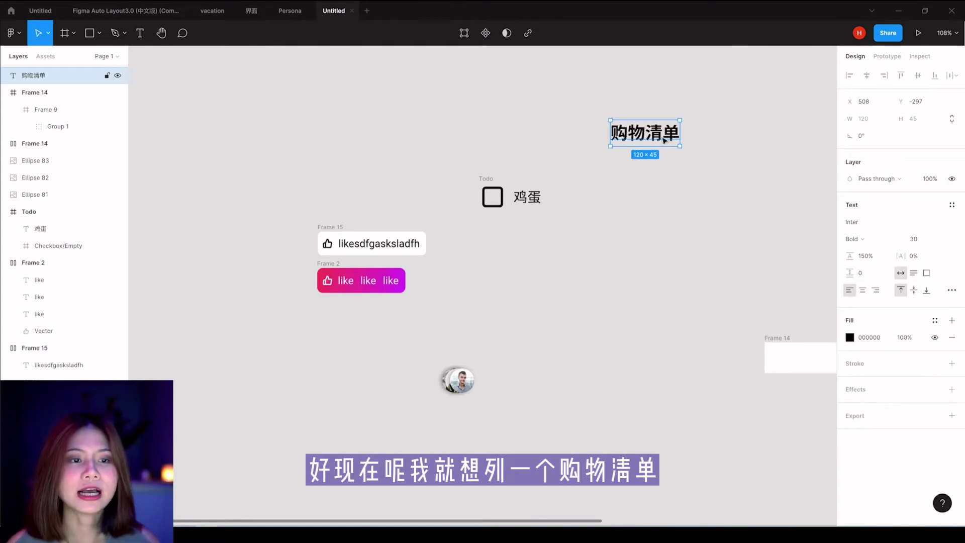
{"action": "left_click", "coordinate": [719, 134]}
{"action": "left_click", "coordinate": [664, 141]}
{"action": "left_click_drag", "start_coordinate": [664, 141], "coordinate": [642, 135]}
{"action": "left_click", "coordinate": [653, 184]}
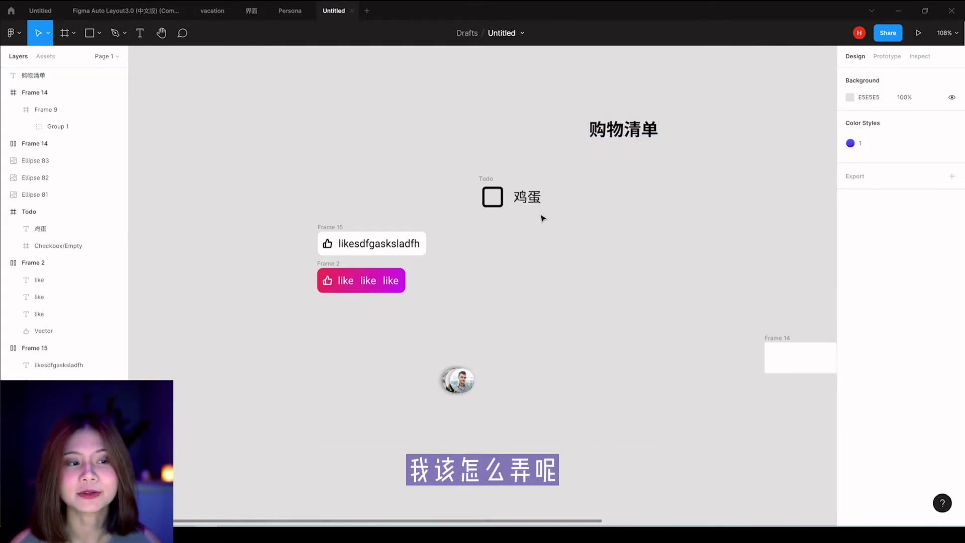
Step: Wrap the 购物清单 title in an auto-layout frame and move the 鸡蛋 Todo row into it
{"action": "left_click", "coordinate": [599, 140]}
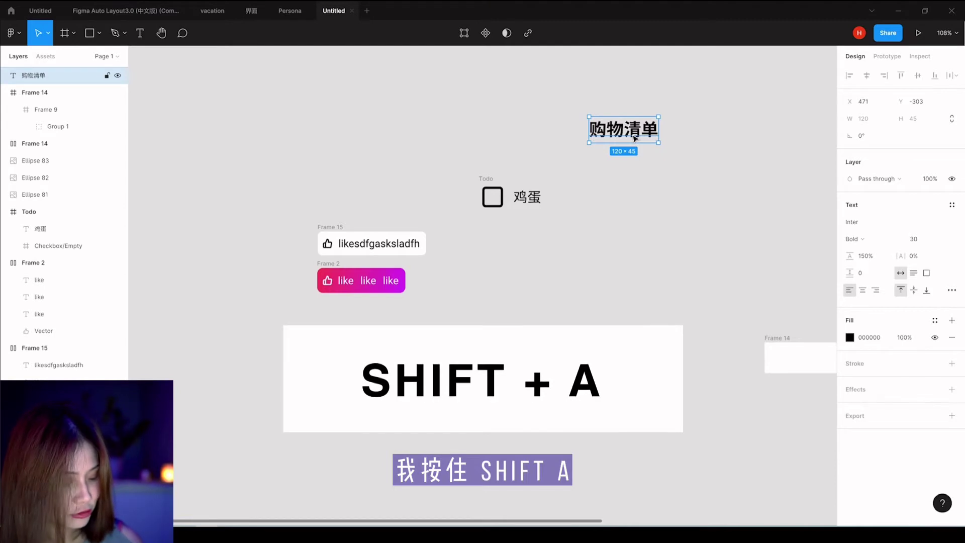
{"action": "key", "text": "shift+a"}
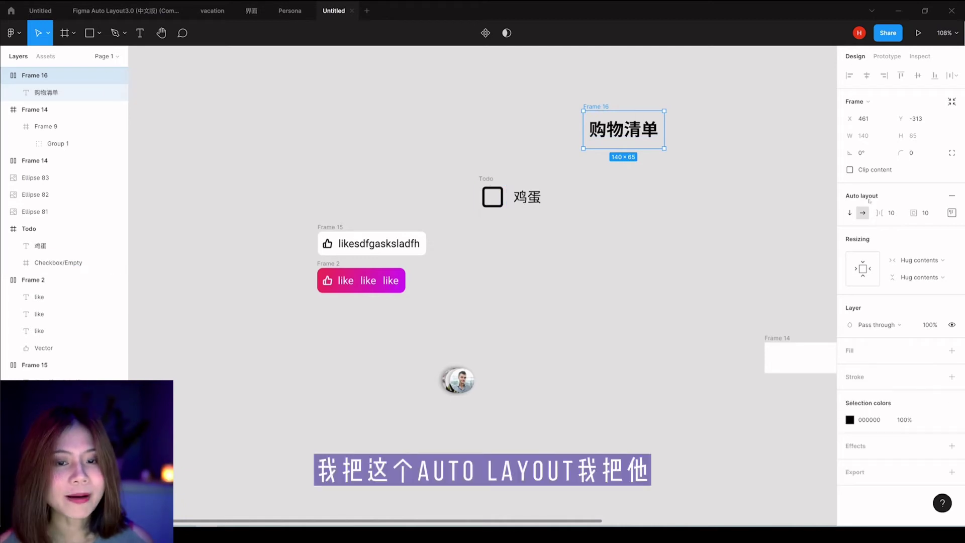
{"action": "left_click_drag", "start_coordinate": [481, 187], "coordinate": [616, 132]}
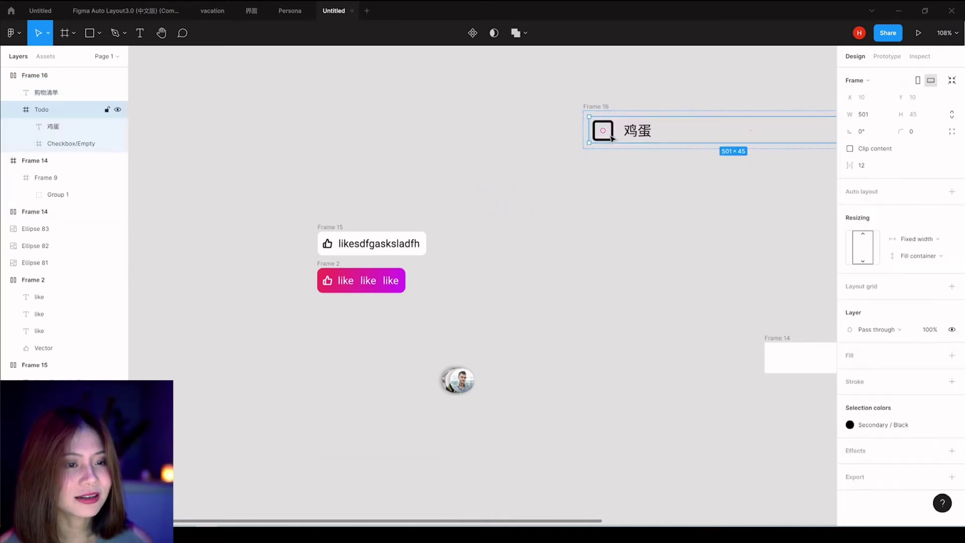
{"action": "scroll", "coordinate": [522, 191], "scroll_direction": "down", "scroll_amount": 5}
{"action": "scroll", "coordinate": [678, 171], "scroll_direction": "up", "scroll_amount": 5}
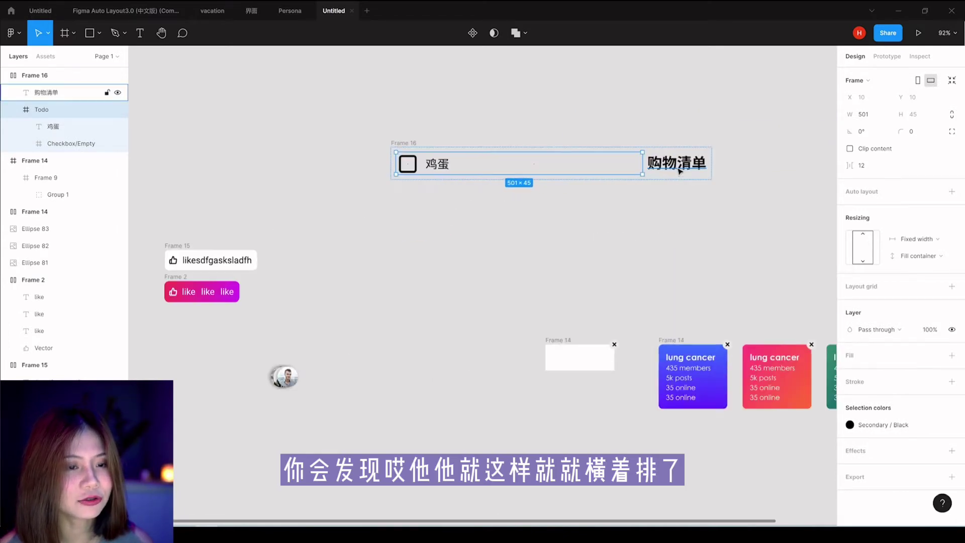
Step: Make Frame 16 vertical and place the title above the Todo row
{"action": "left_click", "coordinate": [414, 144]}
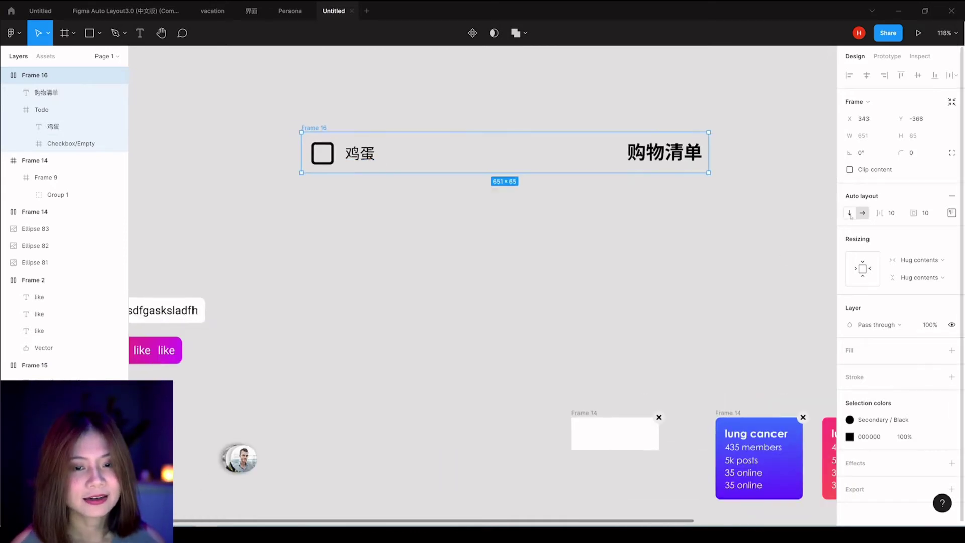
{"action": "left_click", "coordinate": [849, 213]}
{"action": "left_click", "coordinate": [396, 201]}
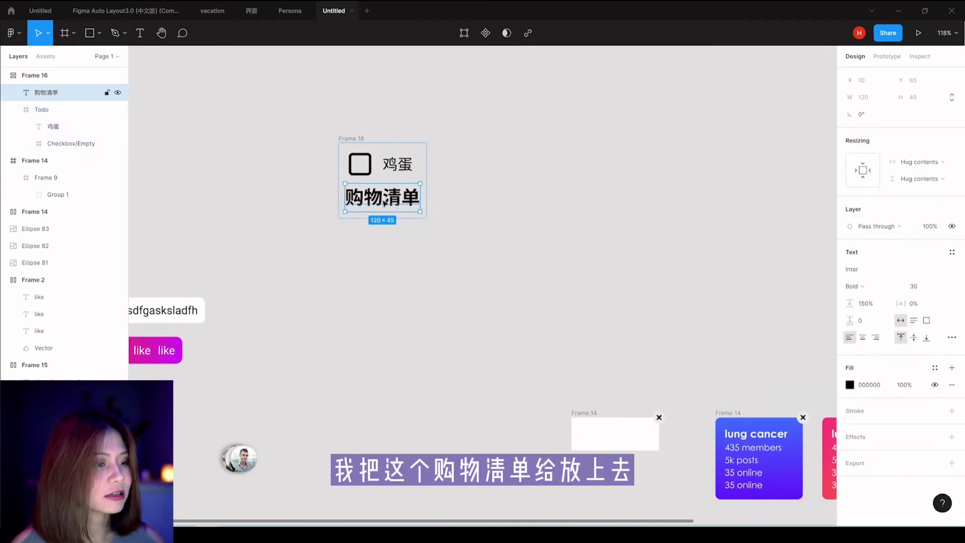
{"action": "left_click_drag", "start_coordinate": [387, 205], "coordinate": [384, 173]}
{"action": "left_click", "coordinate": [316, 156]}
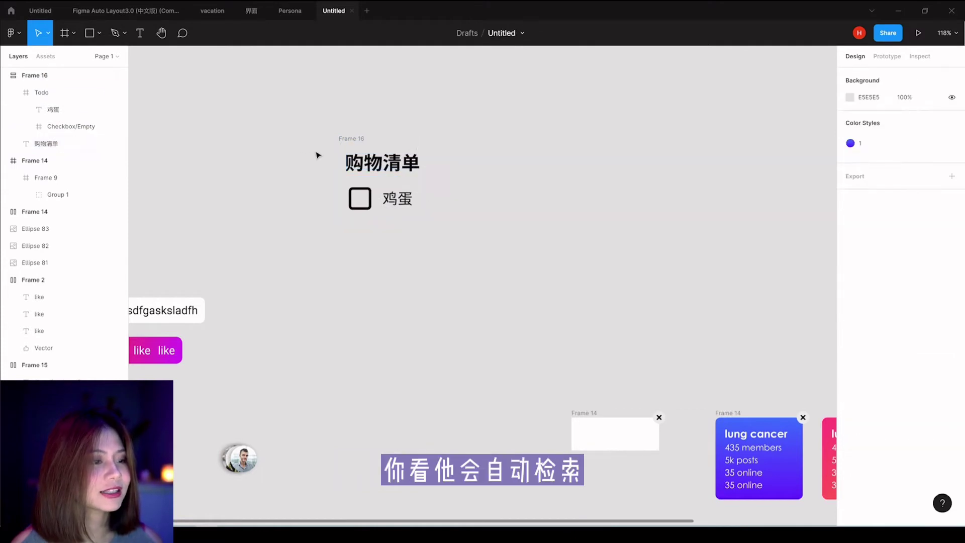
{"action": "scroll", "coordinate": [489, 217], "scroll_direction": "left", "scroll_amount": 2}
{"action": "left_click", "coordinate": [400, 160]}
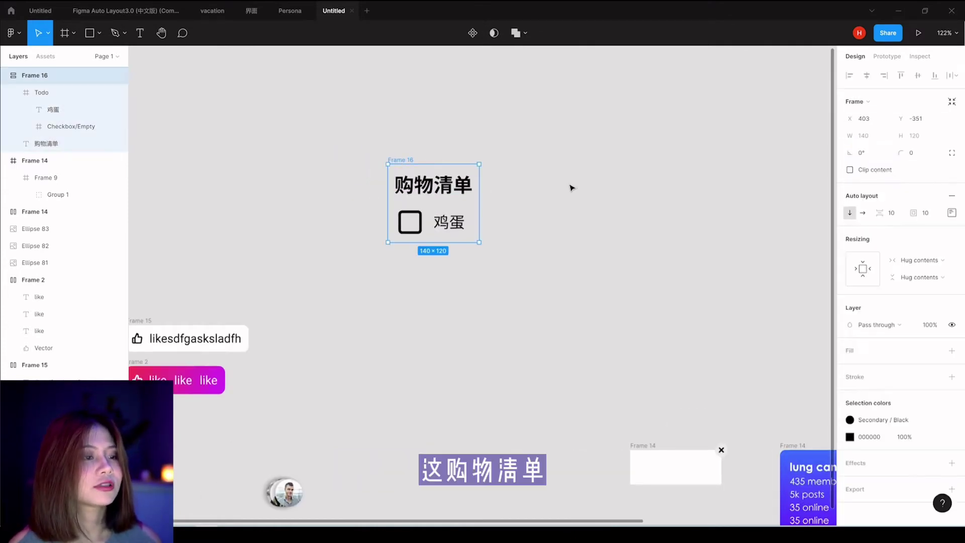
{"action": "left_click", "coordinate": [571, 187]}
Step: Duplicate the 鸡蛋 Todo row until the list has four rows
{"action": "left_click", "coordinate": [442, 221]}
{"action": "scroll", "coordinate": [568, 230], "scroll_direction": "up", "scroll_amount": 3}
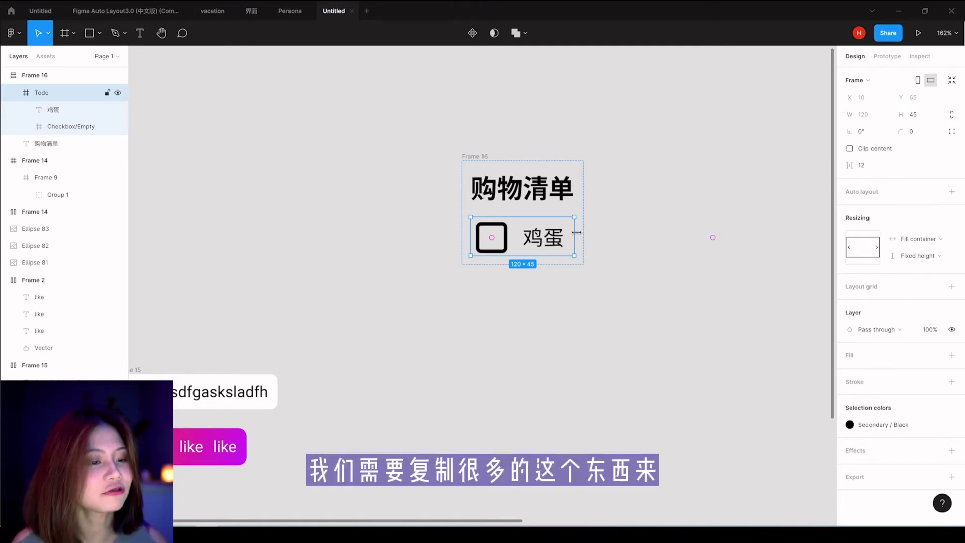
{"action": "left_click_drag", "start_coordinate": [539, 240], "coordinate": [548, 309]}
{"action": "key", "text": "ctrl+d"}
{"action": "left_click", "coordinate": [480, 159]}
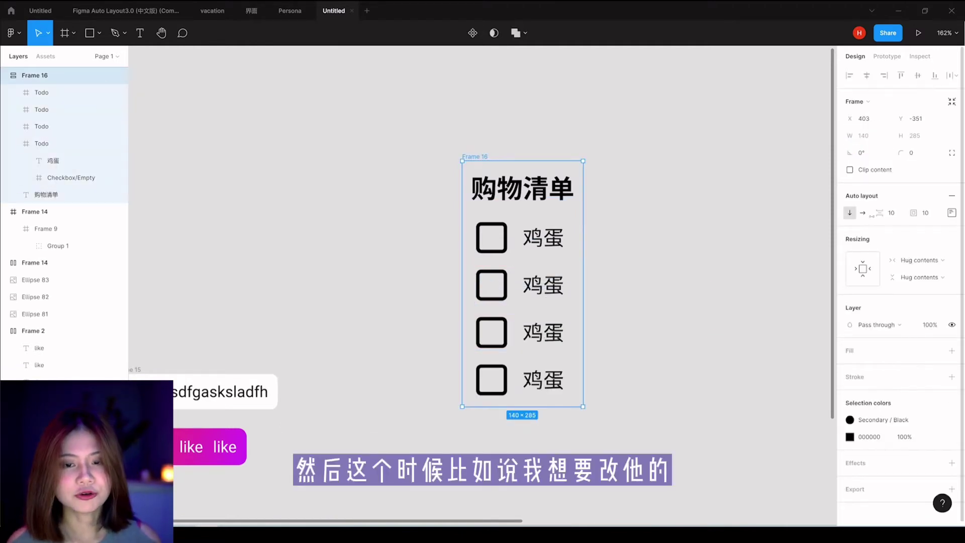
Step: Adjust Frame 16's item spacing, add a white fill and set corner radius 9
{"action": "mouse_move", "coordinate": [887, 215]}
{"action": "left_mouse_down"}
{"action": "mouse_move", "coordinate": [877, 216]}
{"action": "mouse_move", "coordinate": [918, 214]}
{"action": "mouse_move", "coordinate": [871, 214]}
{"action": "left_mouse_up"}
{"action": "scroll", "coordinate": [803, 241], "scroll_direction": "down", "scroll_amount": 2}
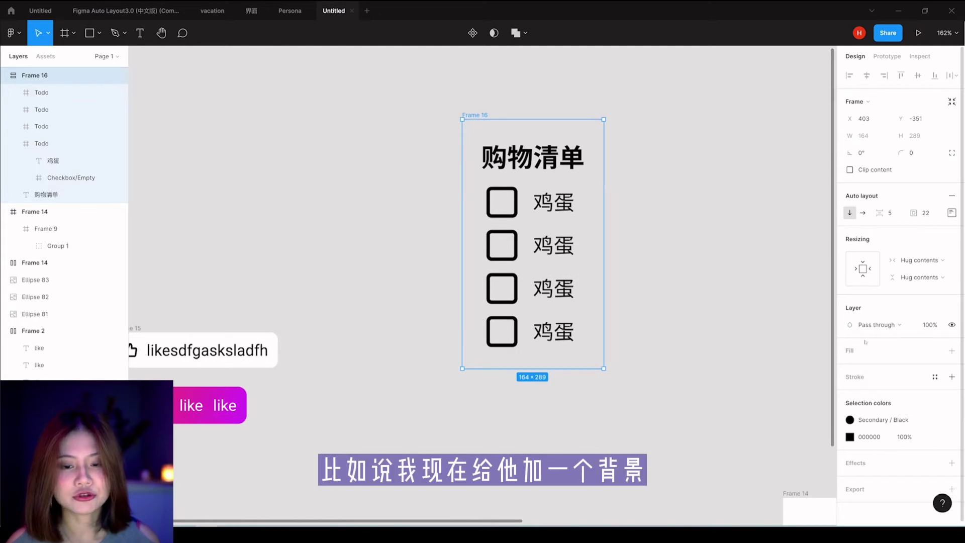
{"action": "left_click", "coordinate": [951, 352]}
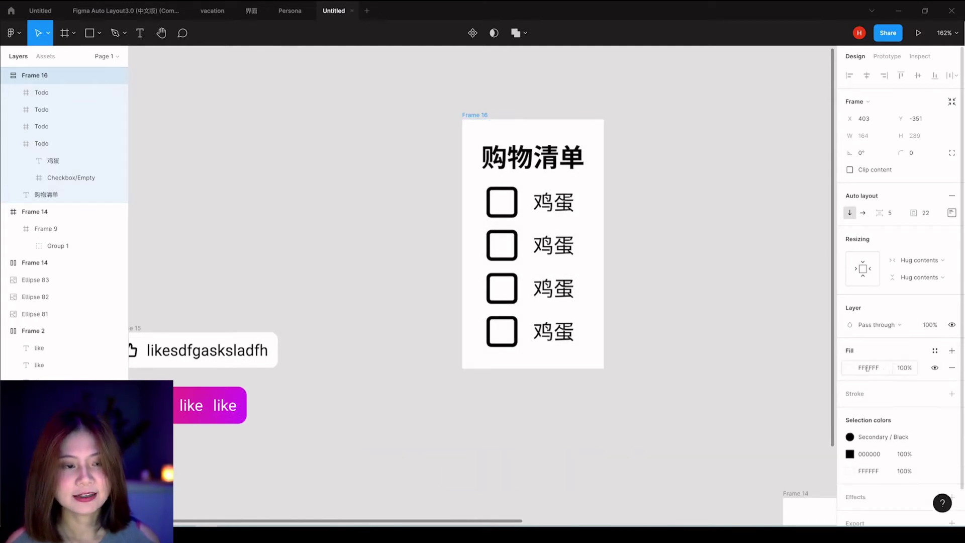
{"action": "left_click_drag", "start_coordinate": [917, 156], "coordinate": [920, 157]}
{"action": "type", "text": "9"}
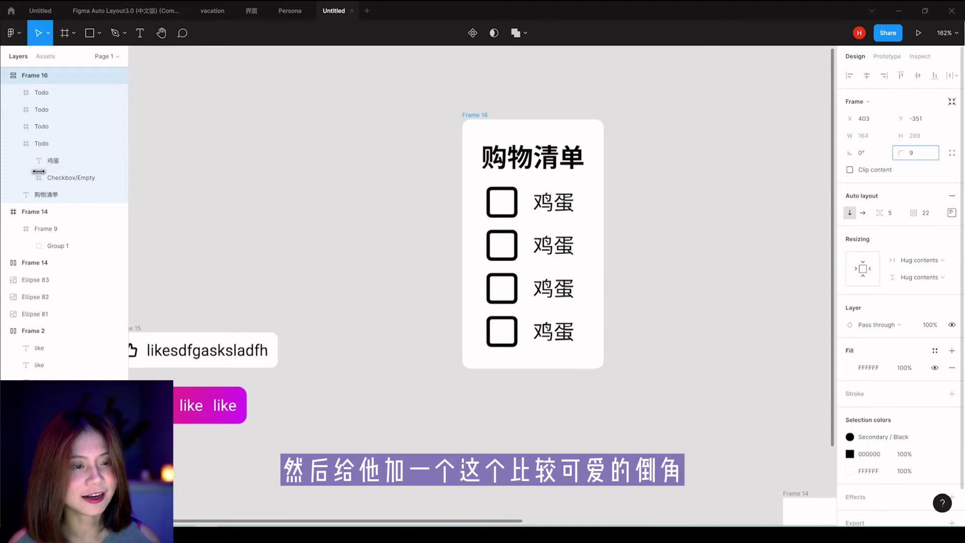
{"action": "left_click", "coordinate": [679, 252]}
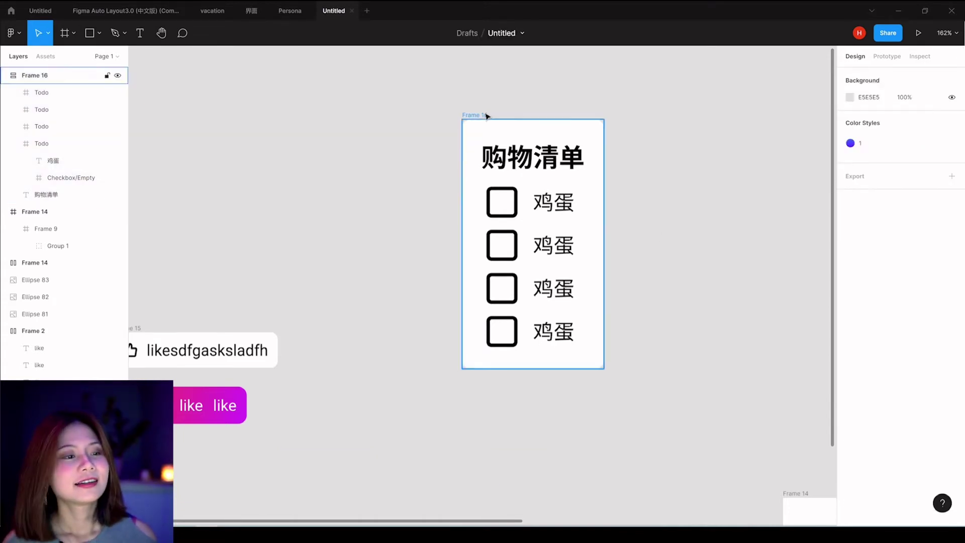
{"action": "left_click", "coordinate": [487, 116]}
Step: Change the second list item from 鸡蛋 to 西红柿
{"action": "left_click", "coordinate": [697, 241]}
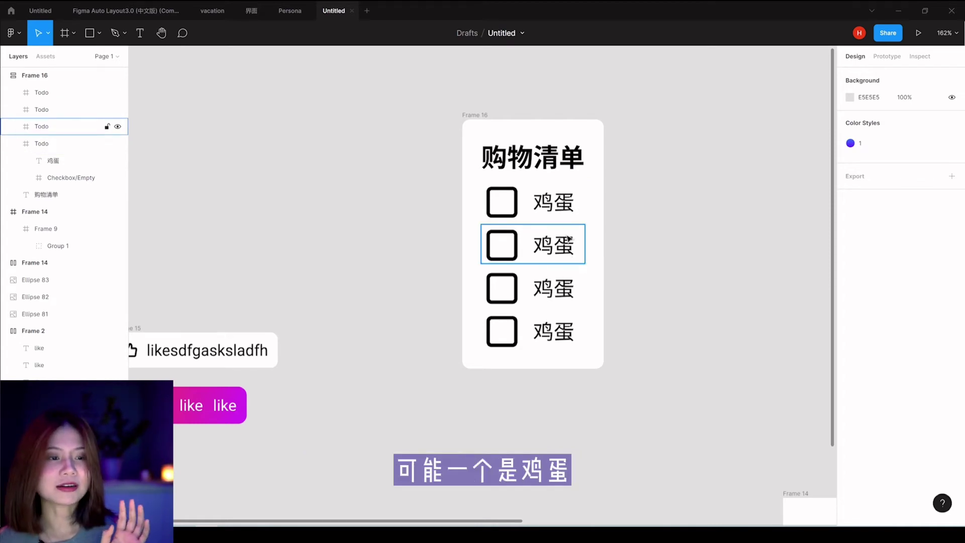
{"action": "left_click", "coordinate": [558, 250]}
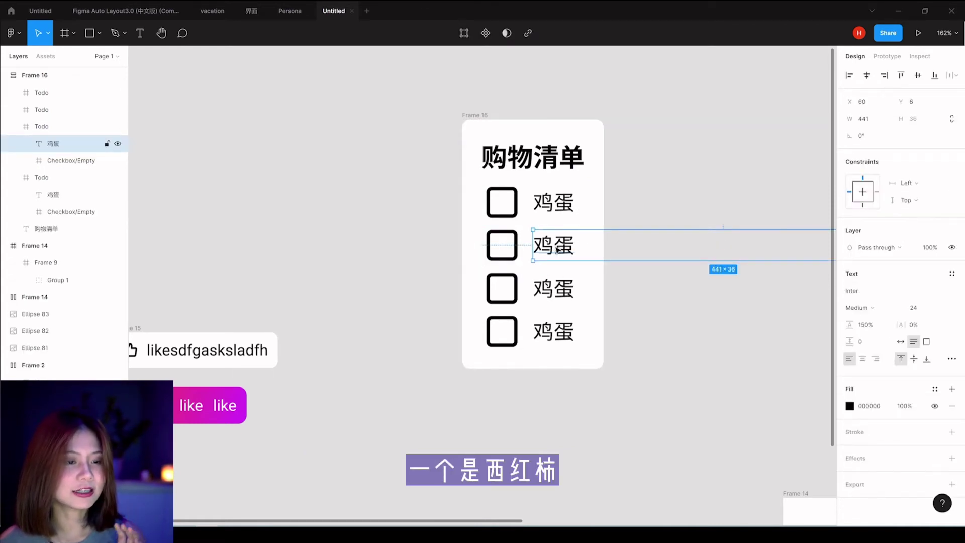
{"action": "double_click", "coordinate": [557, 249]}
{"action": "type", "text": "xi"}
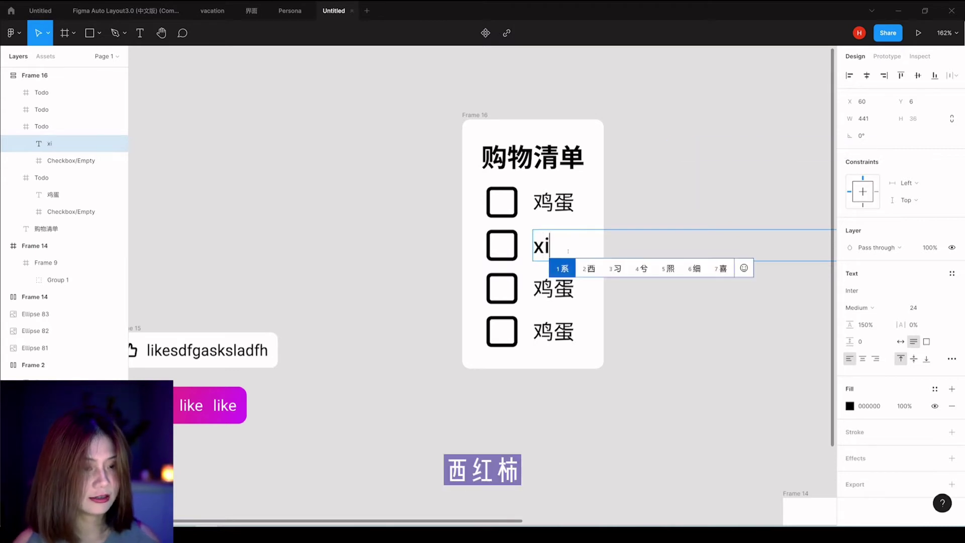
{"action": "type", "text": "honf"}
{"action": "key", "text": "BackSpace"}
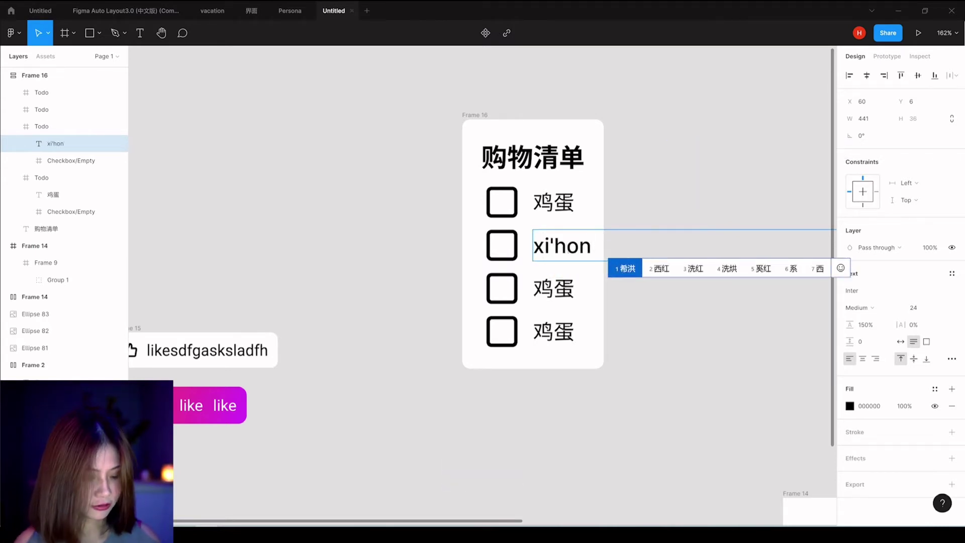
{"action": "type", "text": "gs"}
{"action": "key", "text": "space"}
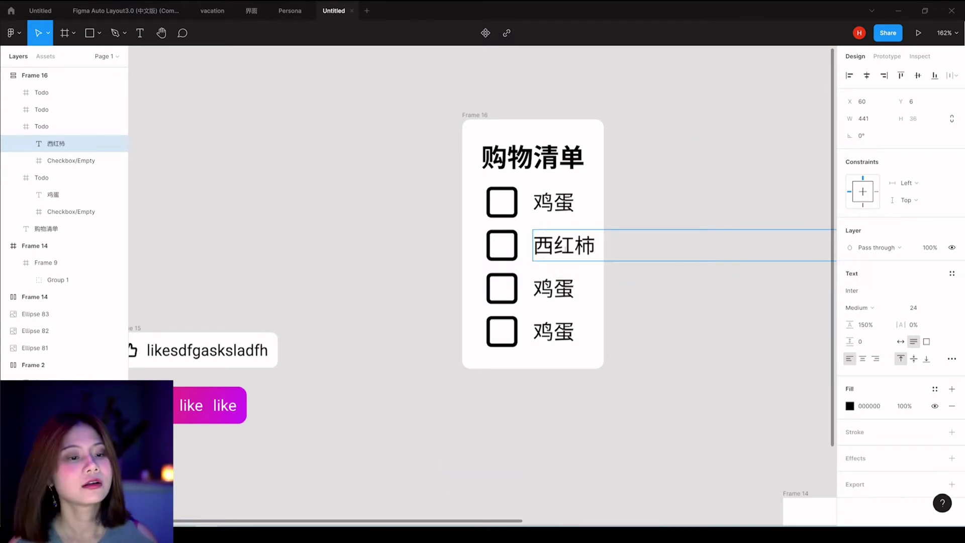
Step: Change the third and fourth list items to 牛奶 and 青椒
{"action": "key", "text": "Tab"}
{"action": "type", "text": "niu"}
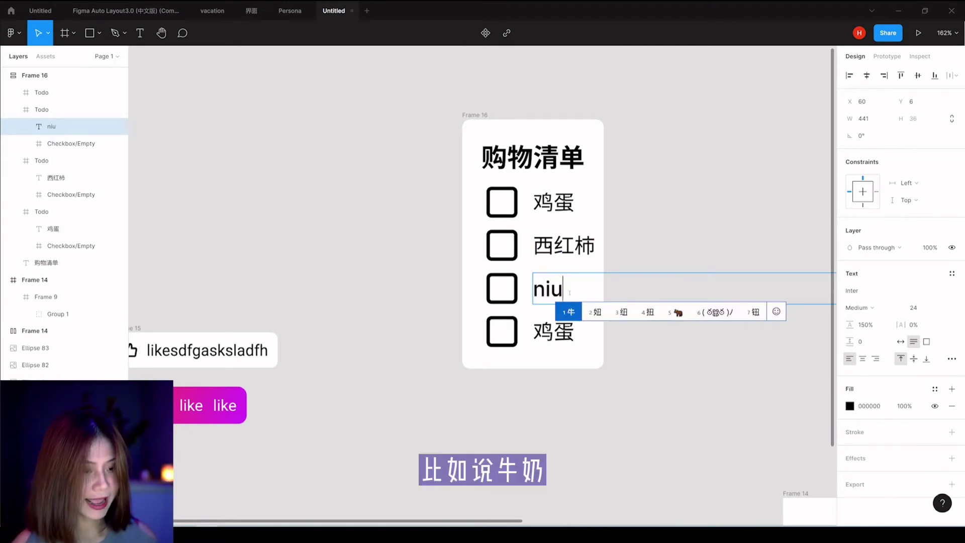
{"action": "type", "text": "nai"}
{"action": "key", "text": "space"}
{"action": "key", "text": "Tab"}
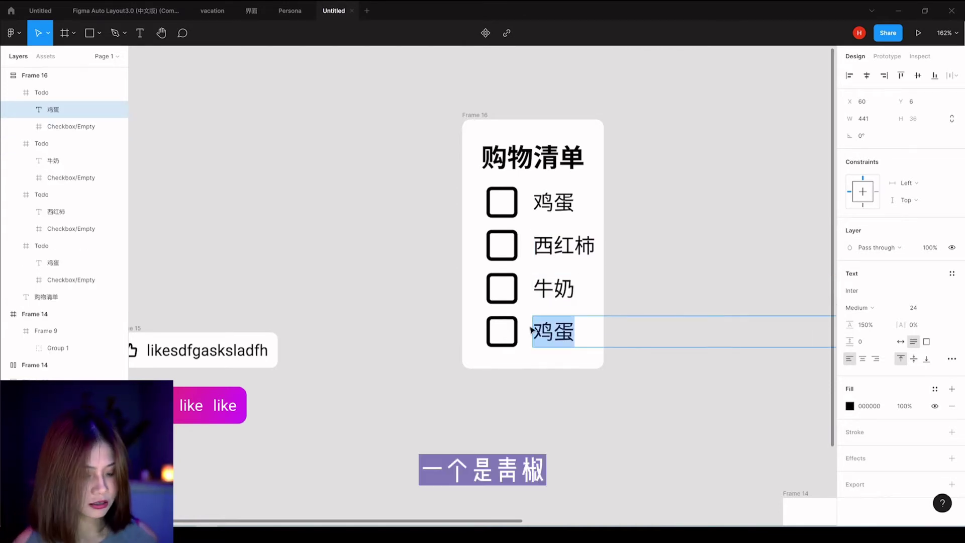
{"action": "type", "text": "qingjiao"}
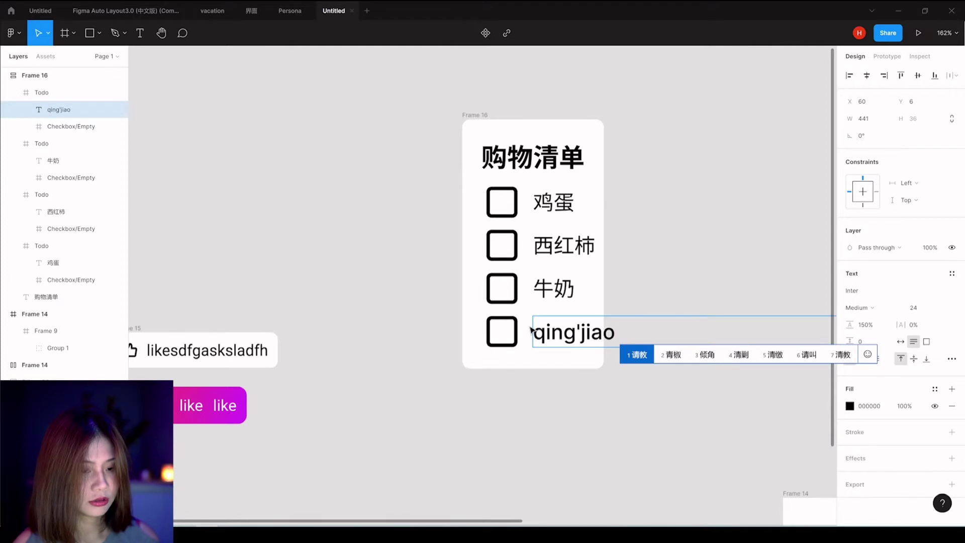
{"action": "type", "text": "2"}
{"action": "left_click", "coordinate": [713, 394]}
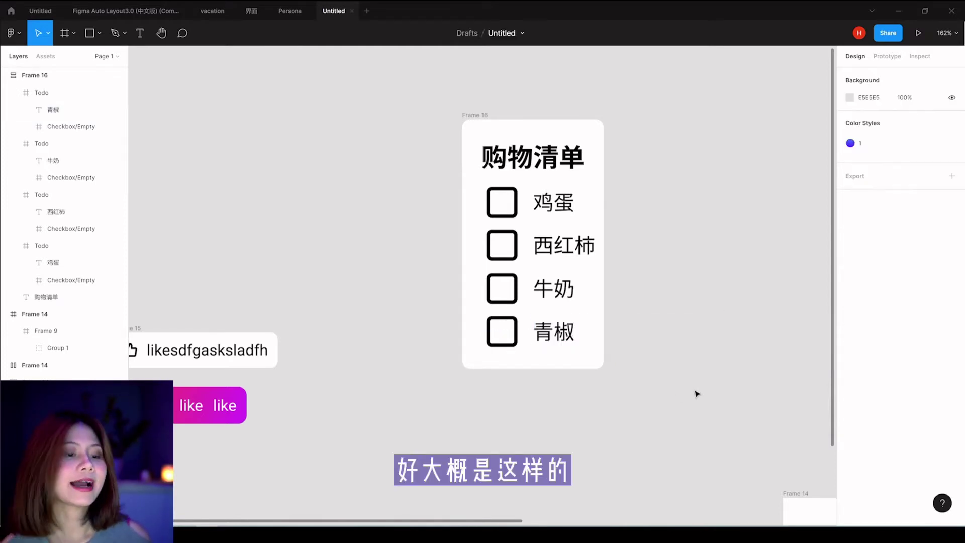
Step: Nudge the list frame's padding and prefix the 西红柿 item with 想变成
{"action": "left_click", "coordinate": [593, 357]}
{"action": "mouse_move", "coordinate": [913, 213]}
{"action": "left_mouse_down"}
{"action": "mouse_move", "coordinate": [920, 222]}
{"action": "mouse_move", "coordinate": [910, 221]}
{"action": "left_mouse_up"}
{"action": "double_click", "coordinate": [548, 258]}
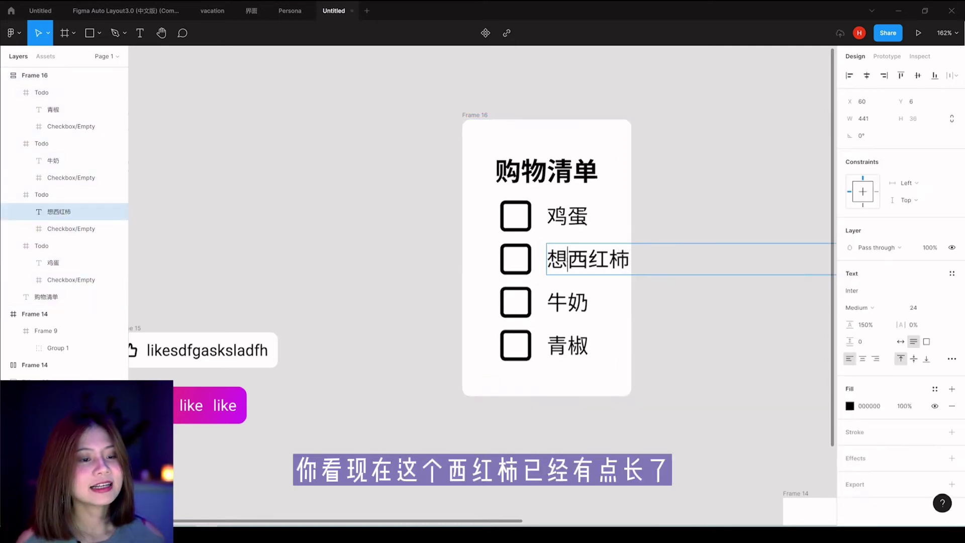
{"action": "key", "text": "Right"}
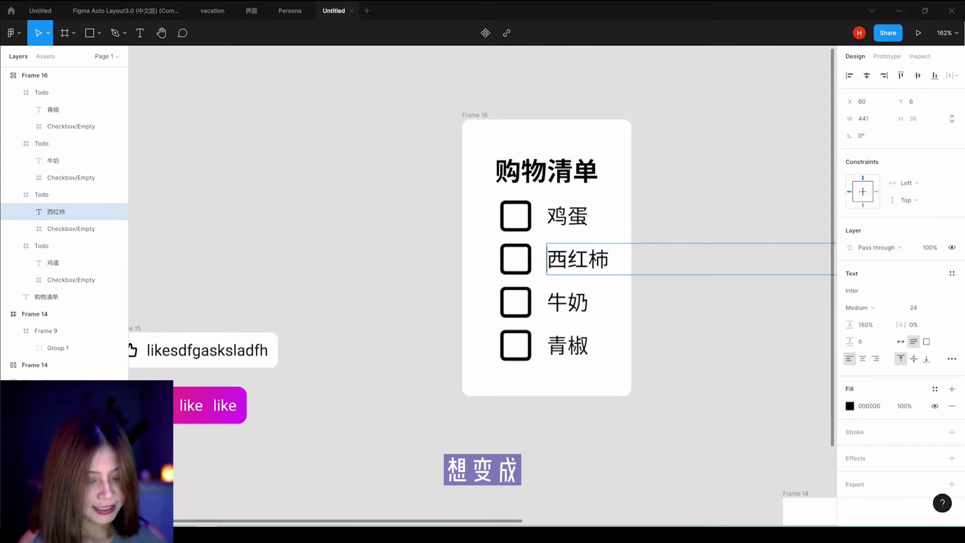
{"action": "type", "text": "xiangbianch"}
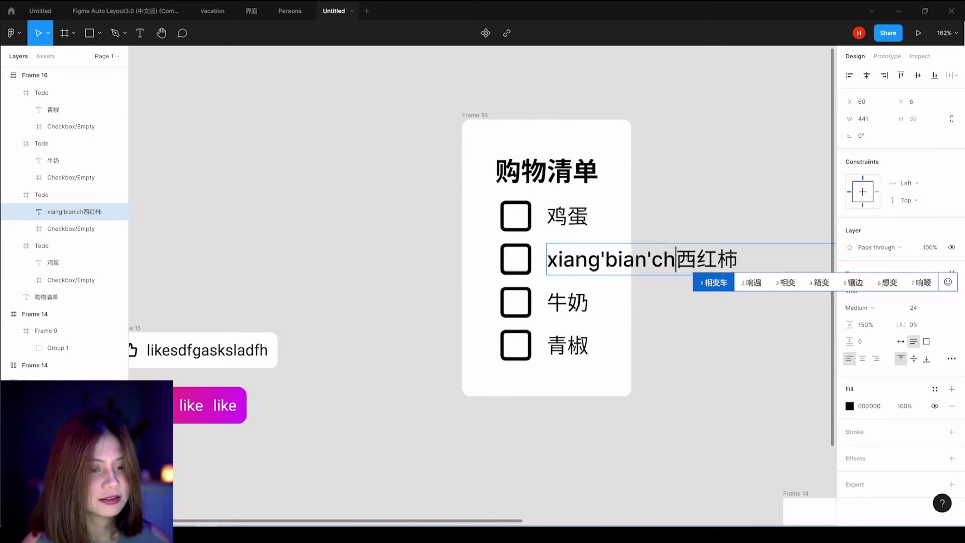
{"action": "type", "text": "eng"}
{"action": "key", "text": "space"}
Step: Extend the second item to read 想变成西红柿炒鸡蛋里面的西红柿
{"action": "type", "text": "xi"}
{"action": "type", "text": "ho"}
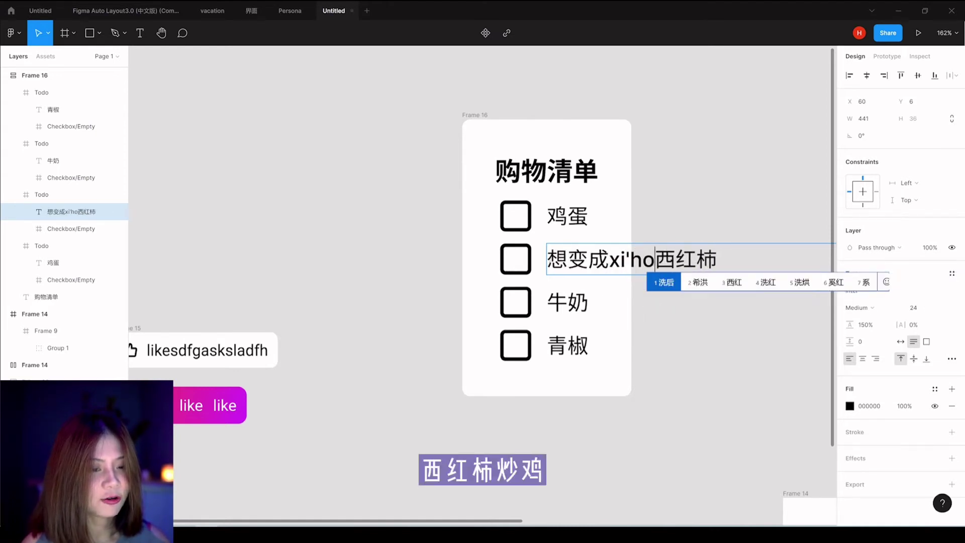
{"action": "type", "text": "ngshi"}
{"action": "key", "text": "space"}
{"action": "type", "text": "chao'ji'"}
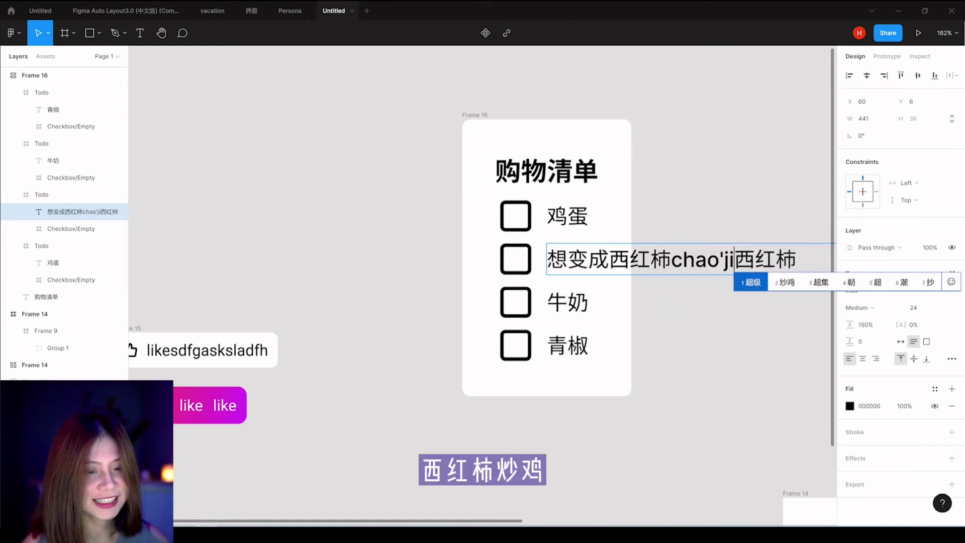
{"action": "type", "text": "dan"}
{"action": "key", "text": "space"}
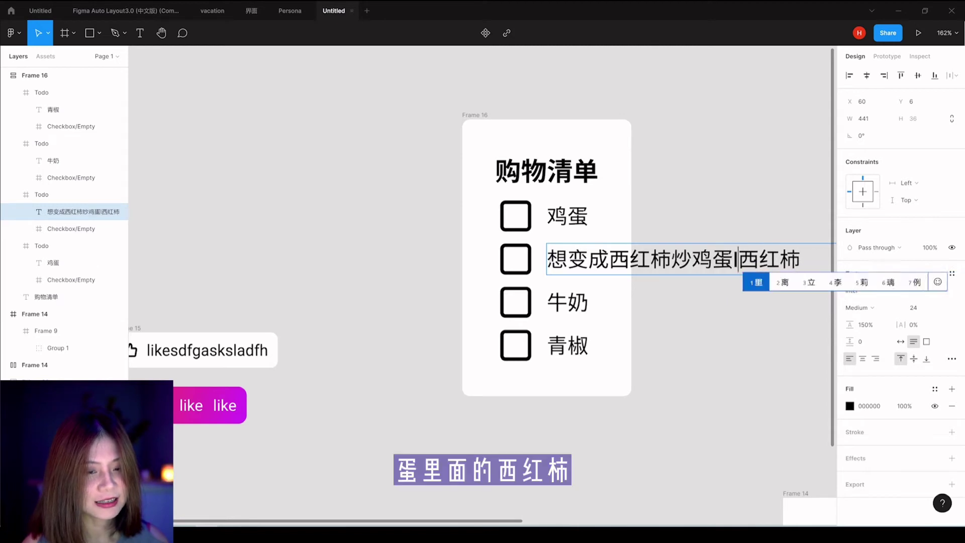
{"action": "type", "text": "limian"}
{"action": "key", "text": "space"}
{"action": "type", "text": "d"}
{"action": "key", "text": "space"}
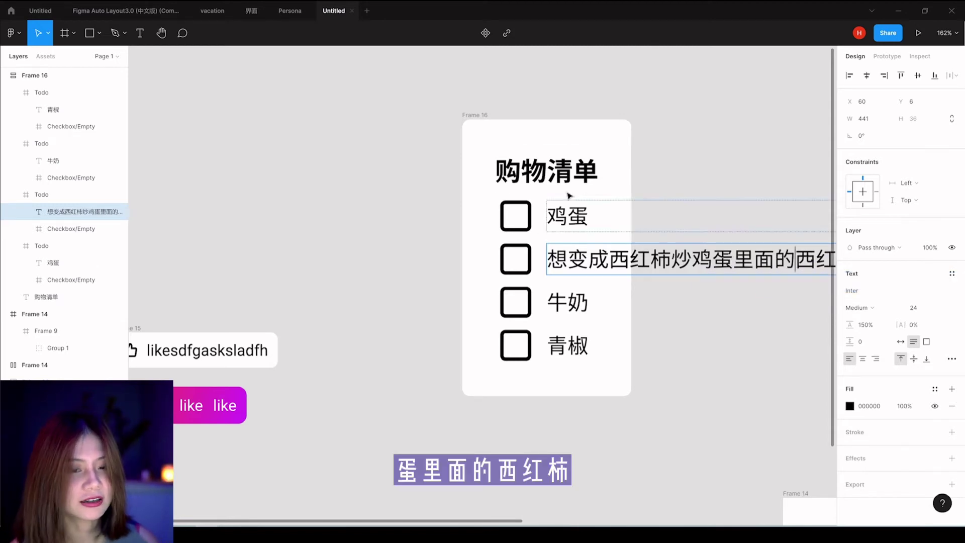
{"action": "left_click", "coordinate": [704, 198]}
{"action": "scroll", "coordinate": [540, 215], "scroll_direction": "down", "scroll_amount": 3, "text": "ctrl"}
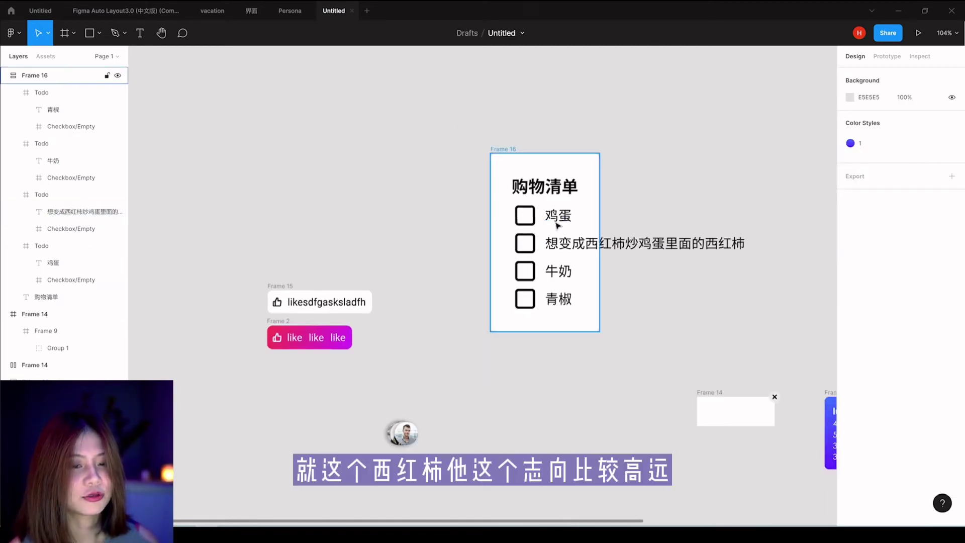
{"action": "left_click", "coordinate": [693, 246]}
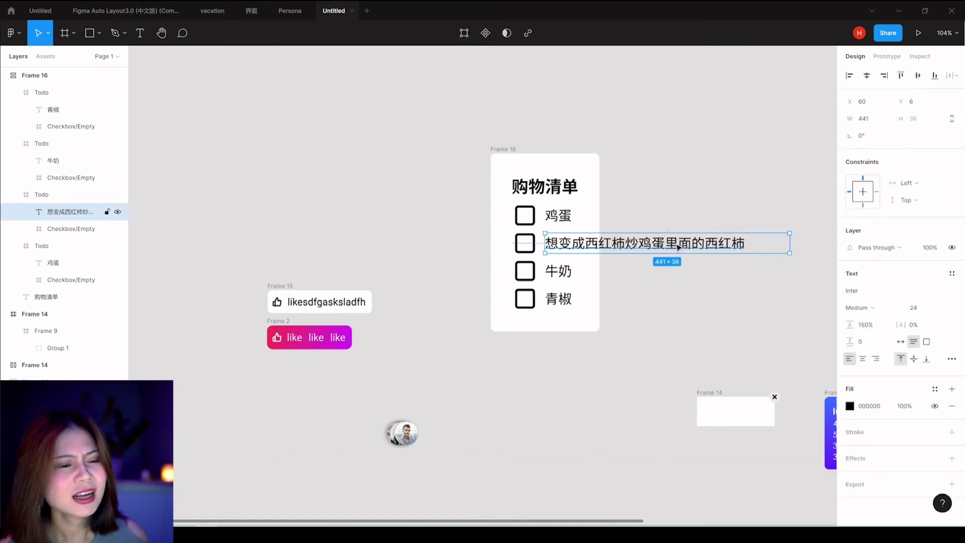
{"action": "left_click", "coordinate": [509, 149]}
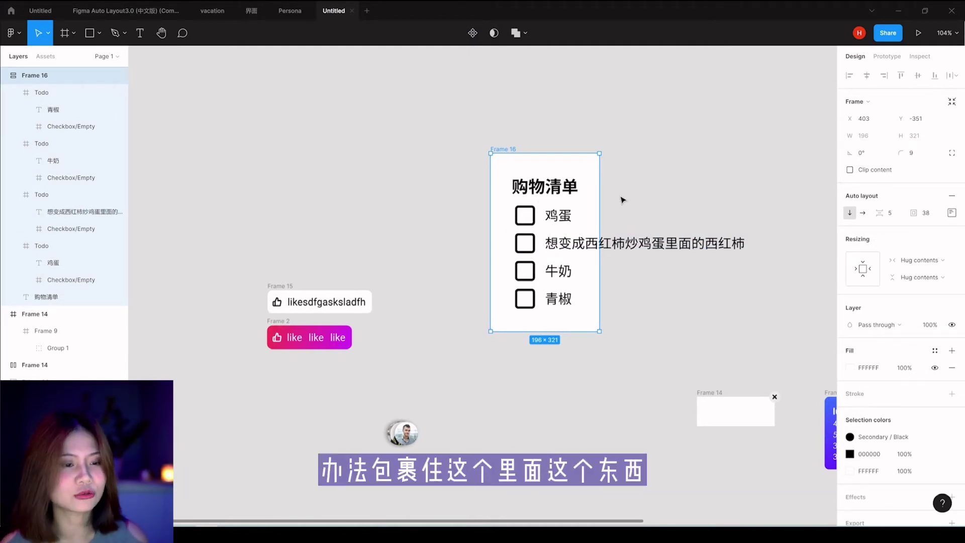
{"action": "left_click", "coordinate": [632, 316]}
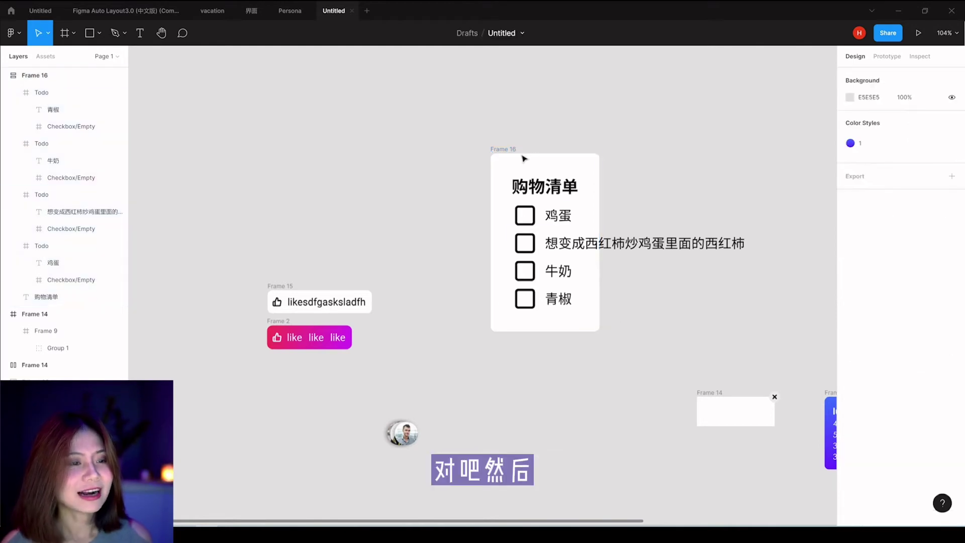
{"action": "left_click", "coordinate": [596, 203]}
{"action": "left_click_drag", "start_coordinate": [597, 188], "coordinate": [659, 197]}
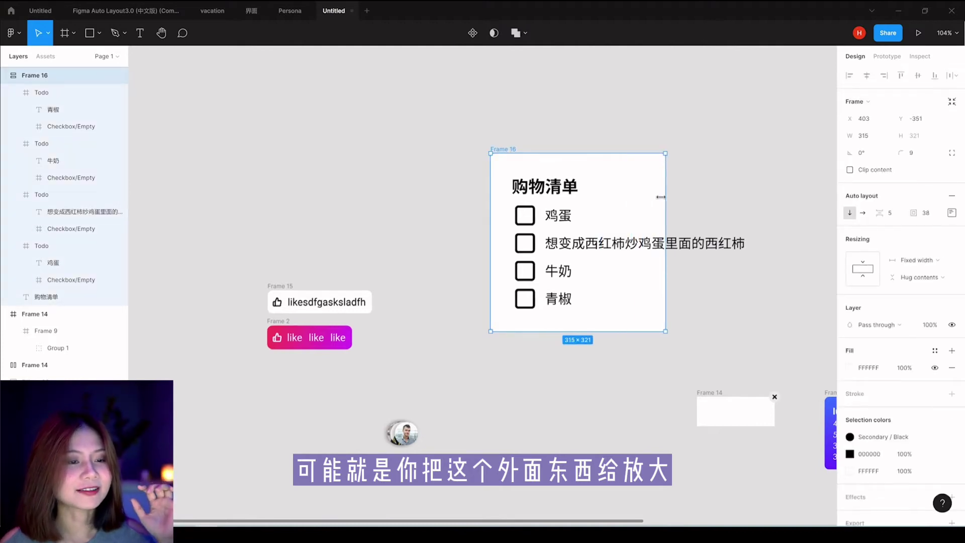
{"action": "key", "text": "ctrl+z"}
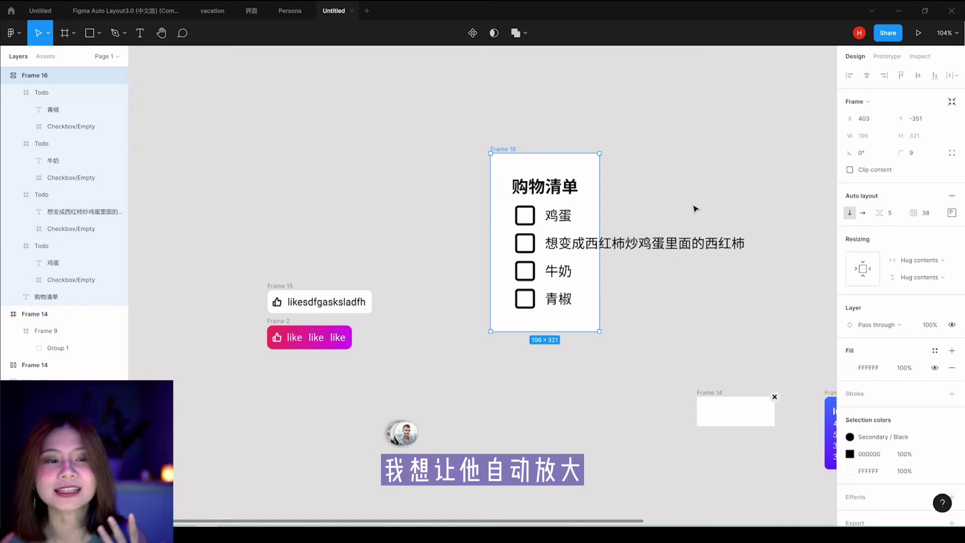
{"action": "left_click", "coordinate": [714, 262]}
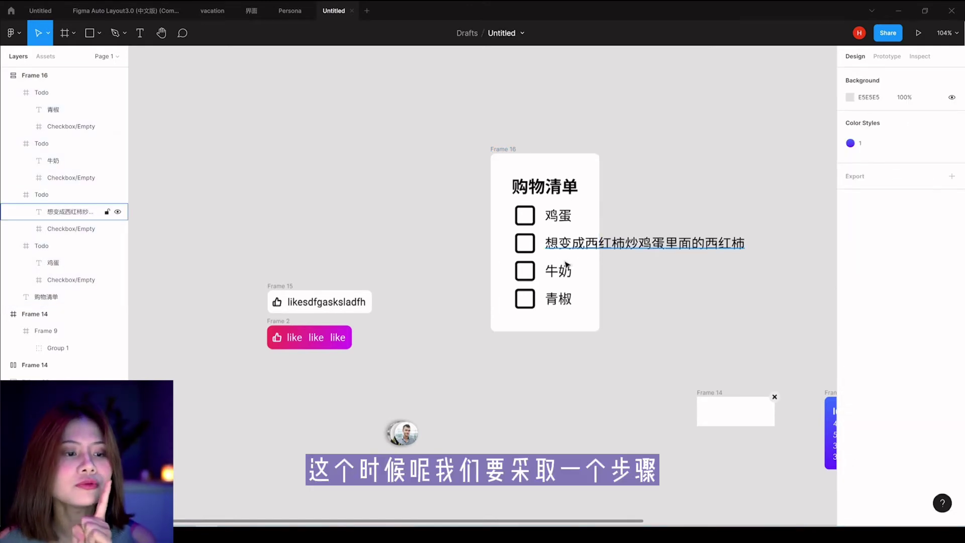
{"action": "left_click", "coordinate": [524, 243]}
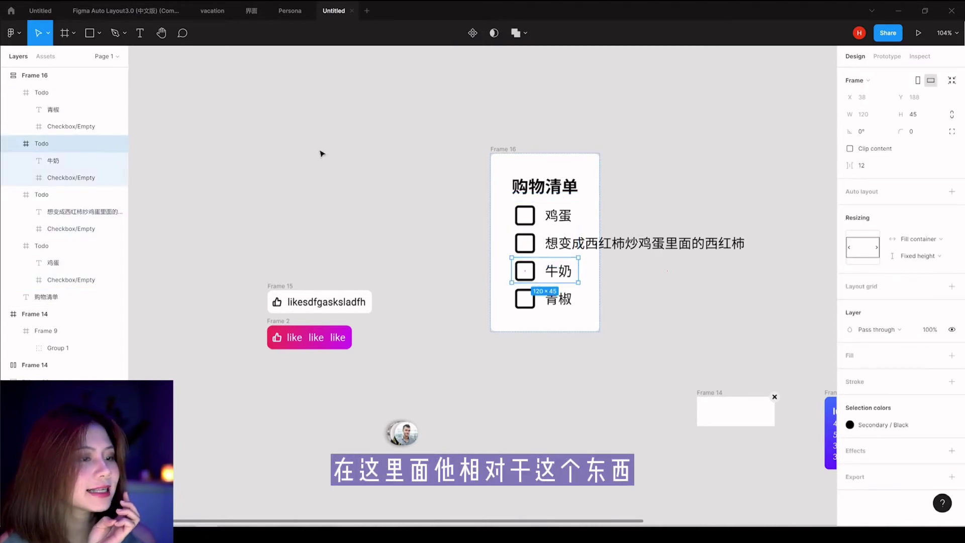
{"action": "left_click", "coordinate": [504, 149]}
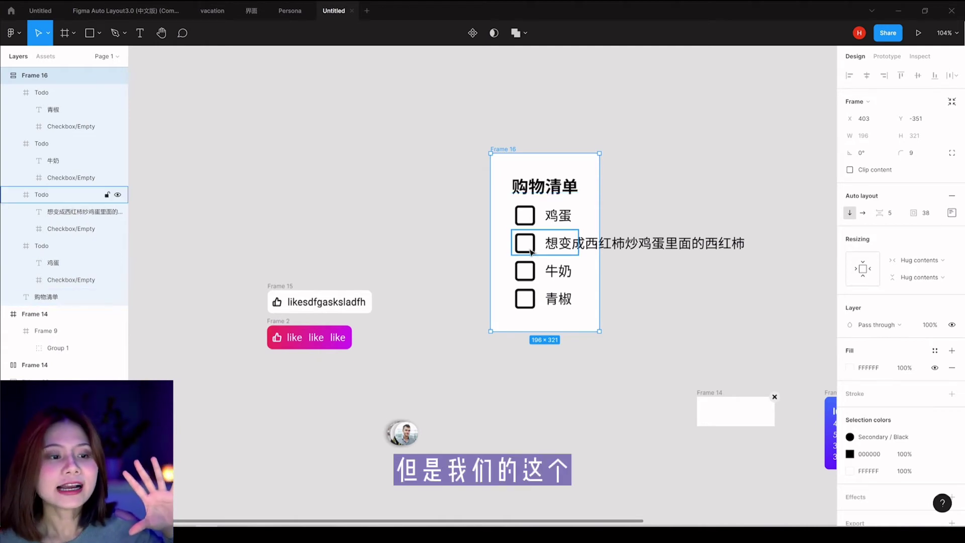
{"action": "left_click", "coordinate": [40, 195]}
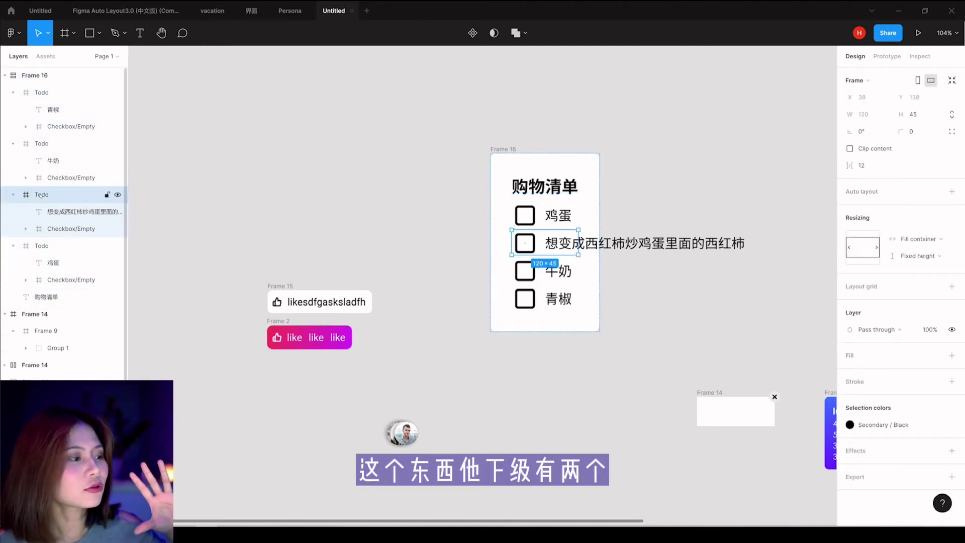
{"action": "left_click", "coordinate": [58, 212]}
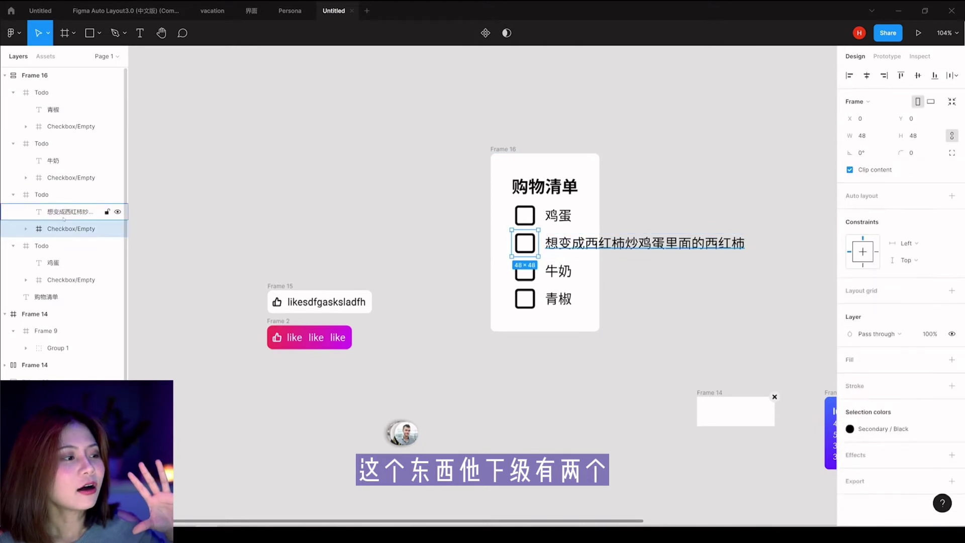
{"action": "left_click", "coordinate": [71, 229]}
{"action": "left_click", "coordinate": [76, 212]}
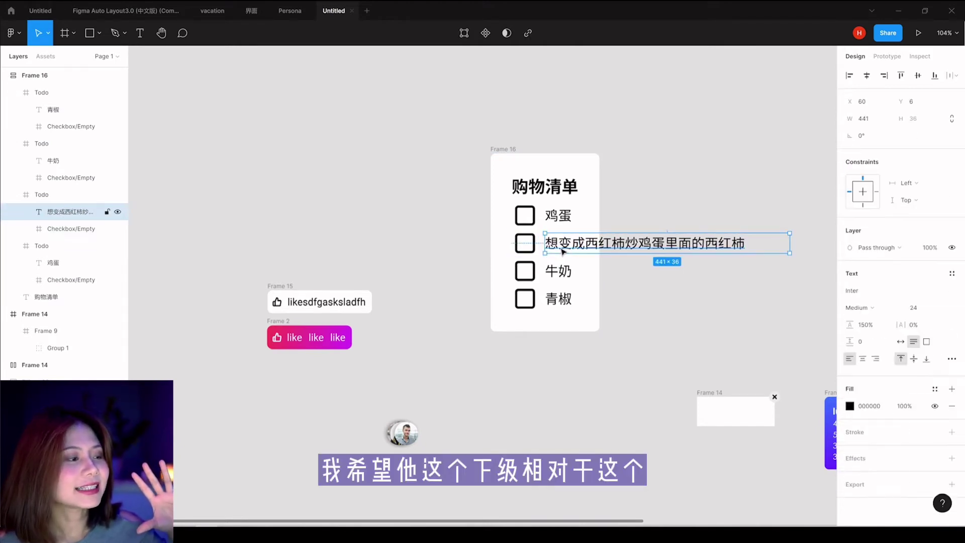
{"action": "left_click", "coordinate": [41, 194]}
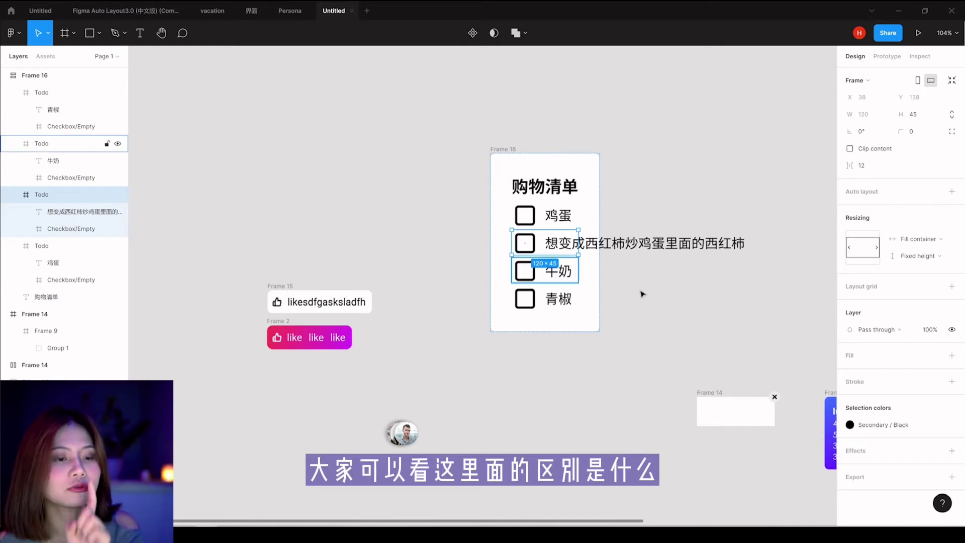
{"action": "mouse_move", "coordinate": [545, 242]}
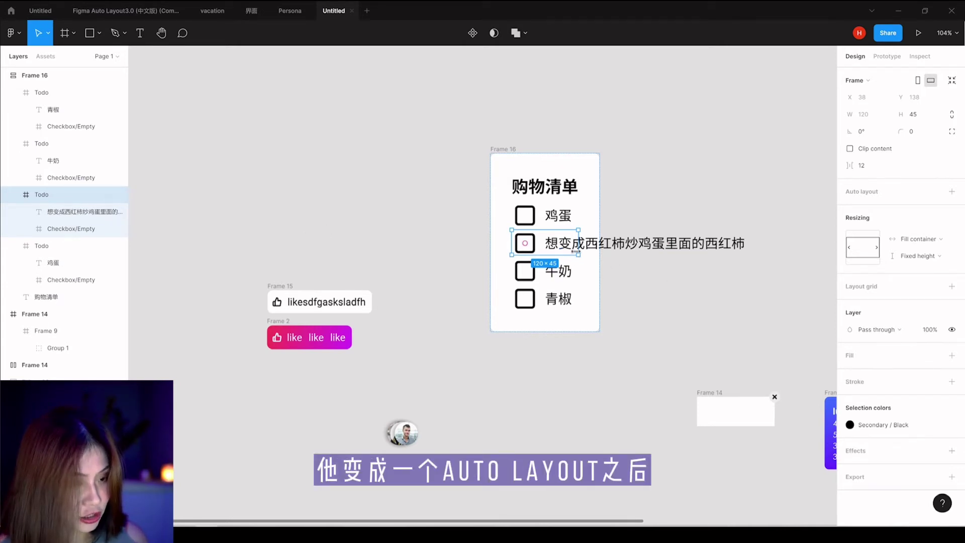
Step: Add auto layout to the tomato item's row and widen the card to 320 so it wraps
{"action": "key", "text": "shift+a"}
{"action": "left_click", "coordinate": [643, 287]}
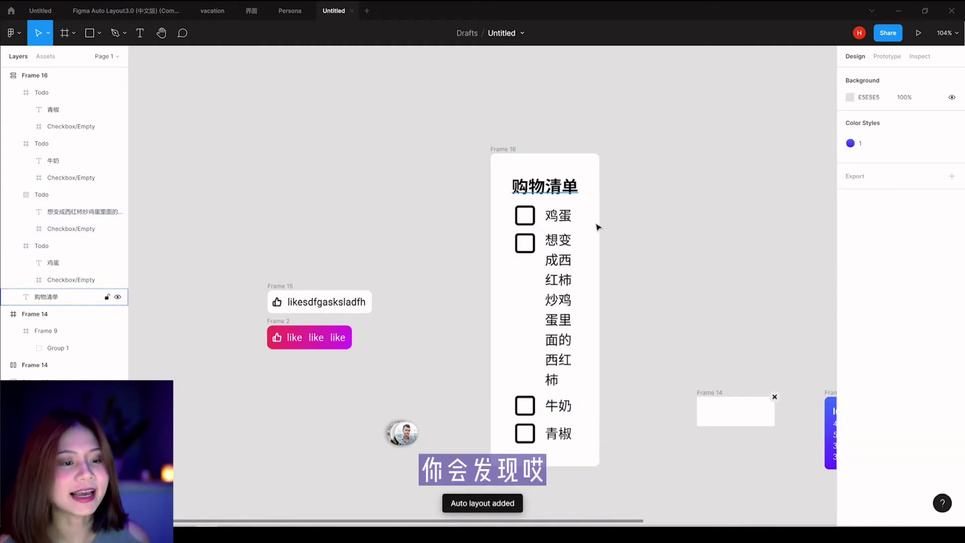
{"action": "left_click", "coordinate": [512, 163]}
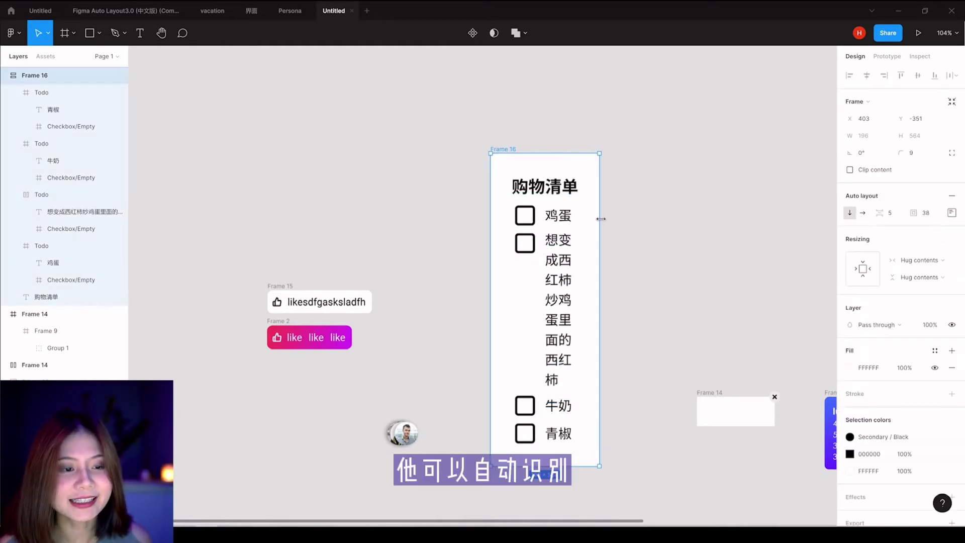
{"action": "left_click_drag", "start_coordinate": [600, 218], "coordinate": [636, 239]}
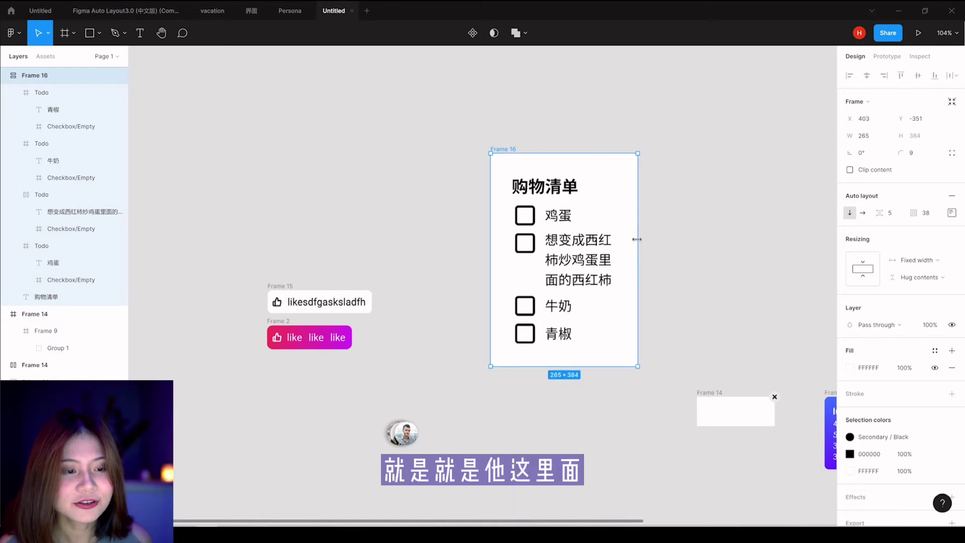
{"action": "left_click", "coordinate": [595, 257]}
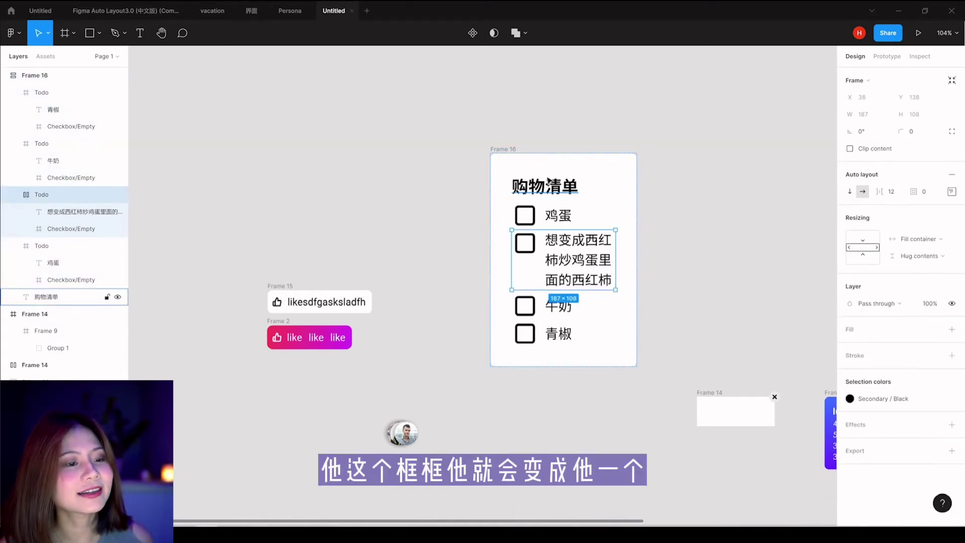
{"action": "left_click", "coordinate": [630, 211]}
{"action": "mouse_move", "coordinate": [636, 211]}
{"action": "left_mouse_down"}
{"action": "mouse_move", "coordinate": [698, 223]}
{"action": "mouse_move", "coordinate": [668, 224]}
{"action": "left_mouse_up"}
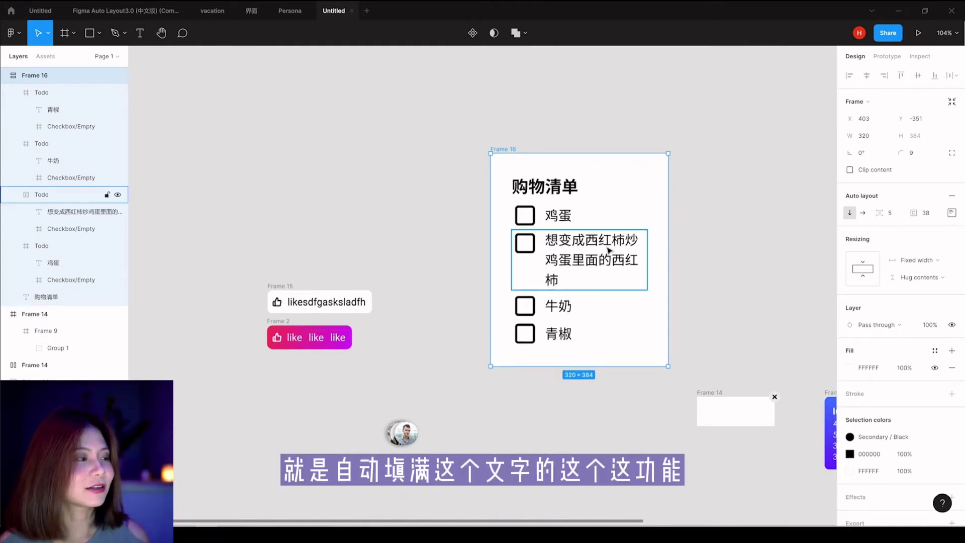
Step: Retype the first item 鸡蛋 as 觉得自己很方但其实很圆的鸡蛋
{"action": "double_click", "coordinate": [557, 215]}
{"action": "type", "text": "觉得"}
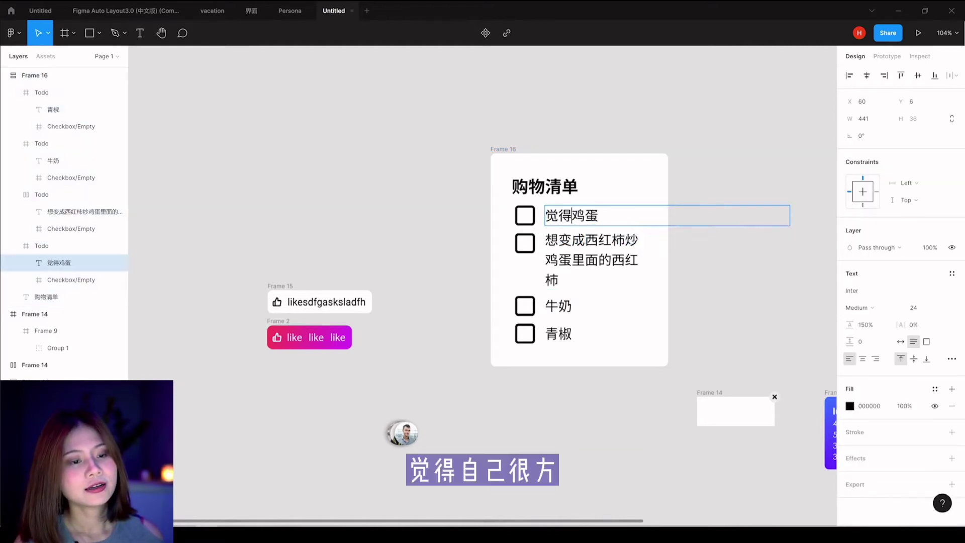
{"action": "type", "text": "自己hen"}
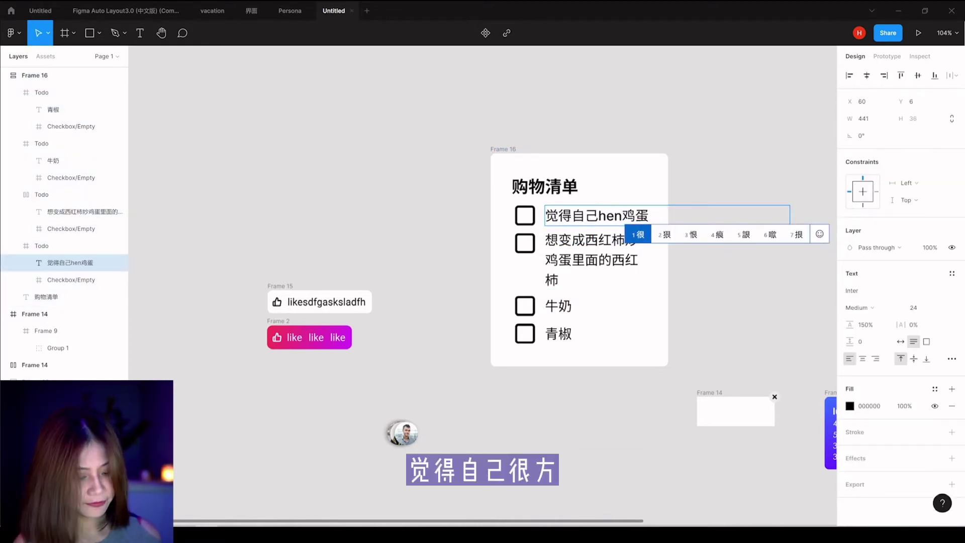
{"action": "type", "text": "fang"}
{"action": "key", "text": "space"}
{"action": "type", "text": "dan"}
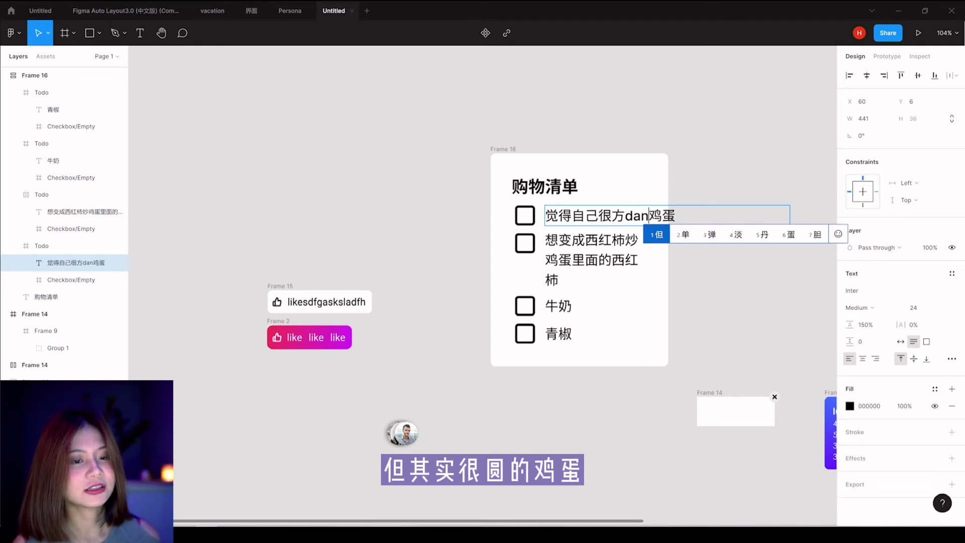
{"action": "type", "text": "qishi"}
{"action": "key", "text": "space"}
{"action": "type", "text": "he'w"}
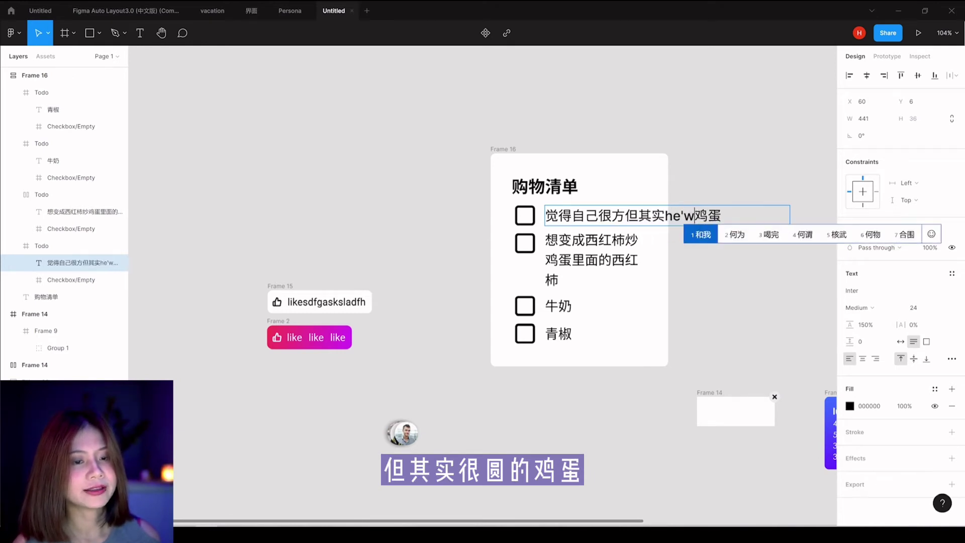
{"action": "key", "text": "BackSpace"}
{"action": "type", "text": "nyuan"}
{"action": "key", "text": "space"}
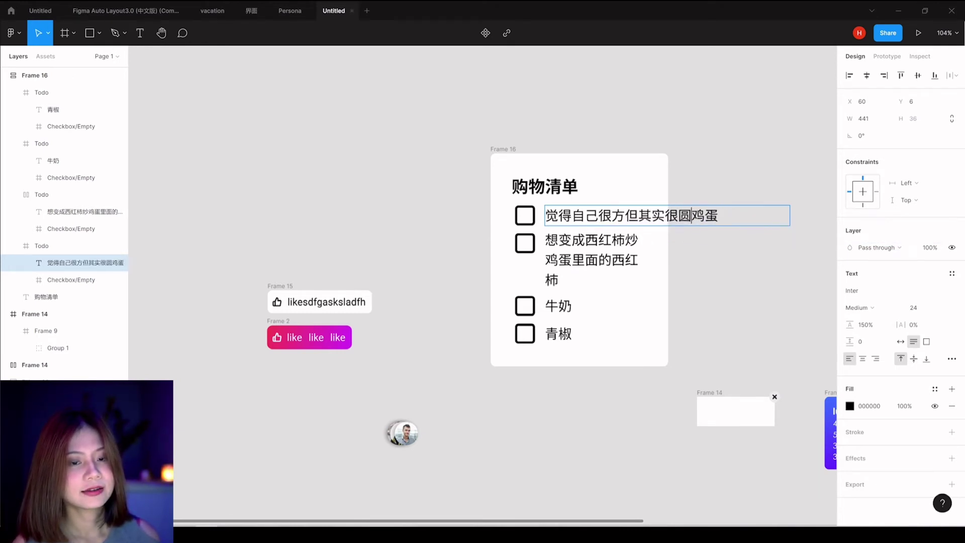
{"action": "type", "text": "de"}
{"action": "key", "text": "space"}
{"action": "left_click", "coordinate": [747, 189]}
Step: Inspect the first item's text and checkbox layers
{"action": "left_click", "coordinate": [685, 222]}
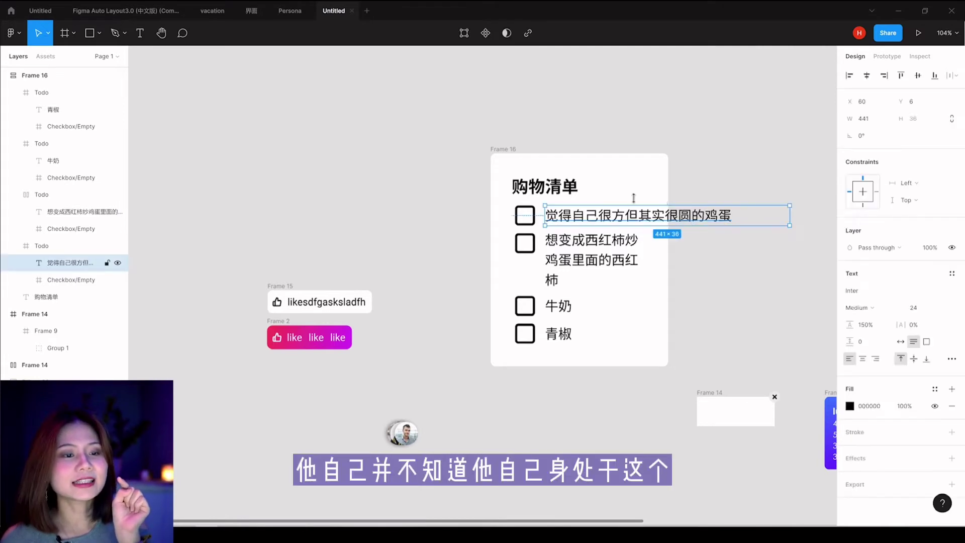
{"action": "left_click", "coordinate": [525, 216]}
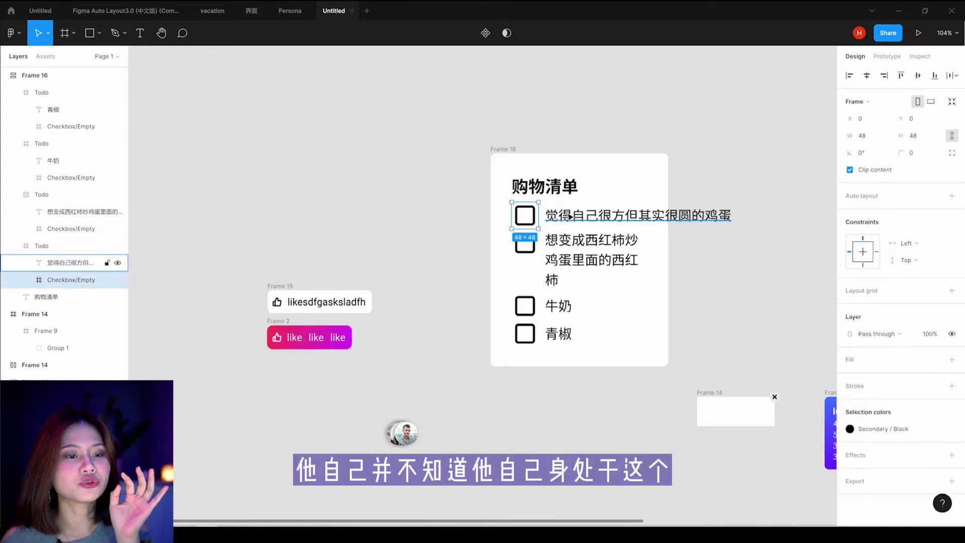
{"action": "left_click", "coordinate": [623, 208]}
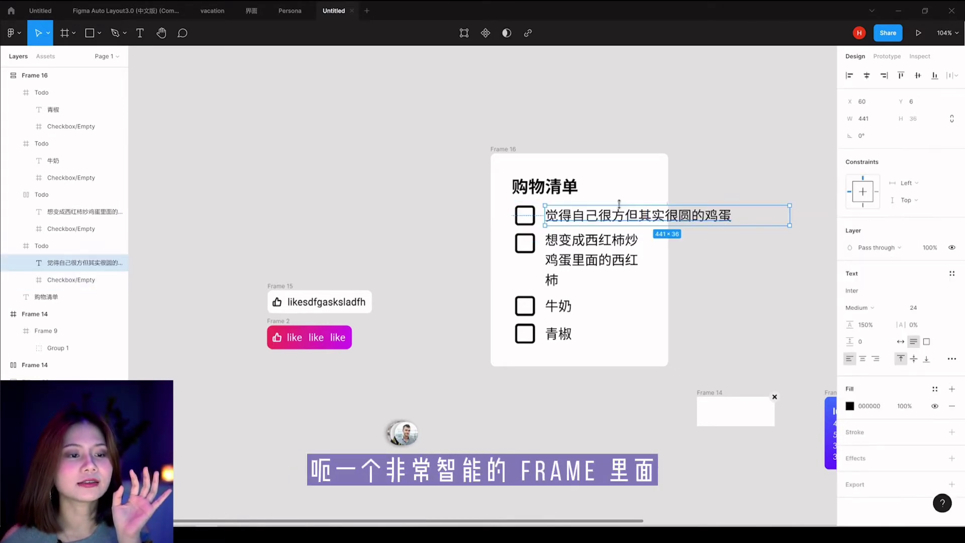
Step: Select the first item's row and add auto layout to it
{"action": "key", "text": "shift+Return"}
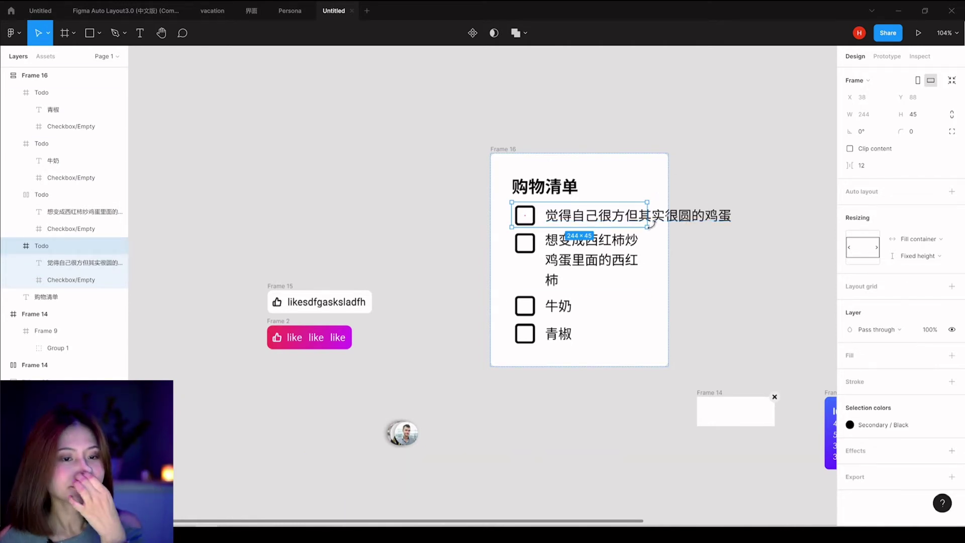
{"action": "left_click", "coordinate": [701, 220]}
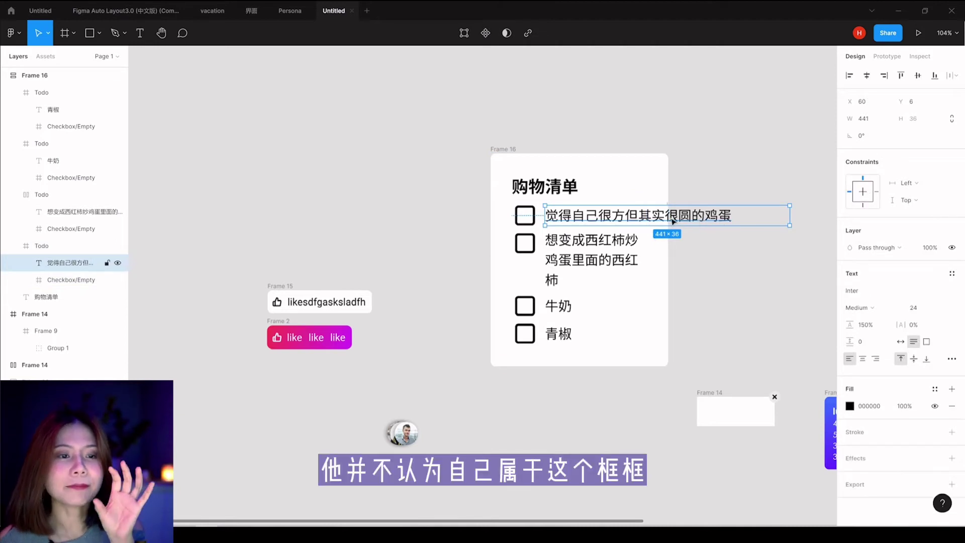
{"action": "left_click", "coordinate": [617, 164]}
{"action": "left_click", "coordinate": [643, 210]}
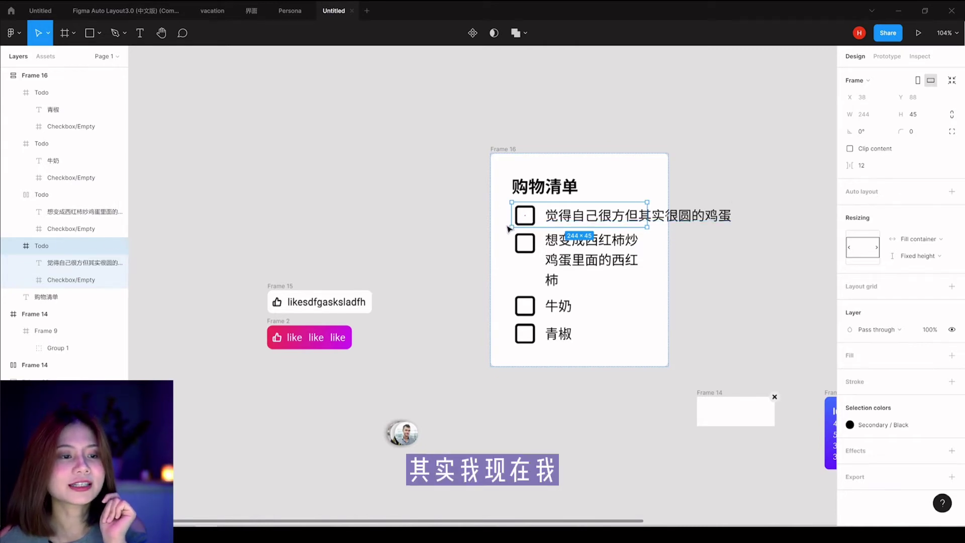
{"action": "left_click", "coordinate": [764, 188]}
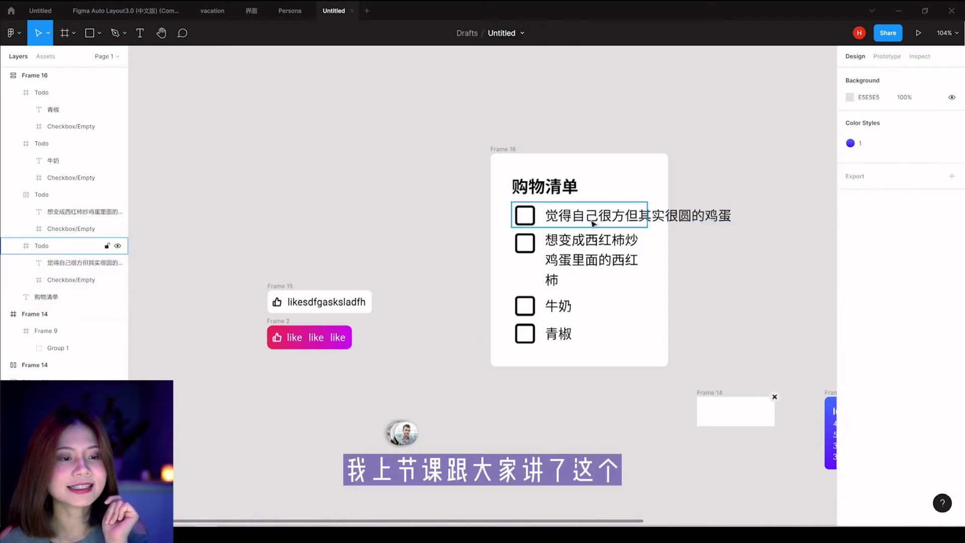
{"action": "left_click", "coordinate": [61, 245]}
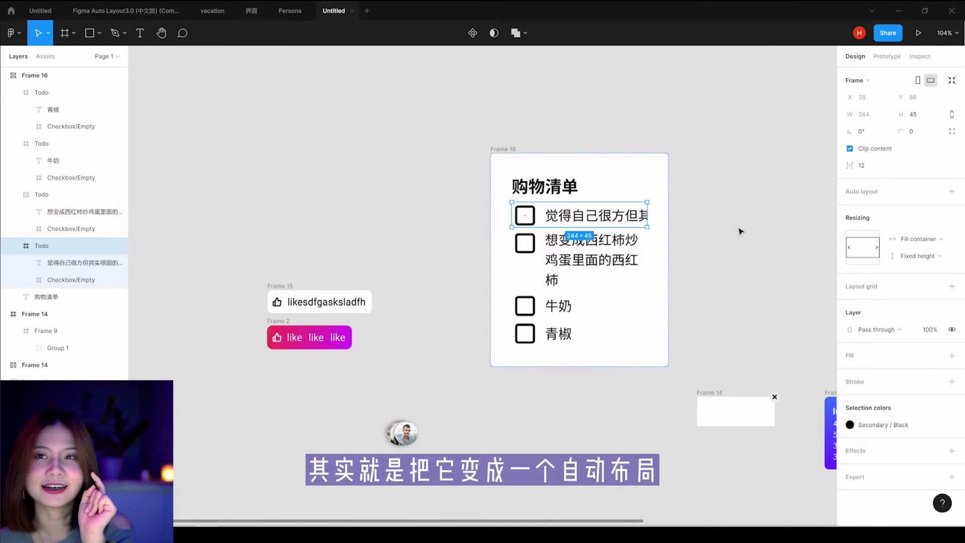
{"action": "left_click", "coordinate": [736, 238]}
{"action": "left_click", "coordinate": [525, 217]}
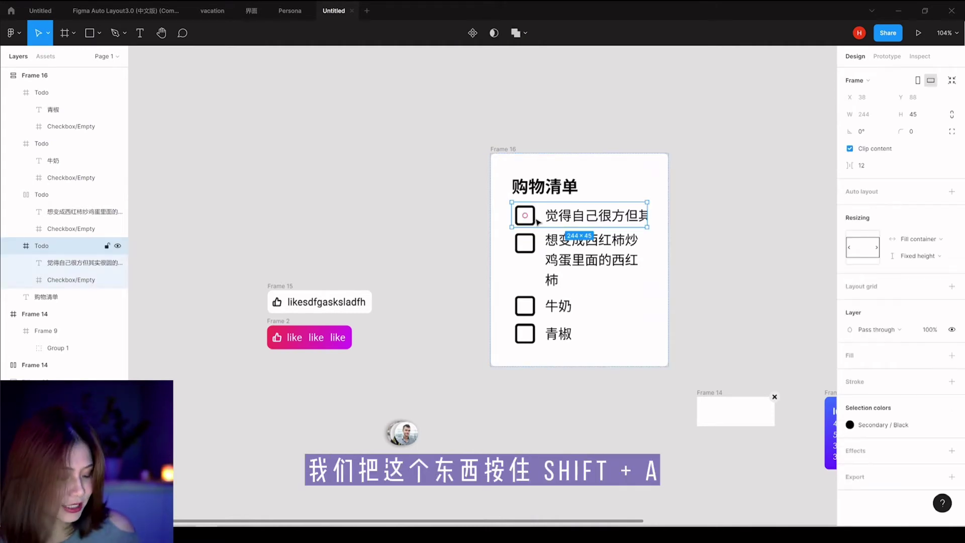
{"action": "key", "text": "shift+a"}
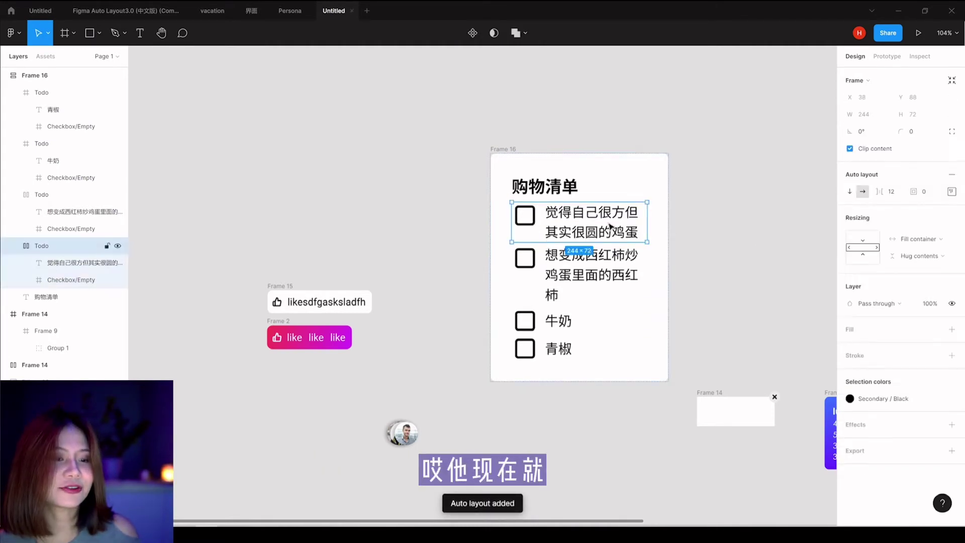
Step: Widen the shopping-list card to 378 so the first item wraps onto two lines
{"action": "left_click", "coordinate": [753, 206]}
{"action": "left_click", "coordinate": [518, 149]}
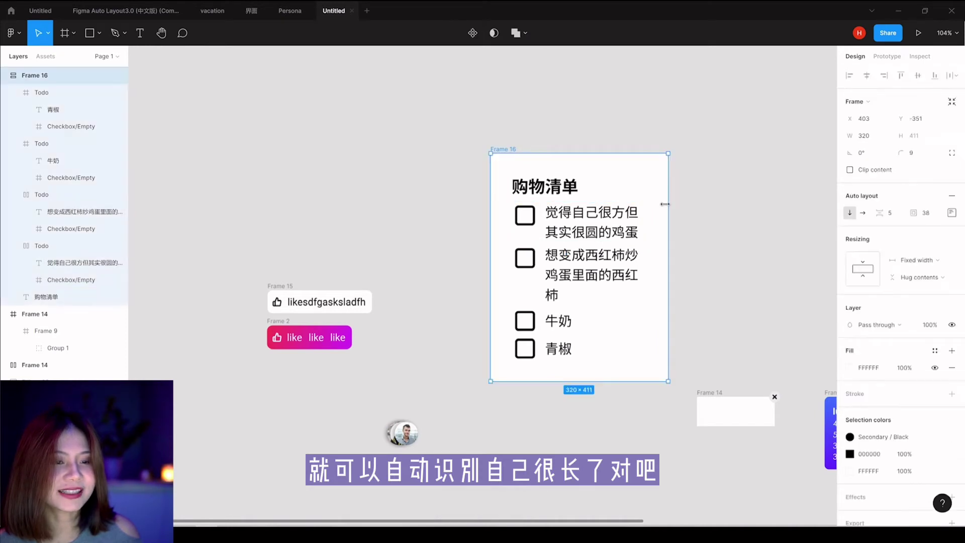
{"action": "mouse_move", "coordinate": [667, 204]}
{"action": "left_mouse_down"}
{"action": "mouse_move", "coordinate": [628, 222]}
{"action": "mouse_move", "coordinate": [696, 230]}
{"action": "left_mouse_up"}
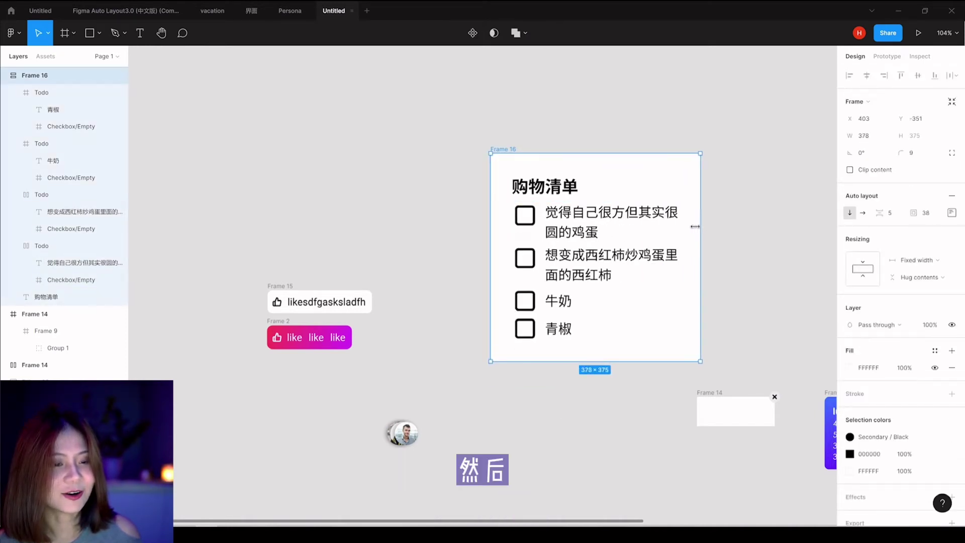
{"action": "left_click", "coordinate": [701, 170]}
{"action": "scroll", "coordinate": [702, 170], "scroll_direction": "down", "scroll_amount": 1}
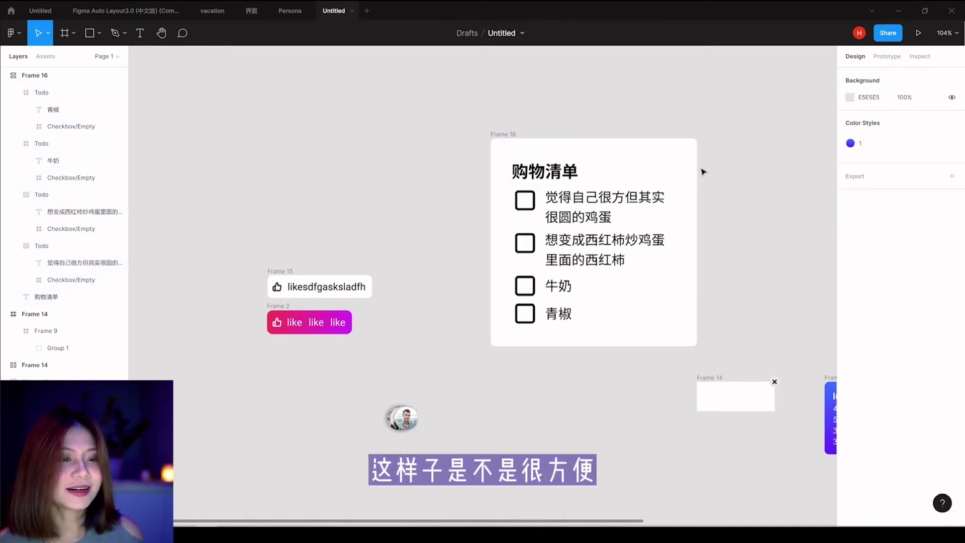
Step: Lengthen the third item to 觉得自己快要馊掉的牛奶
{"action": "left_click", "coordinate": [513, 143]}
{"action": "double_click", "coordinate": [548, 286]}
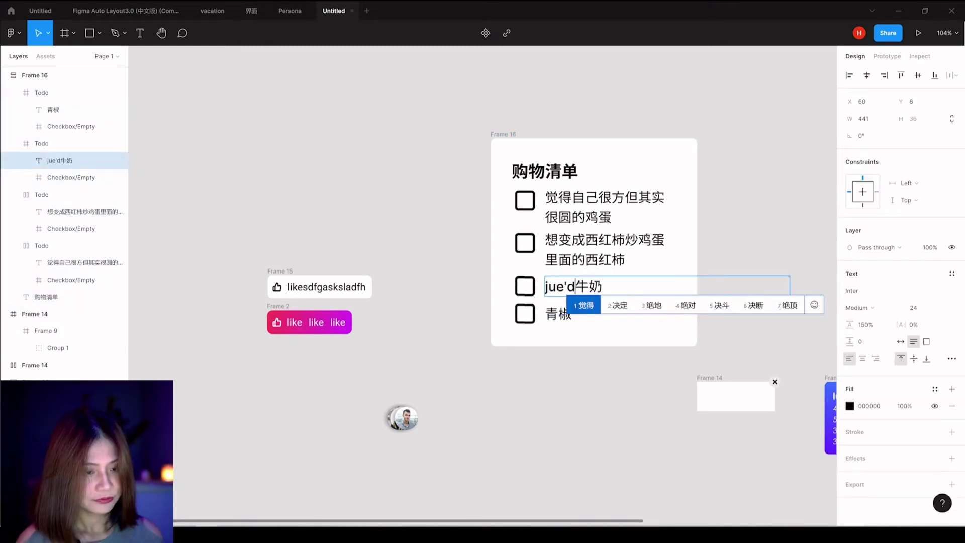
{"action": "type", "text": "觉得自己ku"}
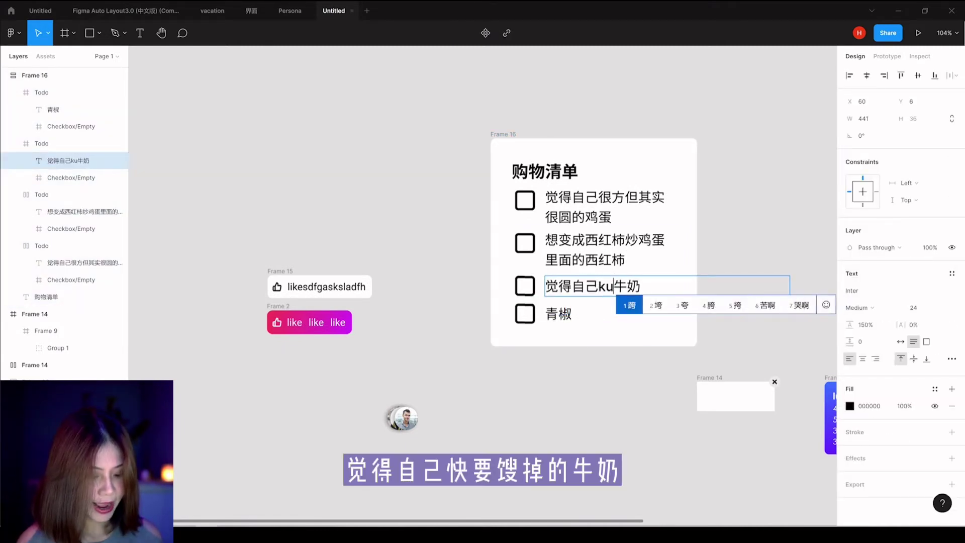
{"action": "type", "text": "aiyao"}
{"action": "key", "text": "space"}
{"action": "type", "text": "soudiao"}
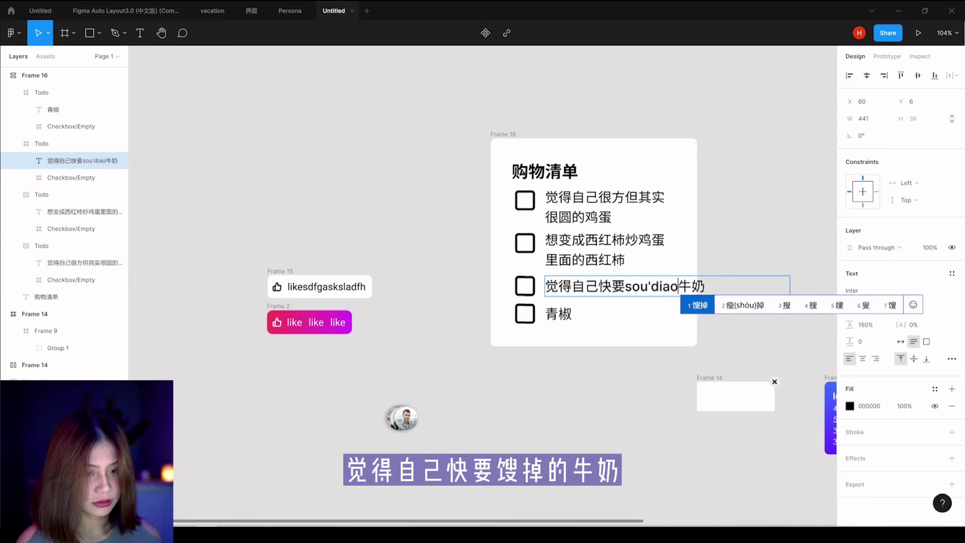
{"action": "type", "text": "de"}
{"action": "key", "text": "space"}
Step: Lengthen the fourth item to 想要跑到你碗里辣死你的青椒
{"action": "double_click", "coordinate": [546, 313]}
{"action": "type", "text": "xian"}
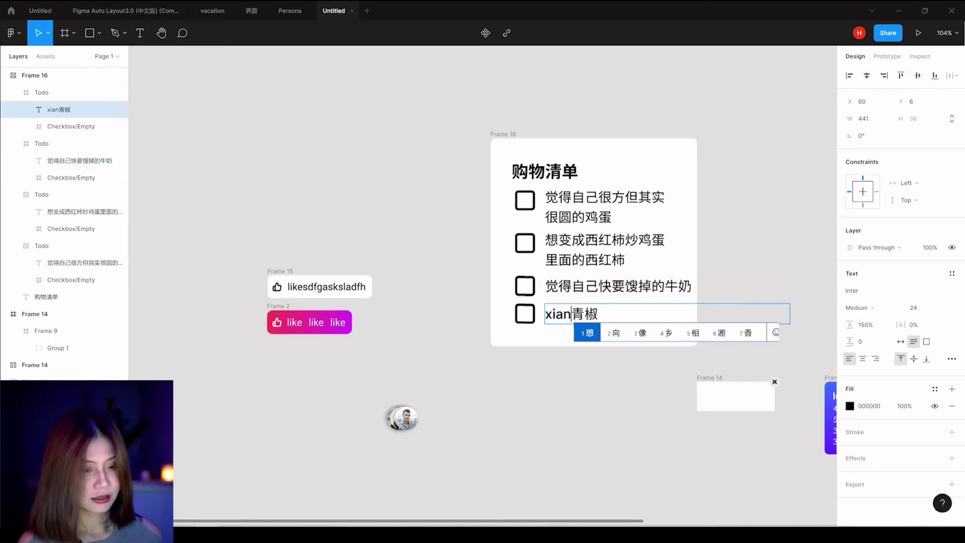
{"action": "type", "text": "gyao"}
{"action": "key", "text": "space"}
{"action": "type", "text": "paodao"}
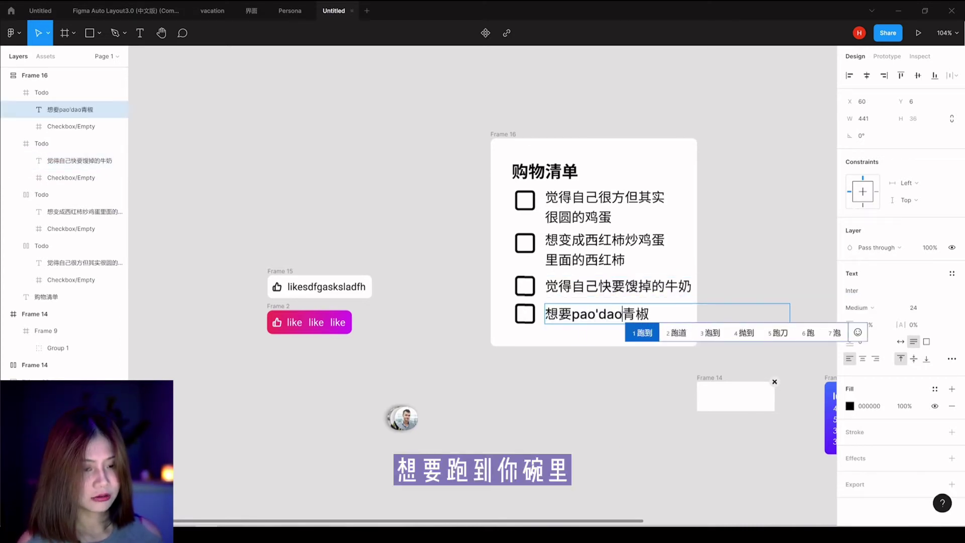
{"action": "key", "text": "space"}
{"action": "type", "text": "ni"}
{"action": "key", "text": "space"}
{"action": "type", "text": "wanli"}
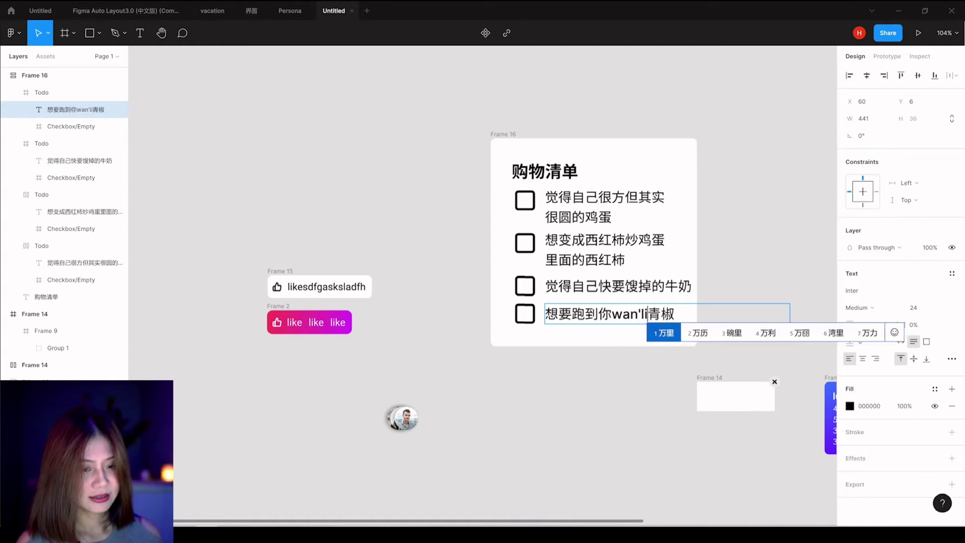
{"action": "type", "text": "3lasini"}
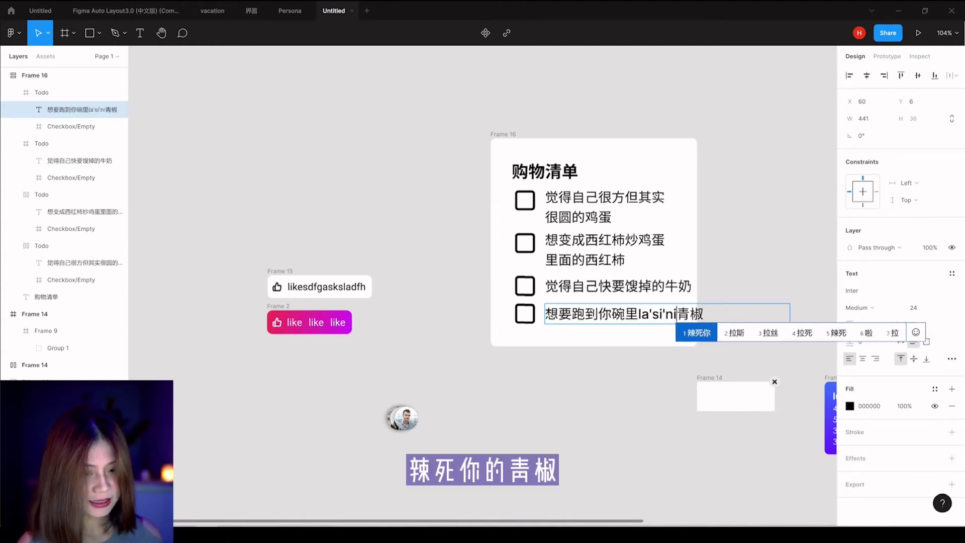
{"action": "key", "text": "space"}
Step: Add auto layout to the third item's row
{"action": "left_click", "coordinate": [663, 291]}
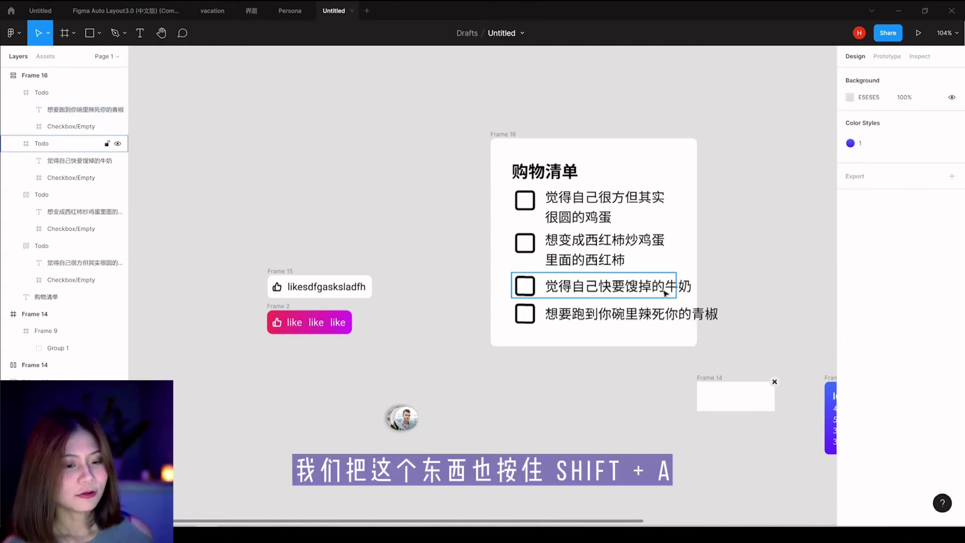
{"action": "key", "text": "shift+a"}
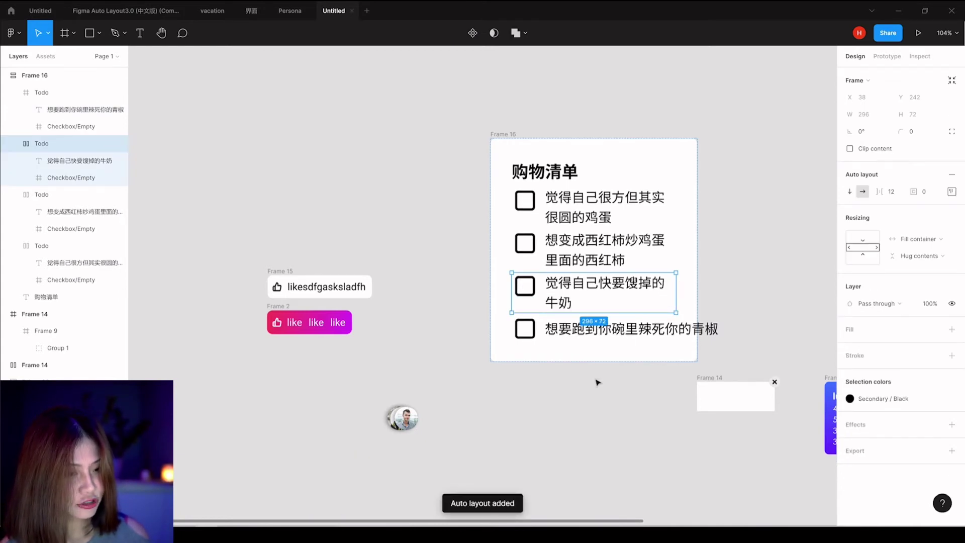
{"action": "left_click", "coordinate": [616, 332]}
Step: Add auto layout to the fourth row and widen the card so the rows unwrap
{"action": "key", "text": "shift+a"}
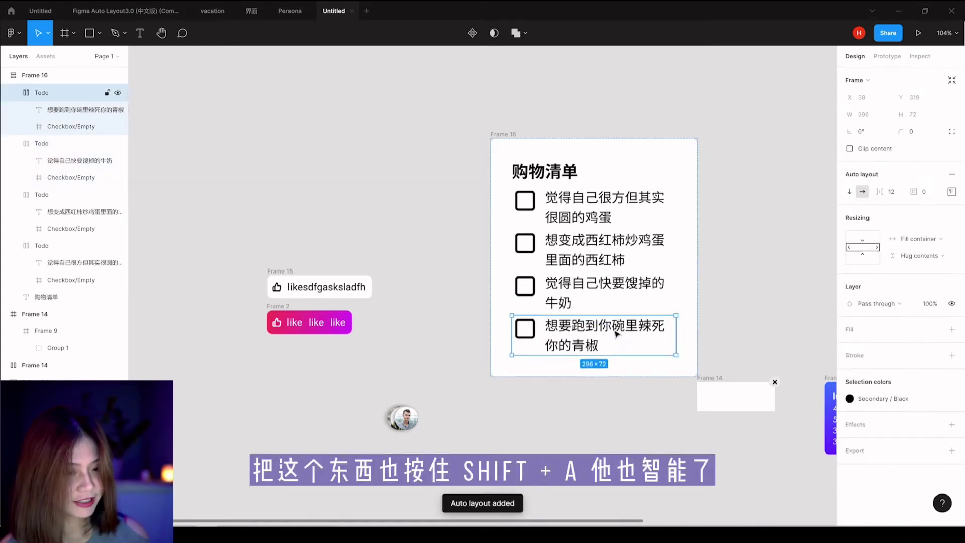
{"action": "left_click", "coordinate": [766, 291]}
{"action": "left_click", "coordinate": [526, 144]}
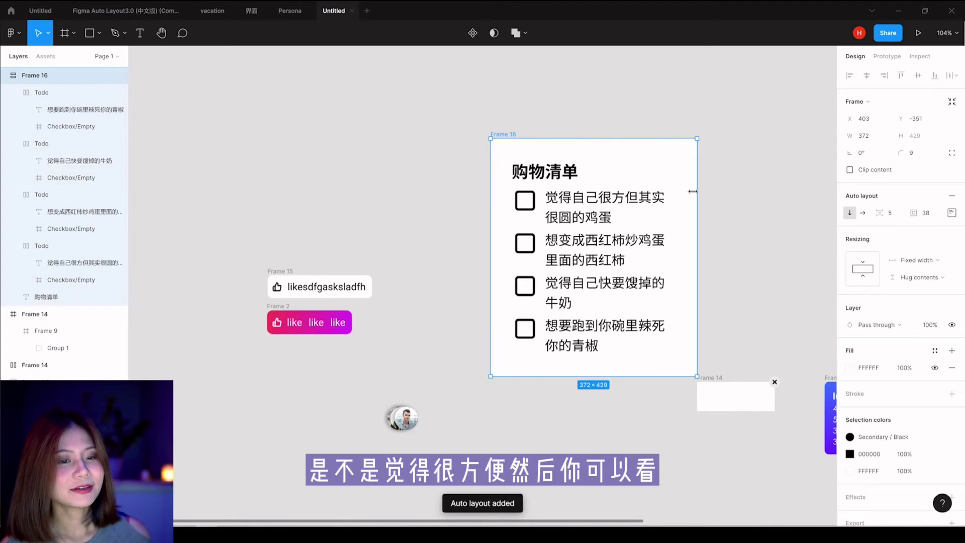
{"action": "mouse_move", "coordinate": [700, 192]}
{"action": "left_mouse_down"}
{"action": "mouse_move", "coordinate": [769, 205]}
{"action": "mouse_move", "coordinate": [725, 200]}
{"action": "left_mouse_up"}
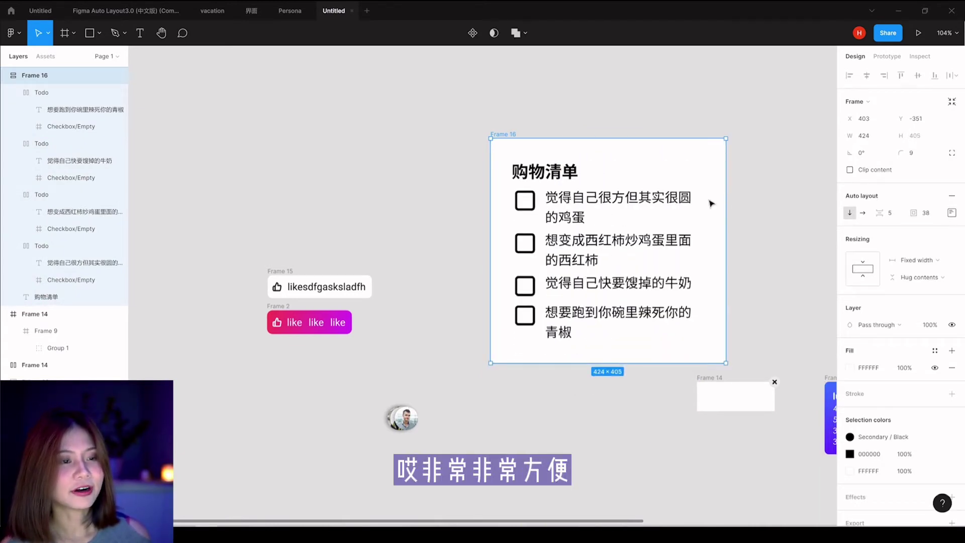
{"action": "left_click_drag", "start_coordinate": [506, 135], "coordinate": [487, 97]}
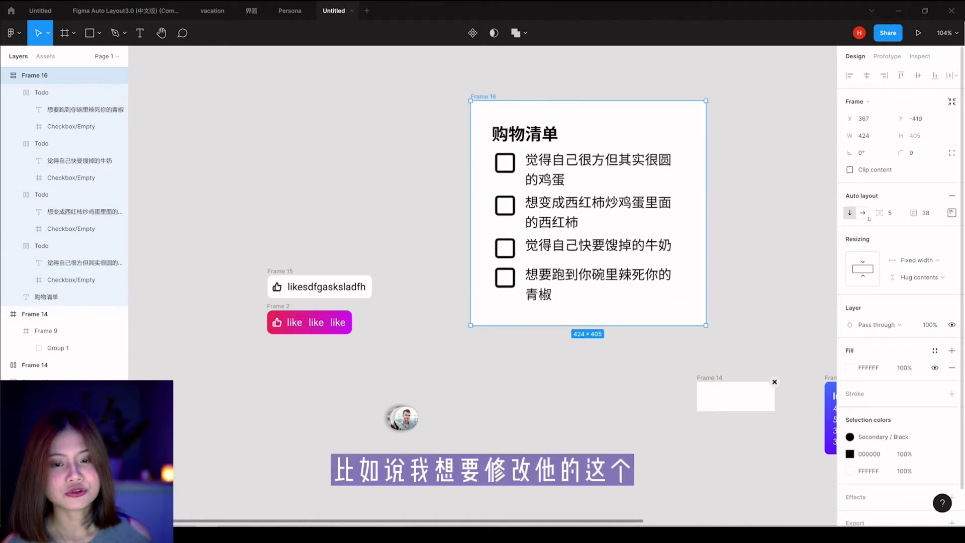
Step: Set the card's item spacing to 20 and padding to 55, then reposition it
{"action": "left_click_drag", "start_coordinate": [880, 214], "coordinate": [896, 222]}
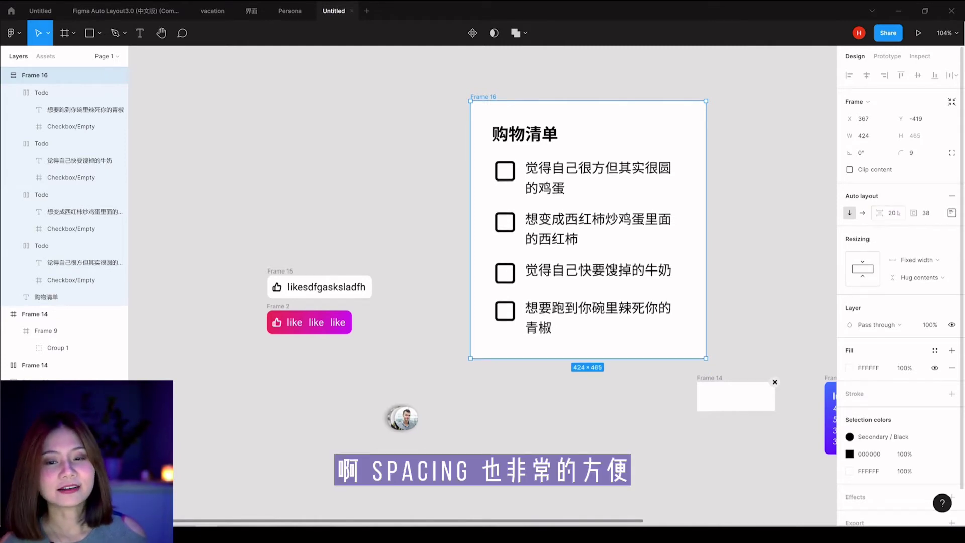
{"action": "left_click_drag", "start_coordinate": [915, 213], "coordinate": [924, 213]}
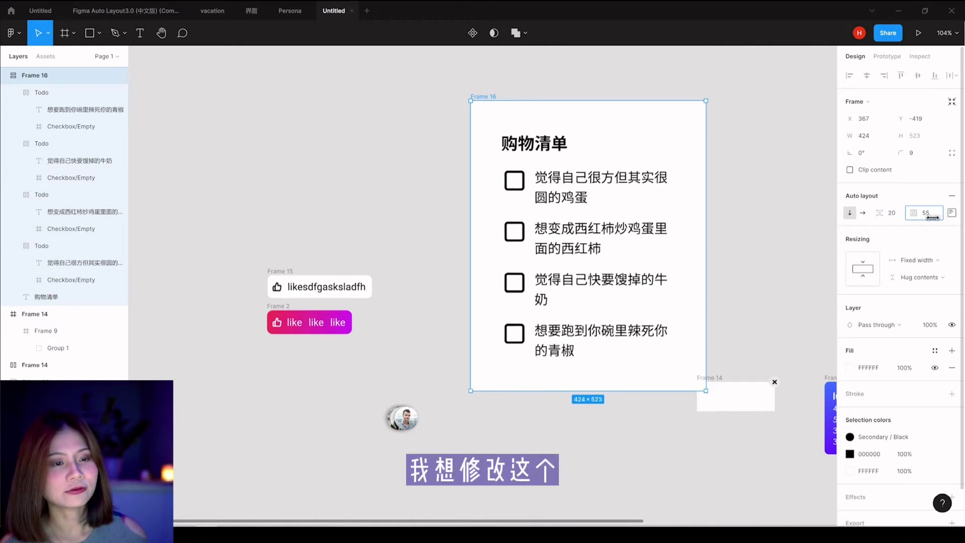
{"action": "left_click", "coordinate": [788, 185]}
{"action": "left_click_drag", "start_coordinate": [484, 99], "coordinate": [448, 60]}
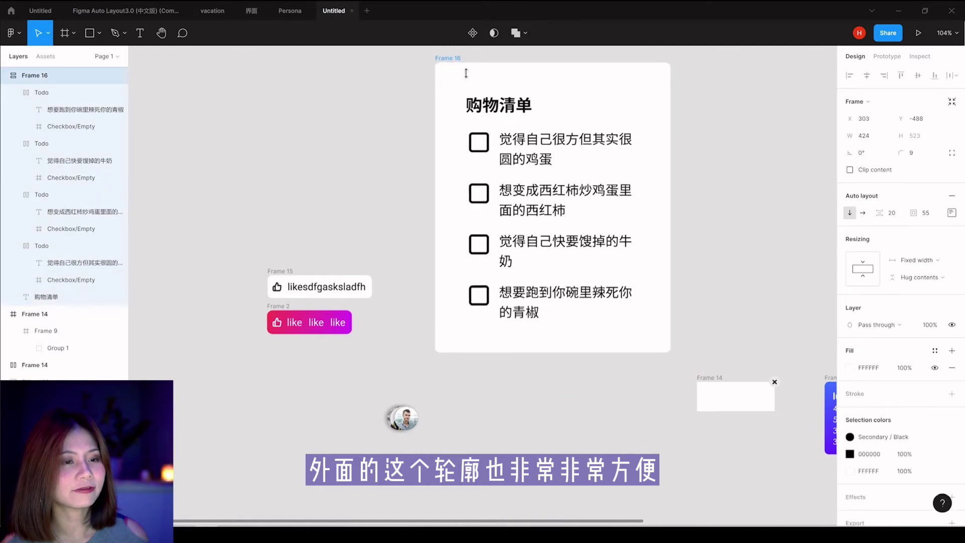
{"action": "scroll", "coordinate": [555, 199], "scroll_direction": "down", "scroll_amount": 5}
{"action": "scroll", "coordinate": [523, 144], "scroll_direction": "up", "scroll_amount": 5}
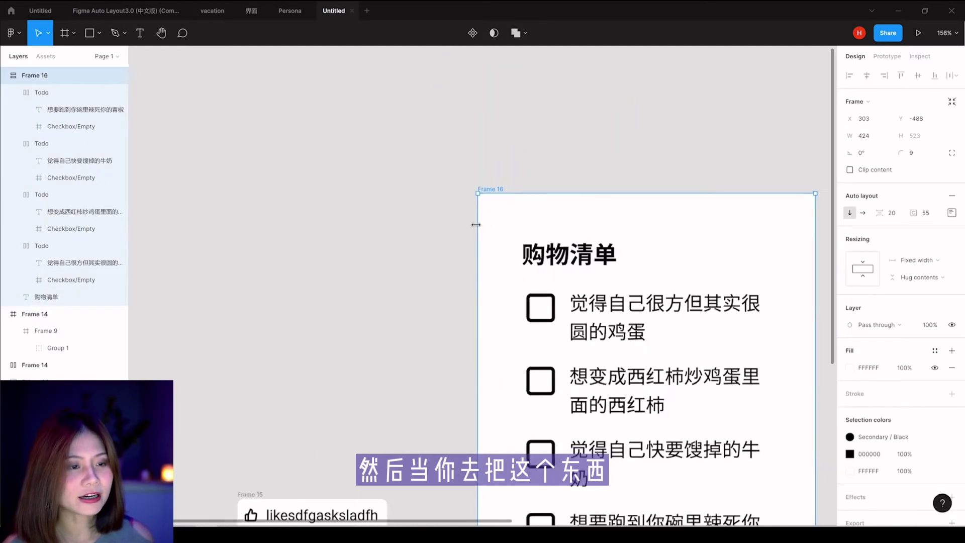
{"action": "left_click_drag", "start_coordinate": [494, 208], "coordinate": [490, 108]}
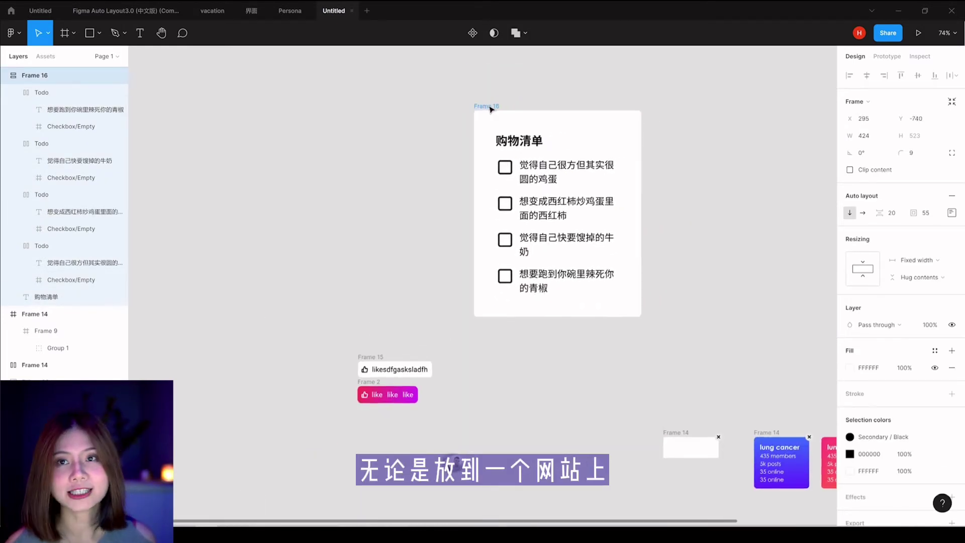
Step: Narrow and re-widen the card to test how the items reflow
{"action": "left_click", "coordinate": [683, 187]}
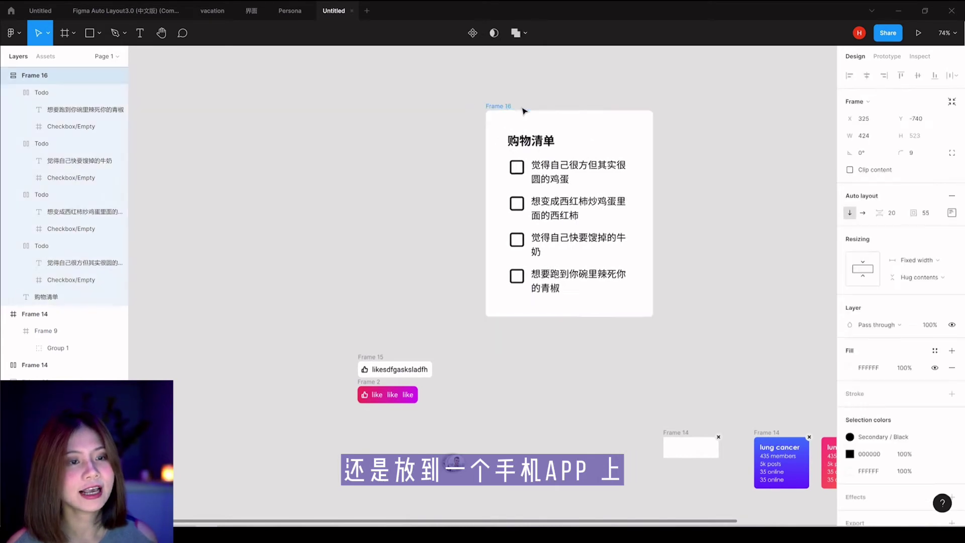
{"action": "left_click_drag", "start_coordinate": [495, 107], "coordinate": [526, 99]}
{"action": "left_click", "coordinate": [641, 129]}
{"action": "left_click", "coordinate": [523, 100]}
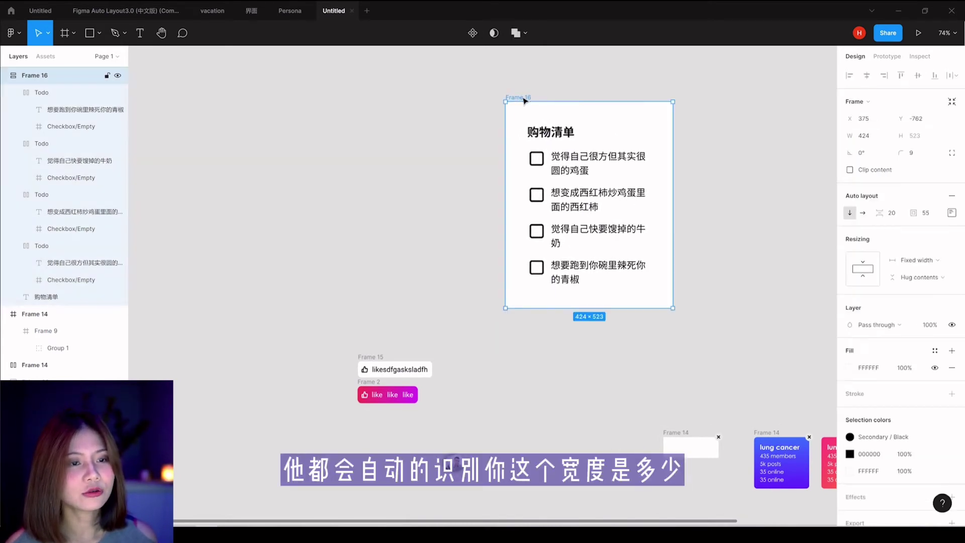
{"action": "left_click_drag", "start_coordinate": [672, 136], "coordinate": [642, 144]}
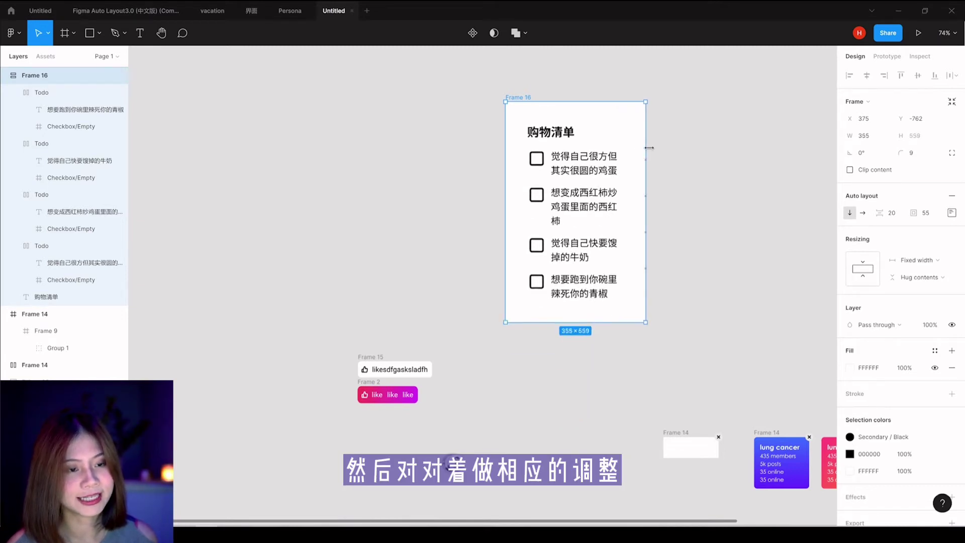
{"action": "left_click_drag", "start_coordinate": [642, 144], "coordinate": [656, 144]}
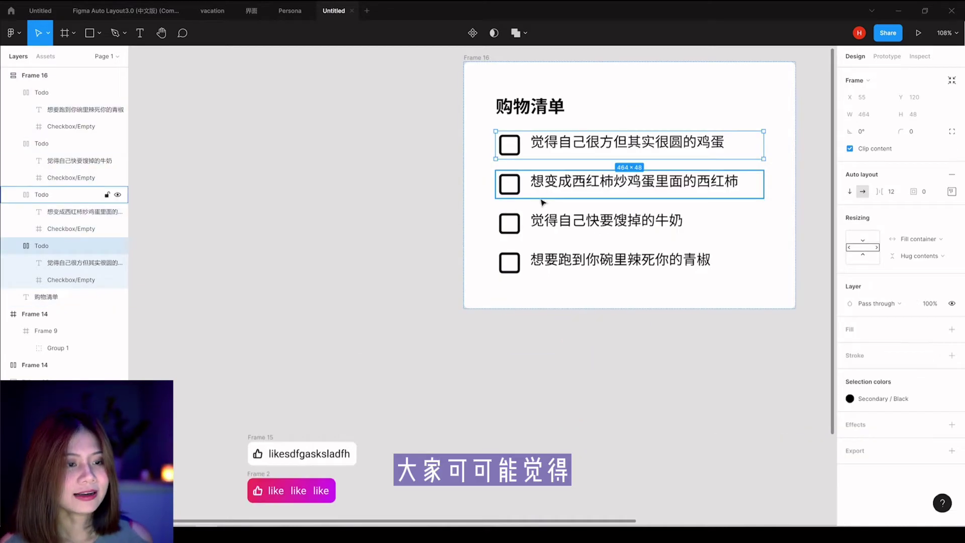
{"action": "left_click", "coordinate": [572, 190], "text": "shift"}
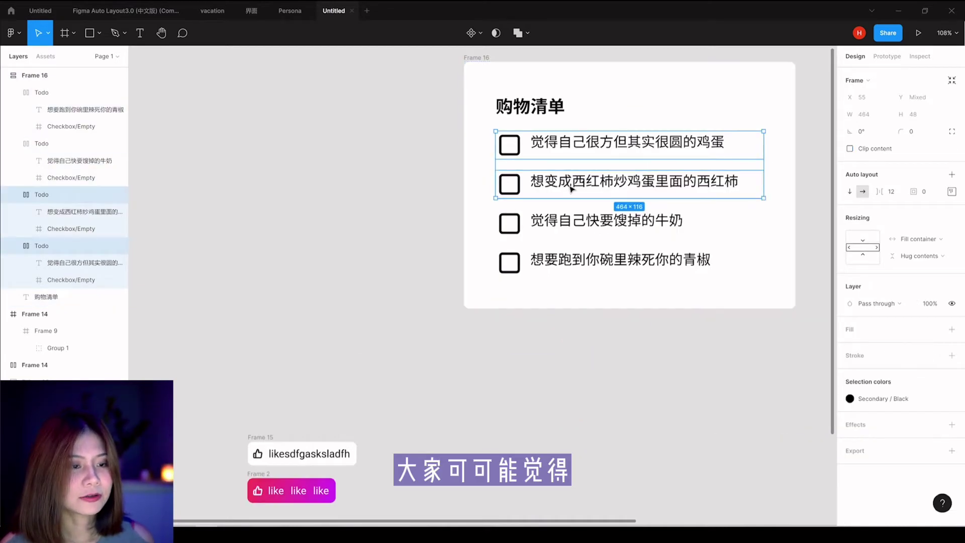
Step: Select the lower to-do rows and center their contents vertically
{"action": "left_click", "coordinate": [573, 224], "text": "shift"}
{"action": "left_click", "coordinate": [572, 264], "text": "shift"}
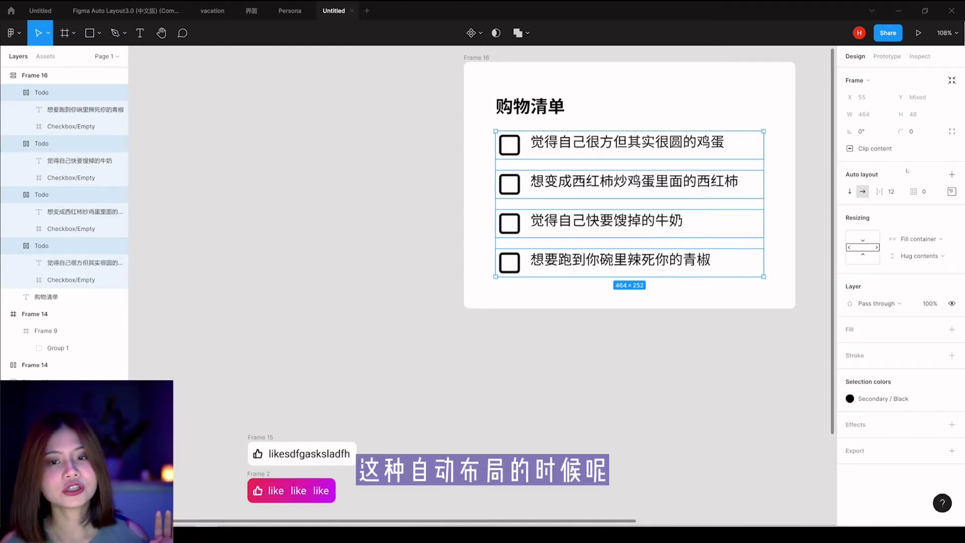
{"action": "left_click", "coordinate": [952, 191]}
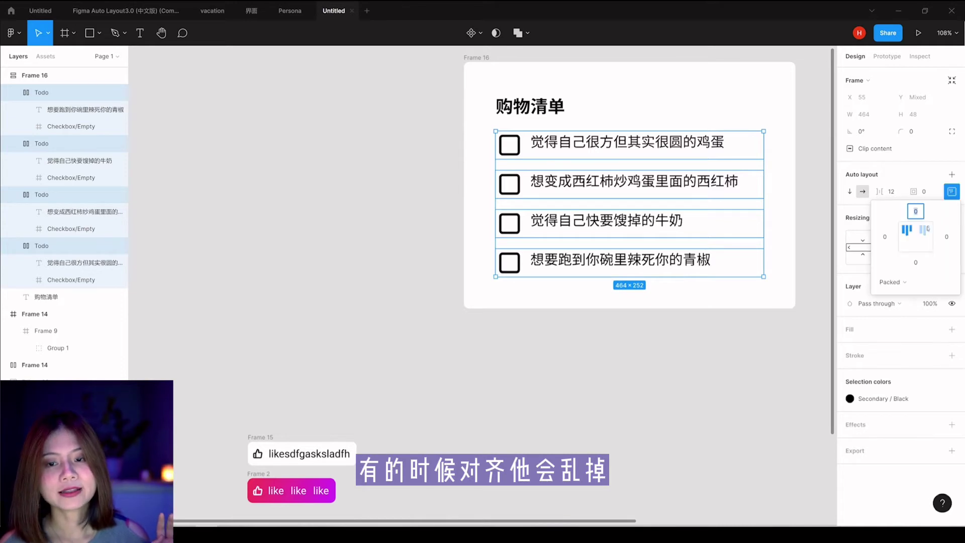
{"action": "left_click", "coordinate": [916, 236]}
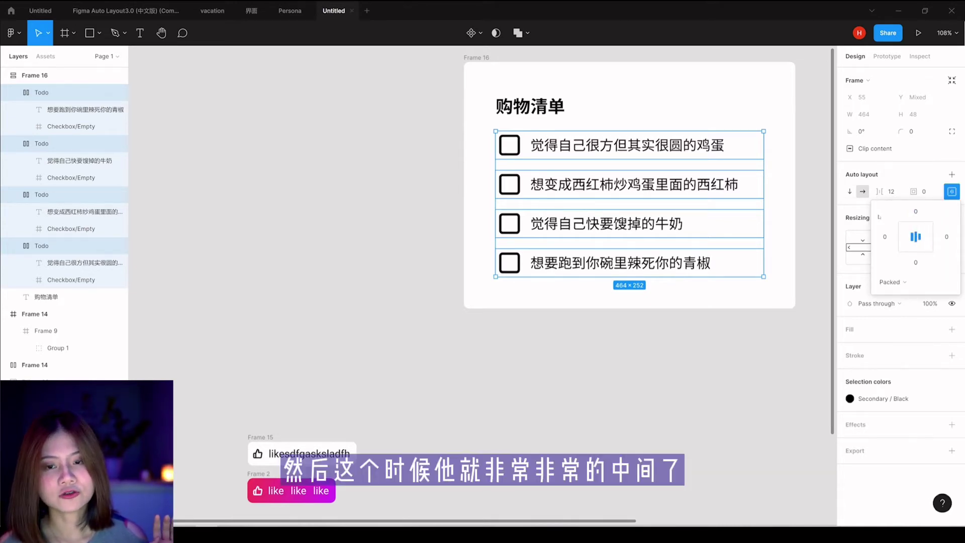
Step: Select the tomato and milk rows and try dragging them right
{"action": "left_click", "coordinate": [694, 323]}
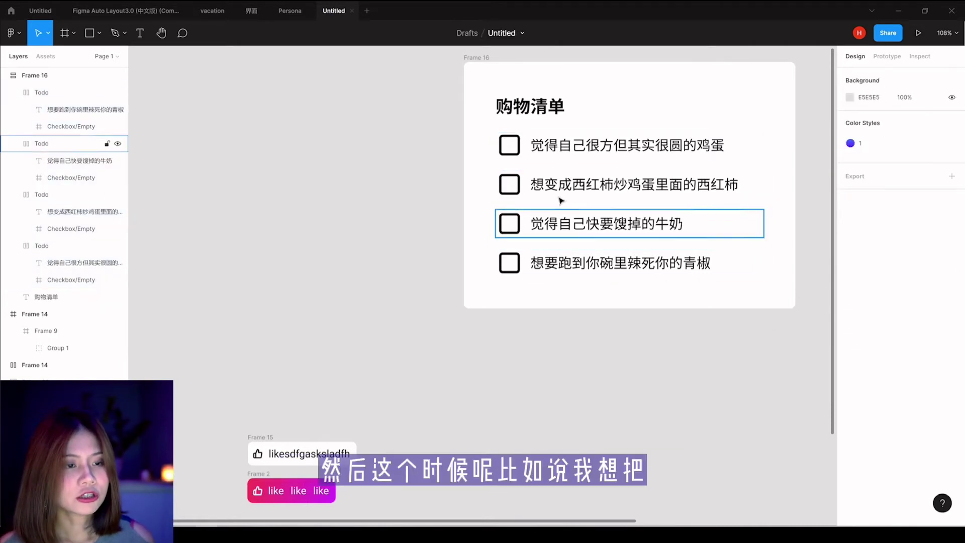
{"action": "left_click", "coordinate": [583, 189]}
{"action": "left_click", "coordinate": [588, 232]}
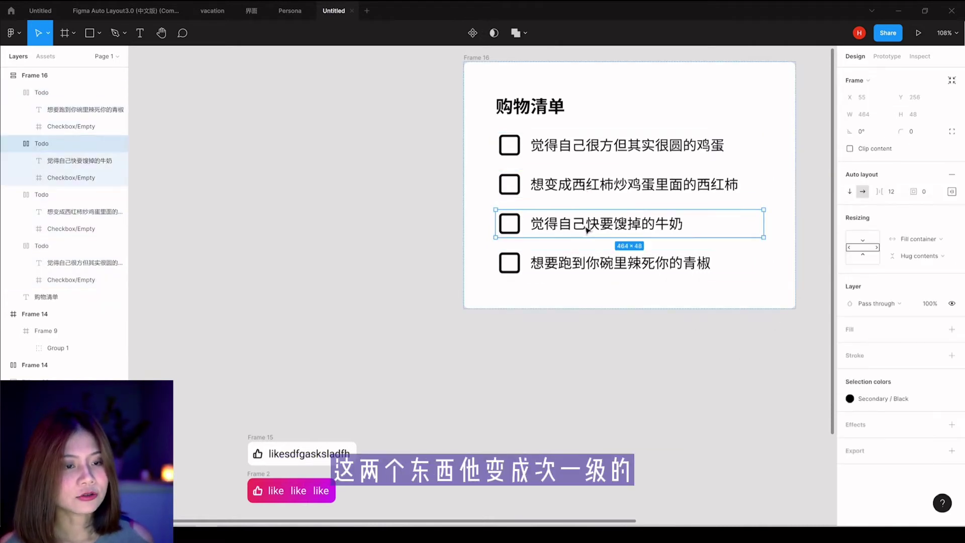
{"action": "left_click", "coordinate": [576, 186], "text": "shift"}
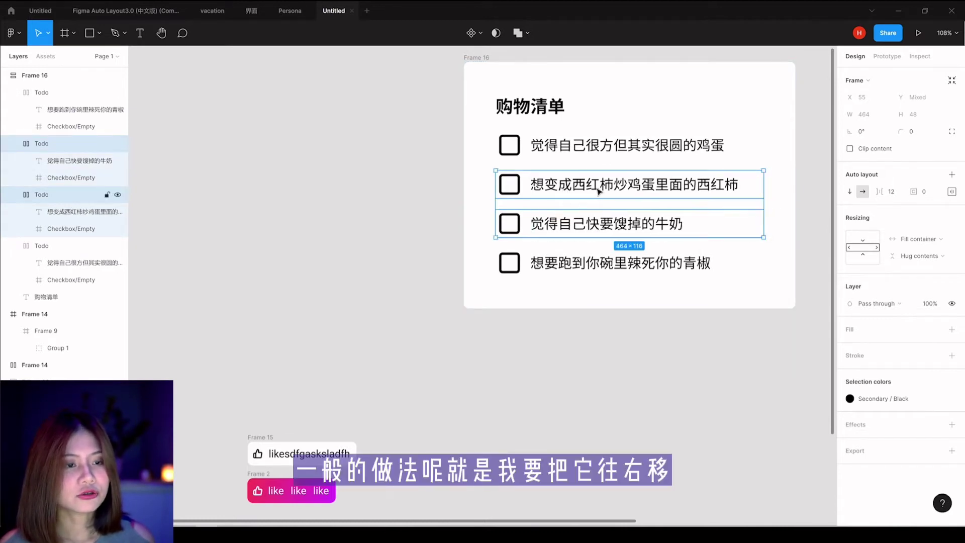
{"action": "left_click_drag", "start_coordinate": [543, 191], "coordinate": [567, 190]}
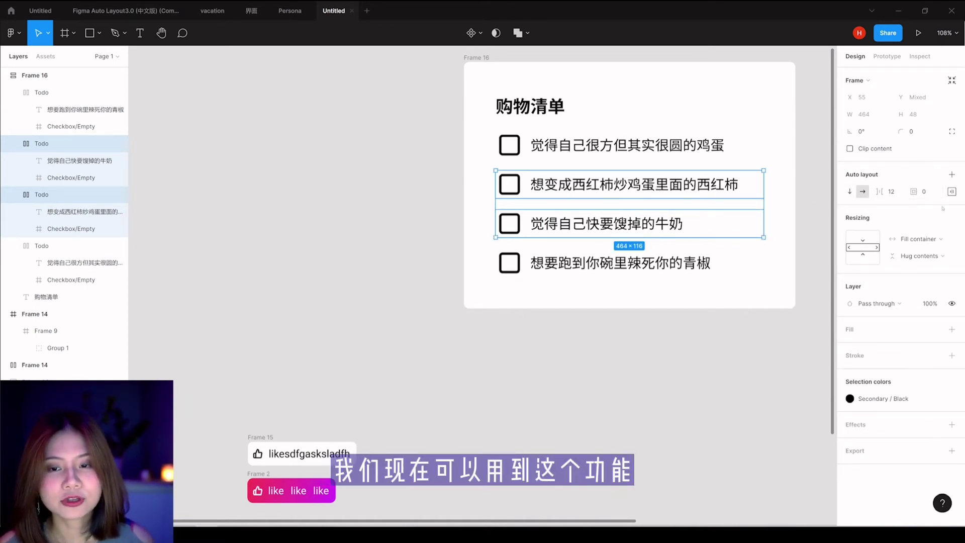
Step: Give the tomato and milk rows a left padding of 30
{"action": "left_click", "coordinate": [951, 191]}
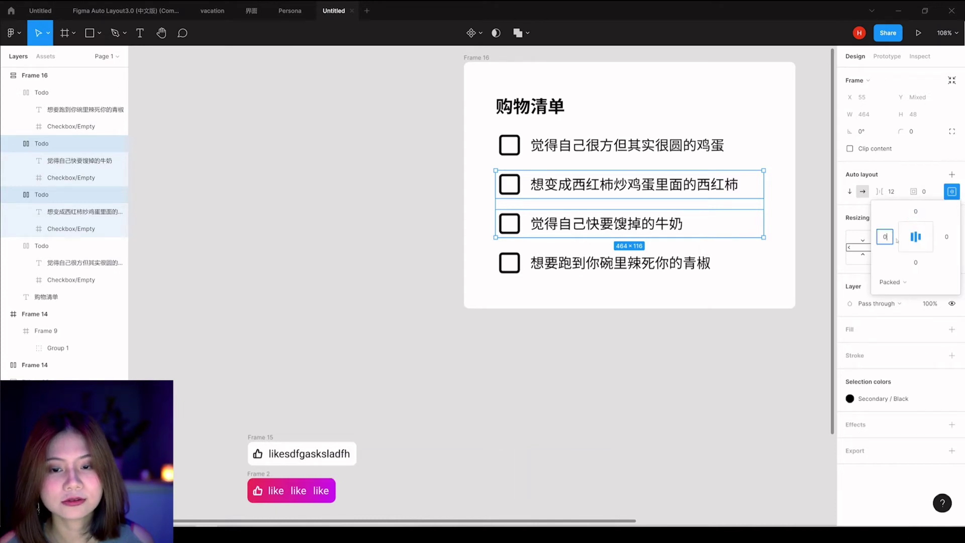
{"action": "type", "text": "0"}
{"action": "key", "text": "Return"}
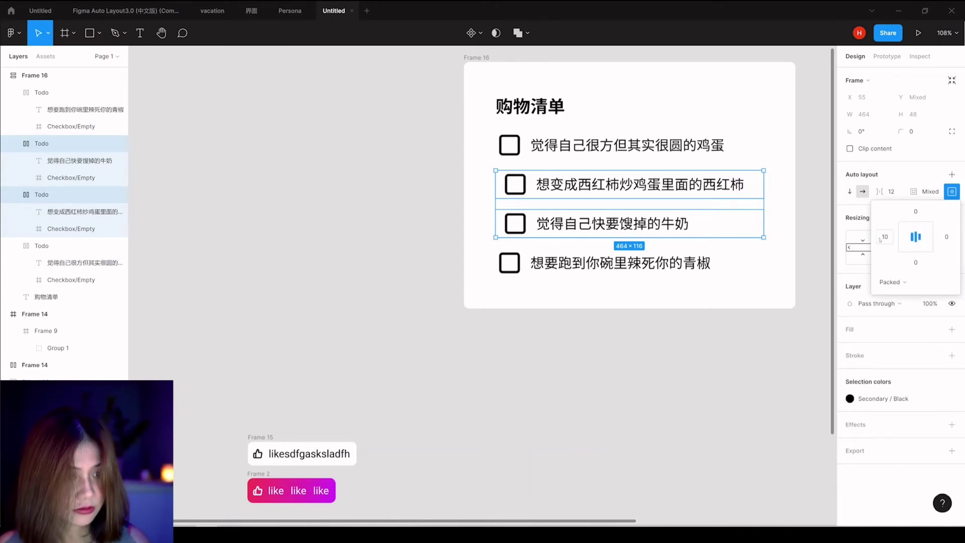
{"action": "left_click", "coordinate": [887, 238]}
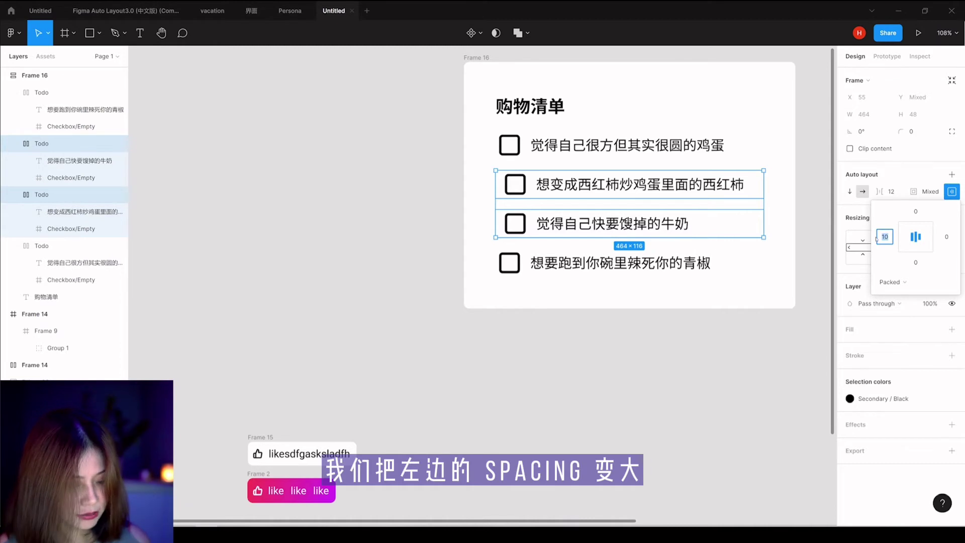
{"action": "type", "text": "20"}
{"action": "key", "text": "Return"}
{"action": "type", "text": "3"}
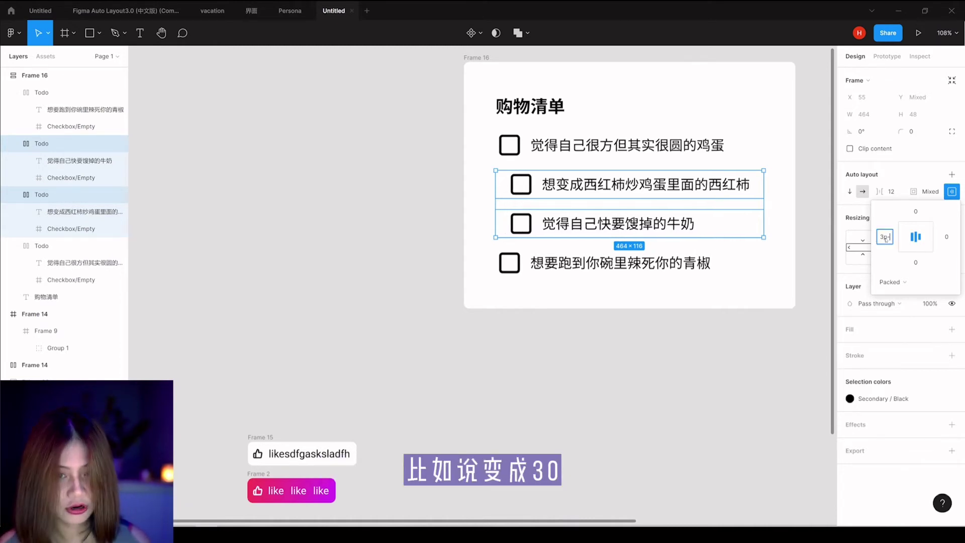
{"action": "type", "text": "0"}
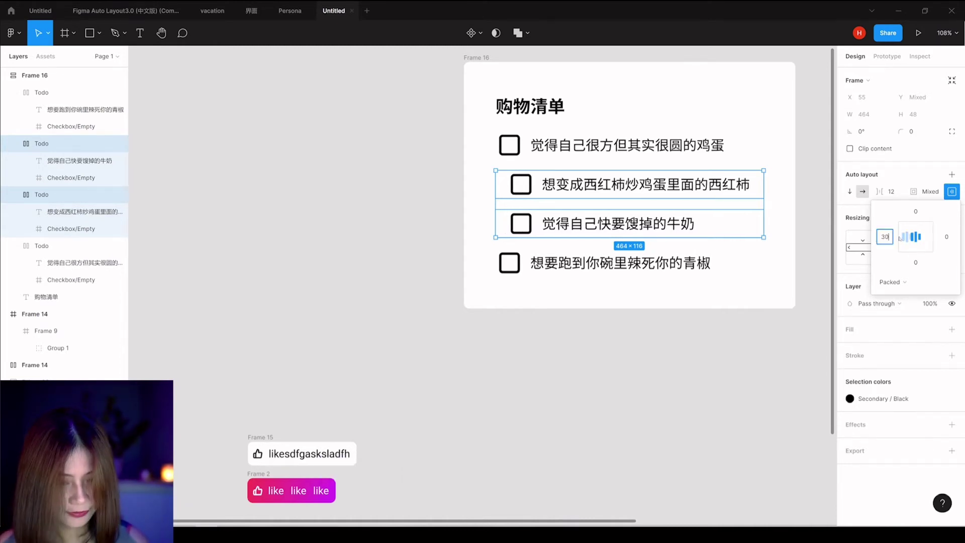
{"action": "key", "text": "Return"}
{"action": "left_click", "coordinate": [639, 332]}
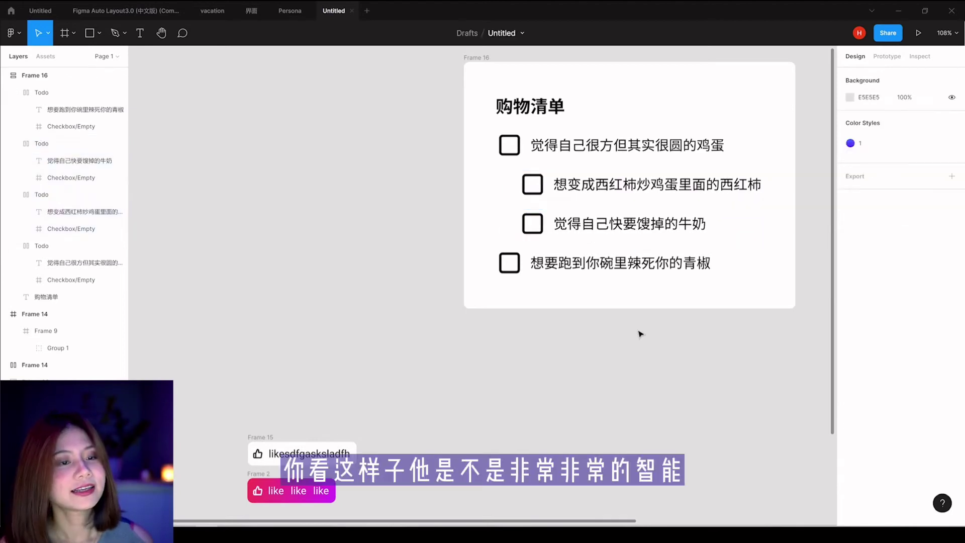
{"action": "scroll", "coordinate": [640, 332], "scroll_direction": "down", "scroll_amount": 3}
Step: Resize and move the shopping-list card, inspecting the first to-do row and text
{"action": "left_click", "coordinate": [622, 195]}
{"action": "mouse_move", "coordinate": [735, 206]}
{"action": "left_mouse_down"}
{"action": "mouse_move", "coordinate": [668, 213]}
{"action": "mouse_move", "coordinate": [670, 226]}
{"action": "mouse_move", "coordinate": [727, 234]}
{"action": "mouse_move", "coordinate": [701, 241]}
{"action": "mouse_move", "coordinate": [748, 252]}
{"action": "mouse_move", "coordinate": [691, 252]}
{"action": "mouse_move", "coordinate": [750, 251]}
{"action": "left_mouse_up"}
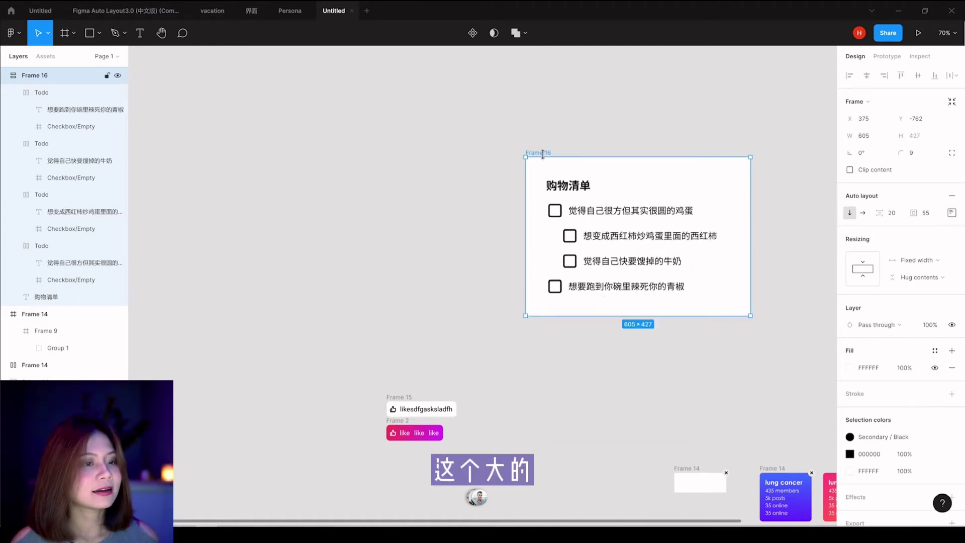
{"action": "left_click", "coordinate": [555, 146]}
{"action": "left_click_drag", "start_coordinate": [551, 153], "coordinate": [491, 92]}
{"action": "left_click", "coordinate": [531, 160]}
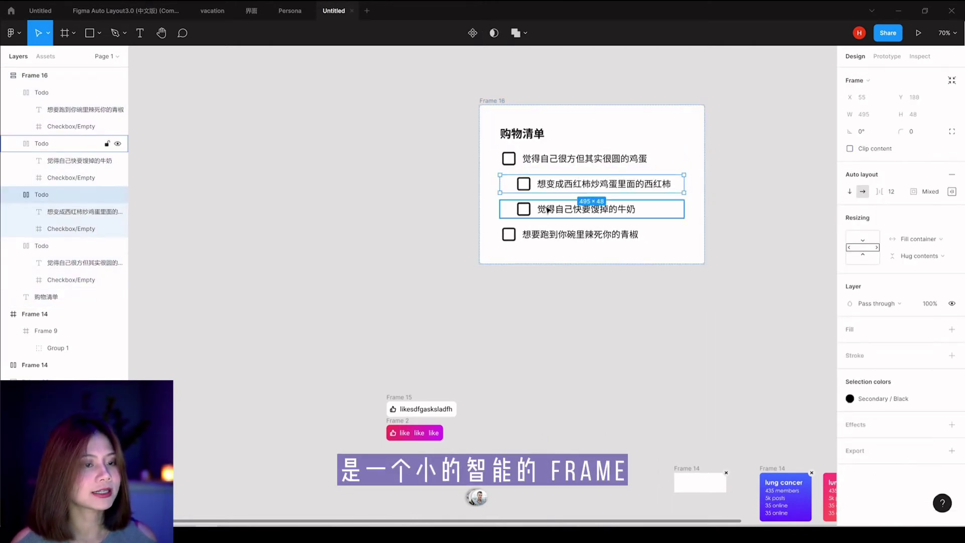
{"action": "left_click", "coordinate": [560, 159]}
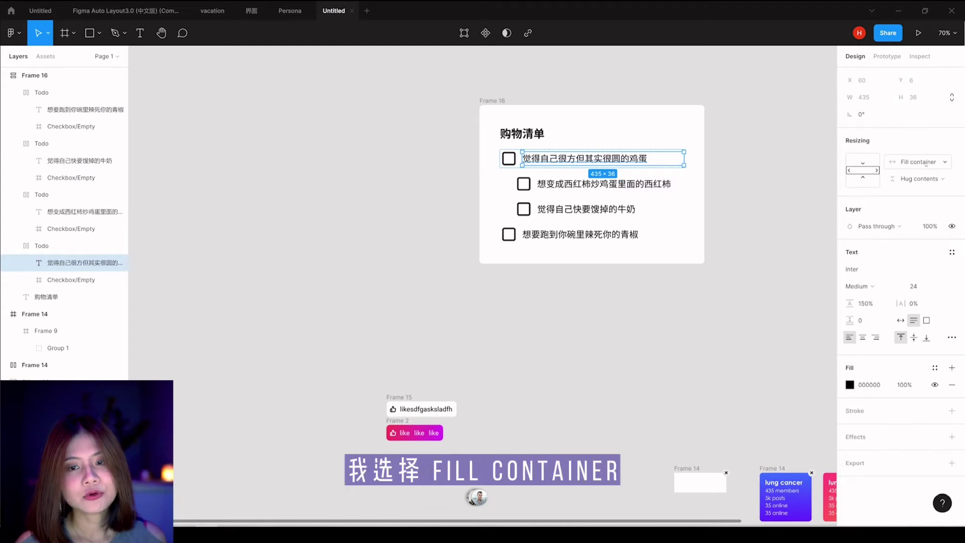
{"action": "left_click", "coordinate": [625, 132]}
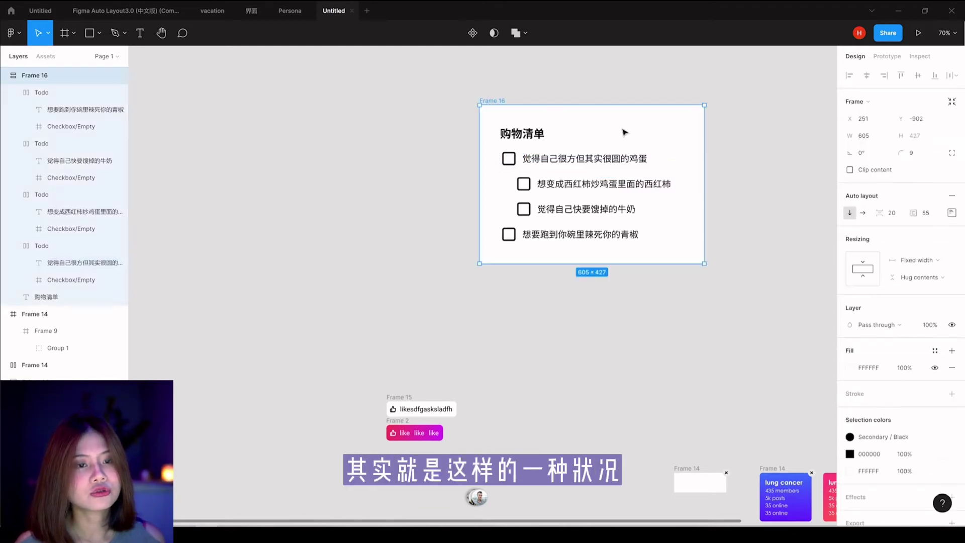
{"action": "left_click_drag", "start_coordinate": [704, 138], "coordinate": [726, 149]}
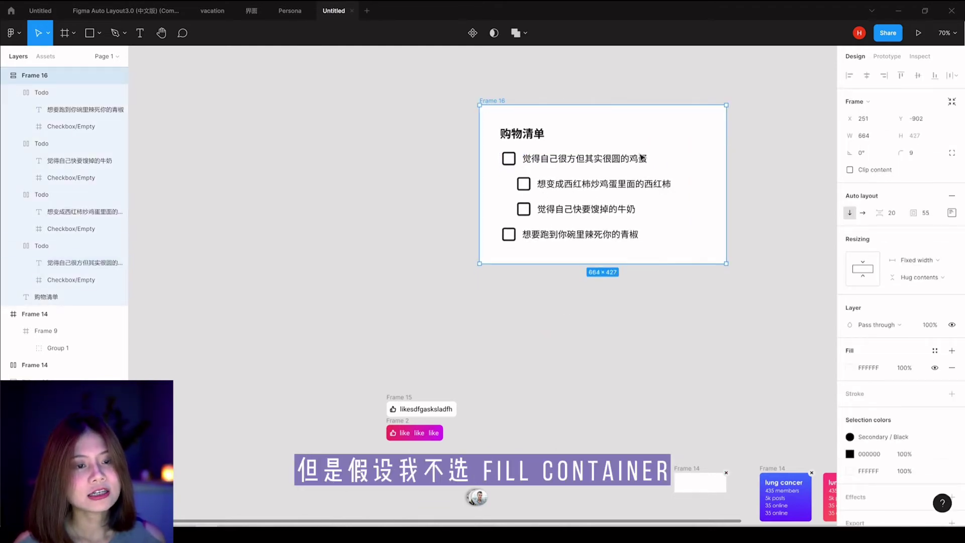
Step: Switch the first to-do text's horizontal resizing from Fill container to Fixed width
{"action": "left_click", "coordinate": [629, 160]}
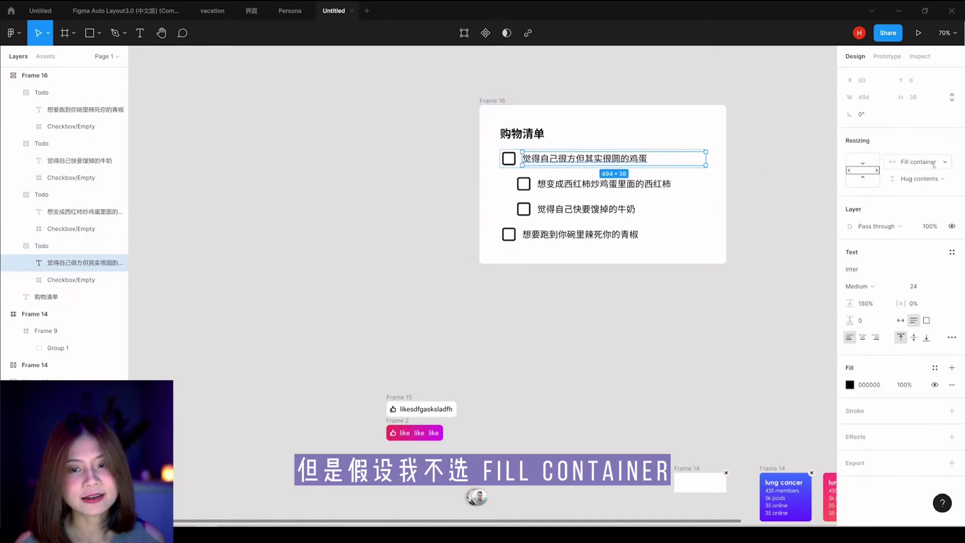
{"action": "left_click", "coordinate": [933, 163]}
{"action": "left_click", "coordinate": [928, 140]}
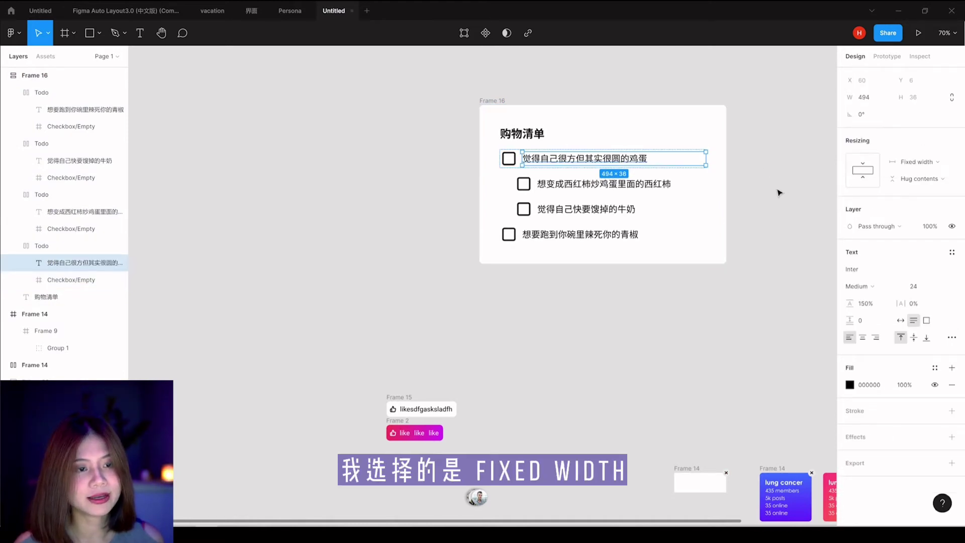
{"action": "left_click", "coordinate": [777, 190]}
Step: Narrow and widen the card to see the fixed-width text clip instead of wrap
{"action": "left_click", "coordinate": [609, 131]}
{"action": "left_click_drag", "start_coordinate": [727, 149], "coordinate": [693, 167]}
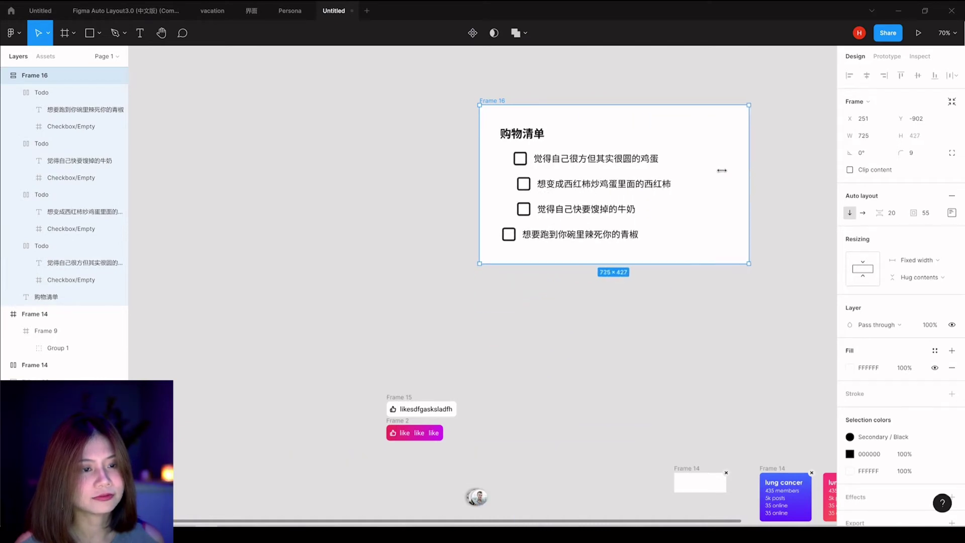
{"action": "mouse_move", "coordinate": [693, 168]}
{"action": "left_mouse_down"}
{"action": "mouse_move", "coordinate": [714, 176]}
{"action": "mouse_move", "coordinate": [623, 176]}
{"action": "mouse_move", "coordinate": [577, 142]}
{"action": "mouse_move", "coordinate": [690, 182]}
{"action": "left_mouse_up"}
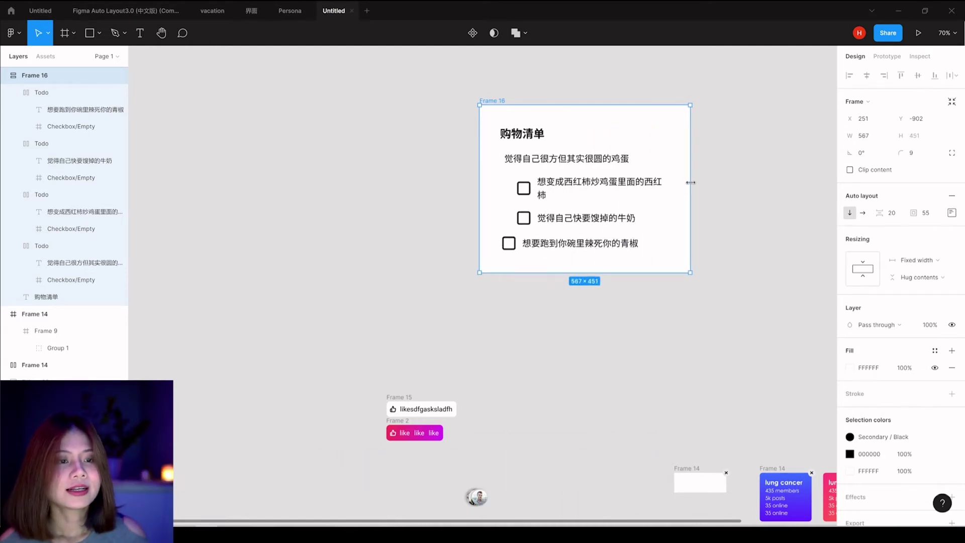
{"action": "mouse_move", "coordinate": [691, 148]}
{"action": "left_mouse_down"}
{"action": "mouse_move", "coordinate": [599, 157]}
{"action": "mouse_move", "coordinate": [637, 159]}
{"action": "left_mouse_up"}
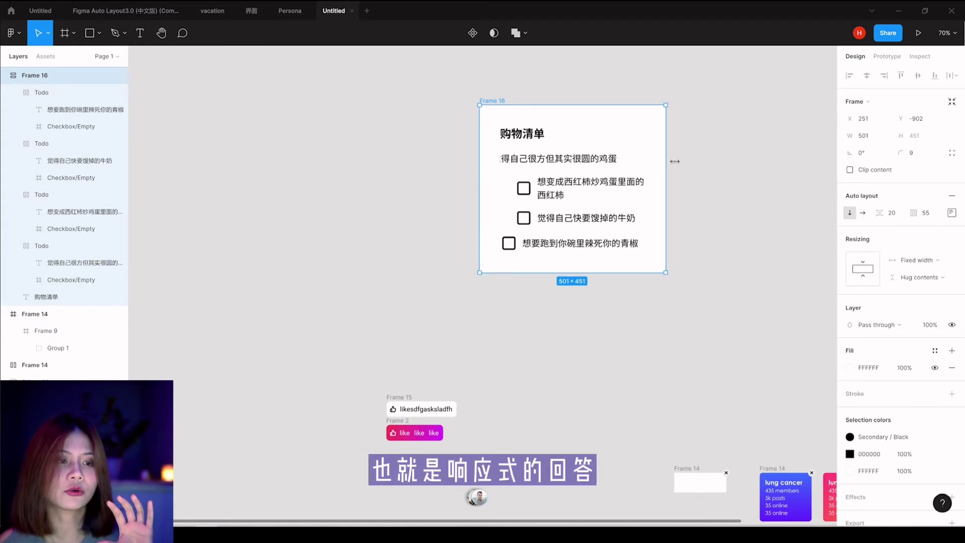
{"action": "left_click_drag", "start_coordinate": [637, 159], "coordinate": [679, 160]}
{"action": "left_click", "coordinate": [608, 164]}
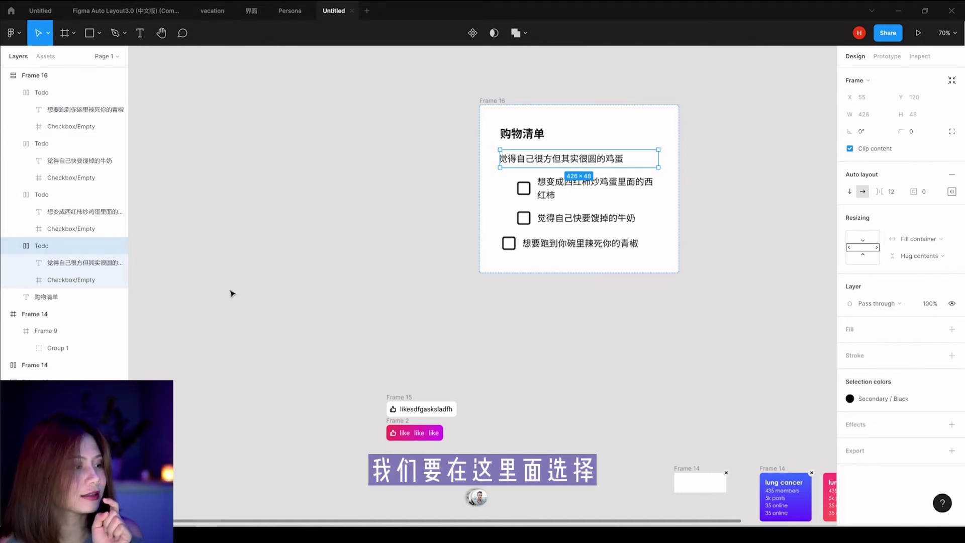
Step: Set the first to-do's text to Fill container horizontally so its checkbox reappears
{"action": "left_click", "coordinate": [84, 262]}
{"action": "left_click", "coordinate": [916, 159]}
{"action": "left_click", "coordinate": [917, 186]}
{"action": "left_click", "coordinate": [755, 198]}
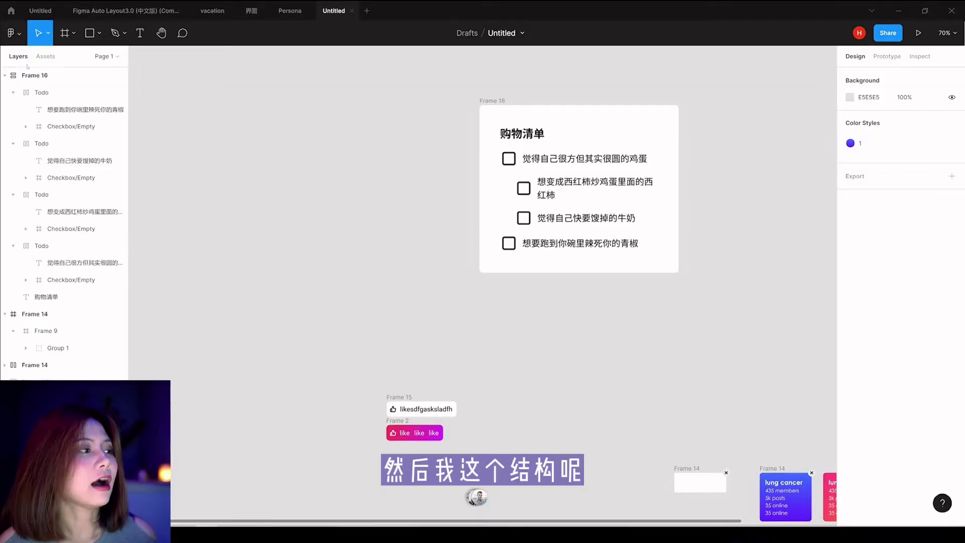
Step: Select the shopping-list card and click through its to-do rows
{"action": "left_click", "coordinate": [35, 75]}
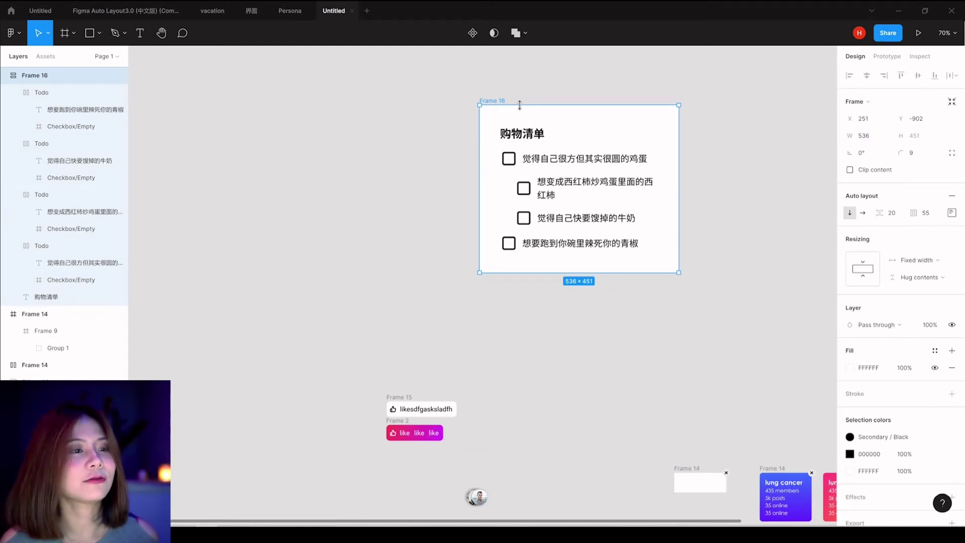
{"action": "left_click", "coordinate": [557, 159]}
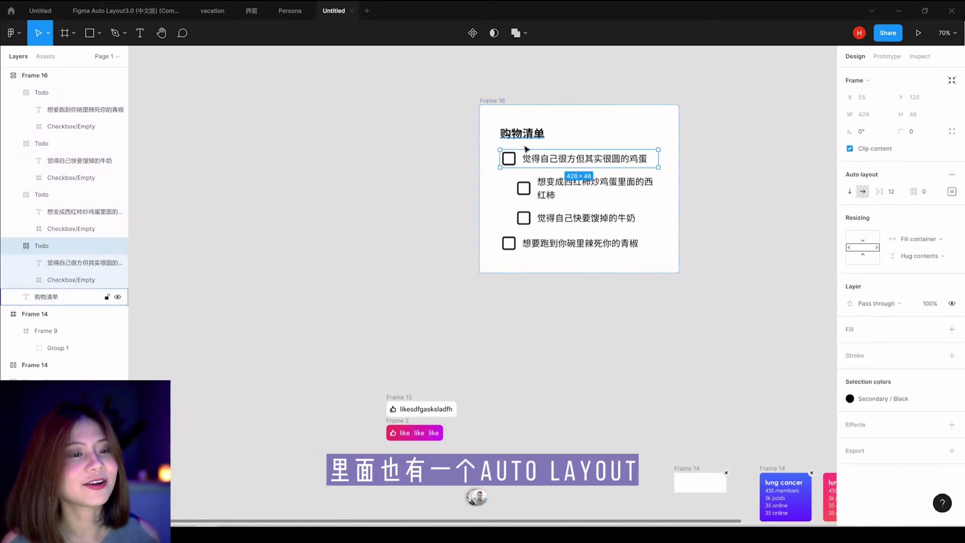
{"action": "left_click", "coordinate": [593, 187]}
{"action": "left_click", "coordinate": [577, 243]}
{"action": "scroll", "coordinate": [529, 147], "scroll_direction": "down", "scroll_amount": 3}
Step: Select the enrolled-user avatar and the other stacked avatars in the Persona file
{"action": "scroll", "coordinate": [516, 287], "scroll_direction": "up", "scroll_amount": 2}
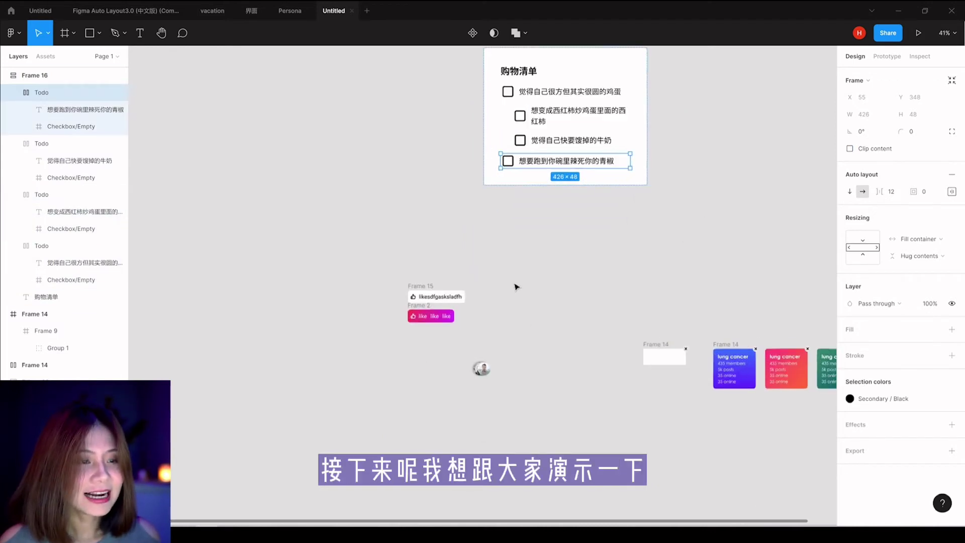
{"action": "scroll", "coordinate": [499, 269], "scroll_direction": "down", "scroll_amount": 3}
{"action": "left_click", "coordinate": [504, 130]}
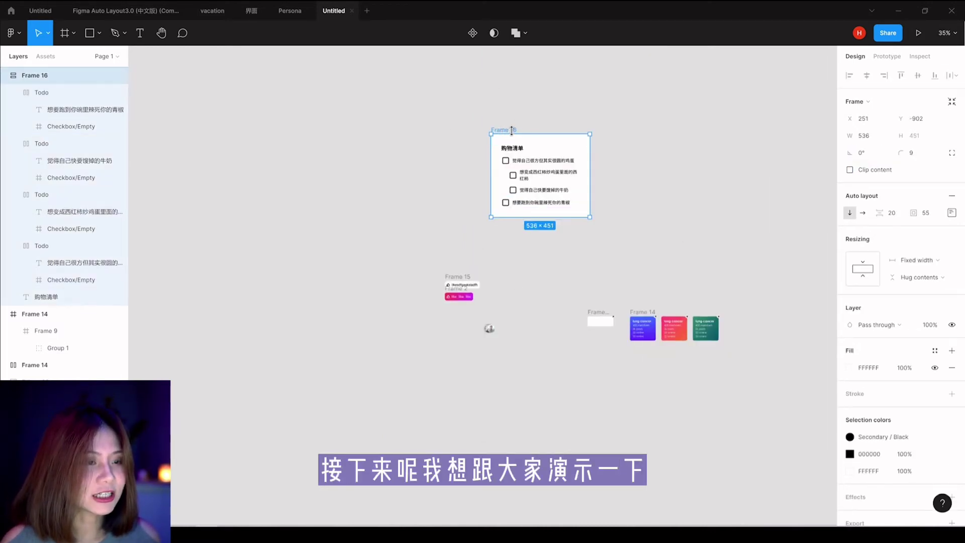
{"action": "left_click", "coordinate": [400, 348]}
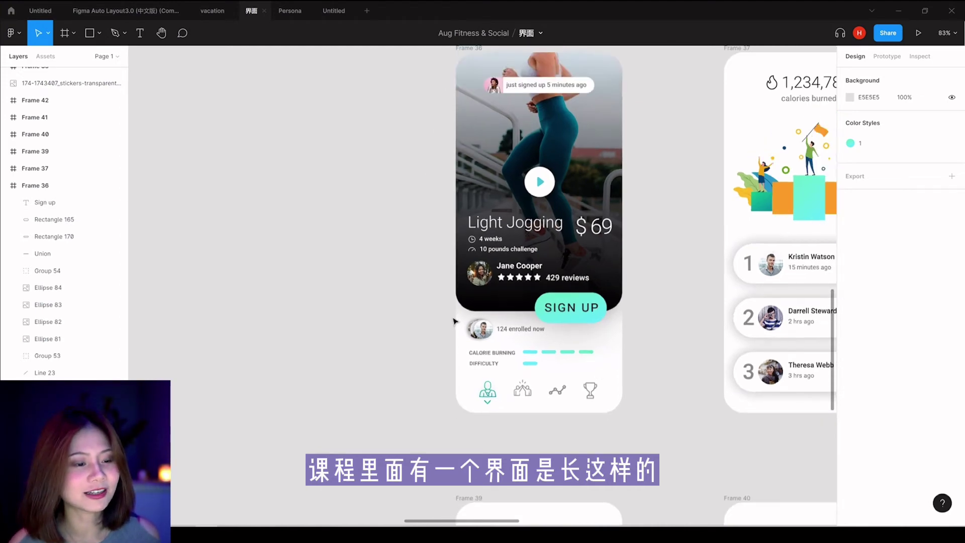
{"action": "scroll", "coordinate": [503, 327], "scroll_direction": "up", "scroll_amount": 3}
{"action": "scroll", "coordinate": [528, 331], "scroll_direction": "up", "scroll_amount": 3}
{"action": "left_click", "coordinate": [542, 339]}
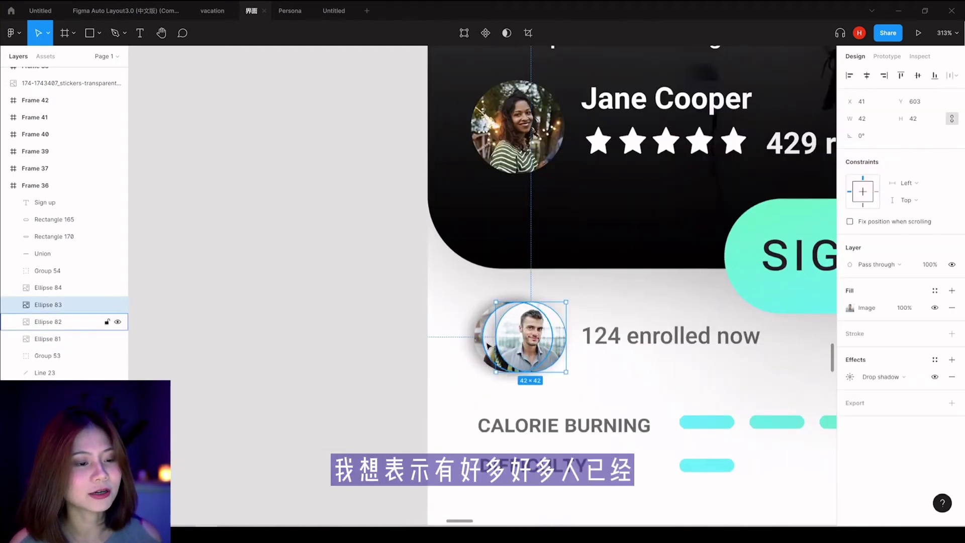
{"action": "scroll", "coordinate": [507, 341], "scroll_direction": "down", "scroll_amount": 5}
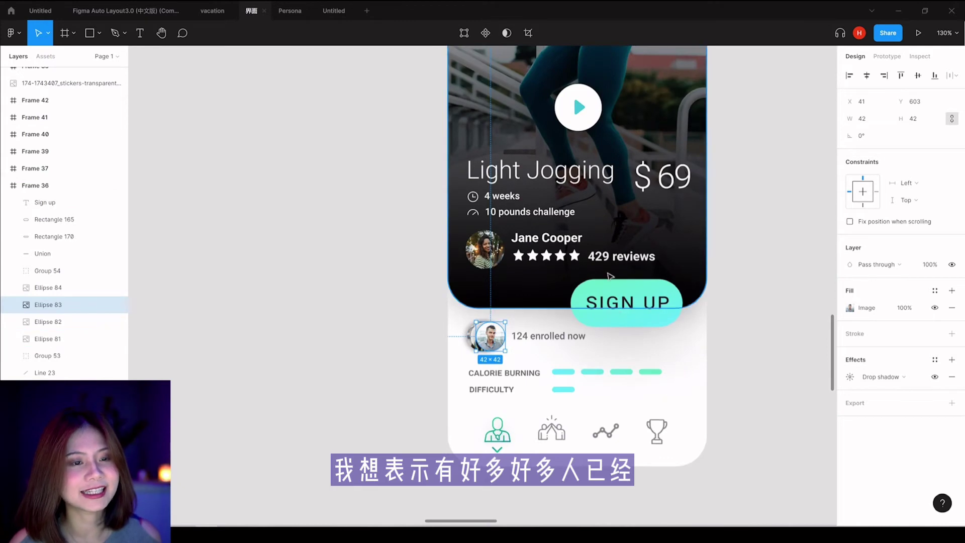
{"action": "scroll", "coordinate": [455, 251], "scroll_direction": "up", "scroll_amount": 2}
{"action": "left_click", "coordinate": [47, 338], "text": "shift"}
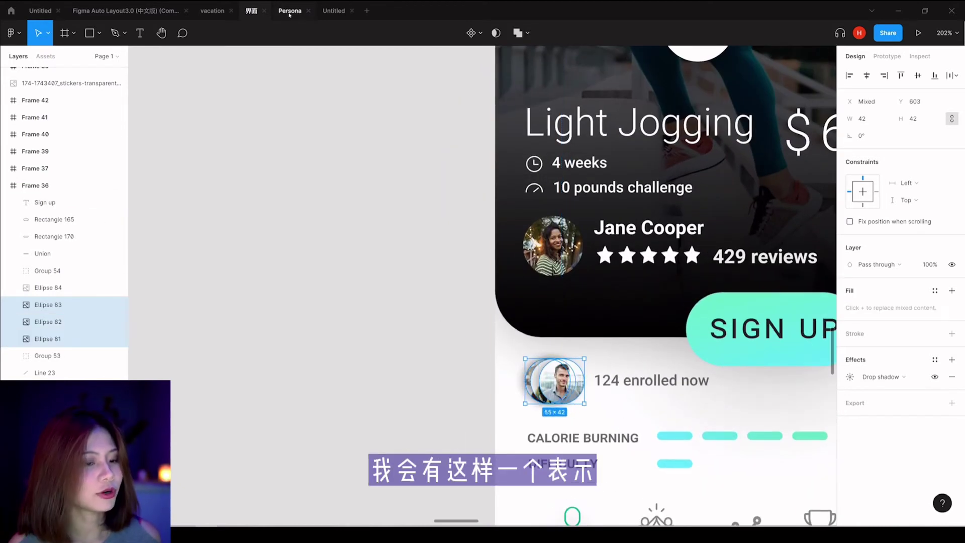
{"action": "left_click", "coordinate": [48, 287], "text": "shift"}
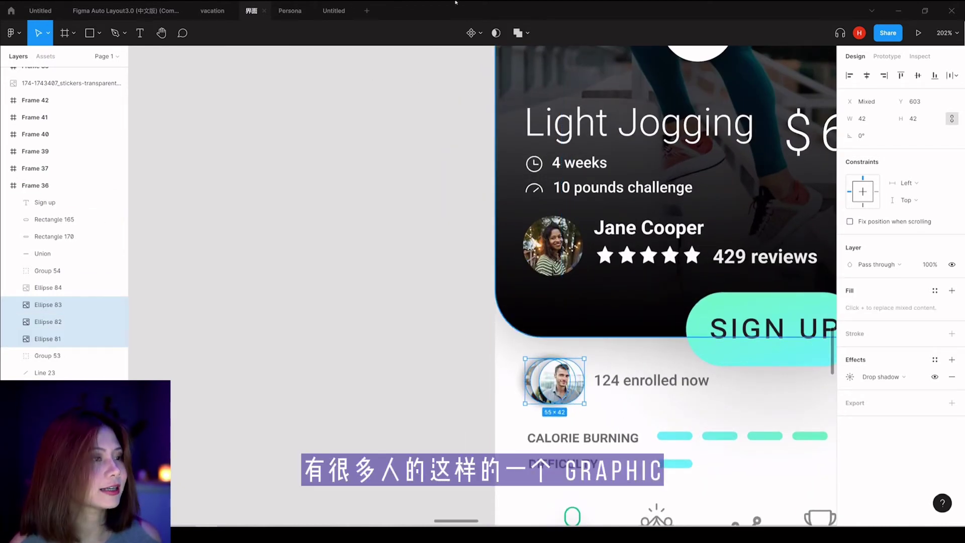
Step: Paste the avatar circles into the Untitled design file
{"action": "left_click", "coordinate": [333, 11]}
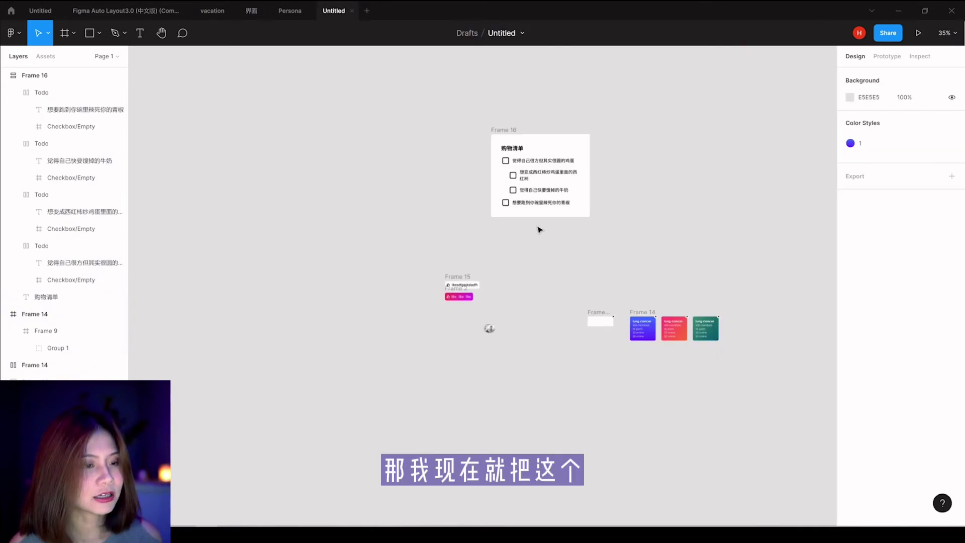
{"action": "scroll", "coordinate": [539, 229], "scroll_direction": "up", "scroll_amount": 3}
{"action": "key", "text": "ctrl+v"}
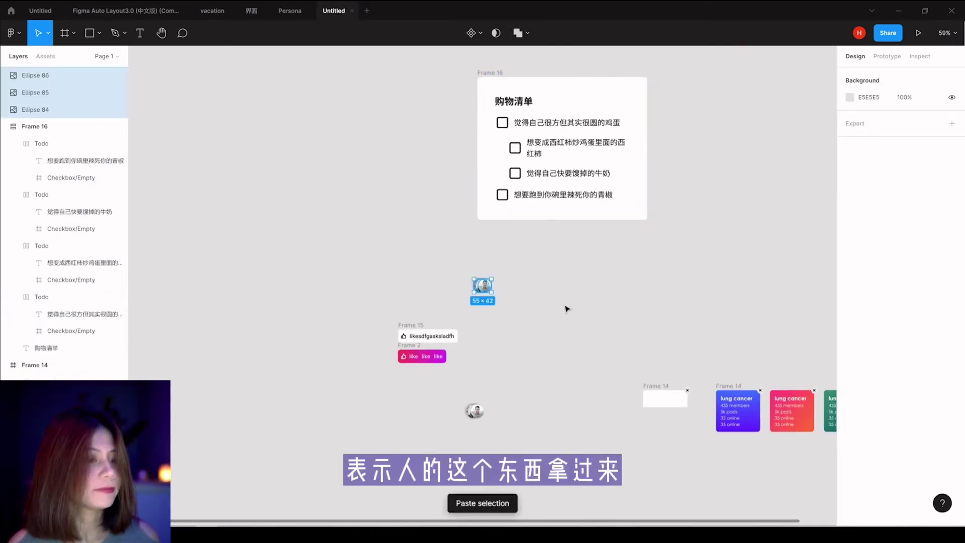
Step: Duplicate a single avatar into copies lined up to its right
{"action": "scroll", "coordinate": [465, 354], "scroll_direction": "up", "scroll_amount": 5}
{"action": "left_click", "coordinate": [520, 171]}
{"action": "left_click_drag", "start_coordinate": [520, 173], "coordinate": [668, 177]}
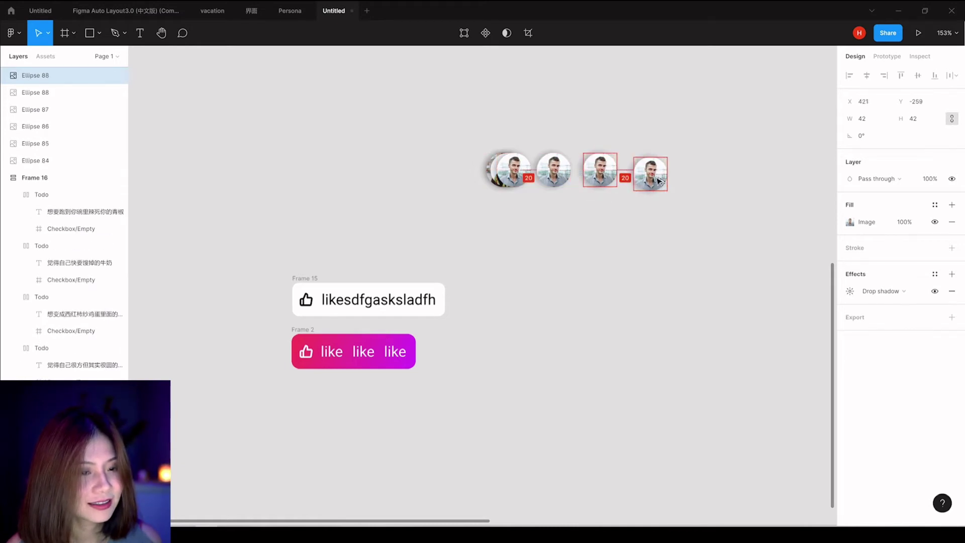
{"action": "left_click", "coordinate": [658, 209]}
Step: Fill the second, third and fourth circles with Content Reel Avatars (female) photos
{"action": "right_click", "coordinate": [545, 178]}
{"action": "mouse_move", "coordinate": [596, 371]}
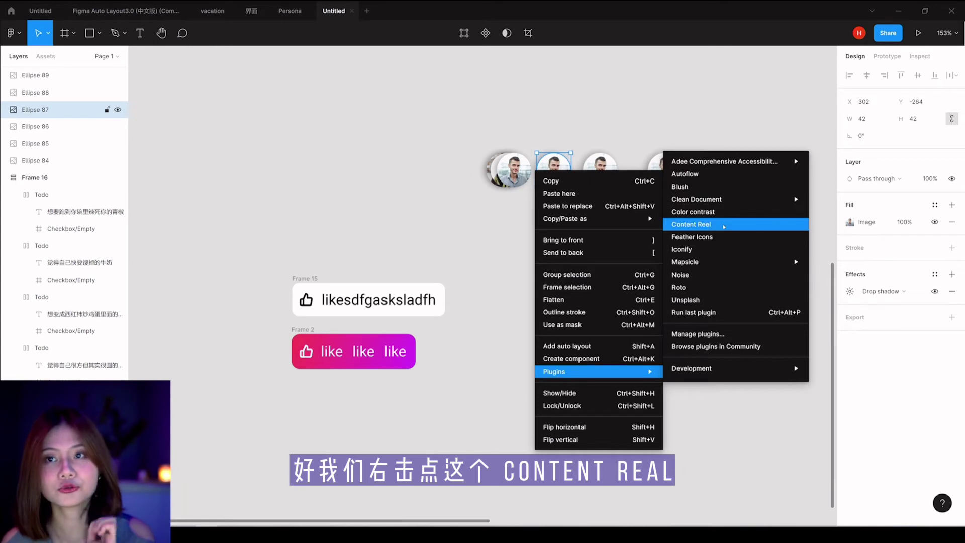
{"action": "left_click", "coordinate": [723, 227]}
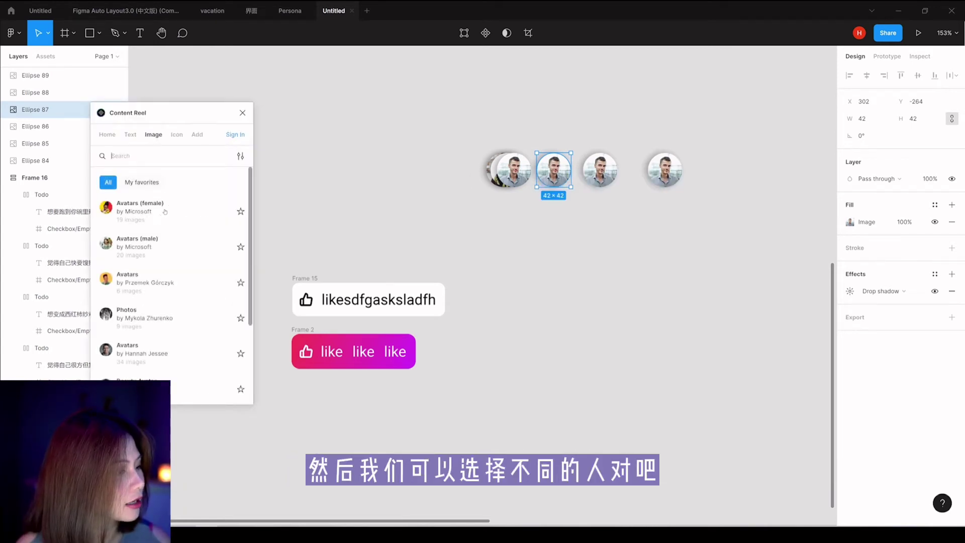
{"action": "left_click", "coordinate": [150, 206]}
{"action": "left_click", "coordinate": [190, 254]}
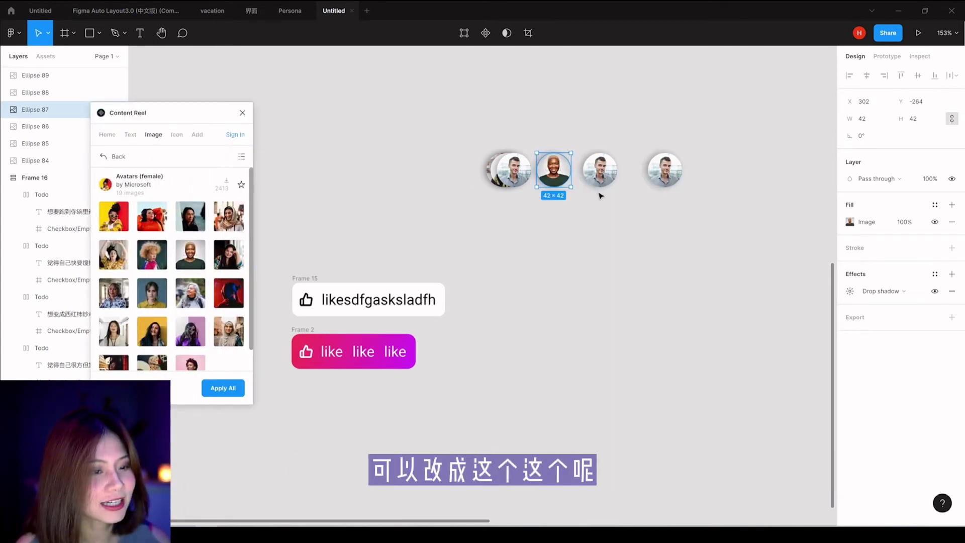
{"action": "left_click", "coordinate": [603, 174]}
{"action": "left_click", "coordinate": [151, 292]}
{"action": "left_click", "coordinate": [664, 170]}
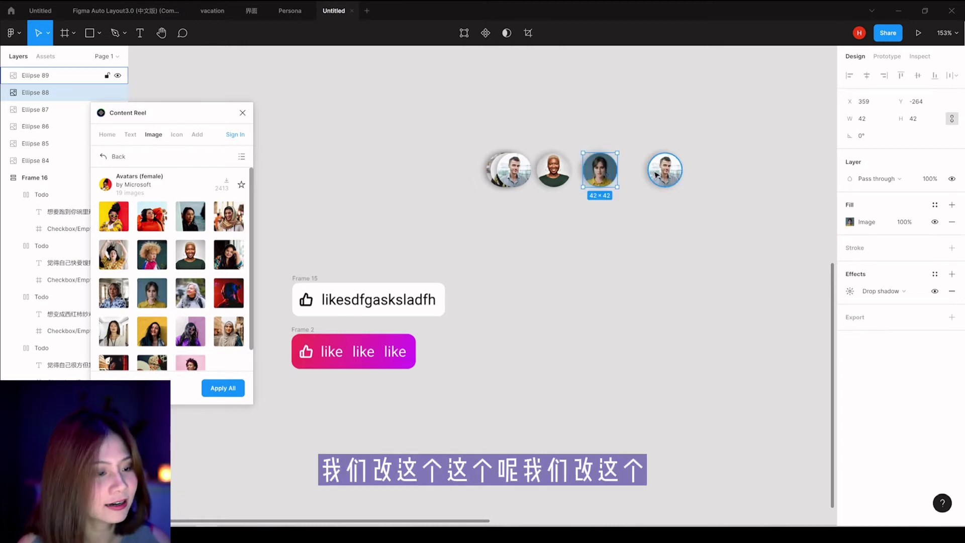
{"action": "left_click", "coordinate": [228, 292]}
{"action": "left_click", "coordinate": [575, 293]}
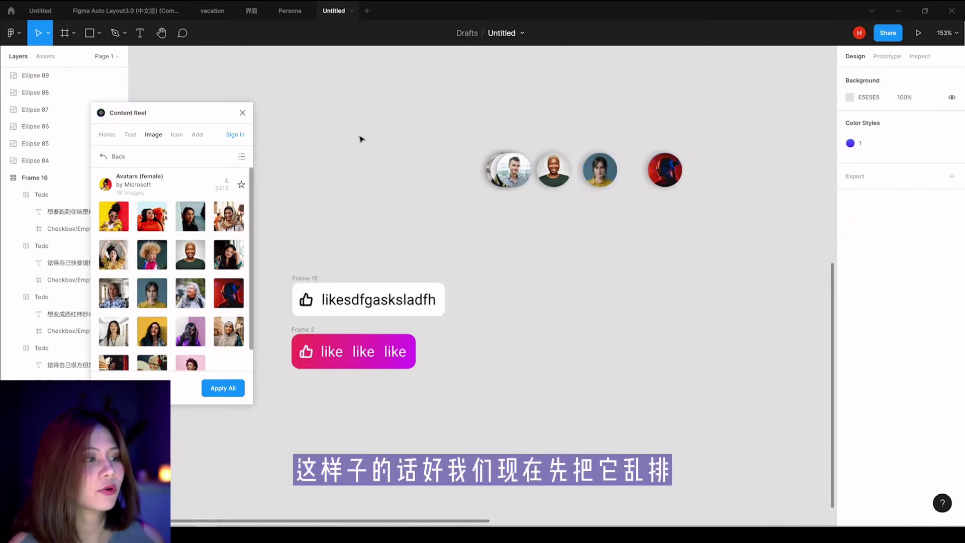
Step: Spread the red, teal-background, woman-in-green and man's avatars further right
{"action": "left_click", "coordinate": [510, 174]}
{"action": "left_click", "coordinate": [665, 169]}
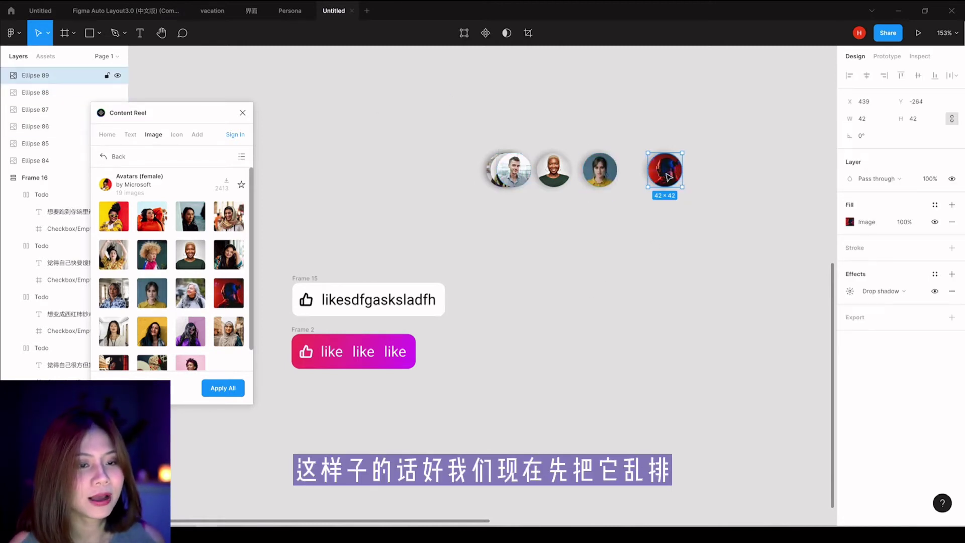
{"action": "left_click_drag", "start_coordinate": [664, 170], "coordinate": [732, 169]}
{"action": "left_click", "coordinate": [605, 175]}
{"action": "left_click_drag", "start_coordinate": [605, 175], "coordinate": [686, 175]}
{"action": "left_click", "coordinate": [552, 174]}
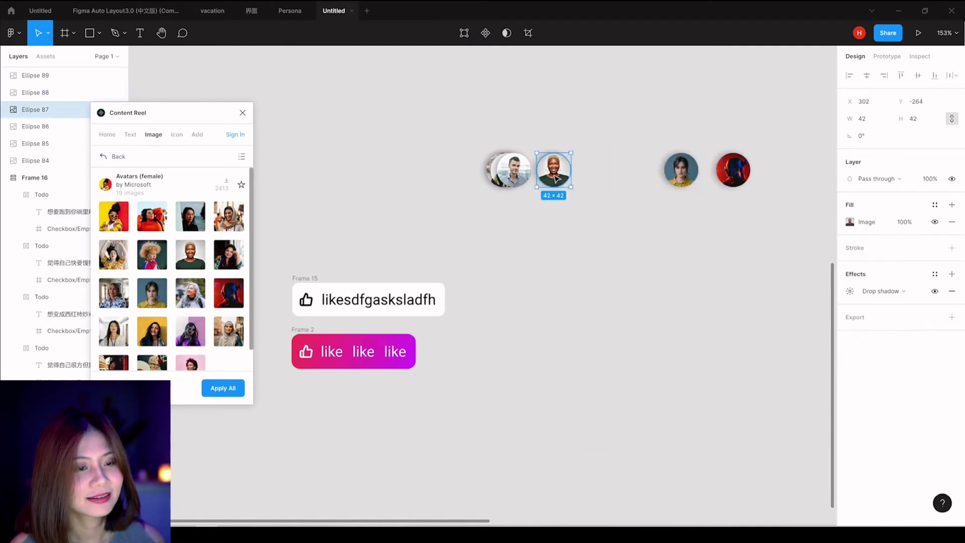
{"action": "left_click_drag", "start_coordinate": [553, 174], "coordinate": [623, 173]}
{"action": "left_click", "coordinate": [521, 177]}
{"action": "left_click_drag", "start_coordinate": [521, 177], "coordinate": [593, 176]}
Step: Shift the remaining avatar right, align the green one, and marquee-select all six
{"action": "left_click", "coordinate": [503, 173]}
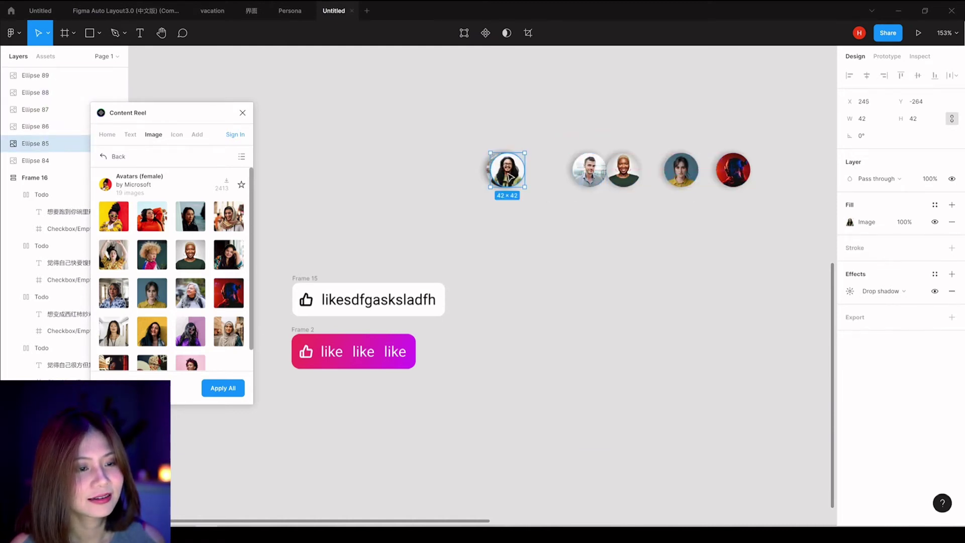
{"action": "left_click_drag", "start_coordinate": [502, 173], "coordinate": [546, 173]}
{"action": "left_click", "coordinate": [500, 179]}
{"action": "left_click", "coordinate": [603, 273]}
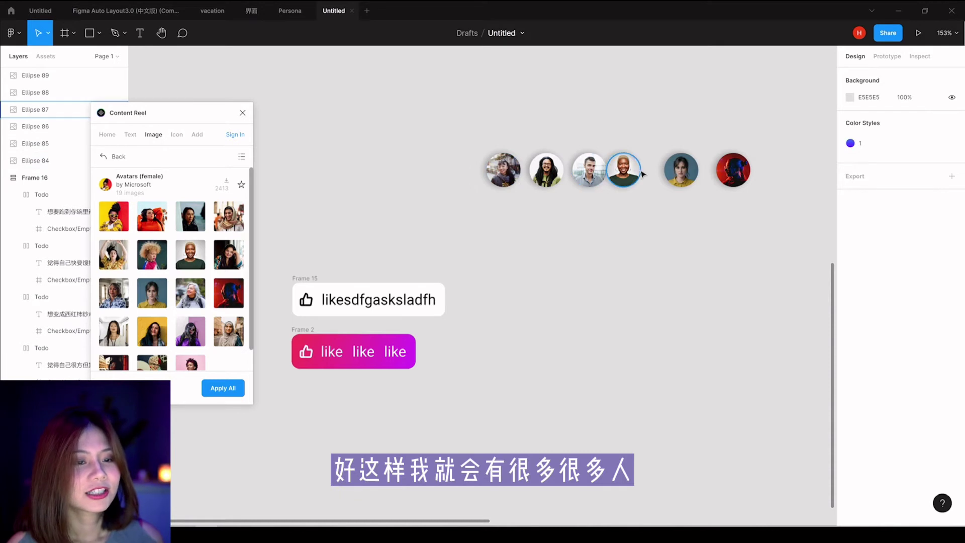
{"action": "left_click_drag", "start_coordinate": [623, 173], "coordinate": [636, 174]}
{"action": "left_click", "coordinate": [745, 255]}
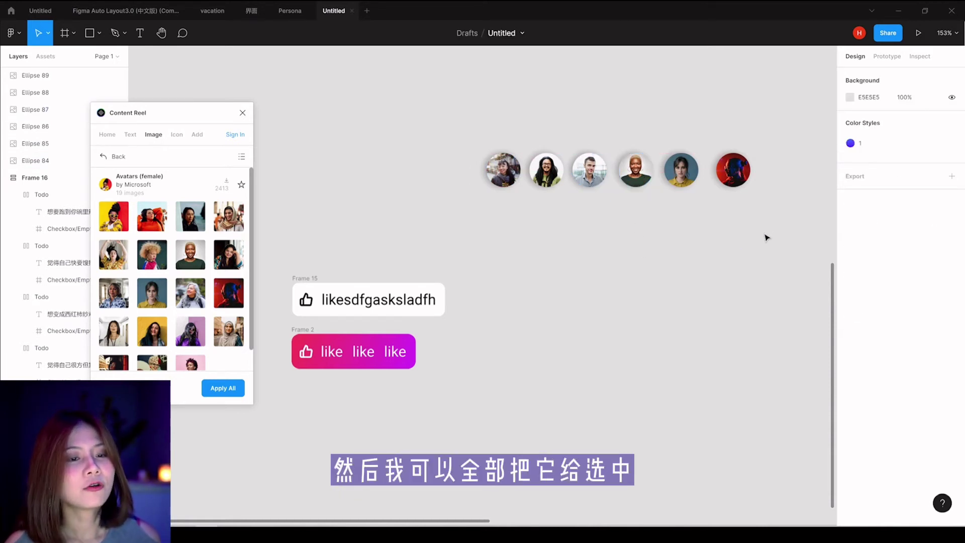
{"action": "left_click_drag", "start_coordinate": [764, 235], "coordinate": [502, 148]}
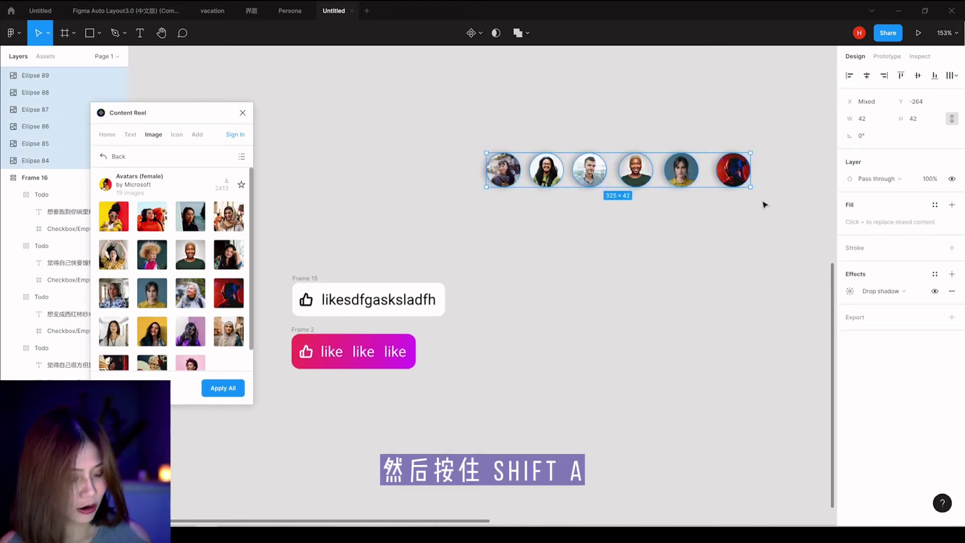
Step: Make the avatars a Shift+A auto-layout Frame 17 with 0 spacing and reorder them
{"action": "key", "text": "shift+a"}
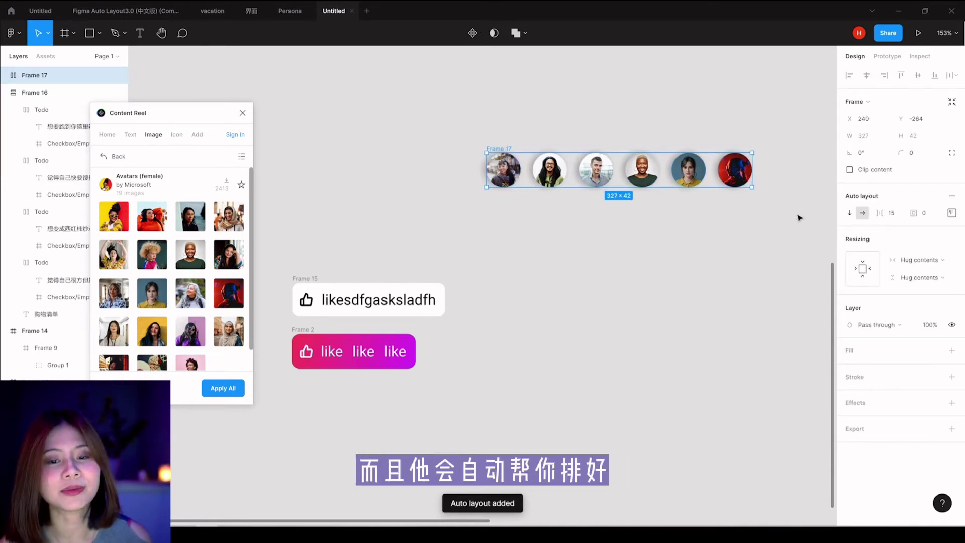
{"action": "left_click_drag", "start_coordinate": [879, 213], "coordinate": [830, 220]}
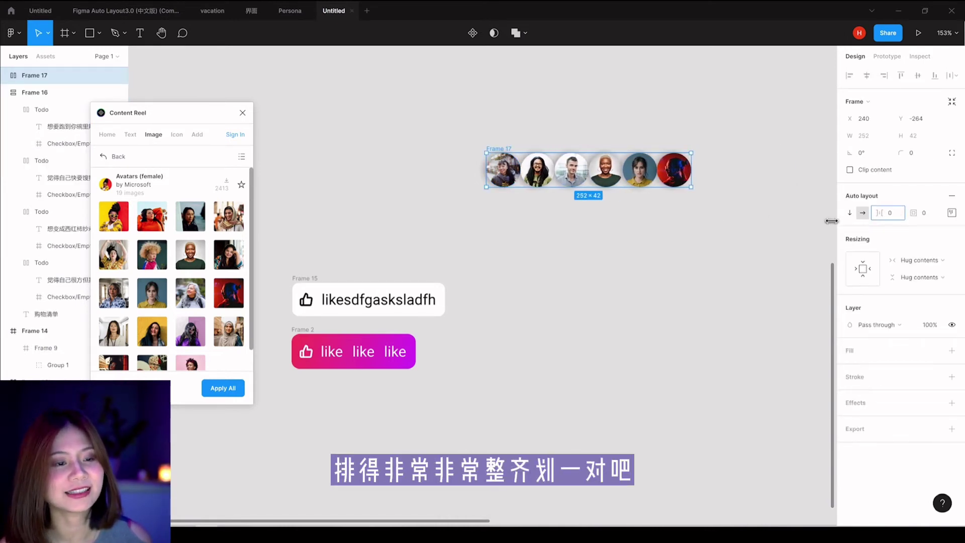
{"action": "left_click_drag", "start_coordinate": [571, 171], "coordinate": [537, 174]}
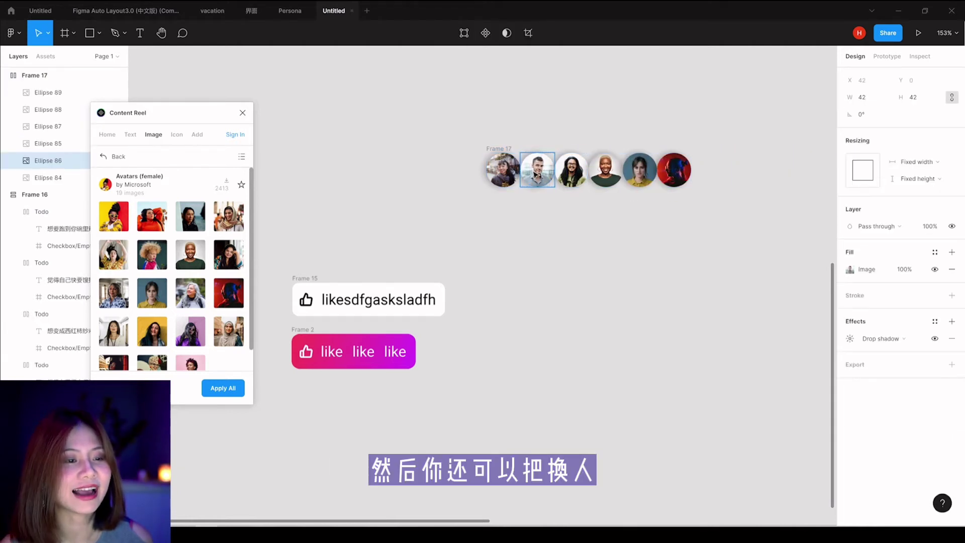
{"action": "left_click_drag", "start_coordinate": [612, 176], "coordinate": [577, 173]}
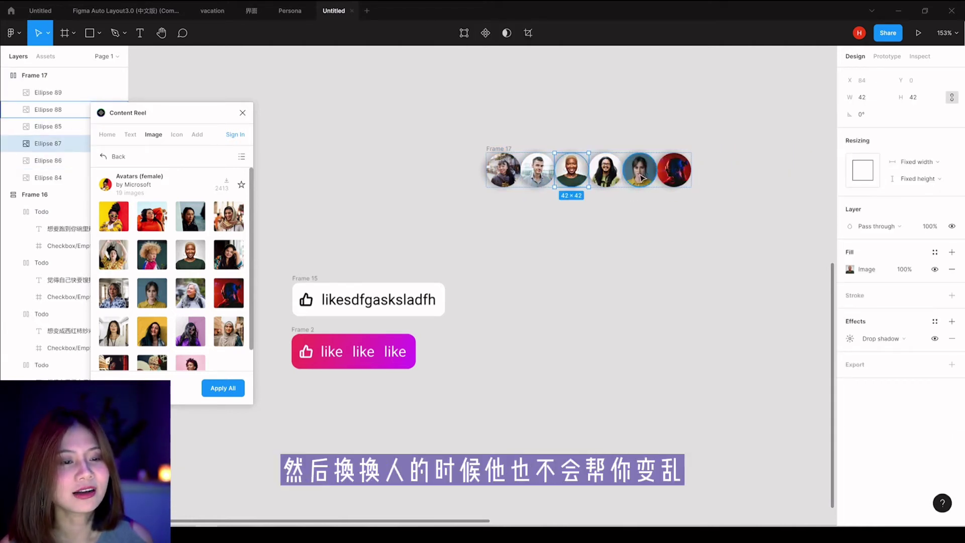
{"action": "left_click_drag", "start_coordinate": [639, 173], "coordinate": [607, 176]}
{"action": "left_click_drag", "start_coordinate": [690, 177], "coordinate": [537, 175]}
{"action": "left_click", "coordinate": [684, 248]}
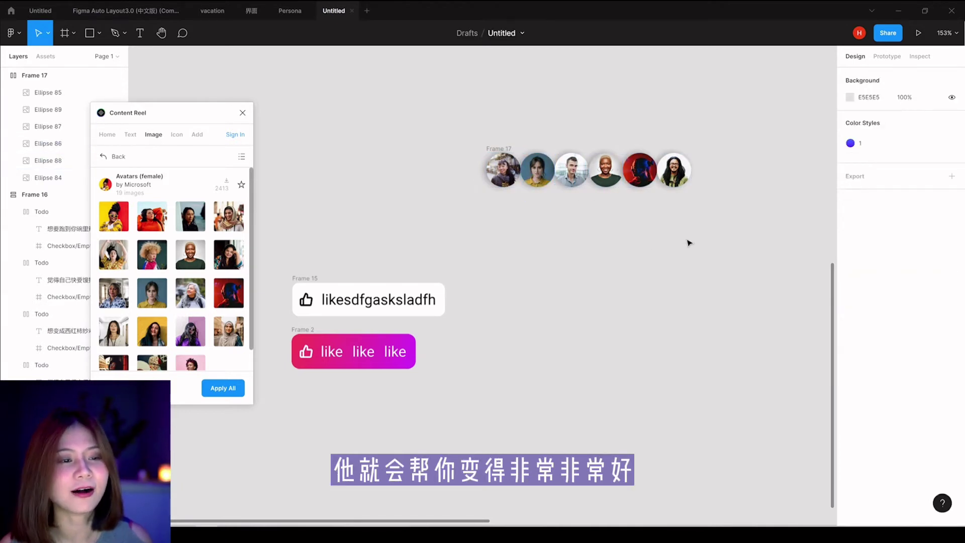
{"action": "left_click", "coordinate": [499, 149]}
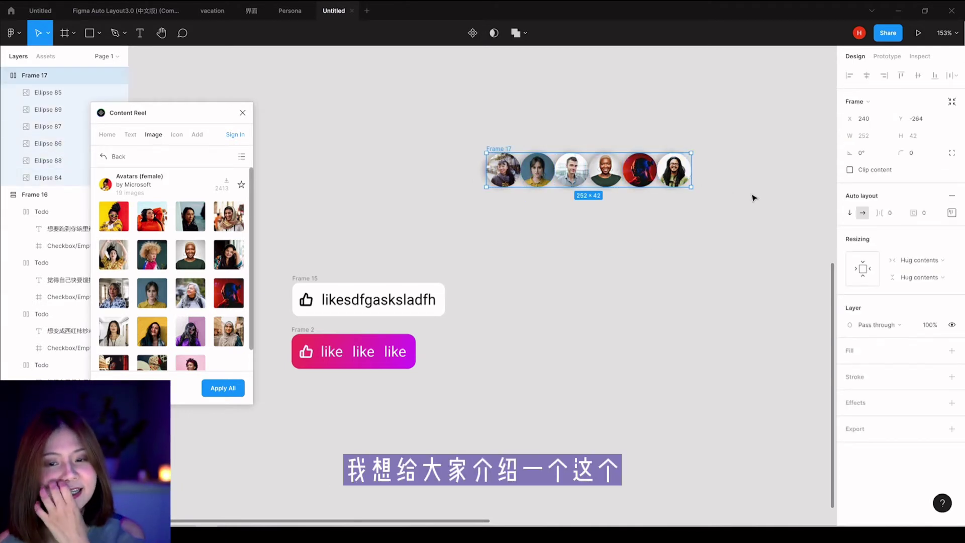
Step: Click through avatars inside the row, then Escape back up to Frame 17
{"action": "left_click", "coordinate": [954, 215]}
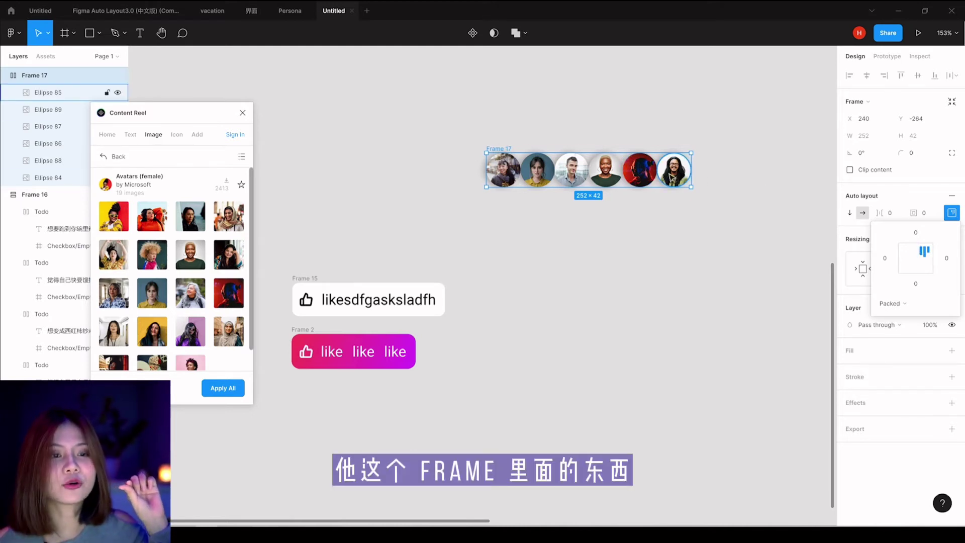
{"action": "left_click", "coordinate": [676, 173]}
{"action": "left_click", "coordinate": [639, 171]}
{"action": "left_click", "coordinate": [570, 171]}
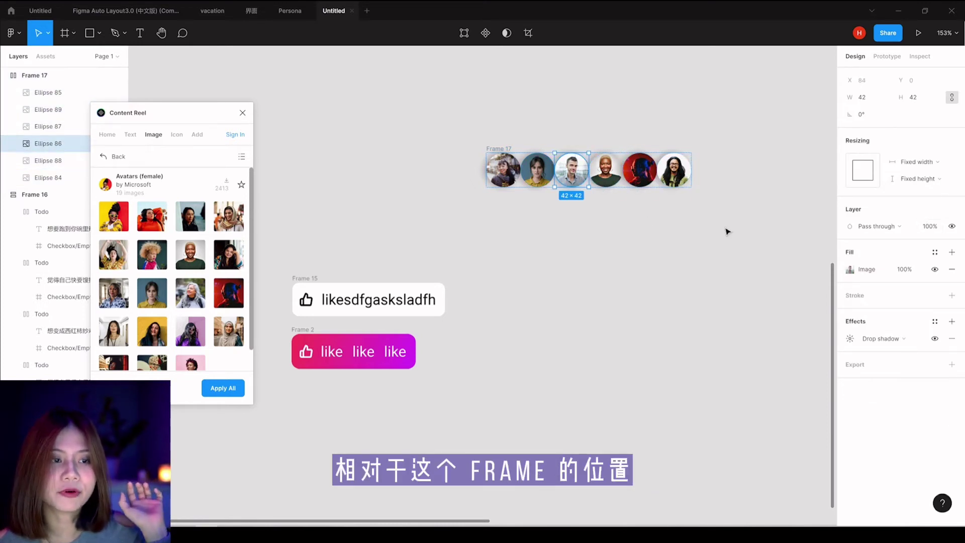
{"action": "key", "text": "Escape"}
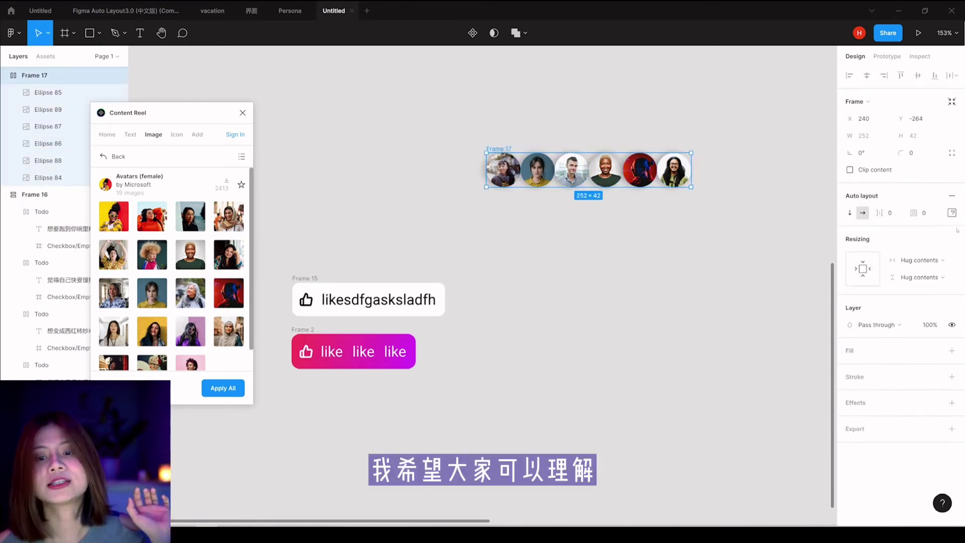
Step: Change Frame 17's spacing mode from Packed to Space between
{"action": "left_click", "coordinate": [952, 213]}
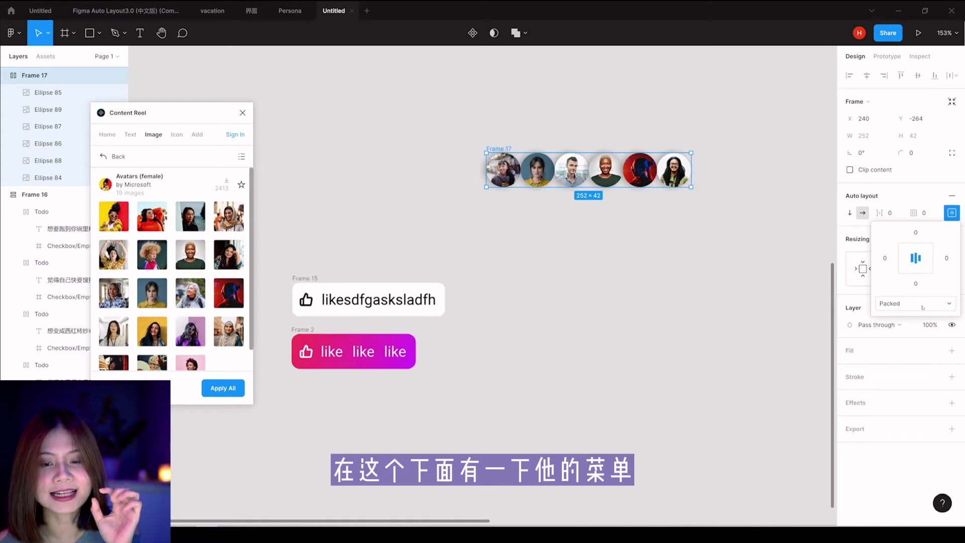
{"action": "left_click", "coordinate": [902, 304]}
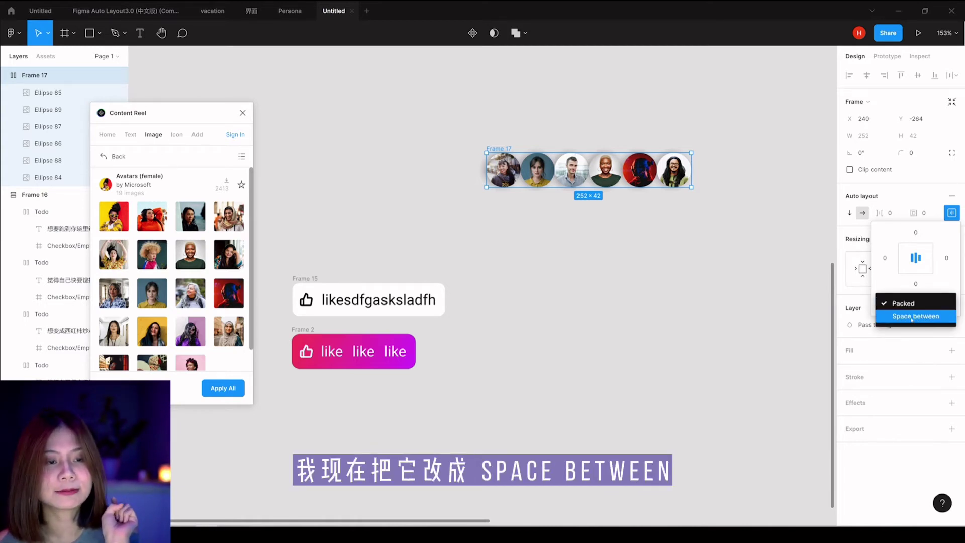
{"action": "left_click", "coordinate": [912, 316]}
{"action": "left_click", "coordinate": [701, 210]}
{"action": "mouse_move", "coordinate": [479, 159]}
{"action": "left_mouse_down"}
{"action": "mouse_move", "coordinate": [708, 173]}
{"action": "mouse_move", "coordinate": [549, 173]}
{"action": "mouse_move", "coordinate": [648, 173]}
{"action": "mouse_move", "coordinate": [567, 173]}
{"action": "mouse_move", "coordinate": [671, 185]}
{"action": "mouse_move", "coordinate": [564, 185]}
{"action": "left_mouse_up"}
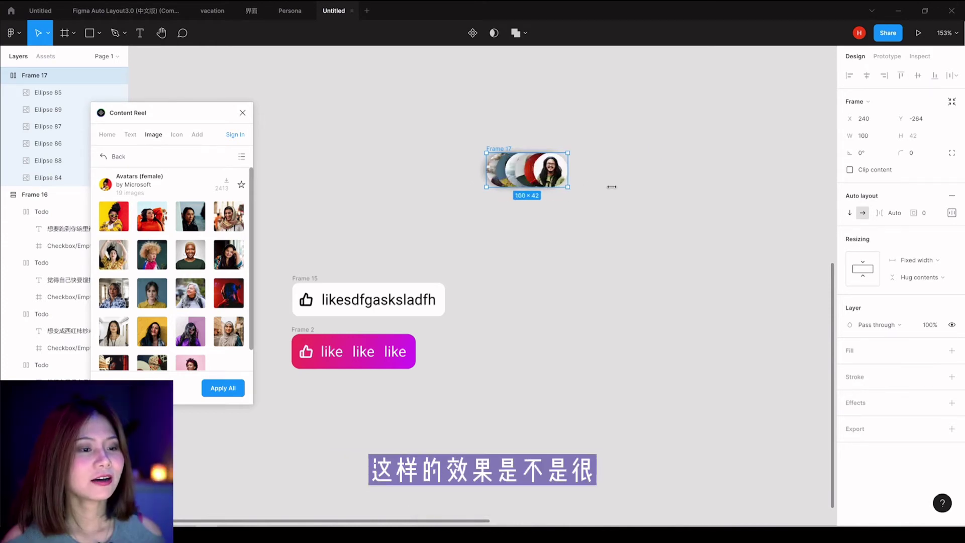
Step: Widen then narrow Frame 17 to about 114 × 42 so the avatars overlap
{"action": "left_click", "coordinate": [557, 226]}
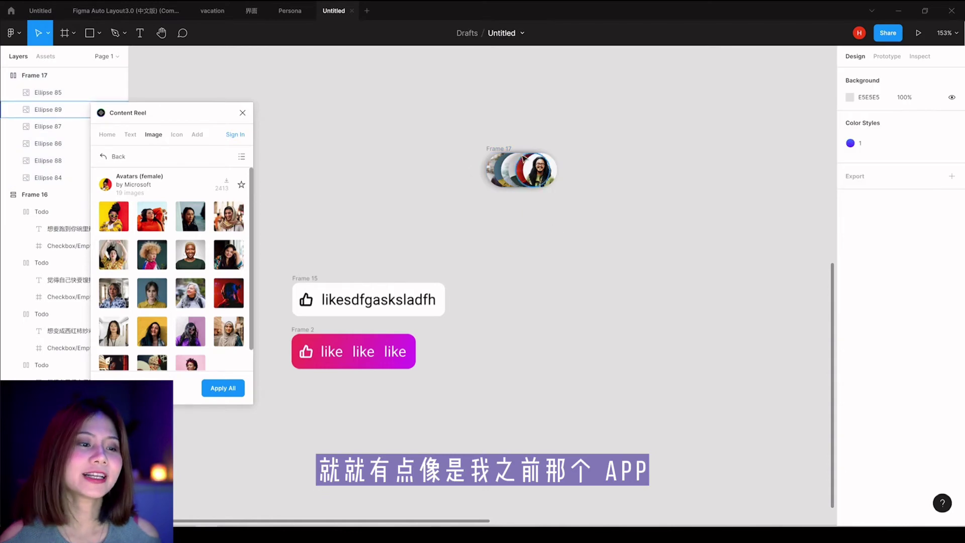
{"action": "scroll", "coordinate": [488, 168], "scroll_direction": "up", "scroll_amount": 3}
{"action": "scroll", "coordinate": [448, 172], "scroll_direction": "up", "scroll_amount": 2}
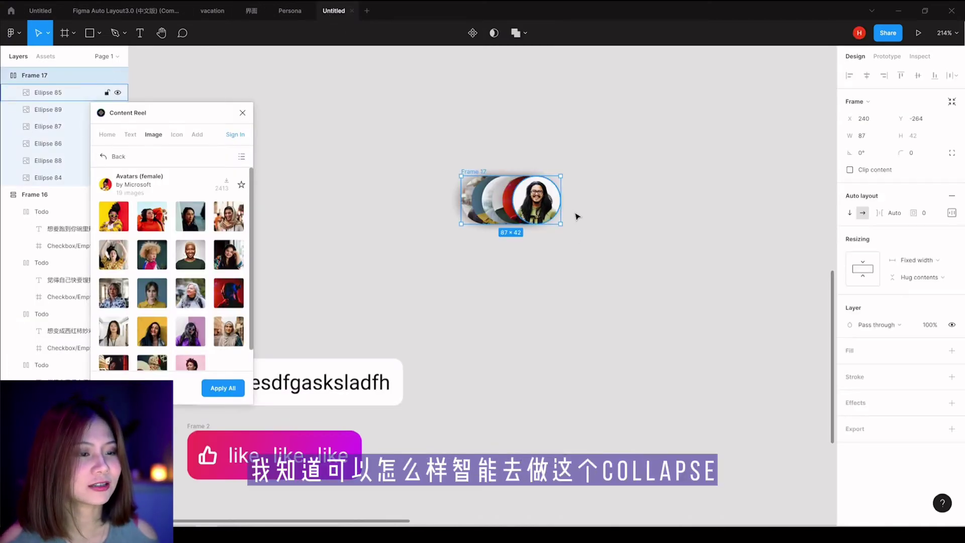
{"action": "mouse_move", "coordinate": [561, 203]}
{"action": "left_mouse_down"}
{"action": "mouse_move", "coordinate": [657, 203]}
{"action": "mouse_move", "coordinate": [640, 202]}
{"action": "left_mouse_up"}
{"action": "left_click", "coordinate": [678, 263]}
{"action": "scroll", "coordinate": [491, 251], "scroll_direction": "down", "scroll_amount": 5}
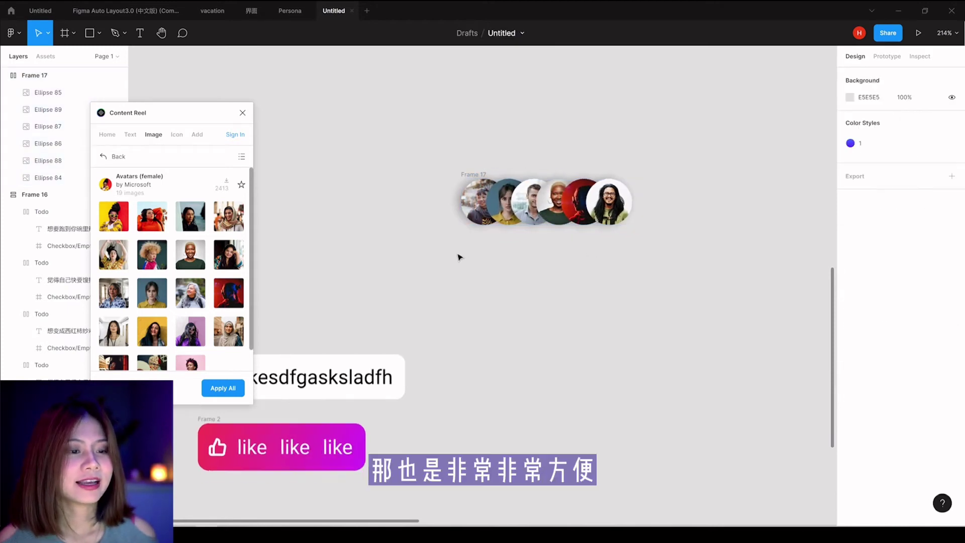
{"action": "left_click", "coordinate": [508, 229]}
{"action": "scroll", "coordinate": [512, 244], "scroll_direction": "up", "scroll_amount": 5}
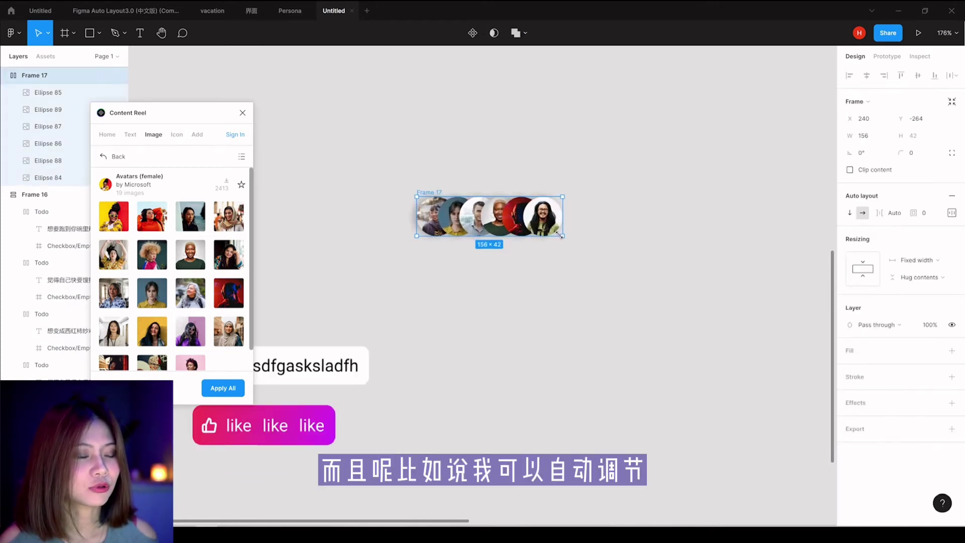
{"action": "left_click_drag", "start_coordinate": [564, 222], "coordinate": [532, 222]}
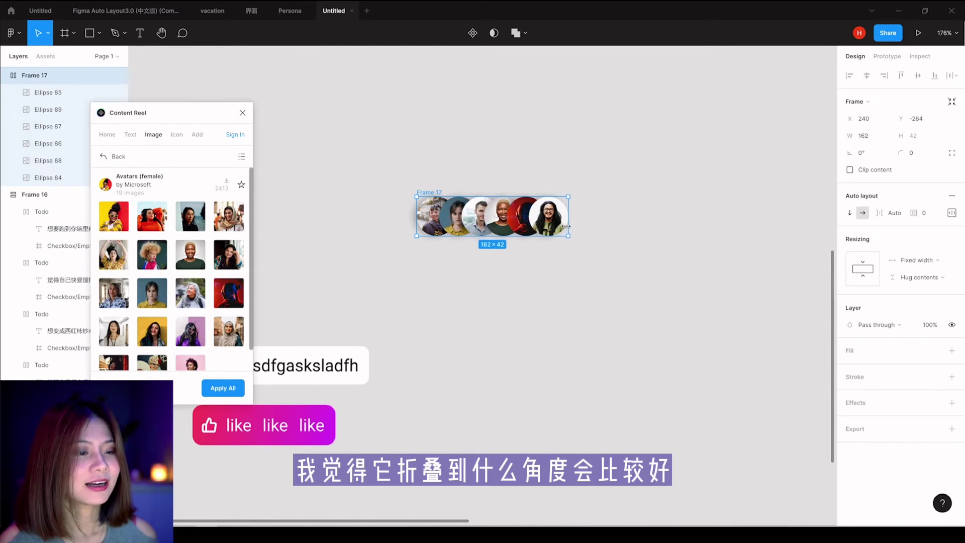
{"action": "left_click_drag", "start_coordinate": [532, 222], "coordinate": [523, 222]}
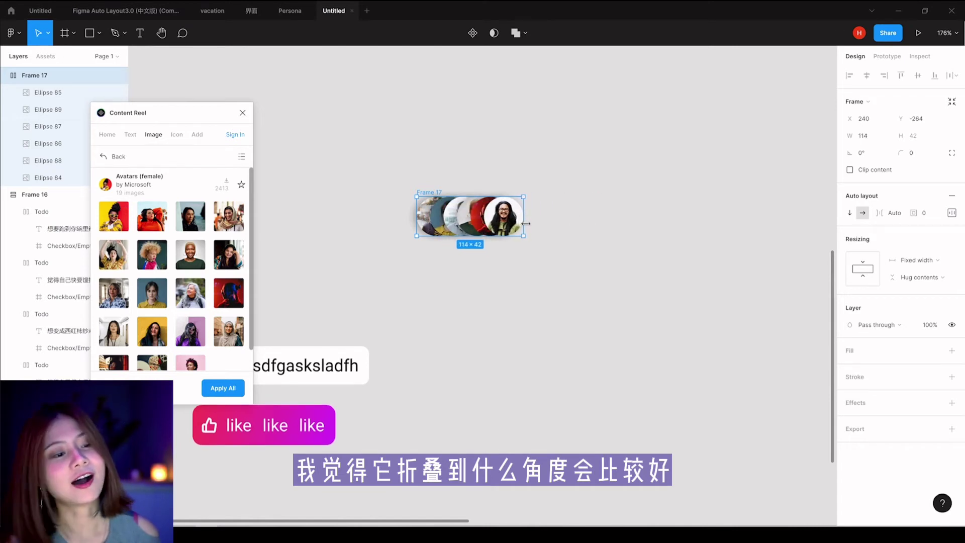
Step: Move the avatar row down beside the text box and switch to the other Untitled file
{"action": "left_click", "coordinate": [456, 189]}
{"action": "left_click_drag", "start_coordinate": [432, 193], "coordinate": [443, 343]}
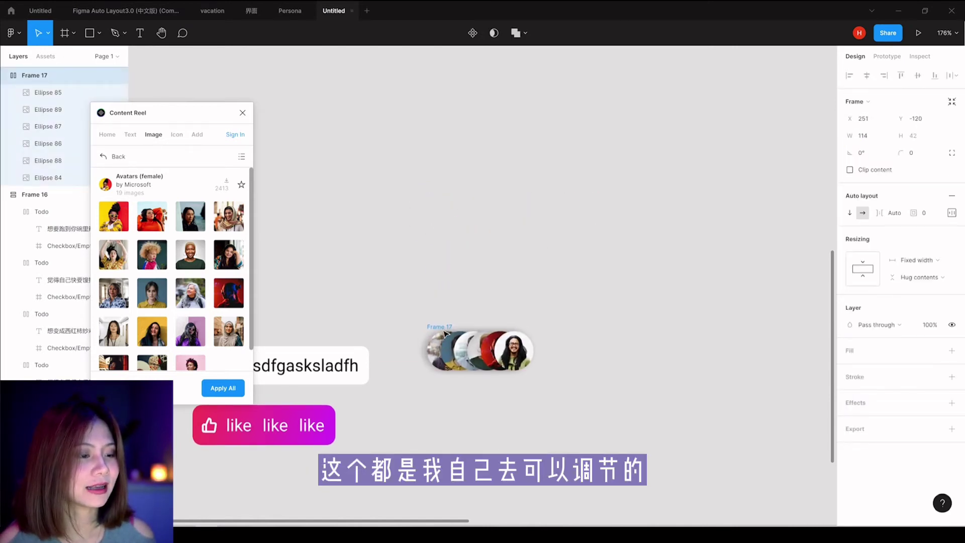
{"action": "left_click", "coordinate": [331, 146]}
{"action": "scroll", "coordinate": [363, 183], "scroll_direction": "down", "scroll_amount": 3}
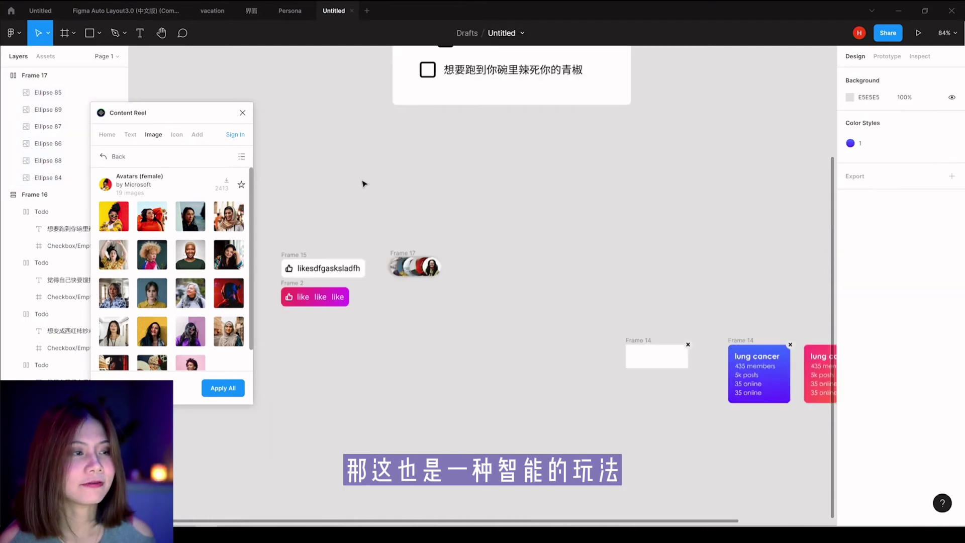
{"action": "key", "text": "ctrl+Tab"}
Step: Copy the Popular Communities card row (Frame 2) and return to the working draft
{"action": "left_click", "coordinate": [391, 171]}
{"action": "scroll", "coordinate": [342, 232], "scroll_direction": "up", "scroll_amount": 5}
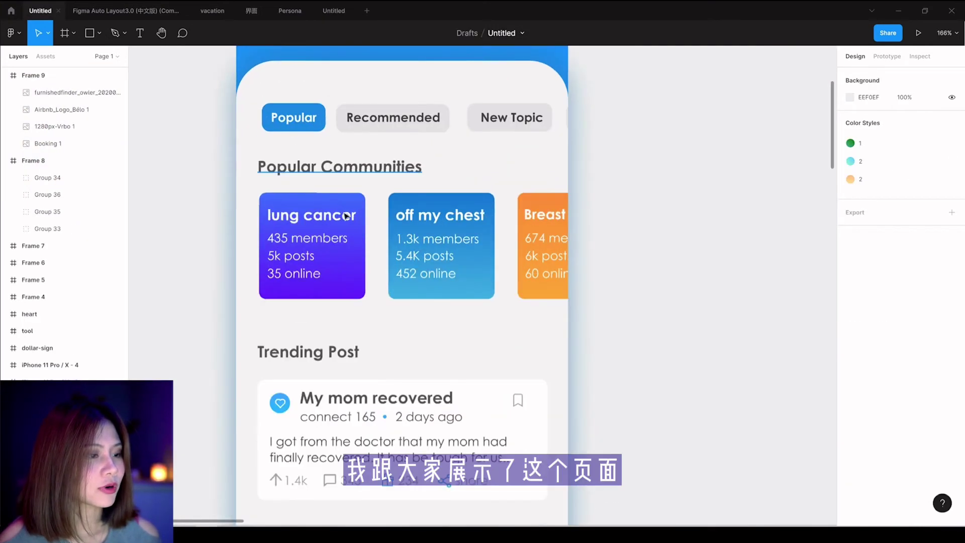
{"action": "scroll", "coordinate": [434, 272], "scroll_direction": "down", "scroll_amount": 2}
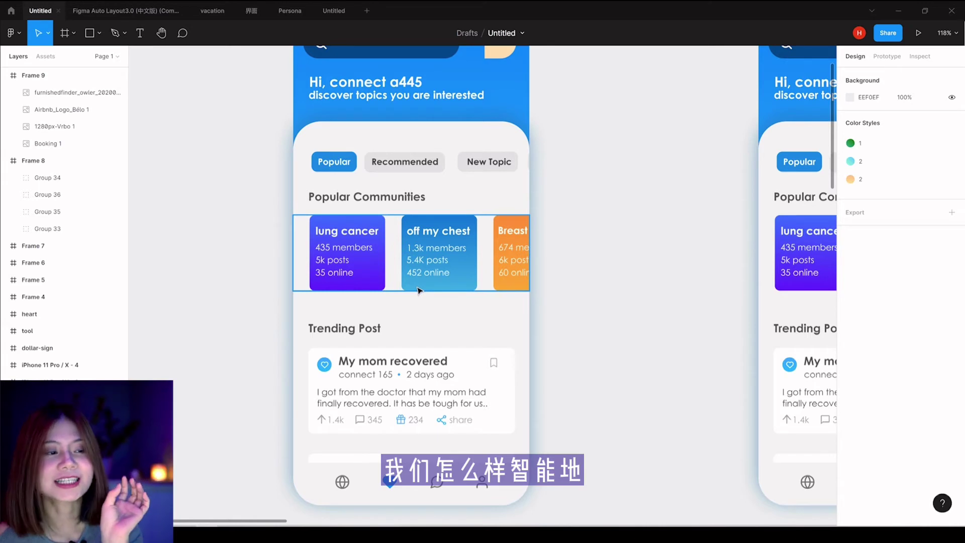
{"action": "left_click", "coordinate": [366, 264]}
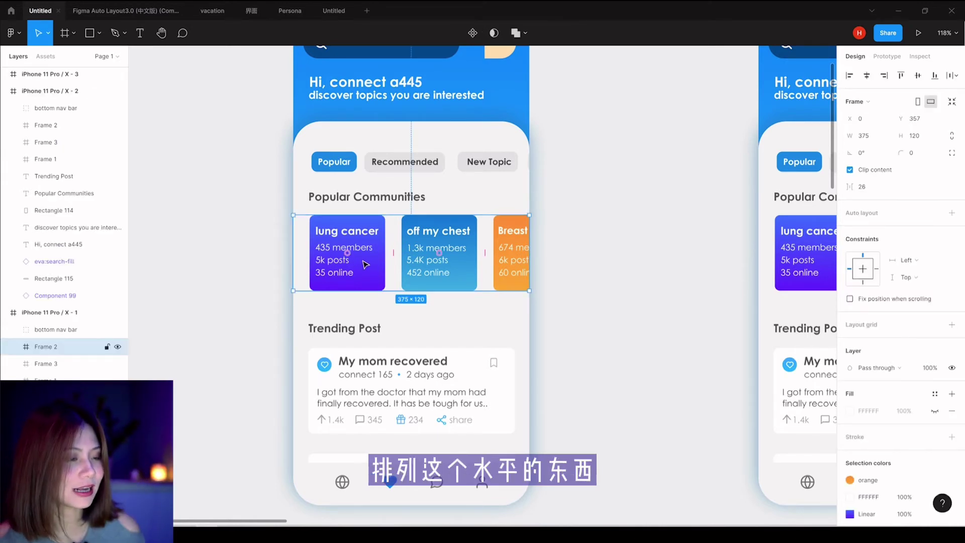
{"action": "left_click", "coordinate": [369, 265]}
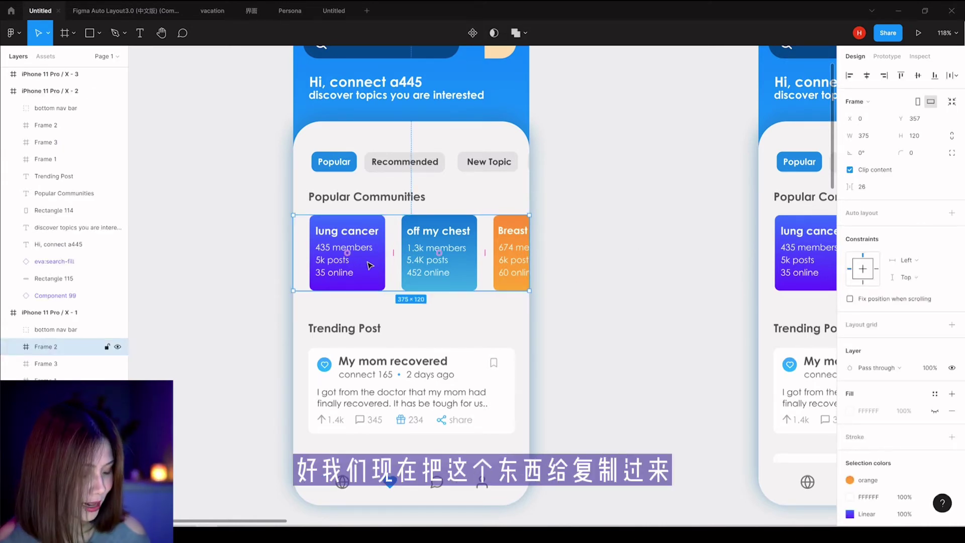
{"action": "key", "text": "ctrl+c"}
{"action": "left_click", "coordinate": [333, 11]}
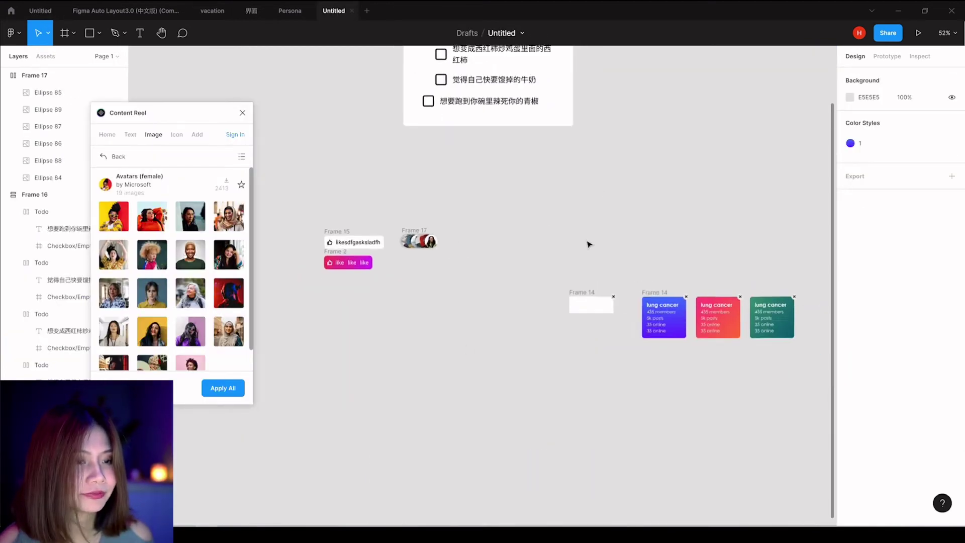
Step: Paste the card row as Frame 18 above the lung cancer cards and turn off Clip content
{"action": "scroll", "coordinate": [587, 242], "scroll_direction": "up", "scroll_amount": 3}
{"action": "scroll", "coordinate": [553, 250], "scroll_direction": "down", "scroll_amount": 1}
{"action": "key", "text": "ctrl+v"}
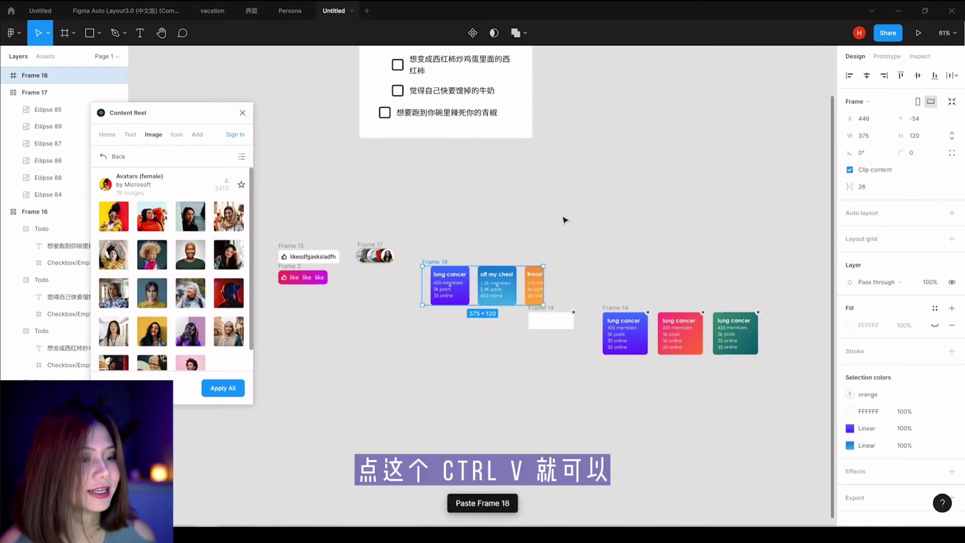
{"action": "left_click_drag", "start_coordinate": [487, 287], "coordinate": [672, 209]}
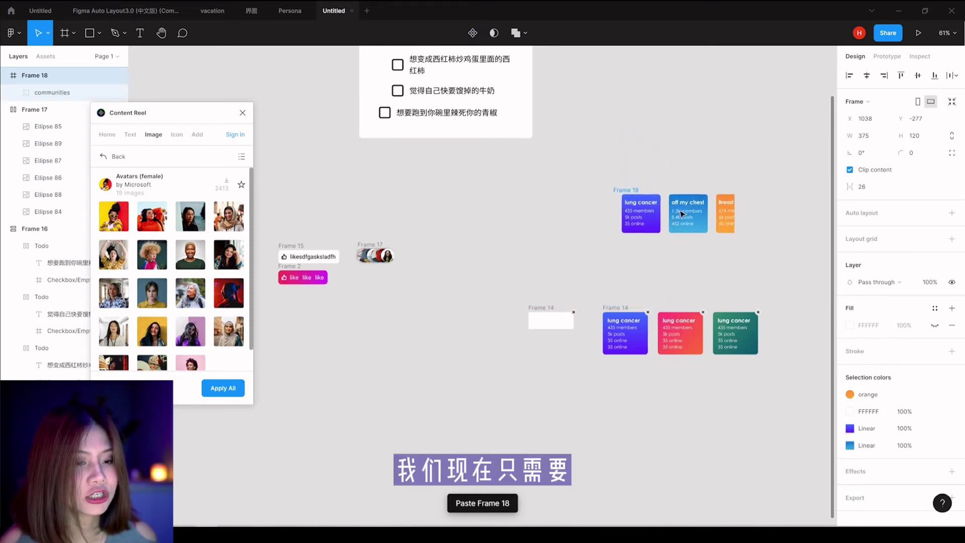
{"action": "left_click", "coordinate": [678, 158]}
{"action": "scroll", "coordinate": [652, 194], "scroll_direction": "up", "scroll_amount": 4}
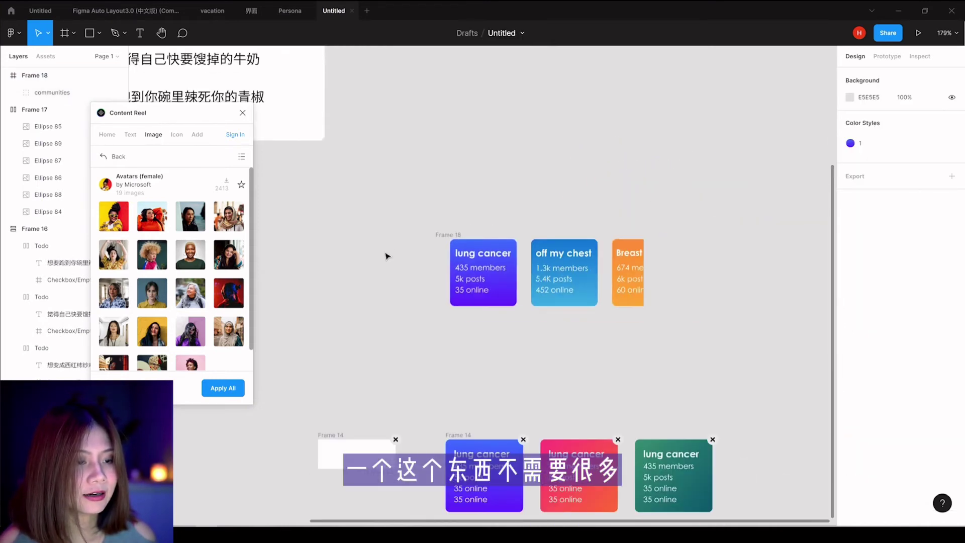
{"action": "left_click", "coordinate": [449, 237]}
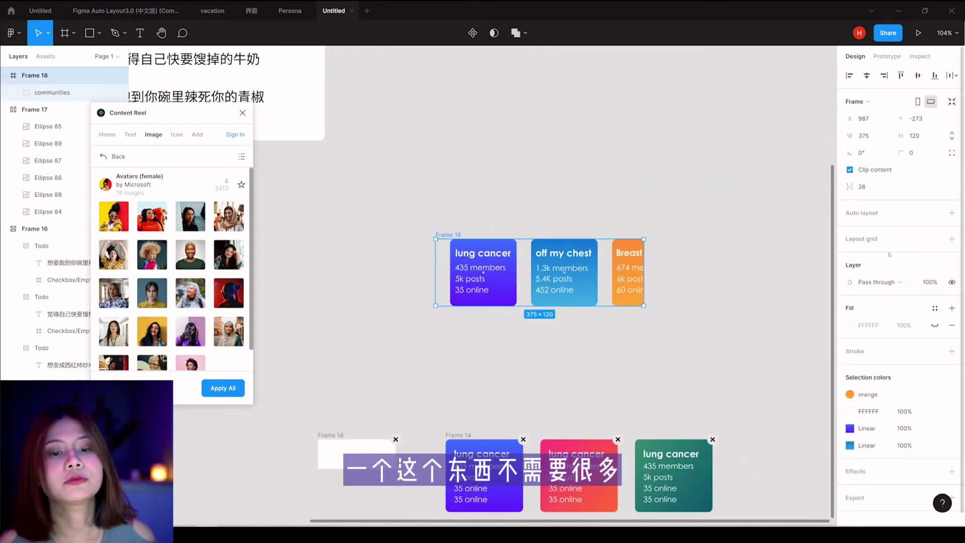
{"action": "left_click", "coordinate": [849, 169]}
{"action": "key", "text": "Escape"}
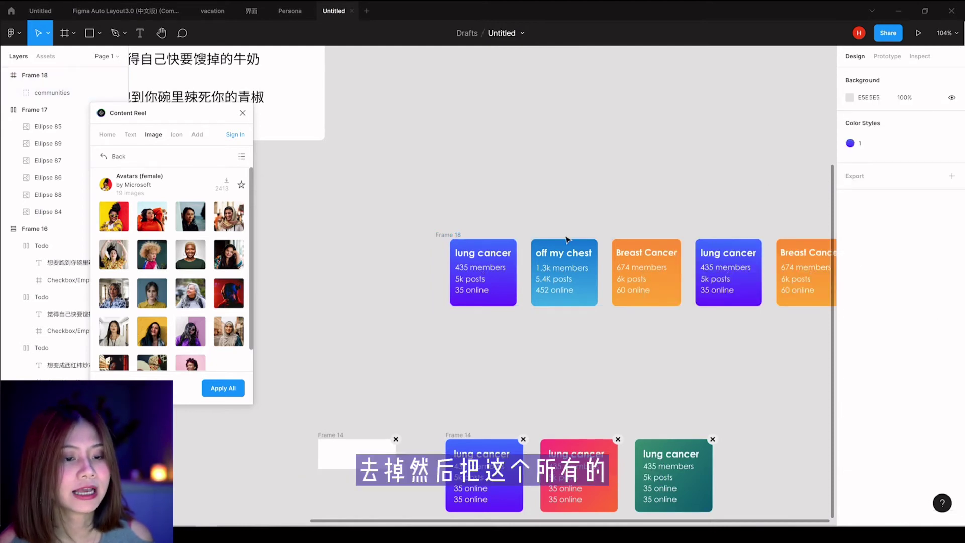
Step: Delete the extra community cards, keeping only the lung cancer card
{"action": "scroll", "coordinate": [738, 256], "scroll_direction": "down", "scroll_amount": 3}
{"action": "left_click", "coordinate": [739, 256]}
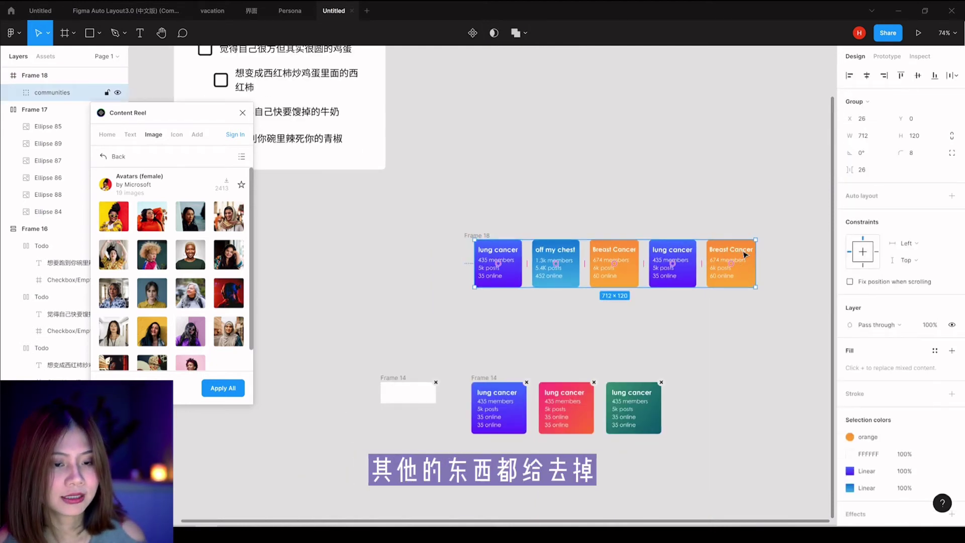
{"action": "key", "text": "Return"}
{"action": "left_click", "coordinate": [54, 109], "text": "shift"}
{"action": "key", "text": "Delete"}
{"action": "key", "text": "shift+2"}
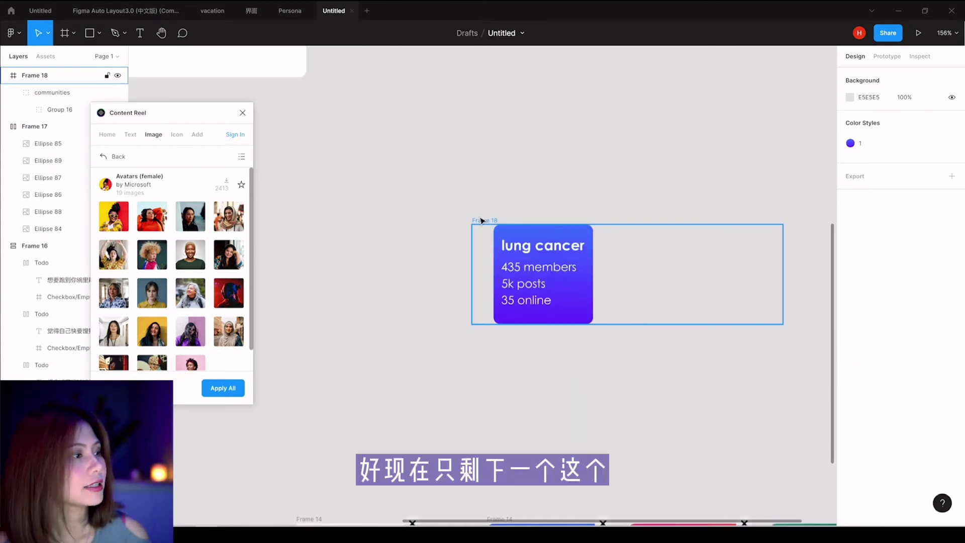
Step: Drag the communities group and Group 16 out in Layers and delete empty Frame 18
{"action": "left_click_drag", "start_coordinate": [45, 93], "coordinate": [42, 71]}
{"action": "left_click", "coordinate": [35, 109]}
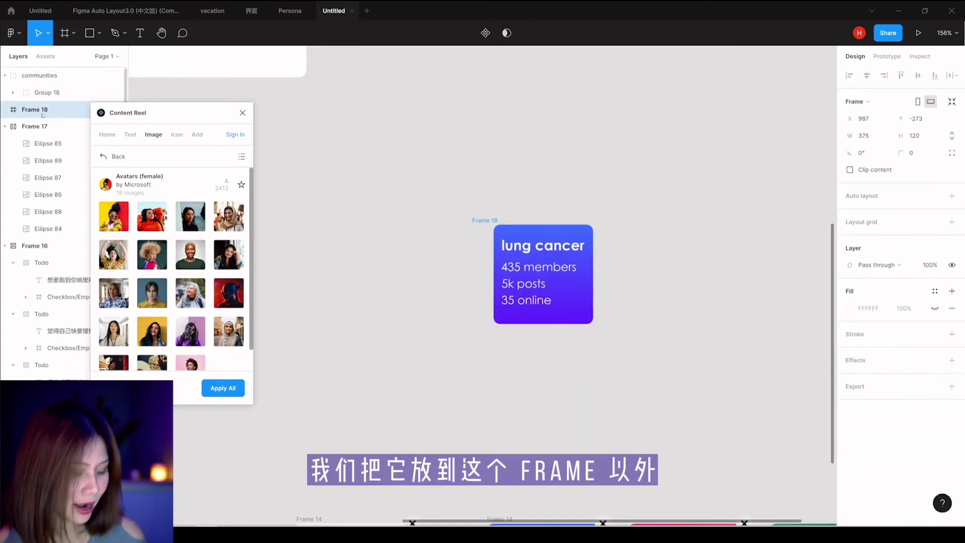
{"action": "key", "text": "Delete"}
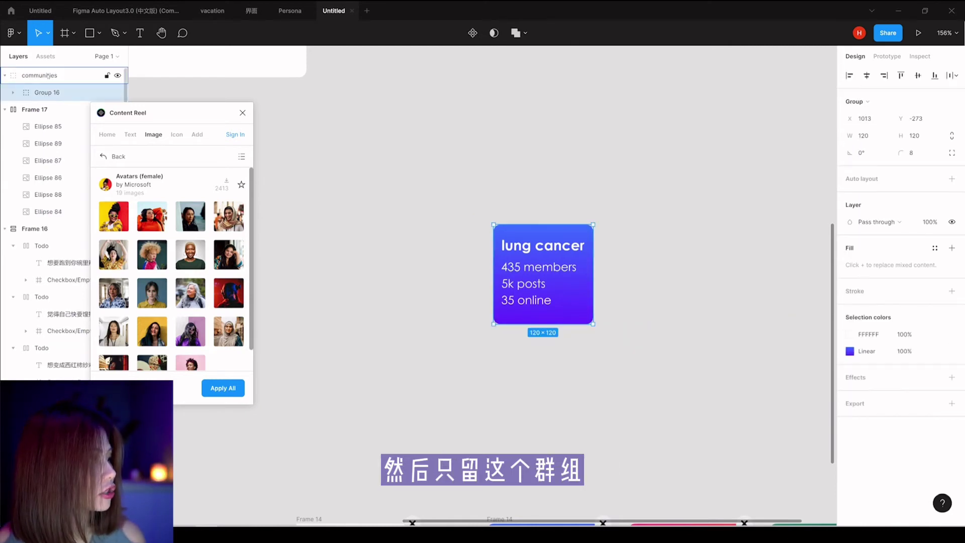
{"action": "left_click_drag", "start_coordinate": [52, 91], "coordinate": [46, 74]}
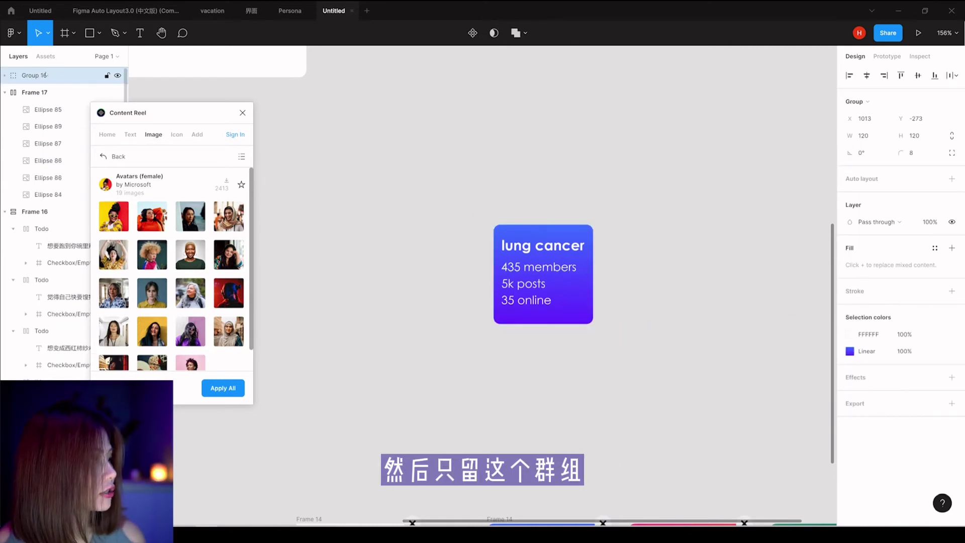
{"action": "left_click", "coordinate": [519, 181]}
{"action": "left_click", "coordinate": [533, 230]}
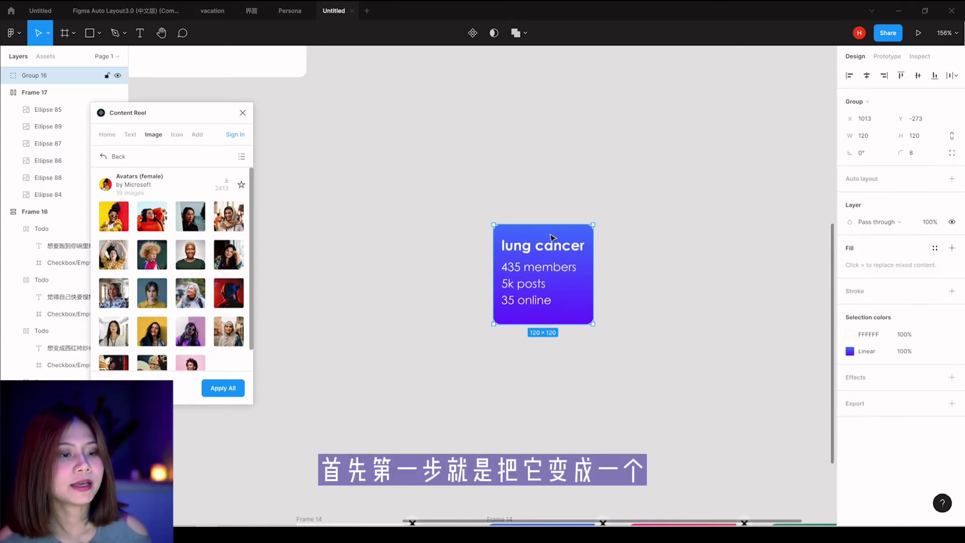
Step: Add auto layout to Group 16 and give the card a fixed width
{"action": "key", "text": "shift+a"}
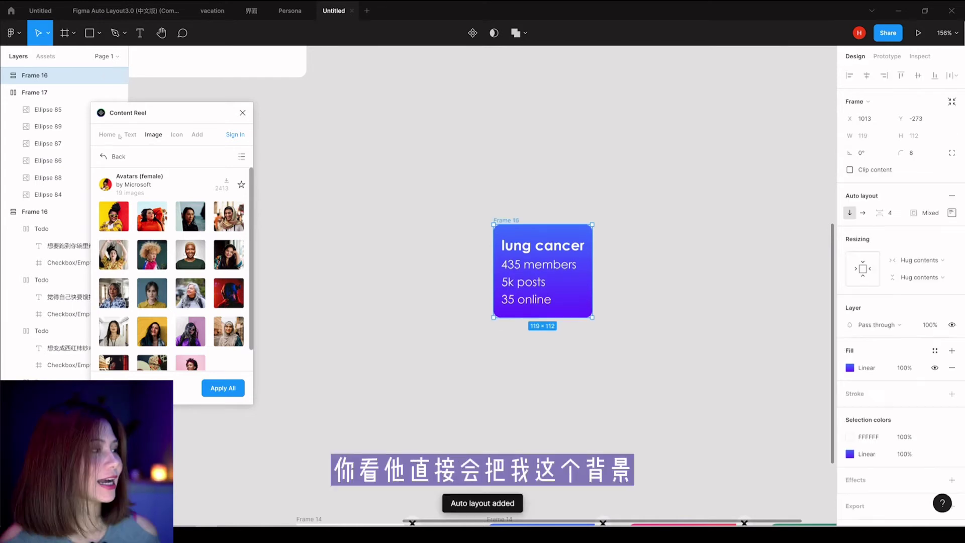
{"action": "left_click", "coordinate": [6, 75]}
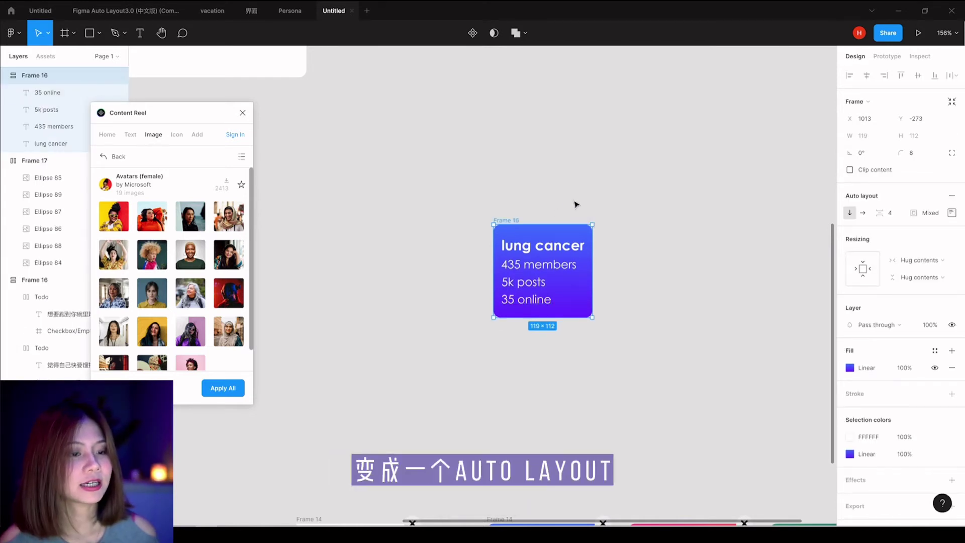
{"action": "left_click_drag", "start_coordinate": [592, 254], "coordinate": [631, 271]}
{"action": "left_click", "coordinate": [571, 251]}
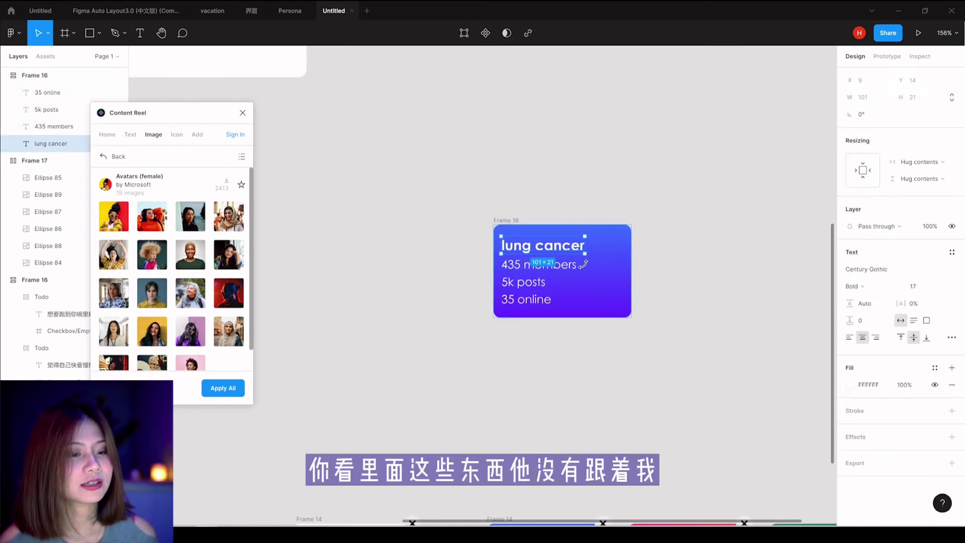
{"action": "left_click", "coordinate": [635, 232]}
{"action": "left_click", "coordinate": [560, 265]}
{"action": "left_click", "coordinate": [523, 220]}
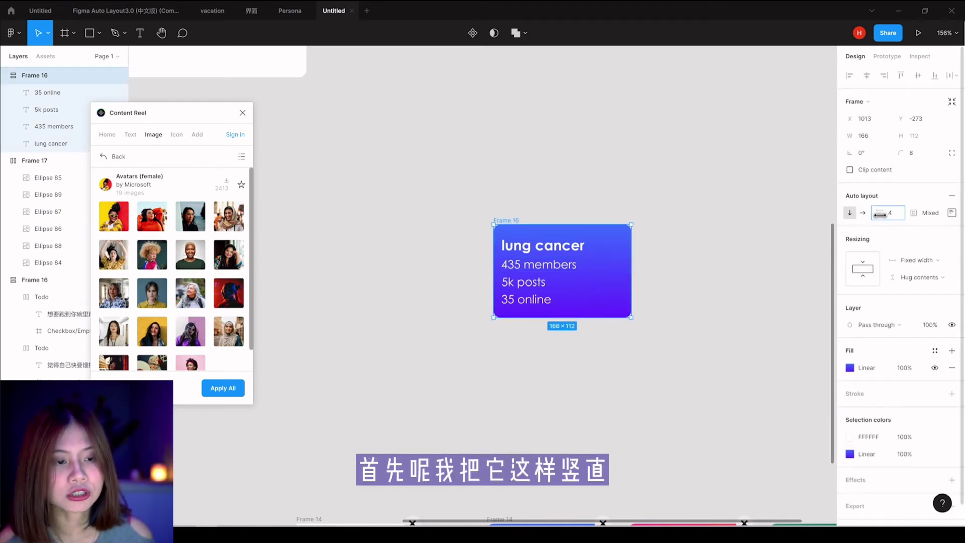
Step: Set the card's spacing to 7 and uniform padding to 15
{"action": "left_click_drag", "start_coordinate": [880, 214], "coordinate": [883, 219]}
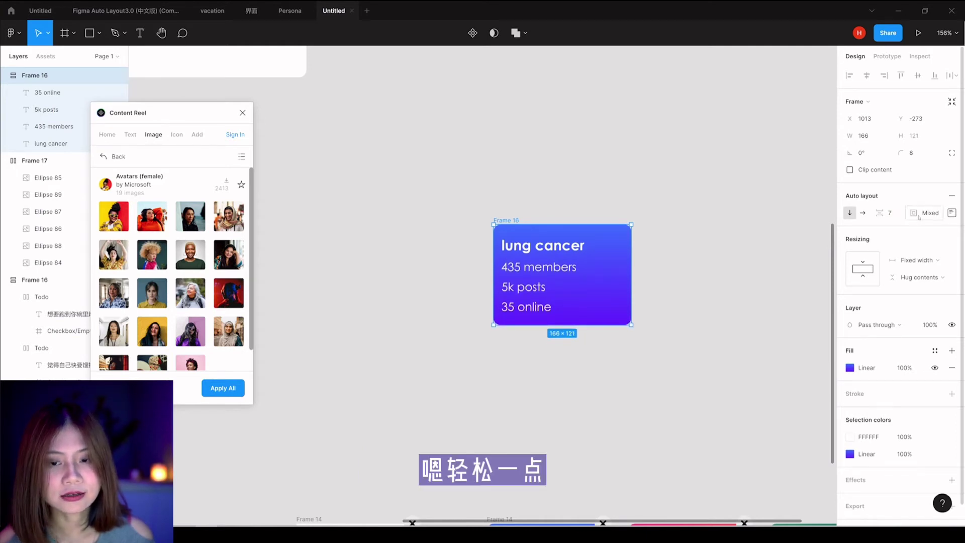
{"action": "left_click", "coordinate": [951, 213]}
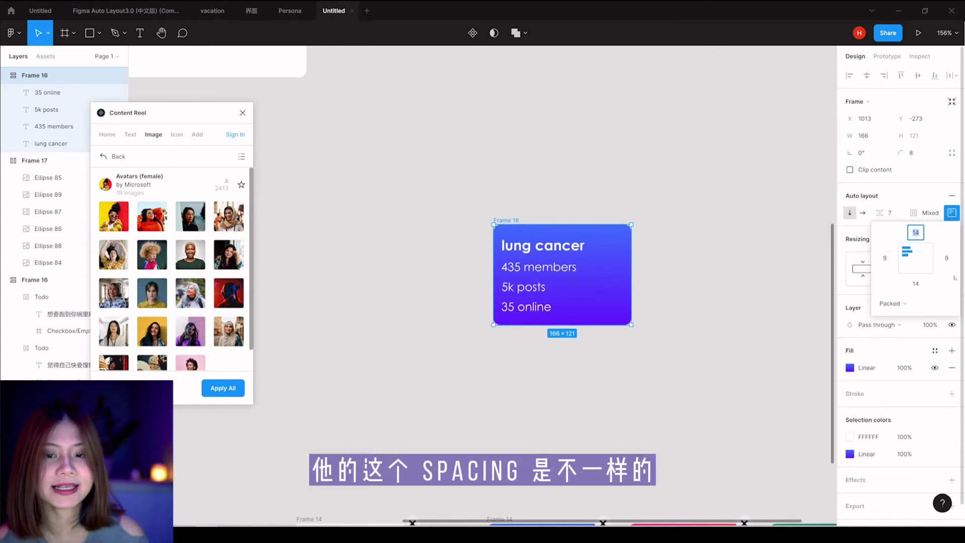
{"action": "left_click", "coordinate": [924, 213]}
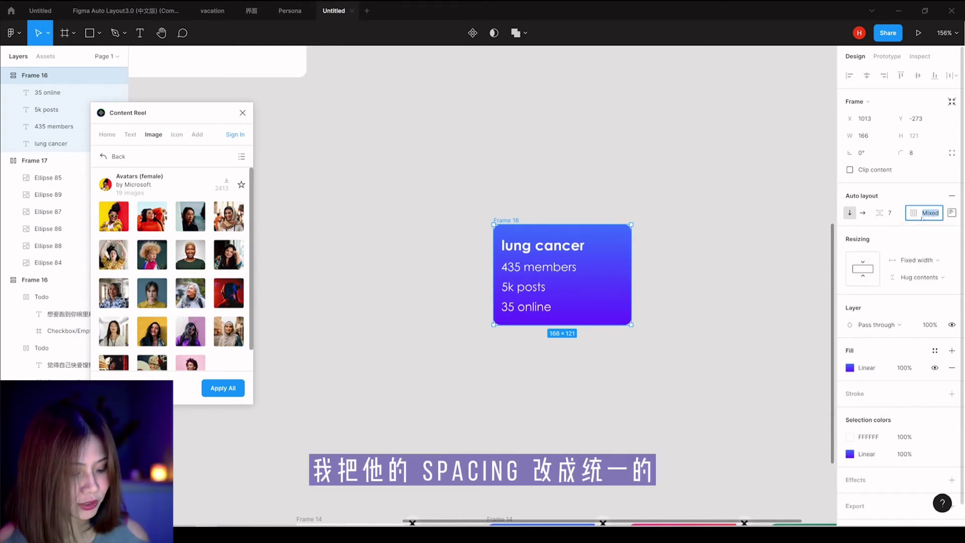
{"action": "type", "text": "15"}
{"action": "key", "text": "Return"}
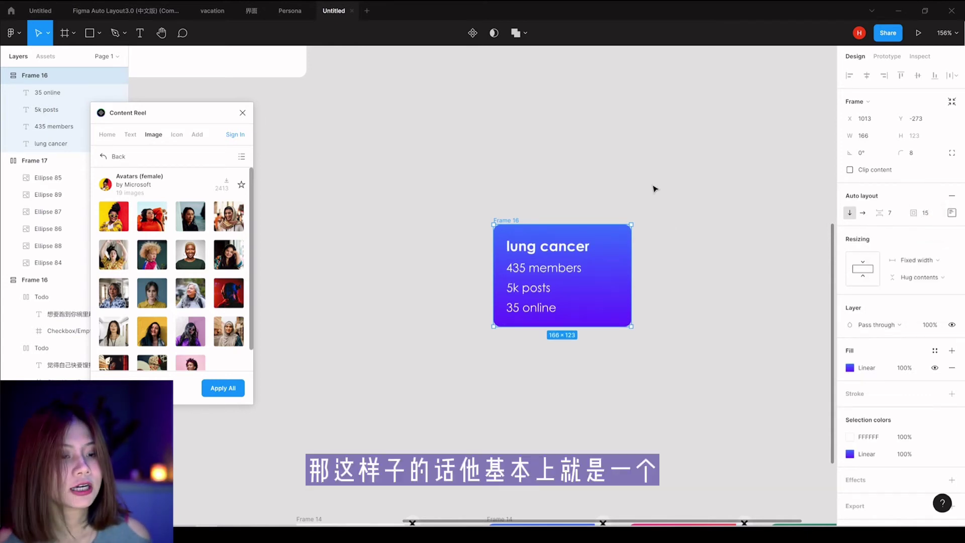
Step: Widen the card from 166 to 217 wide
{"action": "left_click", "coordinate": [648, 226]}
{"action": "left_click", "coordinate": [512, 220]}
{"action": "left_click_drag", "start_coordinate": [631, 262], "coordinate": [673, 261]}
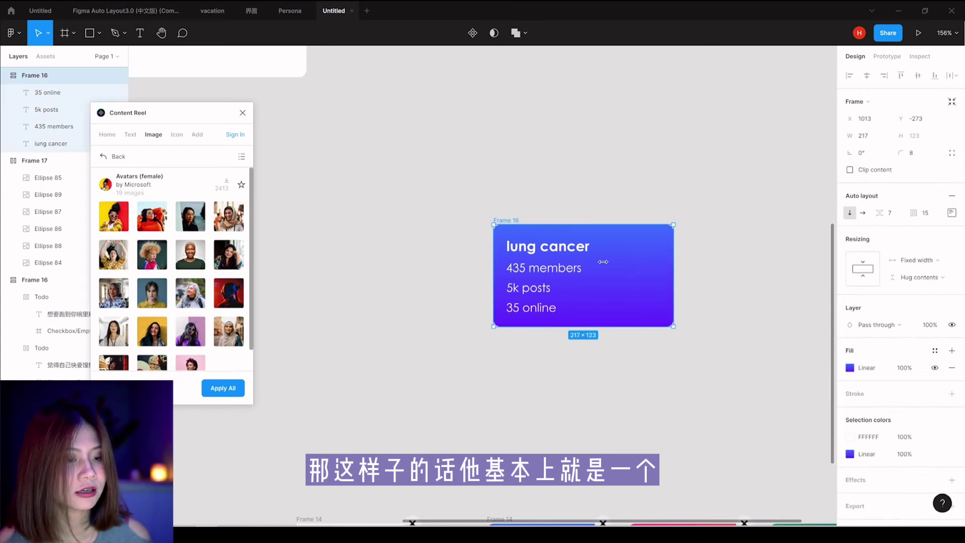
{"action": "left_click_drag", "start_coordinate": [603, 262], "coordinate": [680, 261]}
Step: Set the lung cancer title's horizontal resizing to Fill container
{"action": "left_click", "coordinate": [618, 216]}
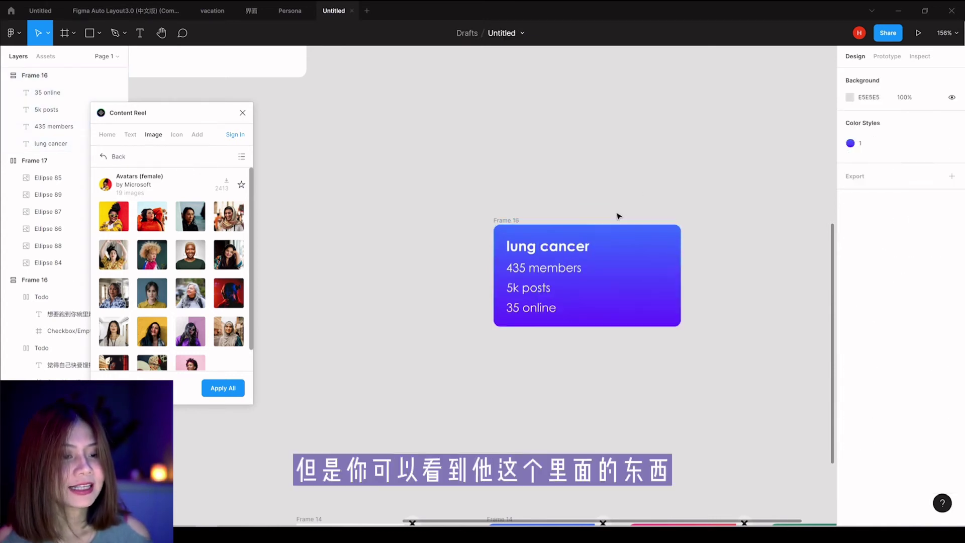
{"action": "left_click", "coordinate": [557, 253]}
{"action": "left_click", "coordinate": [578, 200]}
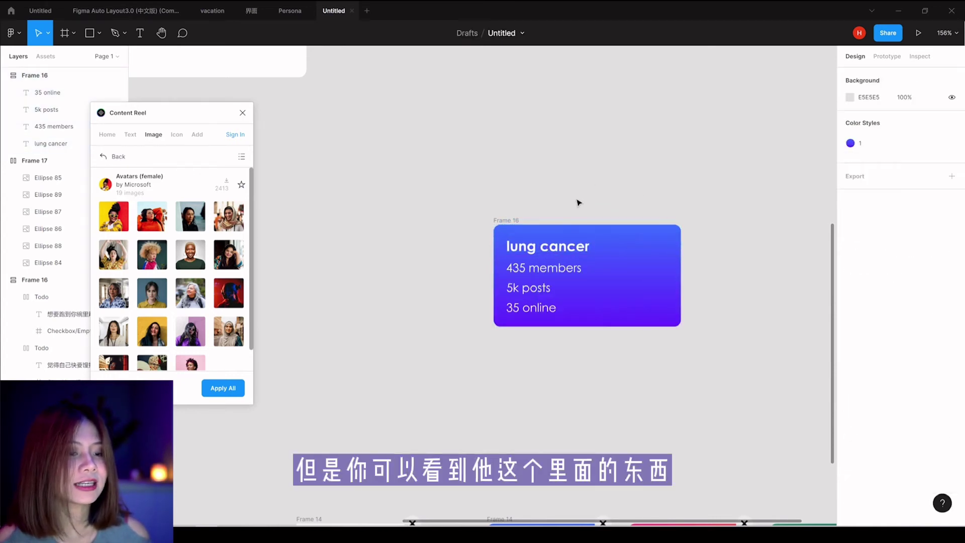
{"action": "left_click", "coordinate": [549, 254]}
{"action": "left_click", "coordinate": [590, 208]}
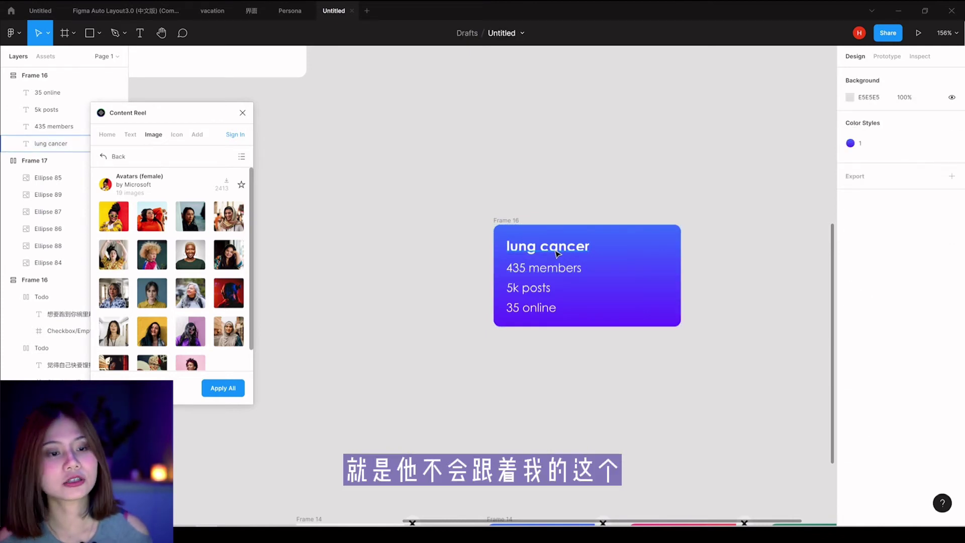
{"action": "left_click", "coordinate": [546, 251]}
{"action": "left_click", "coordinate": [545, 254]}
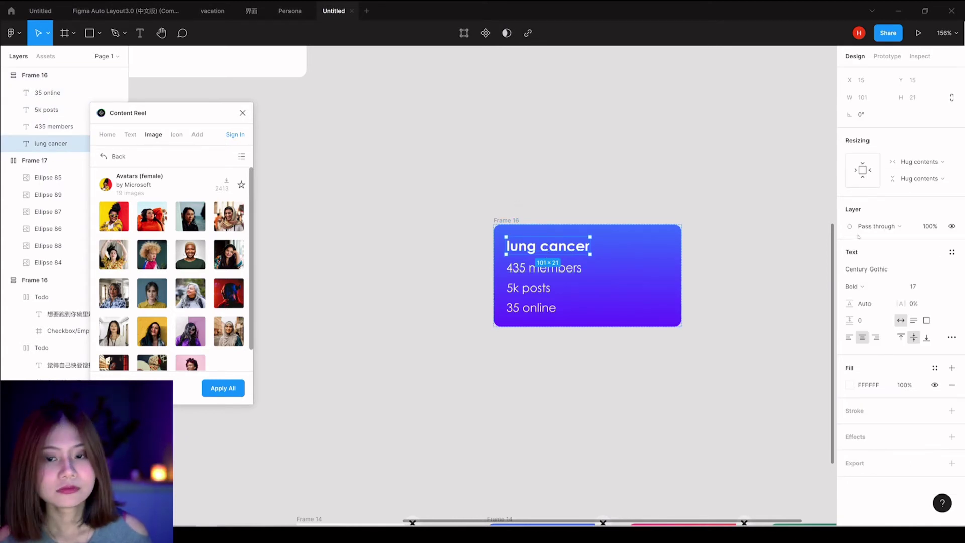
{"action": "left_click", "coordinate": [917, 162]}
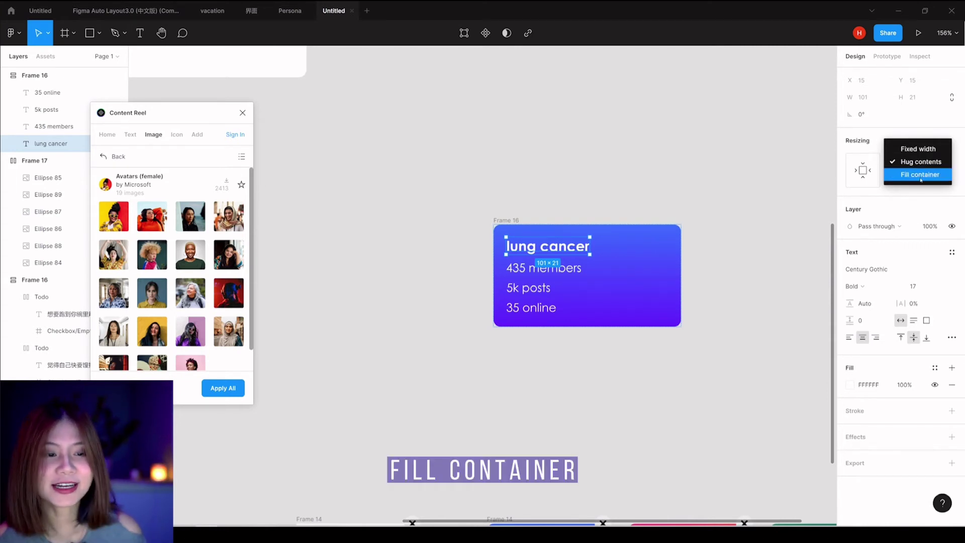
{"action": "left_click", "coordinate": [919, 176]}
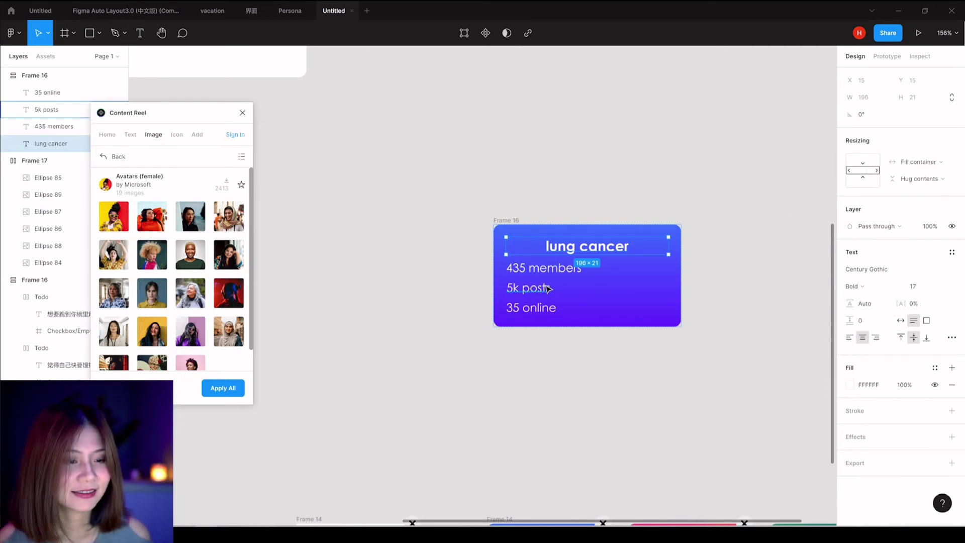
Step: Make the 435 members, 5k posts and 35 online lines fill the container and left-align them
{"action": "left_click", "coordinate": [541, 271]}
{"action": "left_click", "coordinate": [534, 292], "text": "shift"}
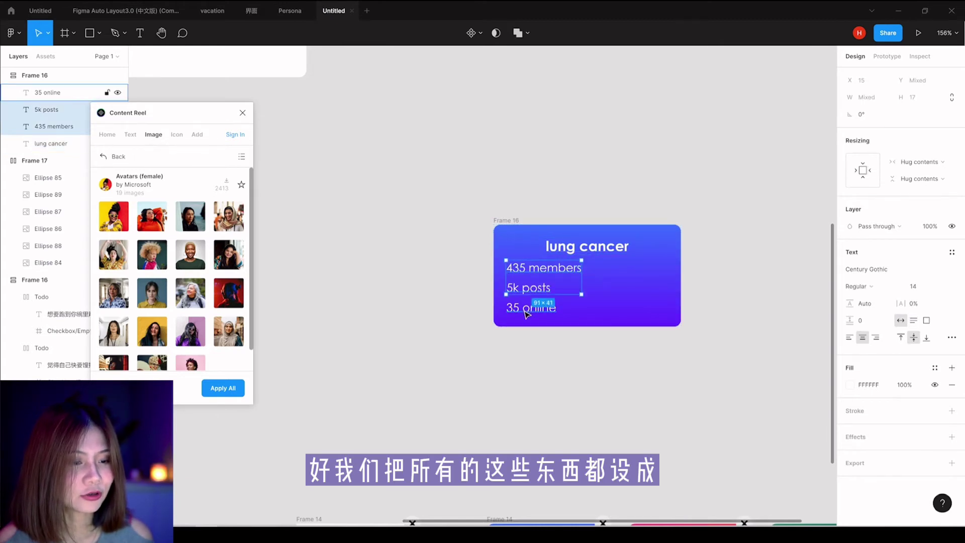
{"action": "left_click", "coordinate": [919, 162]}
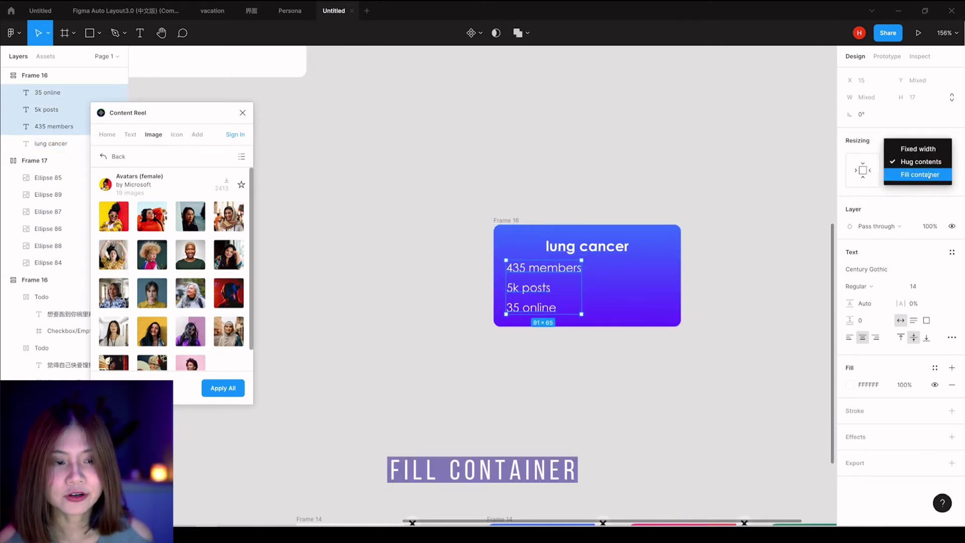
{"action": "left_click", "coordinate": [918, 174]}
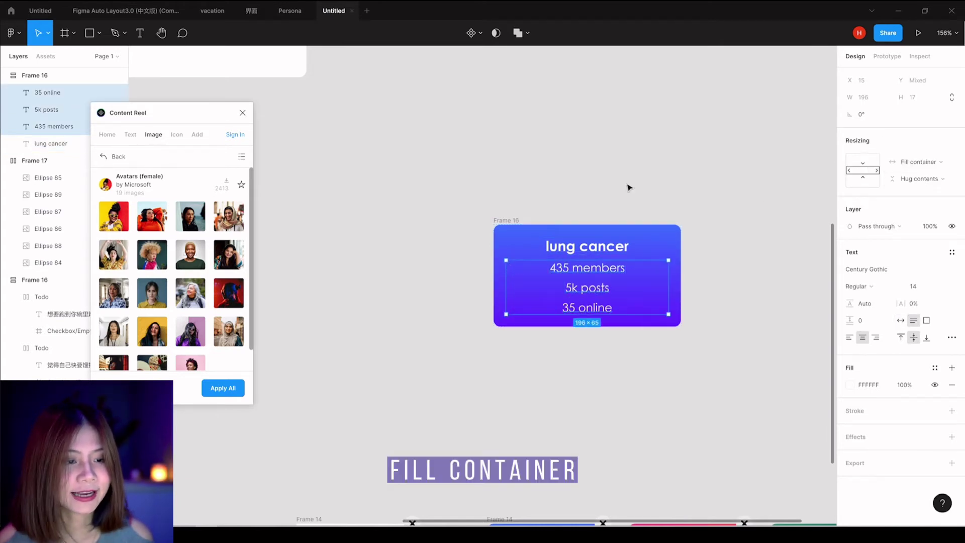
{"action": "left_click", "coordinate": [850, 338]}
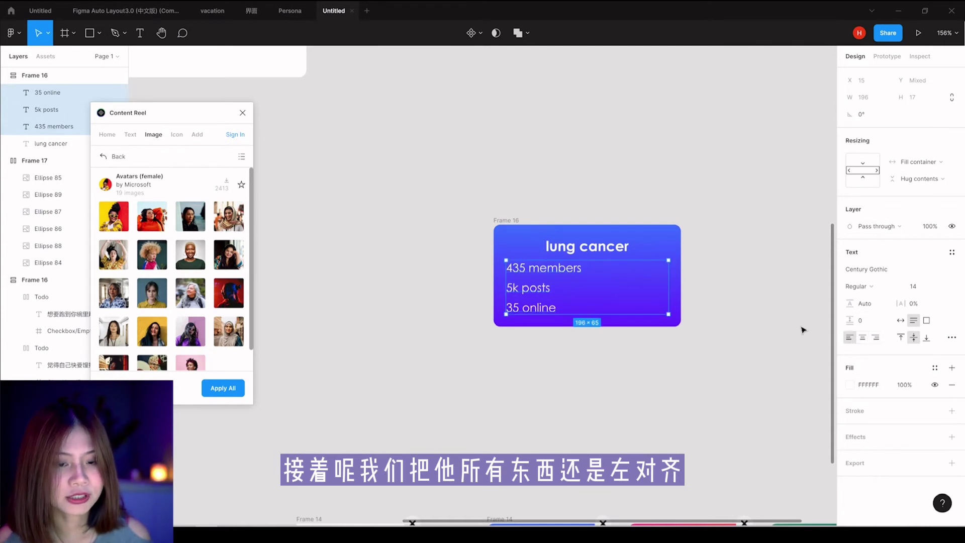
Step: Left-align the lung cancer title, then resize the card to check the text rewraps
{"action": "left_click", "coordinate": [593, 249]}
{"action": "left_click", "coordinate": [849, 337]}
{"action": "left_click", "coordinate": [513, 221]}
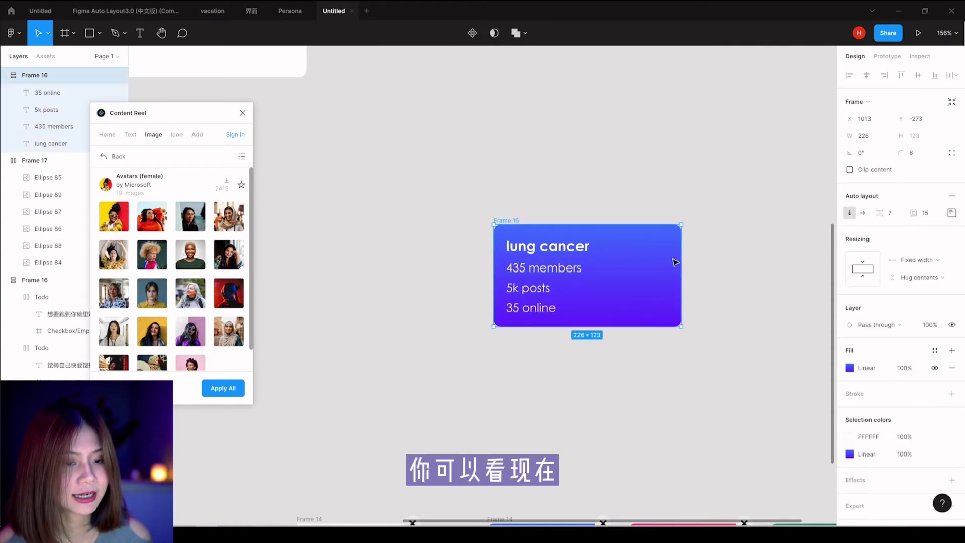
{"action": "mouse_move", "coordinate": [681, 258]}
{"action": "left_mouse_down"}
{"action": "mouse_move", "coordinate": [551, 265]}
{"action": "mouse_move", "coordinate": [678, 264]}
{"action": "left_mouse_up"}
{"action": "left_click", "coordinate": [719, 289]}
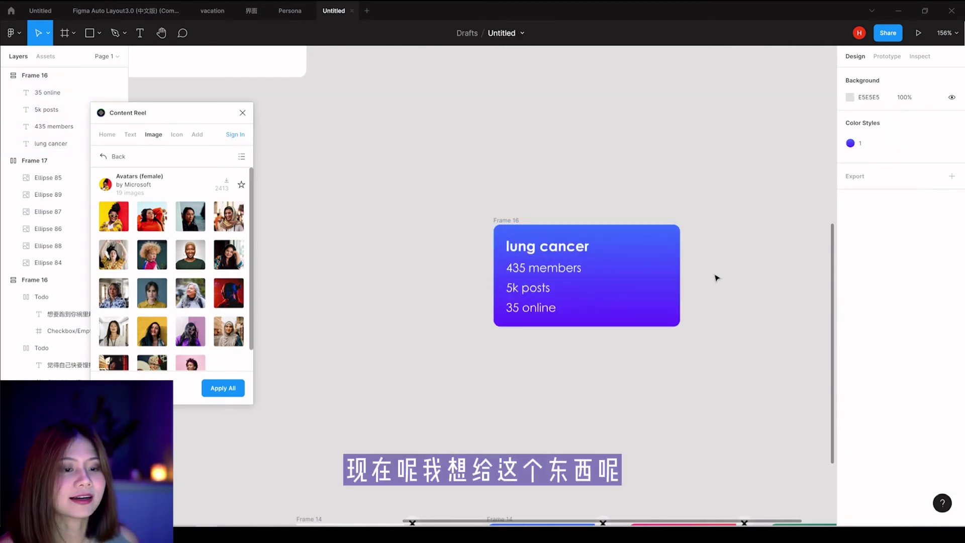
Step: Alt-drag a copy of the X close button from another card into Frame 16
{"action": "scroll", "coordinate": [716, 278], "scroll_direction": "down", "scroll_amount": 3}
{"action": "left_click", "coordinate": [537, 121]}
{"action": "left_click", "coordinate": [451, 426]}
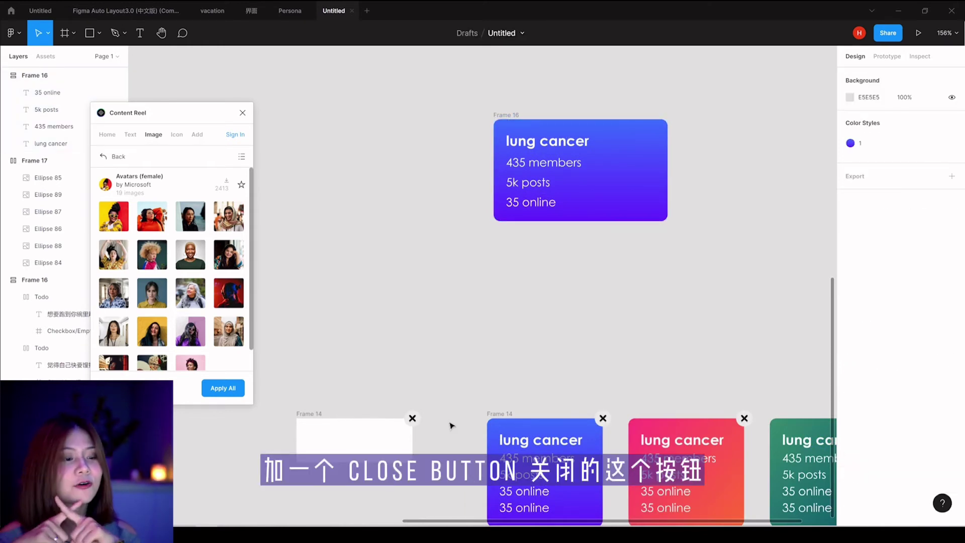
{"action": "left_click", "coordinate": [412, 419]}
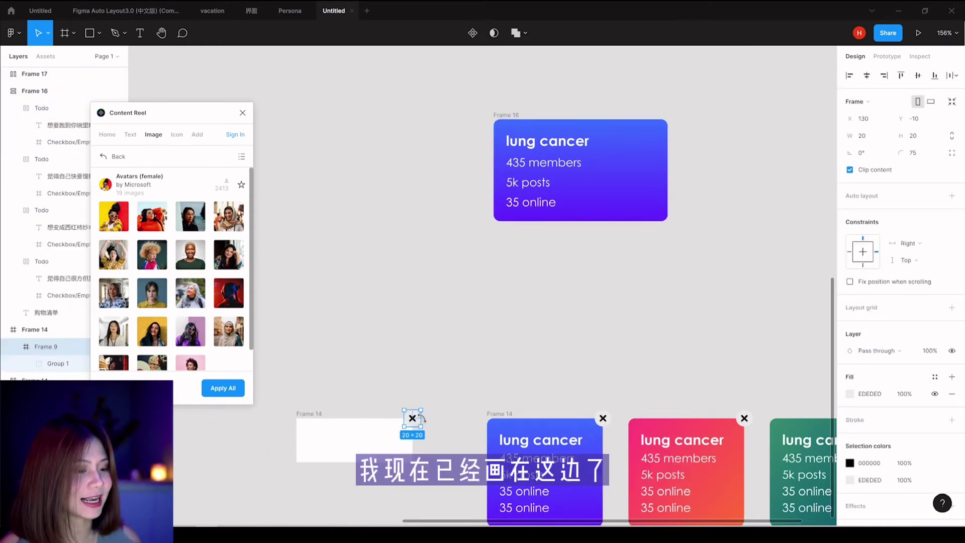
{"action": "left_click", "coordinate": [412, 419]}
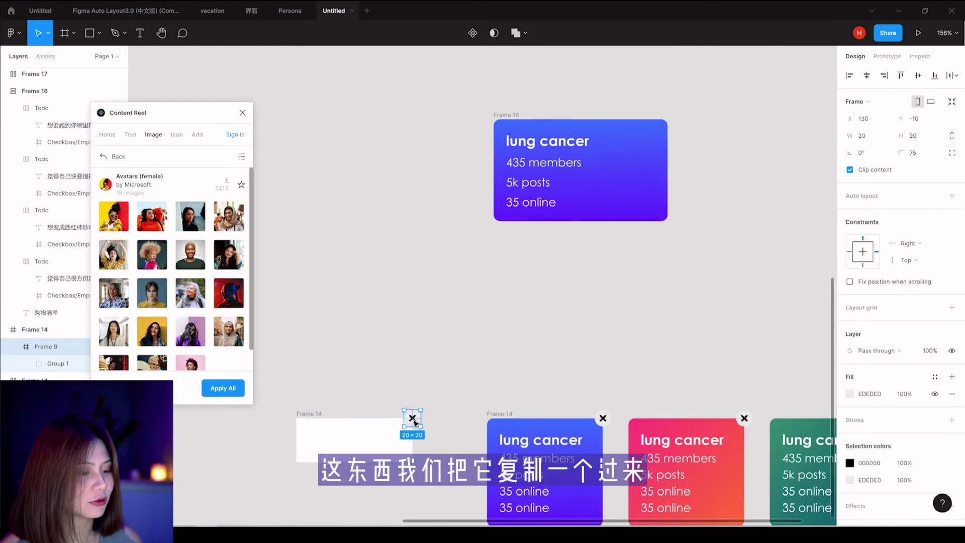
{"action": "key", "text": "Escape"}
{"action": "left_click", "coordinate": [416, 420]}
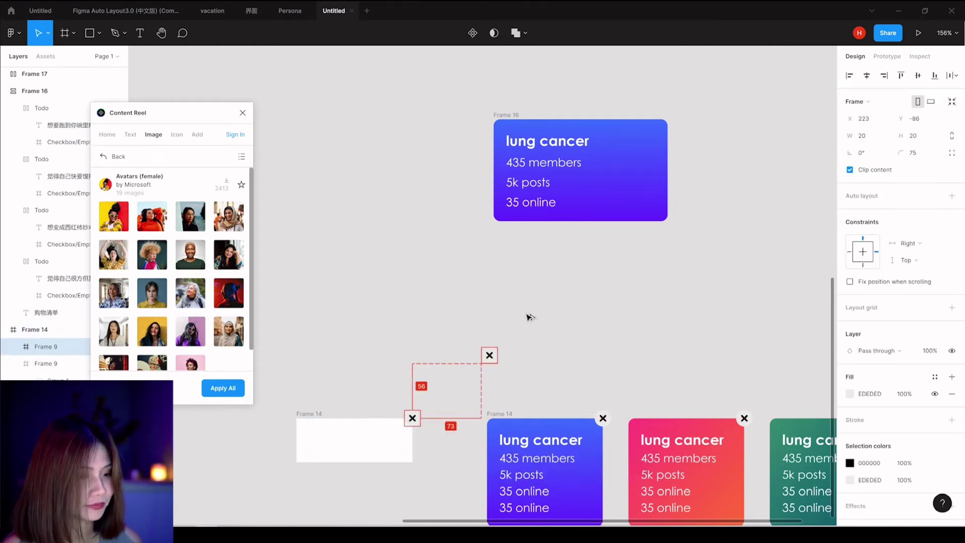
{"action": "left_click_drag", "start_coordinate": [416, 423], "coordinate": [632, 157]}
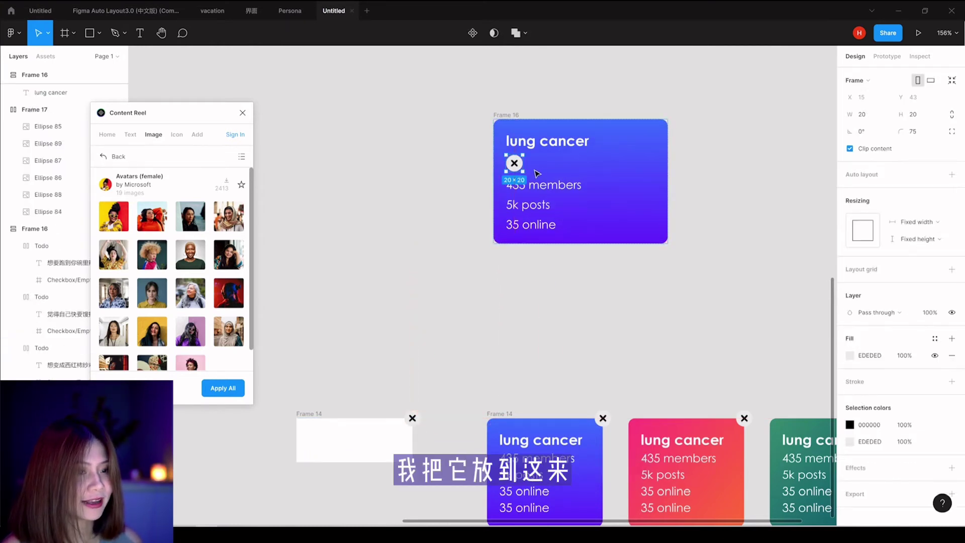
Step: Move the copied X button to the top of the stack, above the lung cancer title
{"action": "key", "text": "Escape"}
{"action": "scroll", "coordinate": [525, 142], "scroll_direction": "up", "scroll_amount": 3}
{"action": "left_click", "coordinate": [506, 173]}
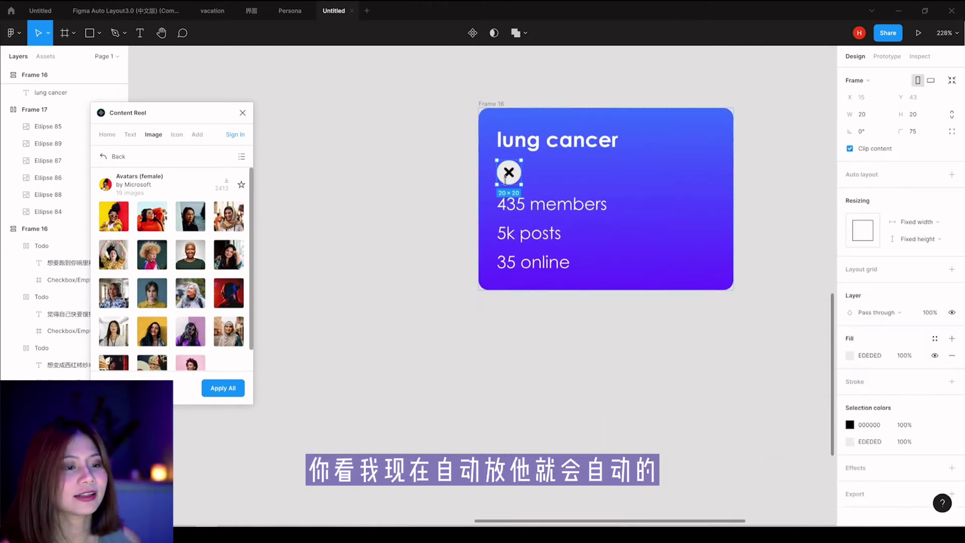
{"action": "left_click_drag", "start_coordinate": [505, 178], "coordinate": [651, 174]}
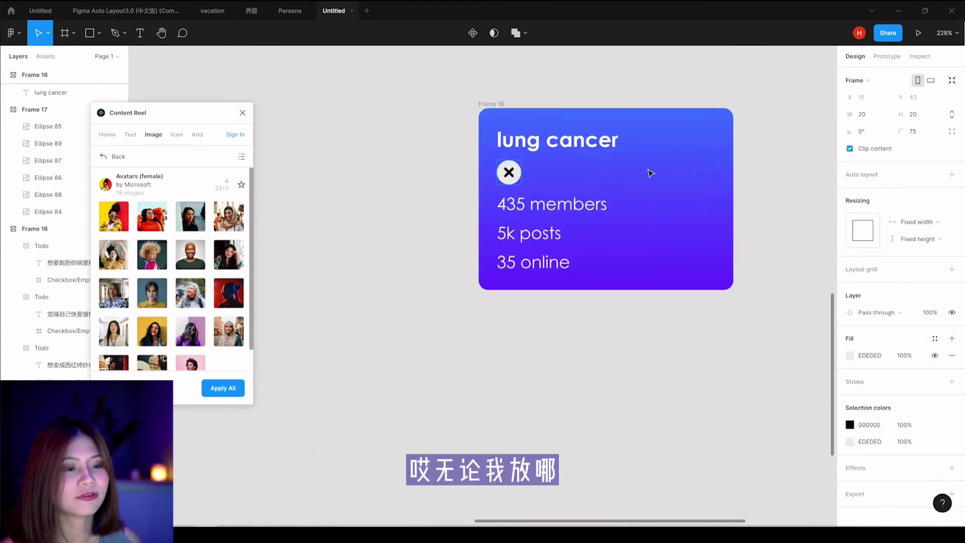
{"action": "left_click_drag", "start_coordinate": [509, 172], "coordinate": [524, 136]}
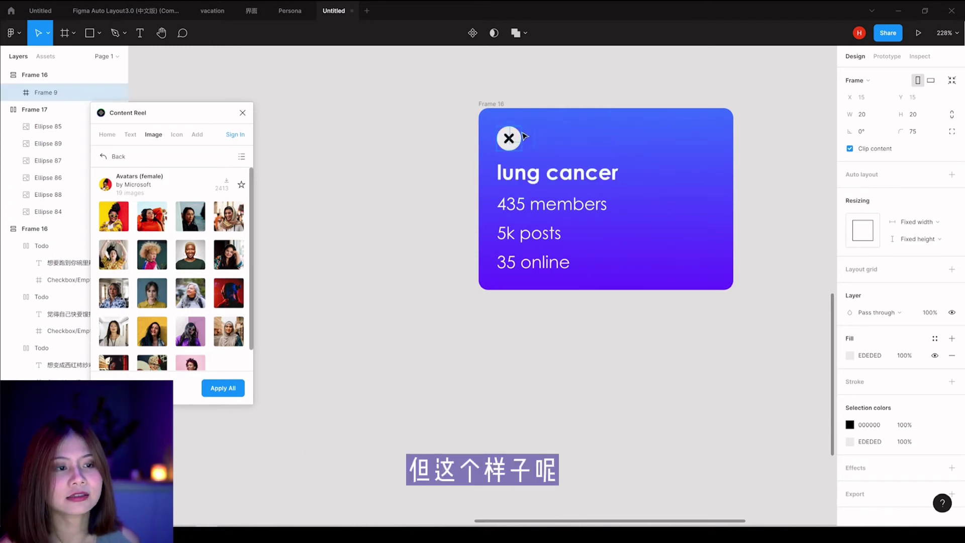
{"action": "mouse_move", "coordinate": [524, 136]}
{"action": "left_mouse_down"}
{"action": "mouse_move", "coordinate": [521, 152]}
{"action": "mouse_move", "coordinate": [591, 148]}
{"action": "left_mouse_up"}
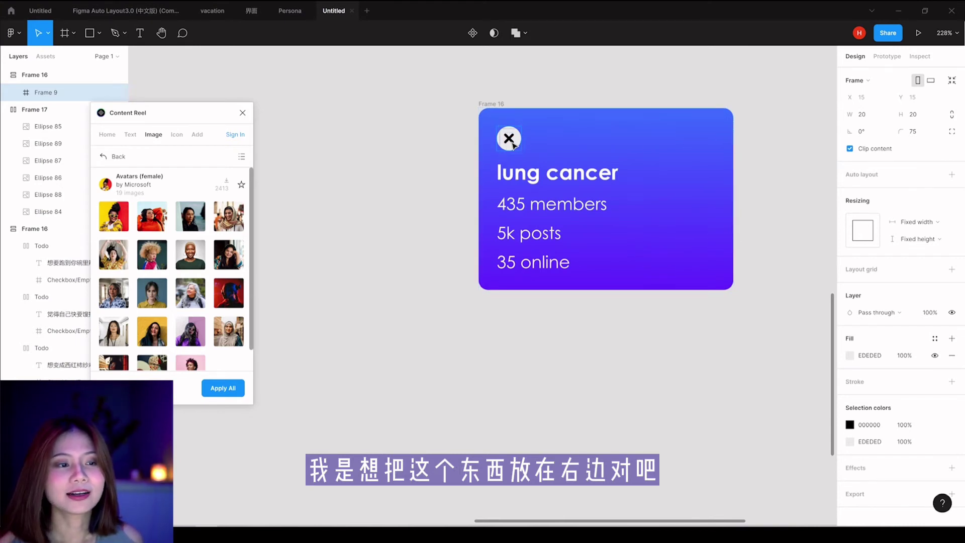
{"action": "left_click", "coordinate": [645, 82]}
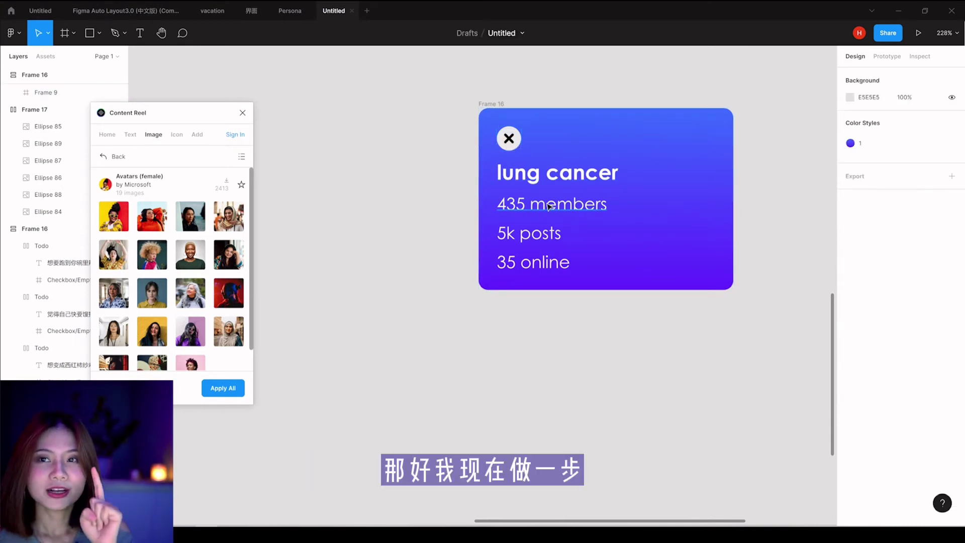
Step: Check the card's stack order: X button, title, then the three stat lines
{"action": "left_click", "coordinate": [513, 141]}
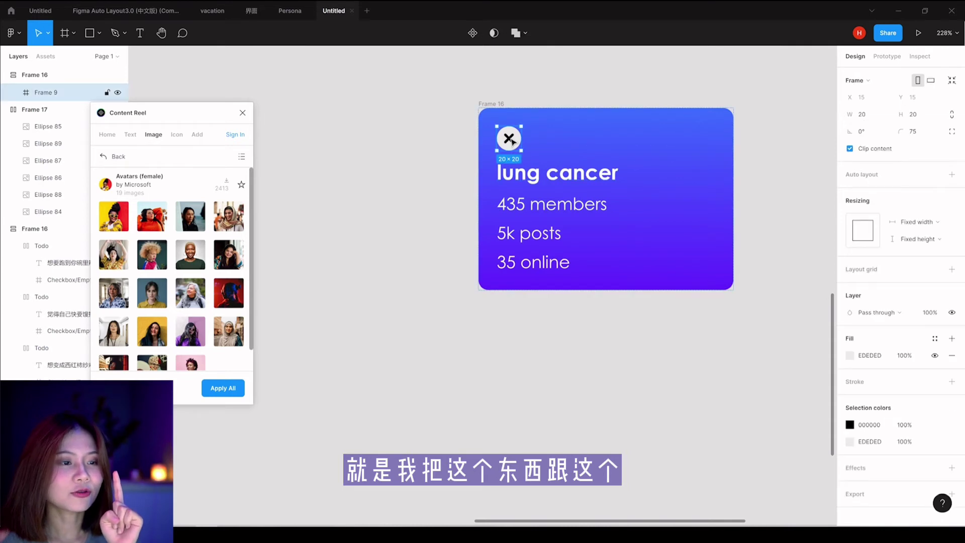
{"action": "left_click", "coordinate": [531, 180]}
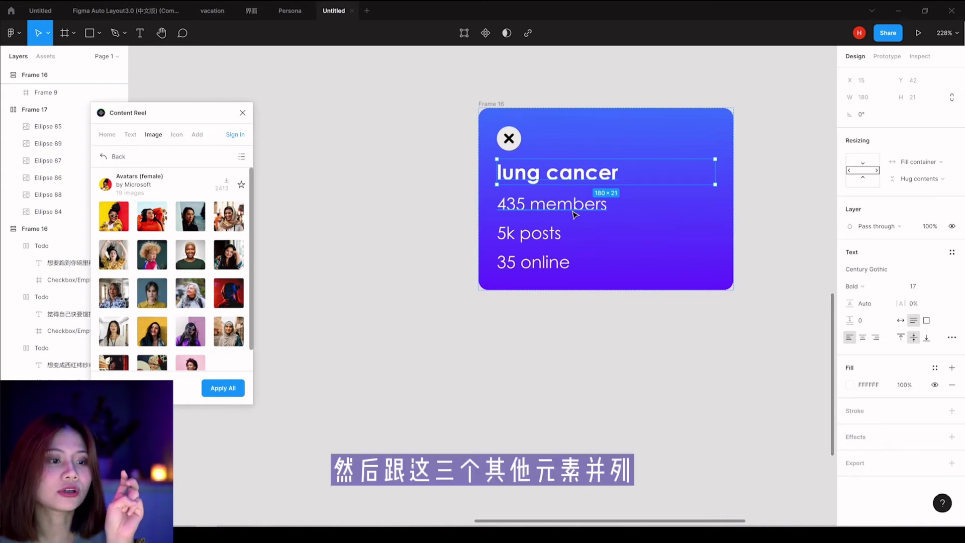
{"action": "left_click", "coordinate": [556, 219]}
{"action": "left_click", "coordinate": [533, 240]}
{"action": "left_click", "coordinate": [530, 259]}
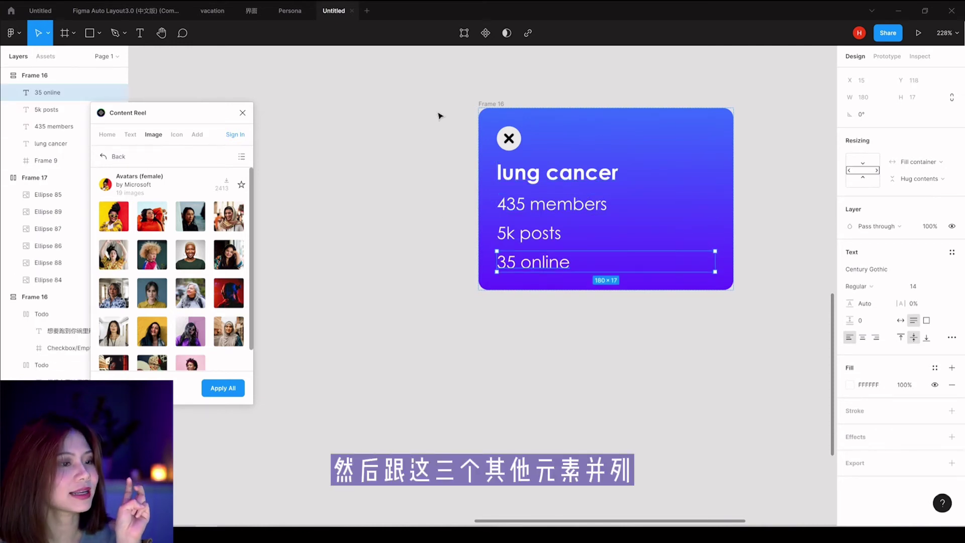
Step: Close the Content Reel panel and step through the card's layers
{"action": "left_click", "coordinate": [242, 113]}
{"action": "left_click", "coordinate": [42, 110]}
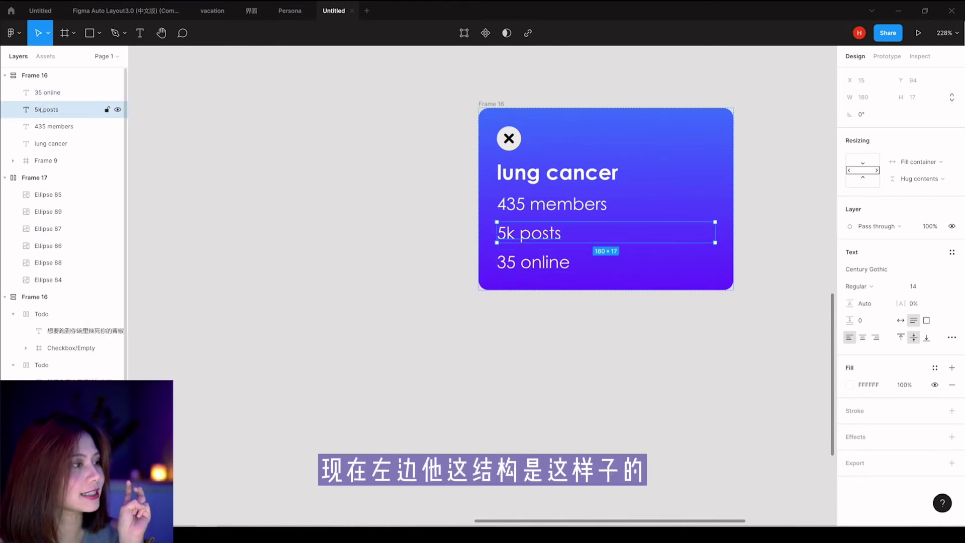
{"action": "key", "text": "Tab"}
{"action": "key", "text": "Tab"}
{"action": "key", "text": "Tab"}
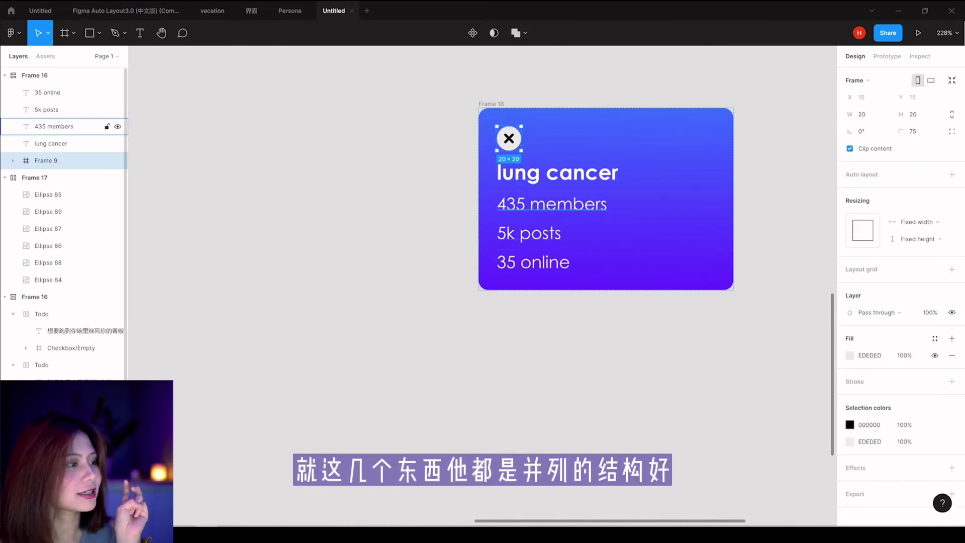
{"action": "key", "text": "shift+Tab"}
{"action": "key", "text": "shift+Tab"}
{"action": "key", "text": "shift+Tab"}
{"action": "key", "text": "shift+Tab"}
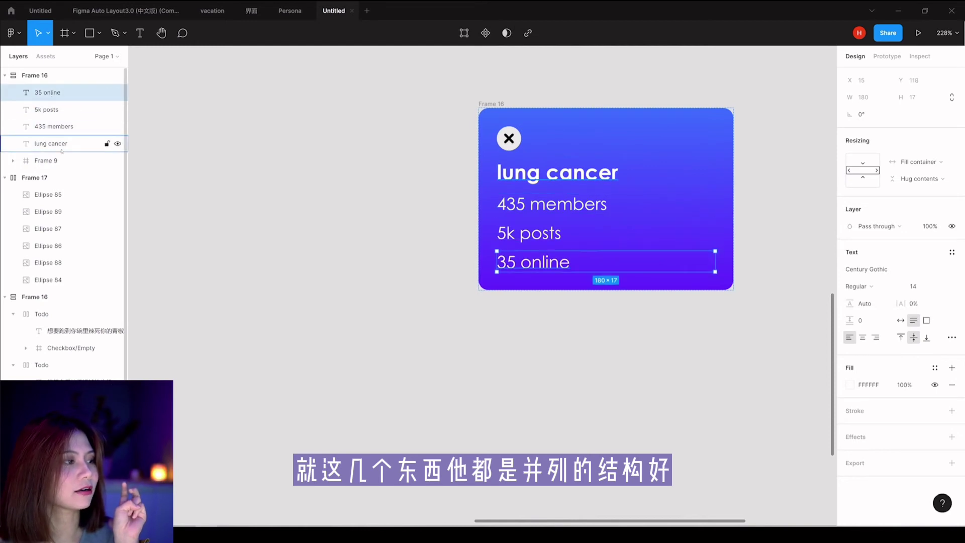
Step: Wrap the X button (Frame 9) and lung cancer title in an auto layout frame with Shift+A
{"action": "left_click", "coordinate": [534, 176]}
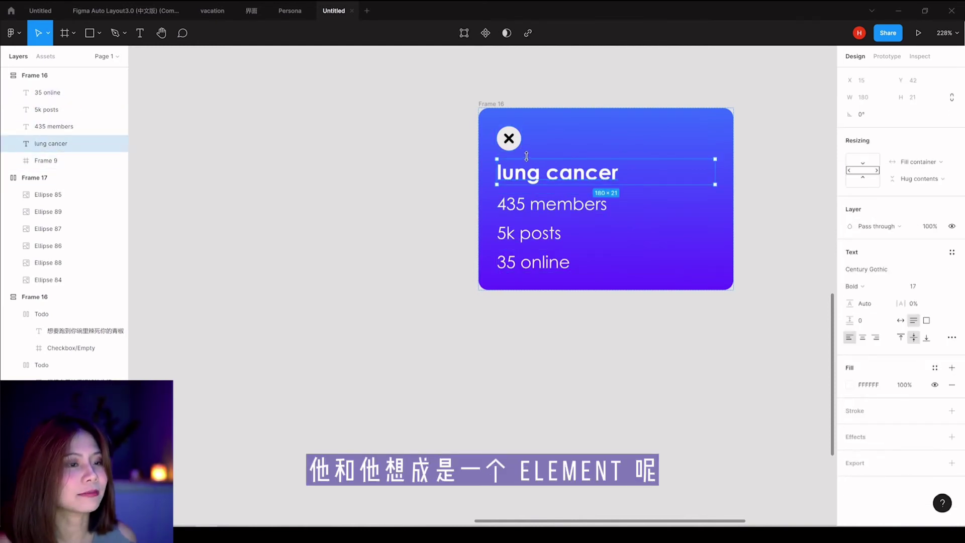
{"action": "left_click", "coordinate": [553, 94]}
{"action": "left_click", "coordinate": [510, 136]}
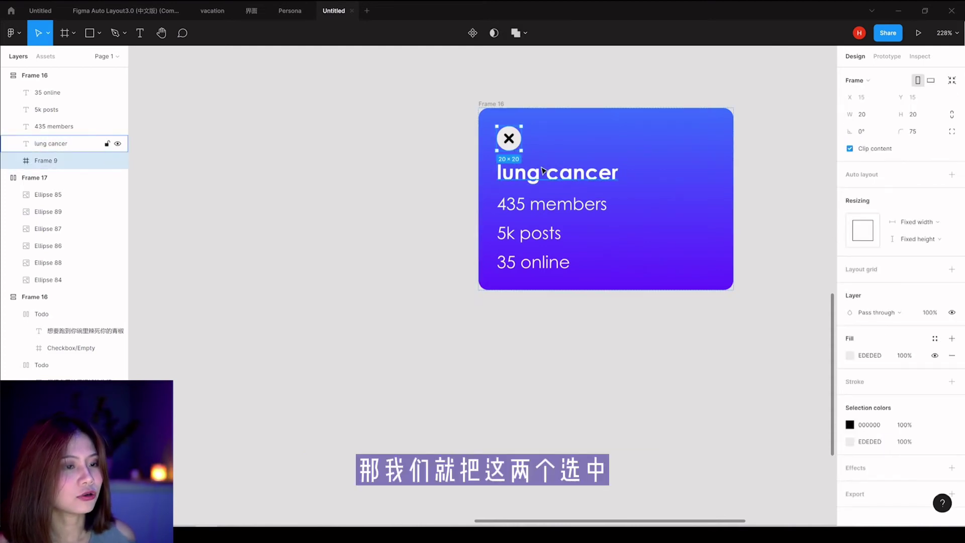
{"action": "left_click", "coordinate": [551, 178], "text": "shift"}
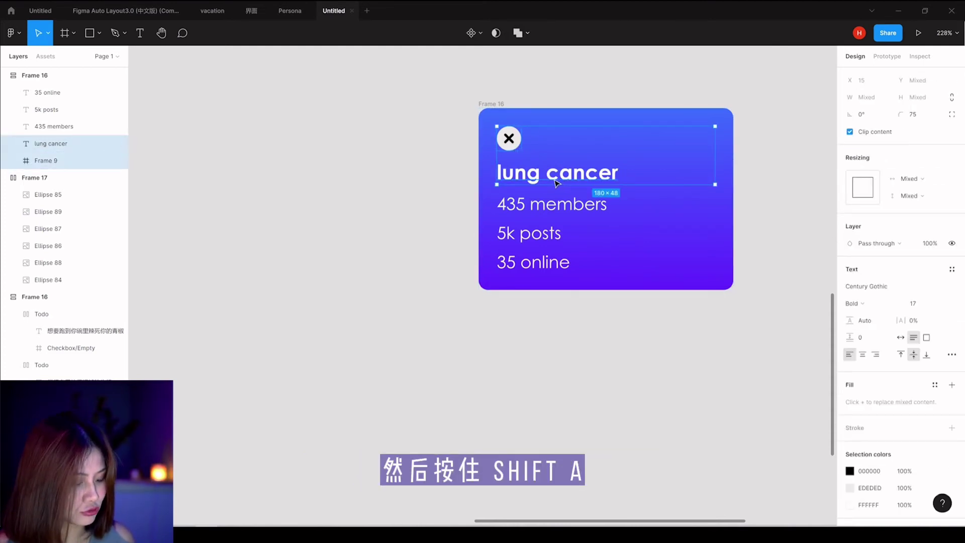
{"action": "key", "text": "shift+a"}
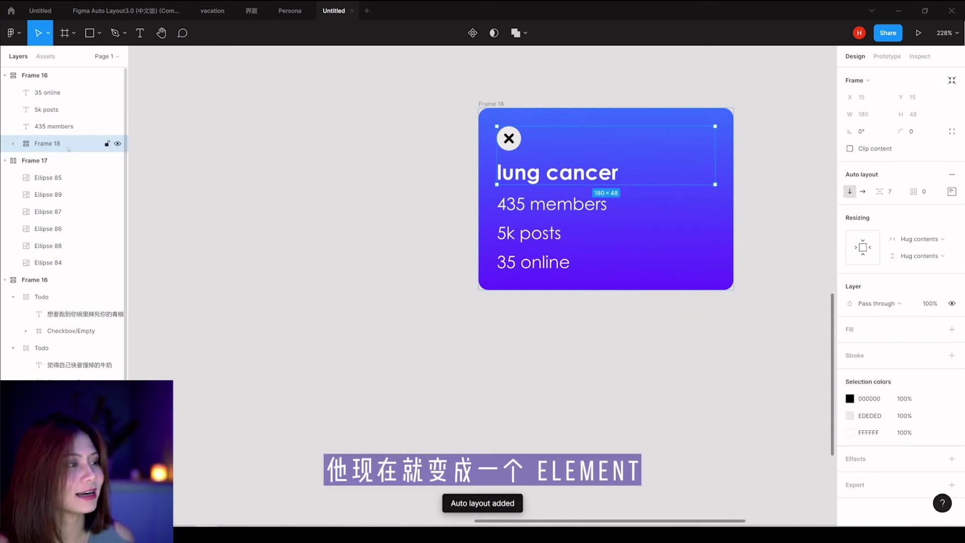
Step: Make Frame 18 horizontal and move the X button after the lung cancer title
{"action": "left_click", "coordinate": [862, 191]}
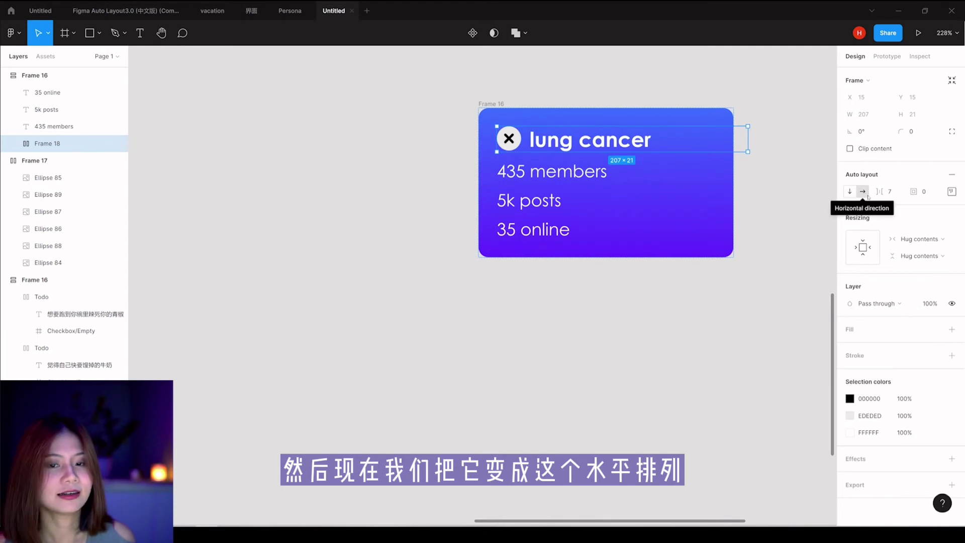
{"action": "left_click_drag", "start_coordinate": [526, 138], "coordinate": [527, 132]}
{"action": "left_click", "coordinate": [849, 192]}
{"action": "left_click", "coordinate": [862, 192]}
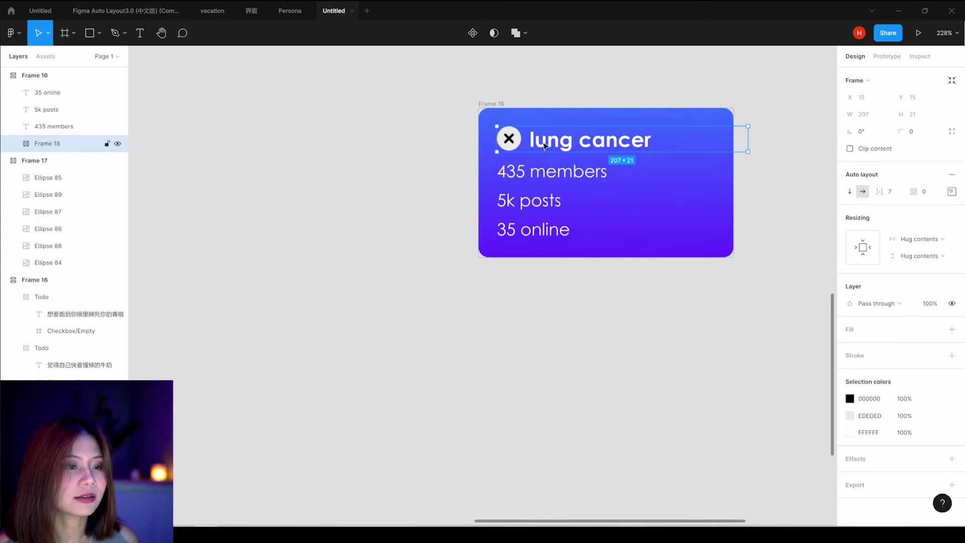
{"action": "double_click", "coordinate": [510, 140]}
{"action": "left_click_drag", "start_coordinate": [511, 142], "coordinate": [723, 145]}
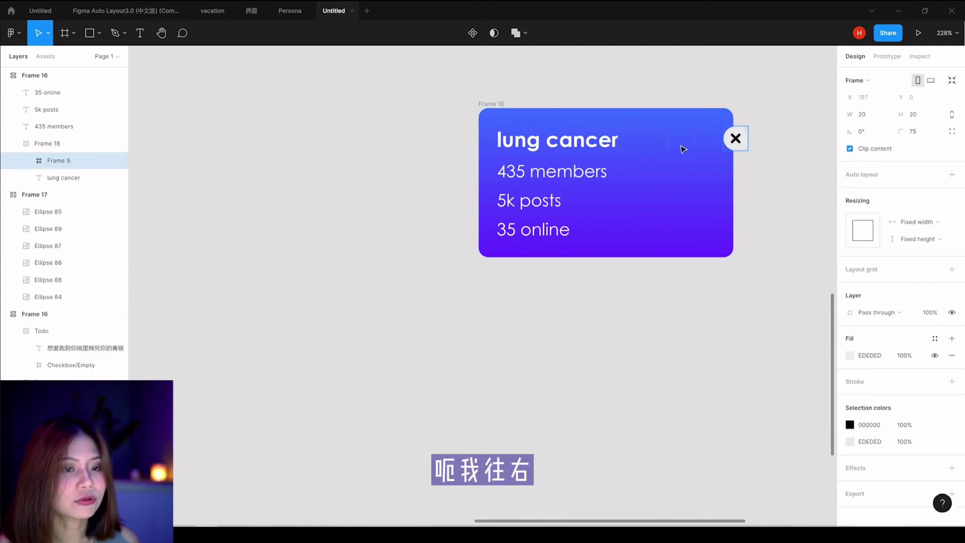
{"action": "left_click", "coordinate": [795, 161]}
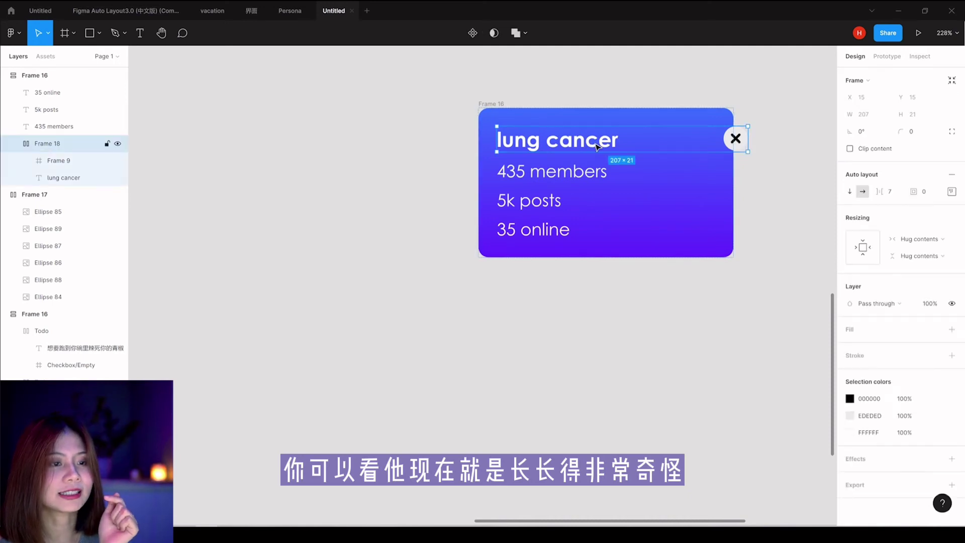
{"action": "left_click", "coordinate": [598, 146]}
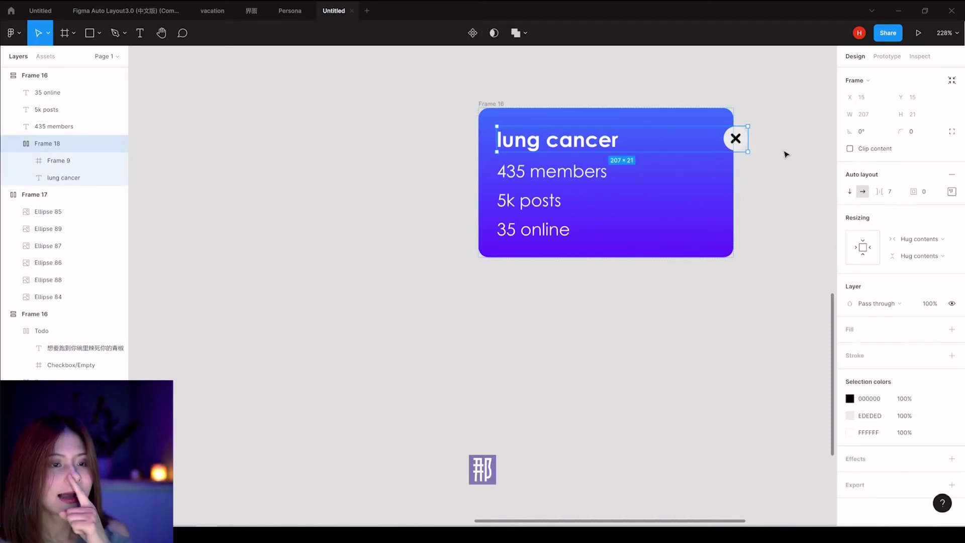
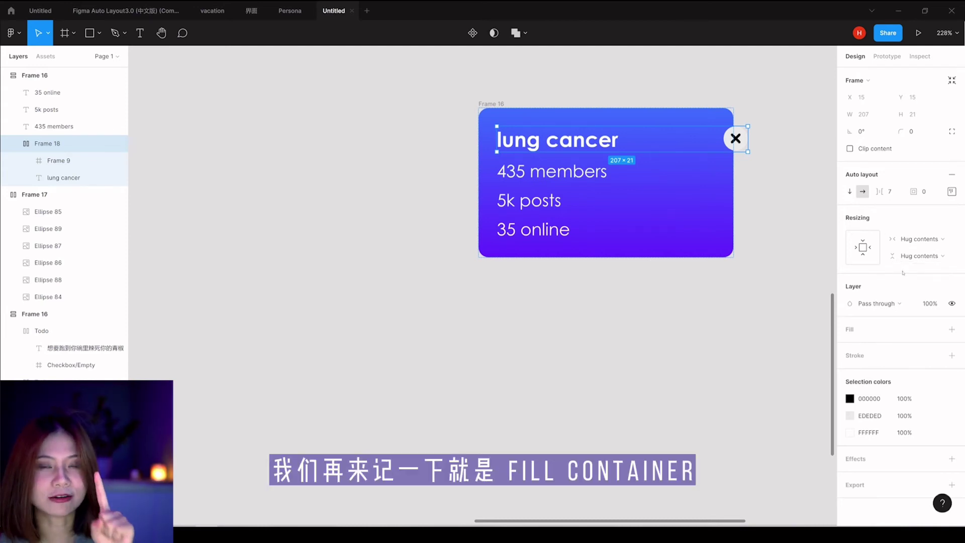
Step: Set the lung cancer title row Frame 18 to Fill container width
{"action": "left_click", "coordinate": [914, 238]}
{"action": "left_click", "coordinate": [914, 251]}
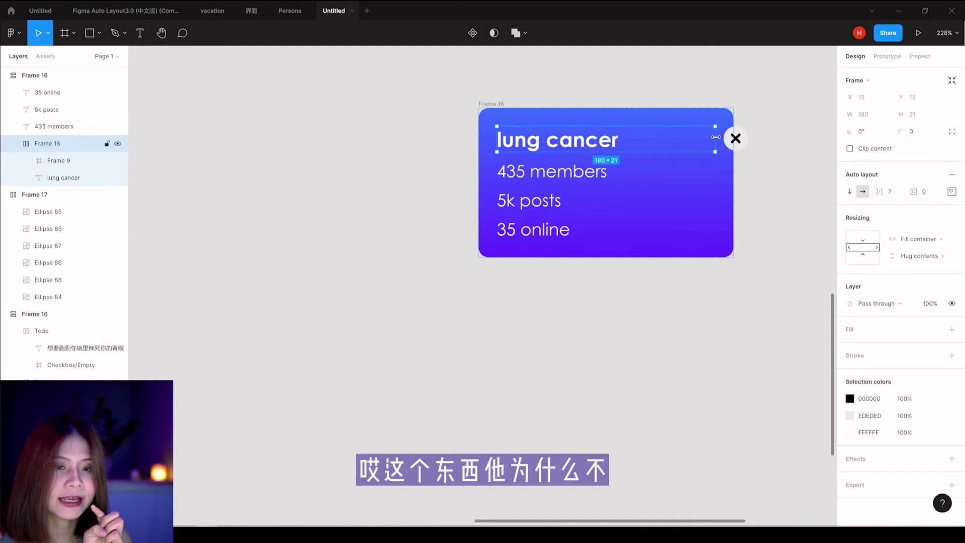
{"action": "left_click", "coordinate": [736, 140]}
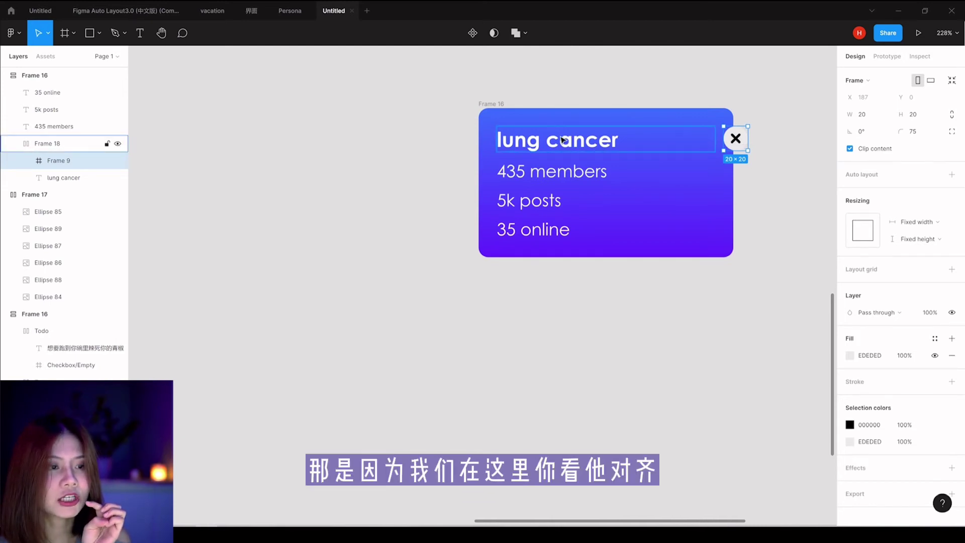
Step: Center-align the title row's items and switch spacing from Packed to Space between
{"action": "left_click", "coordinate": [599, 151]}
{"action": "left_click", "coordinate": [952, 193]}
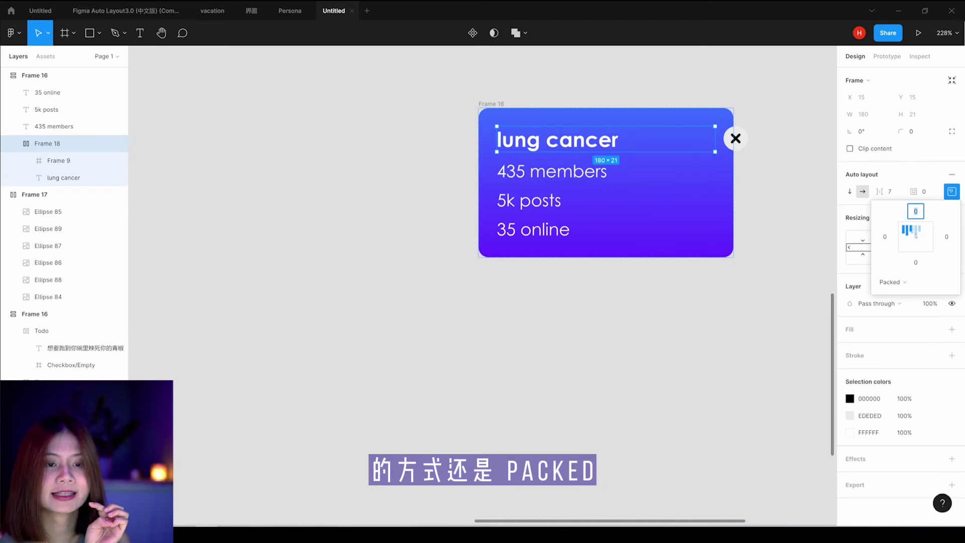
{"action": "left_click", "coordinate": [915, 236]}
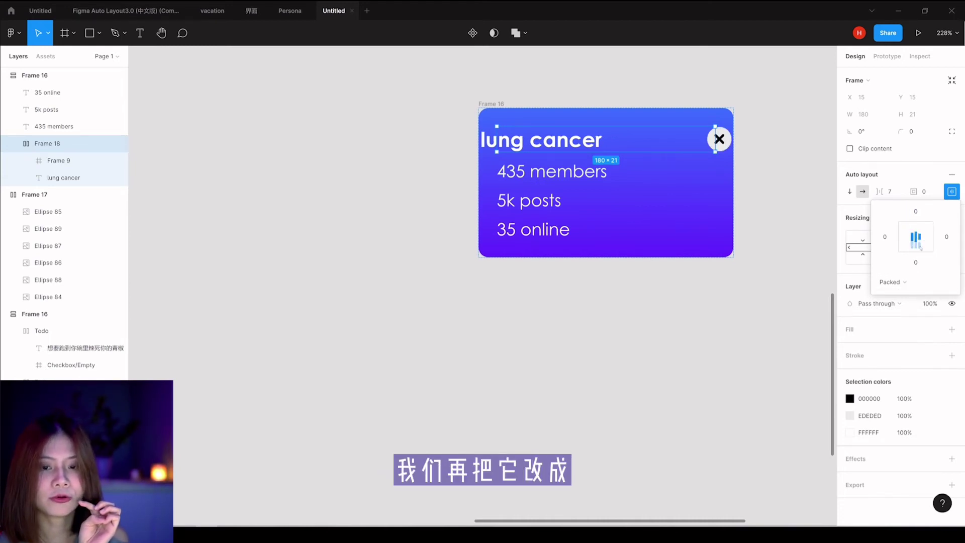
{"action": "left_click", "coordinate": [904, 284]}
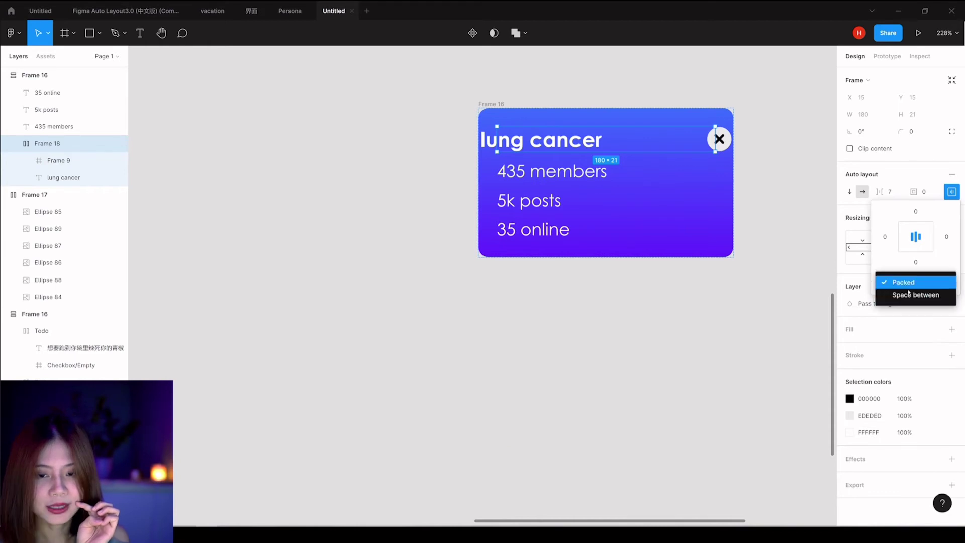
{"action": "left_click", "coordinate": [910, 295]}
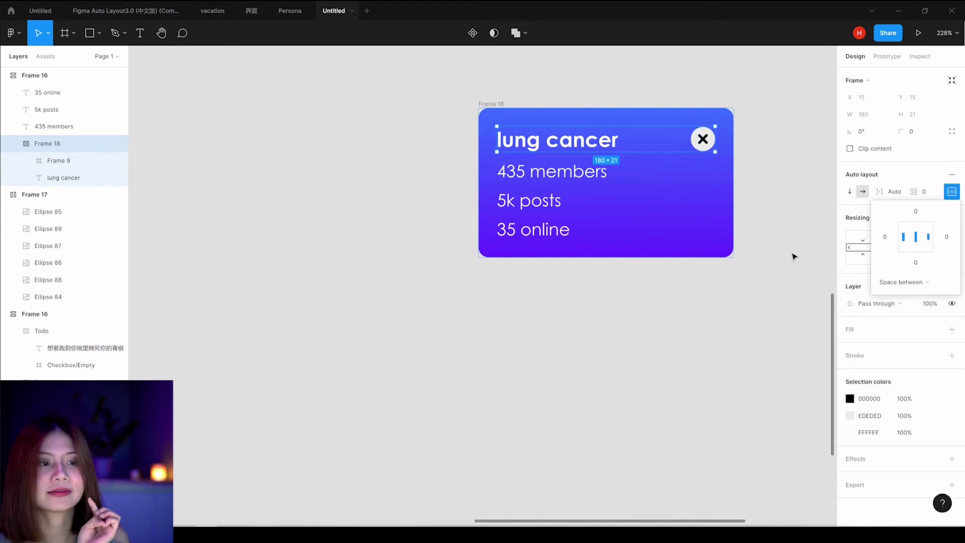
{"action": "left_click", "coordinate": [792, 259]}
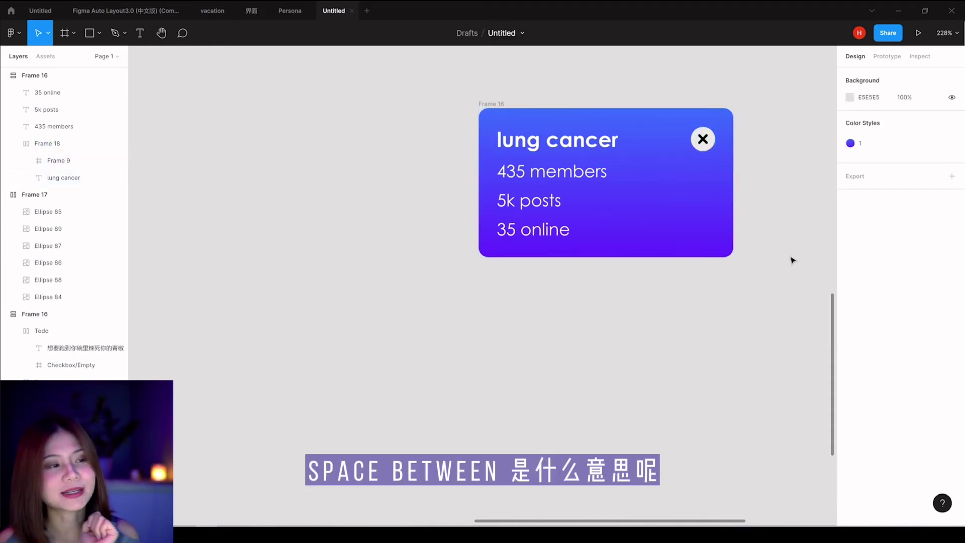
Step: Widen avatar row Frame 17 to 267 so its six portraits spread out
{"action": "scroll", "coordinate": [784, 255], "scroll_direction": "down", "scroll_amount": 3, "text": "ctrl"}
{"action": "scroll", "coordinate": [653, 277], "scroll_direction": "down", "scroll_amount": 4, "text": "ctrl"}
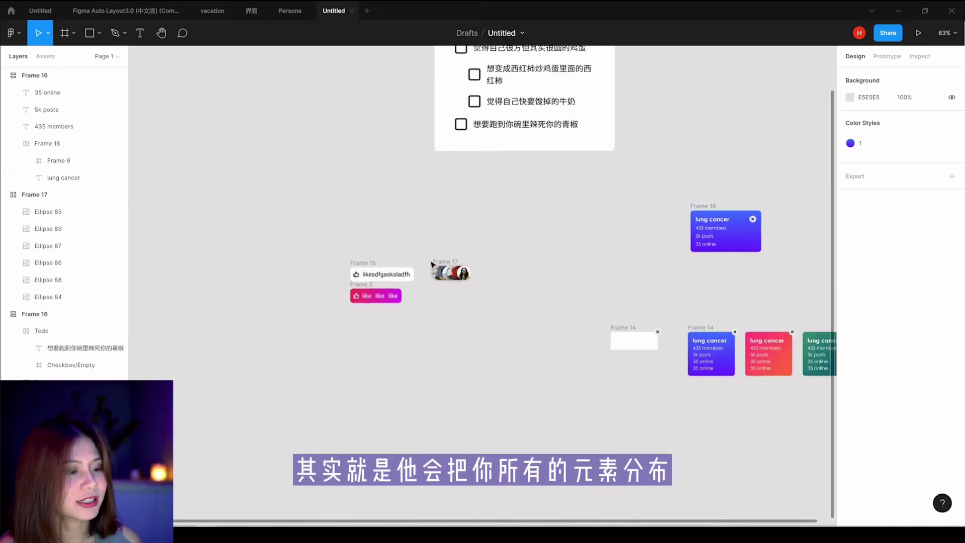
{"action": "left_click", "coordinate": [451, 273]}
{"action": "scroll", "coordinate": [462, 277], "scroll_direction": "up", "scroll_amount": 3, "text": "ctrl"}
{"action": "left_click_drag", "start_coordinate": [515, 275], "coordinate": [562, 275]}
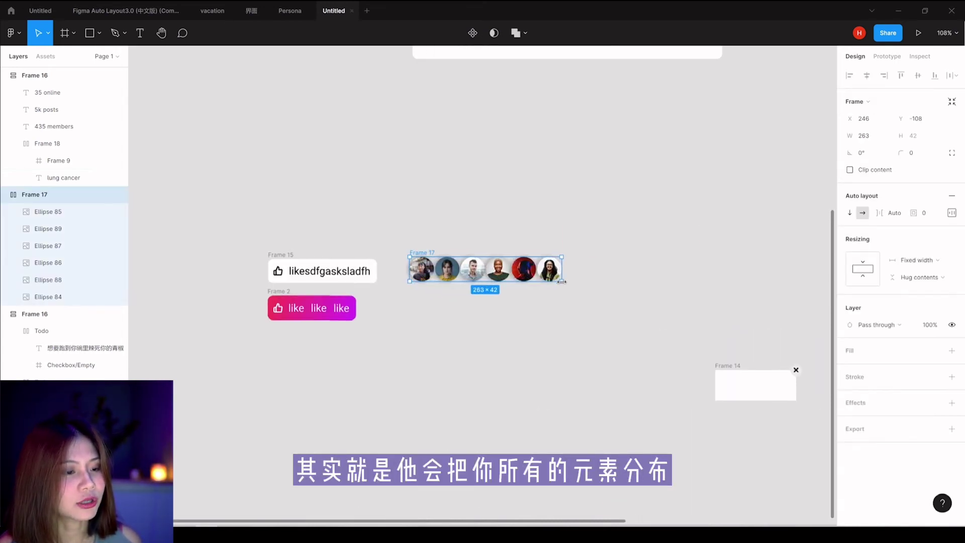
Step: Zoom back to the lung cancer card and select title row Frame 18
{"action": "scroll", "coordinate": [500, 271], "scroll_direction": "up", "scroll_amount": 3, "text": "ctrl"}
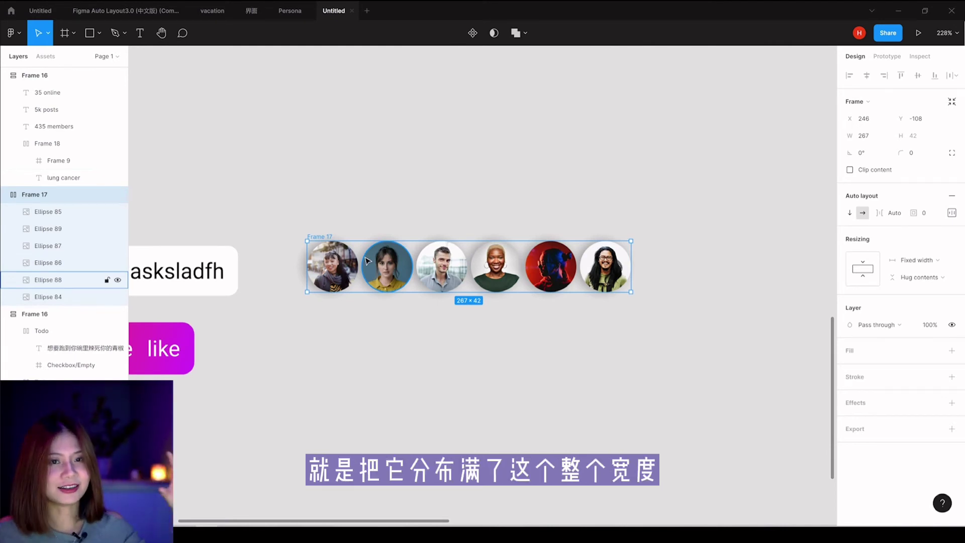
{"action": "scroll", "coordinate": [367, 261], "scroll_direction": "down", "scroll_amount": 3, "text": "ctrl"}
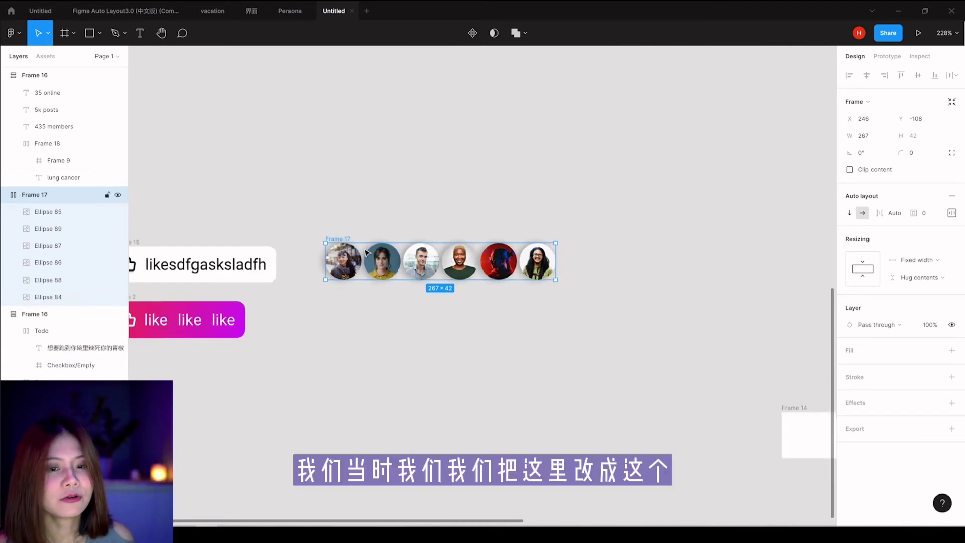
{"action": "scroll", "coordinate": [508, 217], "scroll_direction": "down", "scroll_amount": 2, "text": "ctrl"}
{"action": "scroll", "coordinate": [583, 221], "scroll_direction": "up", "scroll_amount": 2, "text": "ctrl"}
{"action": "scroll", "coordinate": [584, 224], "scroll_direction": "up", "scroll_amount": 3, "text": "ctrl"}
{"action": "left_click", "coordinate": [593, 223]}
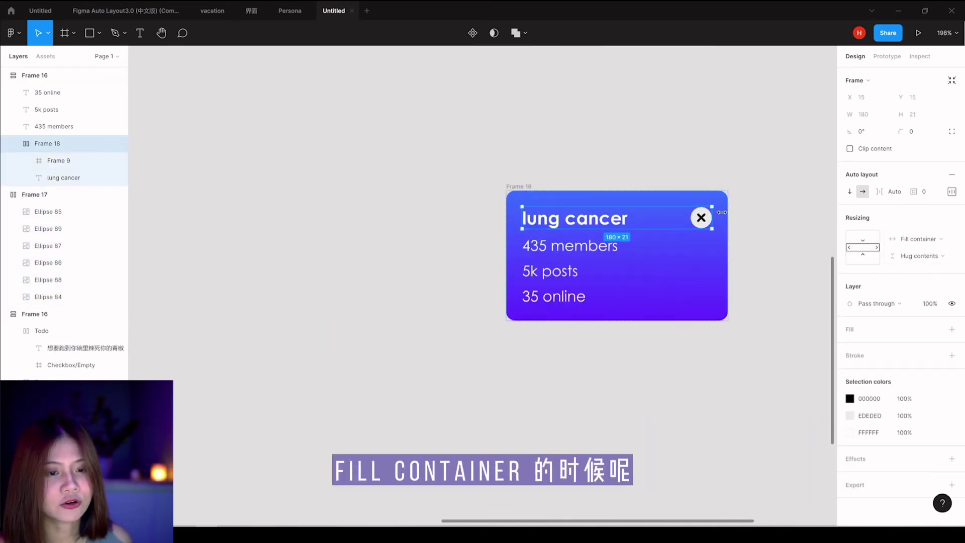
Step: Widen lung cancer card Frame 16 to about 265
{"action": "left_click", "coordinate": [733, 249]}
{"action": "left_click", "coordinate": [576, 189]}
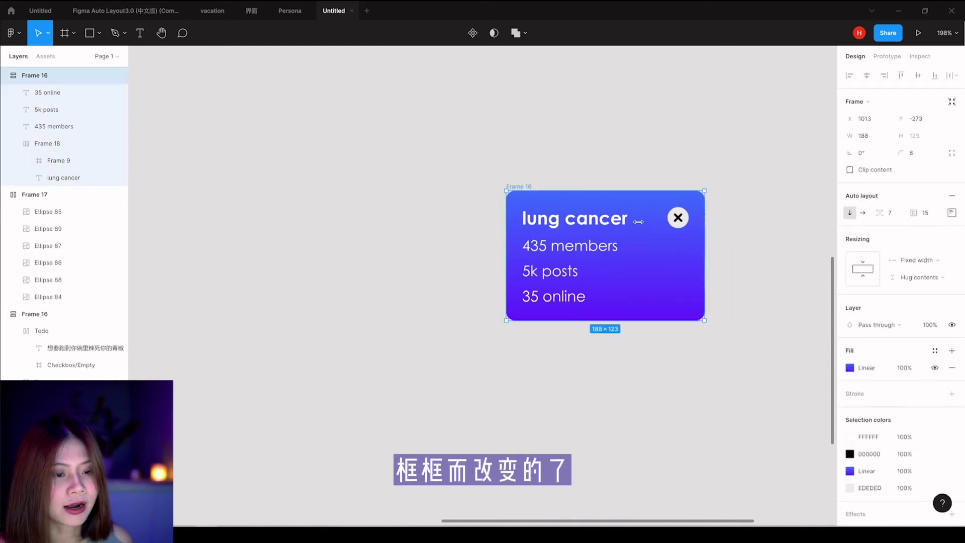
{"action": "left_click_drag", "start_coordinate": [727, 256], "coordinate": [785, 255]}
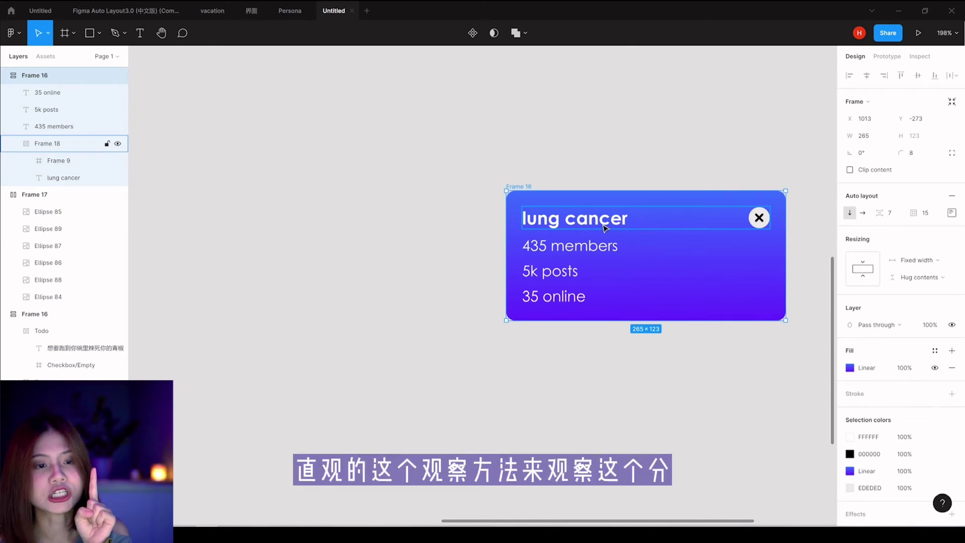
Step: Give title row Frame 18 a temporary red C23636 fill
{"action": "left_click", "coordinate": [607, 228]}
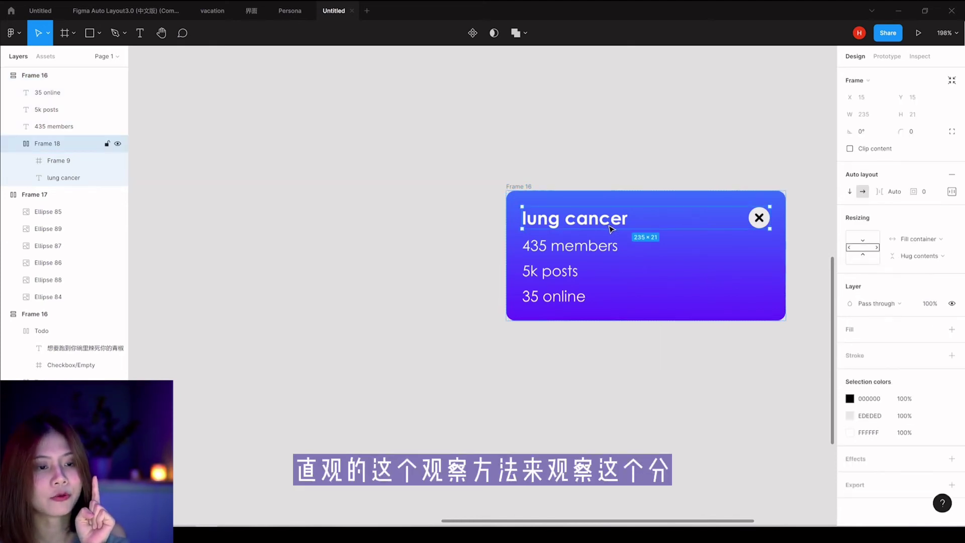
{"action": "left_click", "coordinate": [951, 329]}
{"action": "left_click", "coordinate": [848, 347]}
{"action": "left_click", "coordinate": [801, 290]}
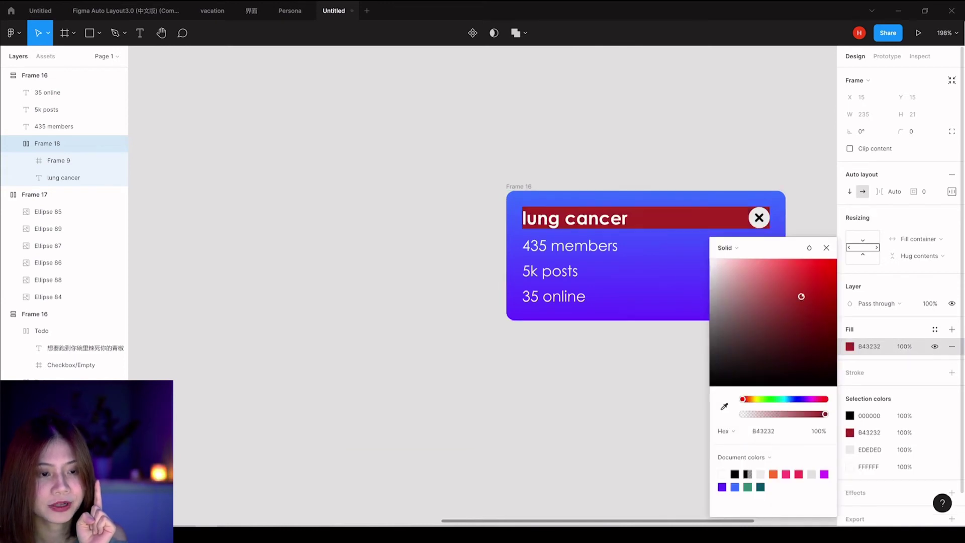
Step: Resize the card to 233 to show the row stretching, then remove the red fill
{"action": "left_click", "coordinate": [769, 161]}
{"action": "left_click", "coordinate": [559, 191]}
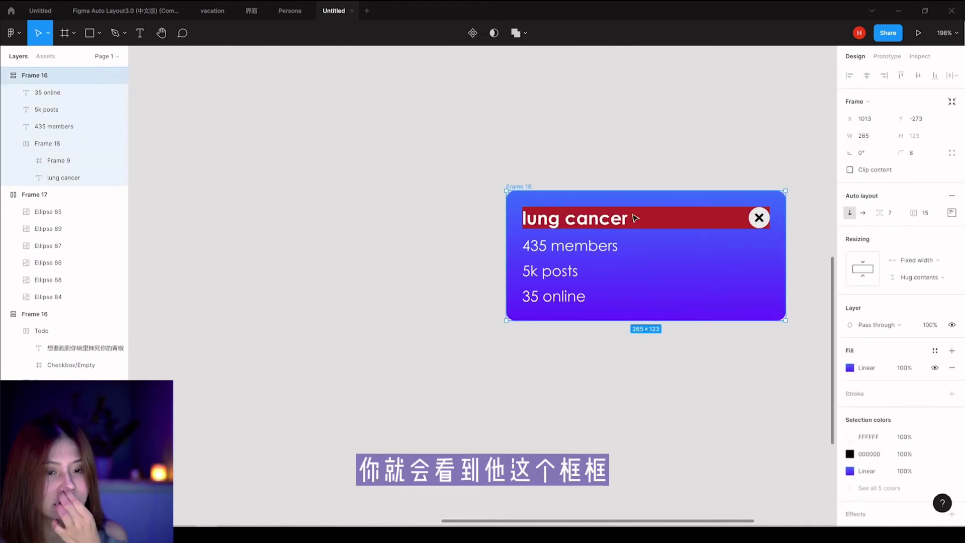
{"action": "mouse_move", "coordinate": [785, 251]}
{"action": "left_mouse_down"}
{"action": "mouse_move", "coordinate": [748, 251]}
{"action": "mouse_move", "coordinate": [760, 254]}
{"action": "mouse_move", "coordinate": [751, 261]}
{"action": "left_mouse_up"}
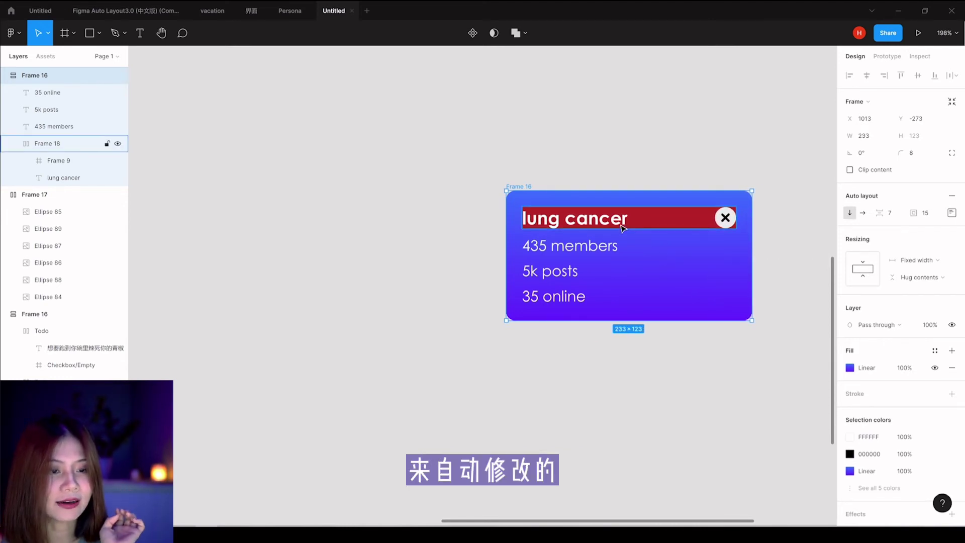
{"action": "left_click", "coordinate": [651, 221]}
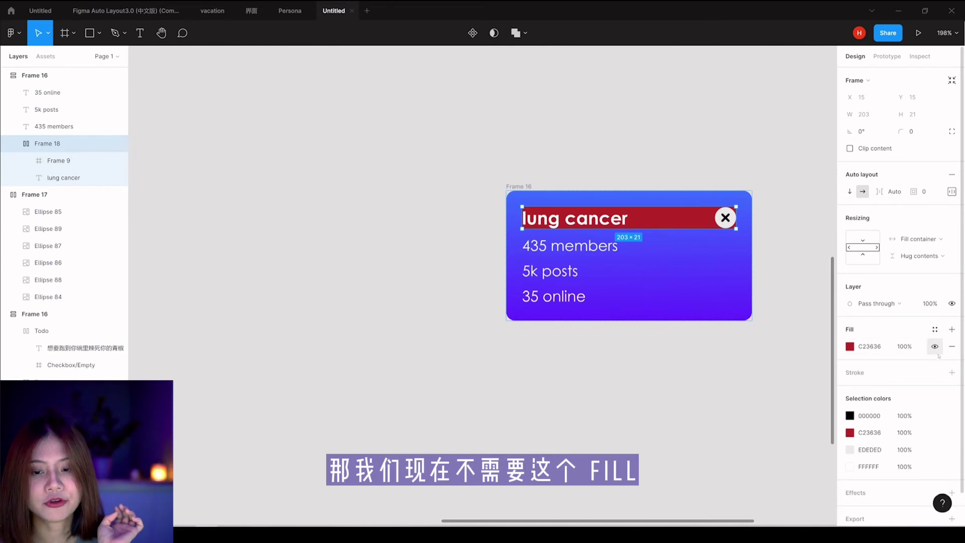
{"action": "left_click", "coordinate": [952, 346]}
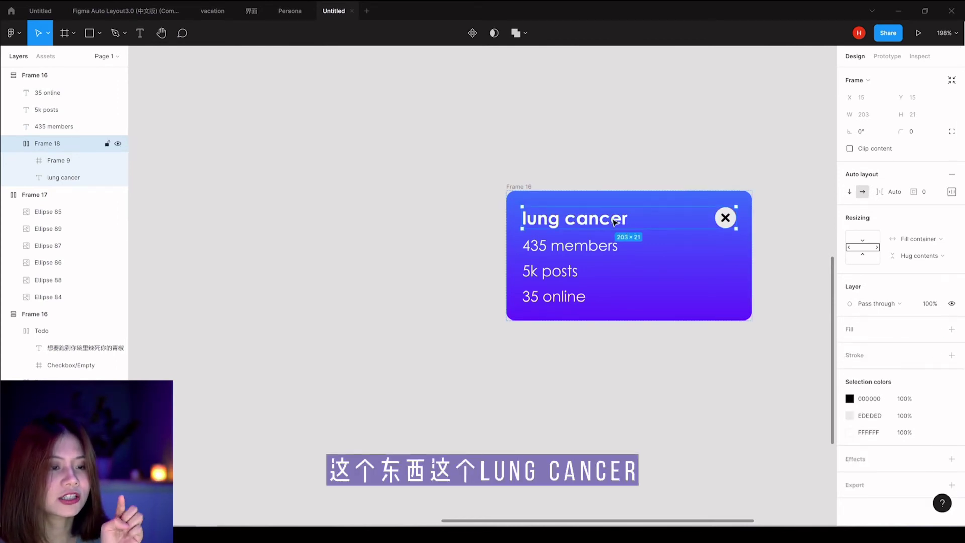
Step: Narrow the card to 149, then widen it back to 211
{"action": "left_click", "coordinate": [524, 191]}
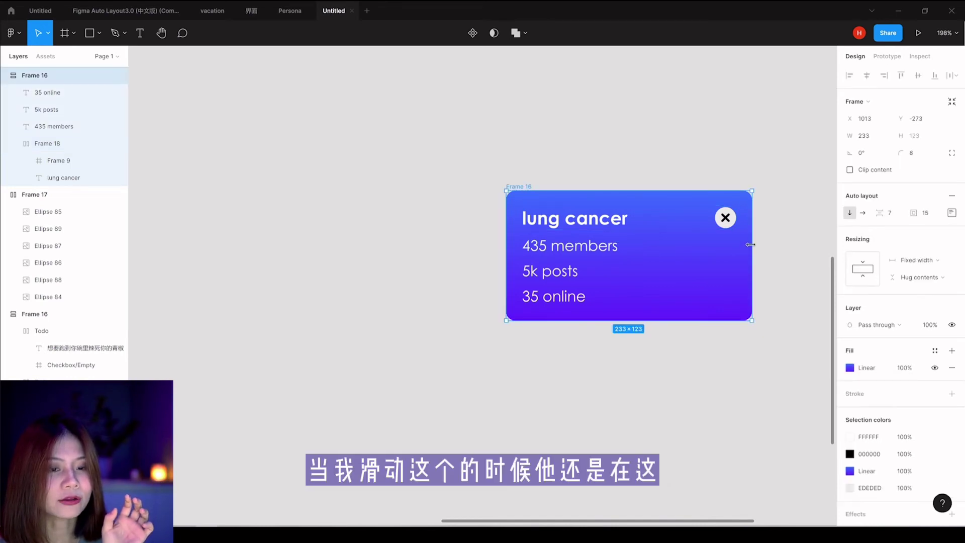
{"action": "left_click_drag", "start_coordinate": [750, 244], "coordinate": [622, 248]}
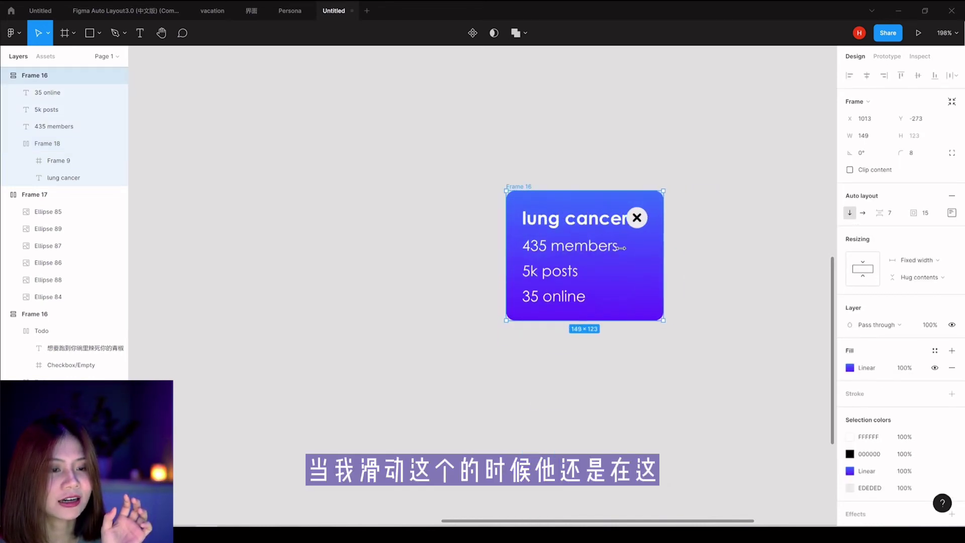
{"action": "left_click_drag", "start_coordinate": [621, 248], "coordinate": [729, 252]}
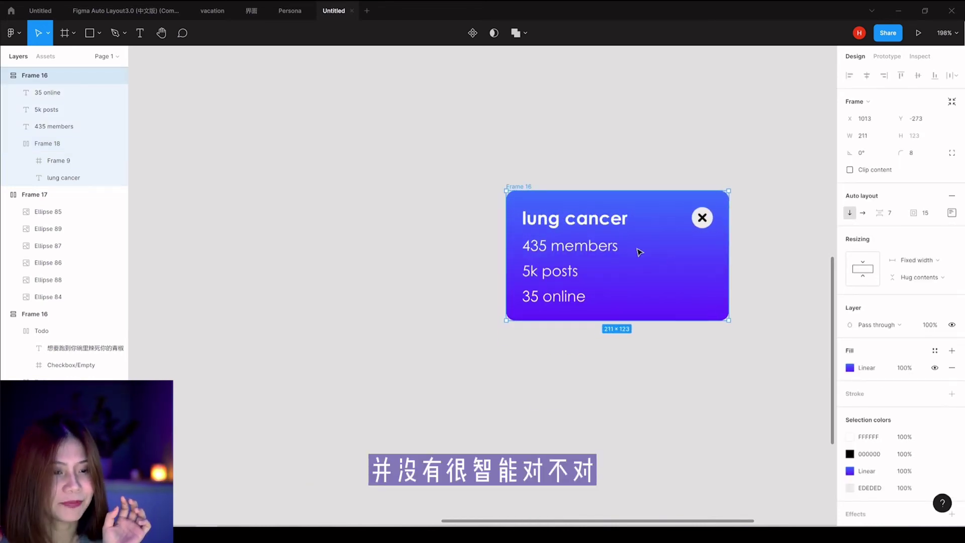
Step: Set the lung cancer text layer's horizontal resizing to Fill container
{"action": "left_click", "coordinate": [612, 225]}
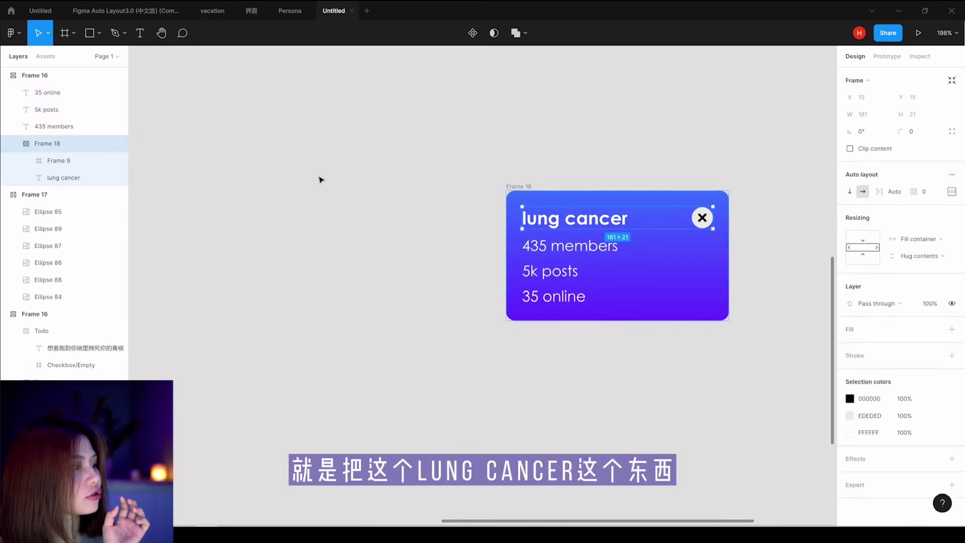
{"action": "left_click", "coordinate": [71, 178]}
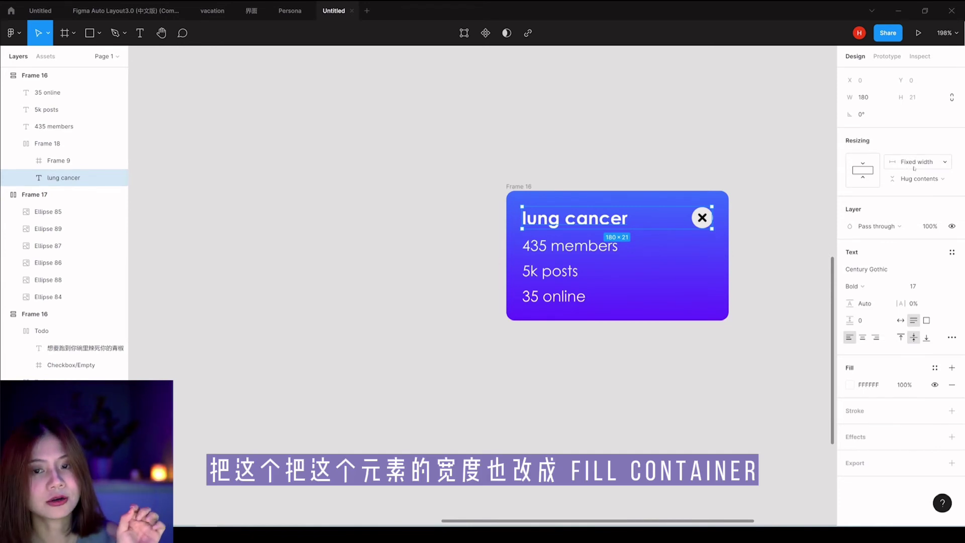
{"action": "left_click", "coordinate": [914, 168]}
{"action": "left_click", "coordinate": [917, 186]}
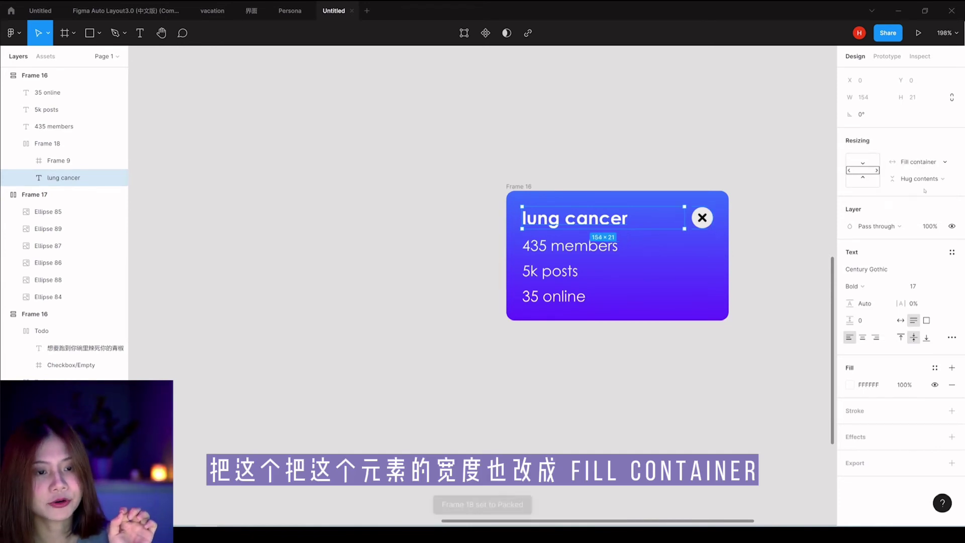
Step: Narrow card Frame 16 to 169, confirming the close icon stays at the right edge
{"action": "left_click", "coordinate": [568, 147]}
{"action": "left_click", "coordinate": [520, 187]}
{"action": "mouse_move", "coordinate": [727, 234]}
{"action": "left_mouse_down"}
{"action": "mouse_move", "coordinate": [610, 226]}
{"action": "mouse_move", "coordinate": [745, 232]}
{"action": "mouse_move", "coordinate": [620, 239]}
{"action": "mouse_move", "coordinate": [784, 235]}
{"action": "mouse_move", "coordinate": [686, 231]}
{"action": "left_mouse_up"}
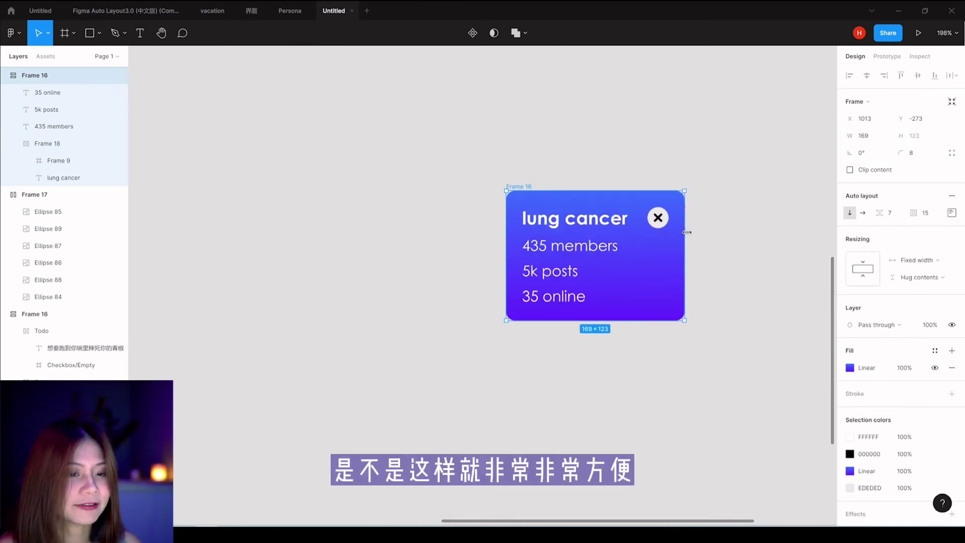
{"action": "left_click", "coordinate": [659, 157]}
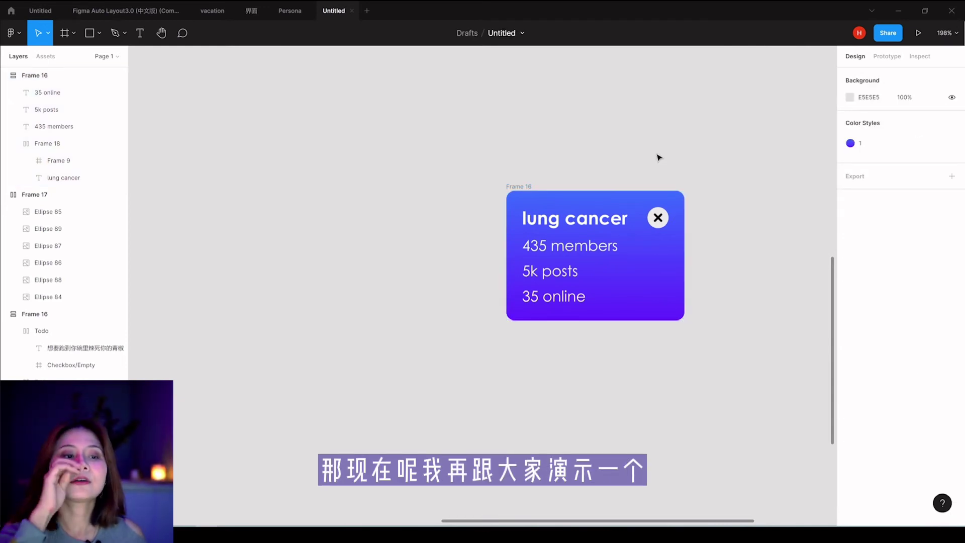
Step: Alt-drag a duplicate of the lung cancer card to its right
{"action": "left_click", "coordinate": [519, 188]}
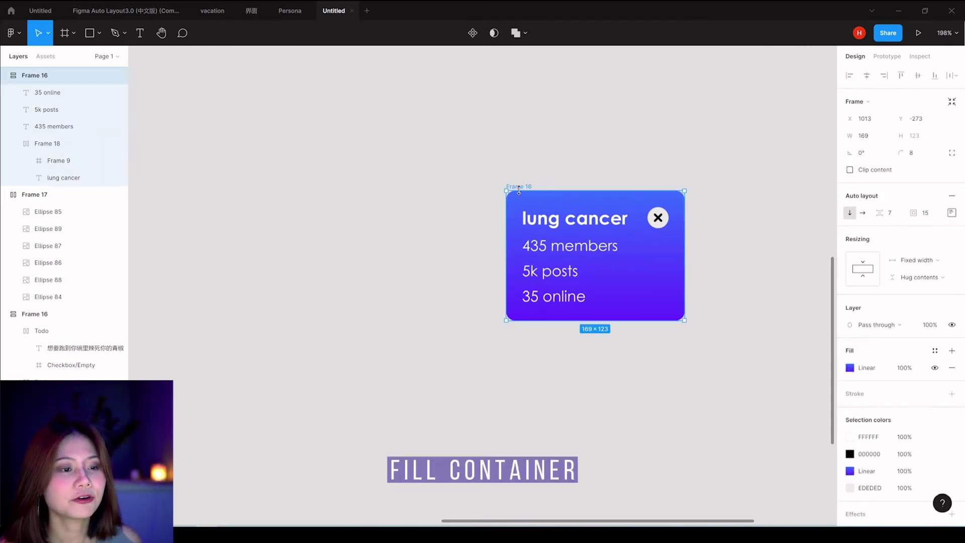
{"action": "scroll", "coordinate": [564, 181], "scroll_direction": "down", "scroll_amount": 3}
{"action": "scroll", "coordinate": [504, 222], "scroll_direction": "up", "scroll_amount": 4}
{"action": "scroll", "coordinate": [409, 218], "scroll_direction": "down", "scroll_amount": 2}
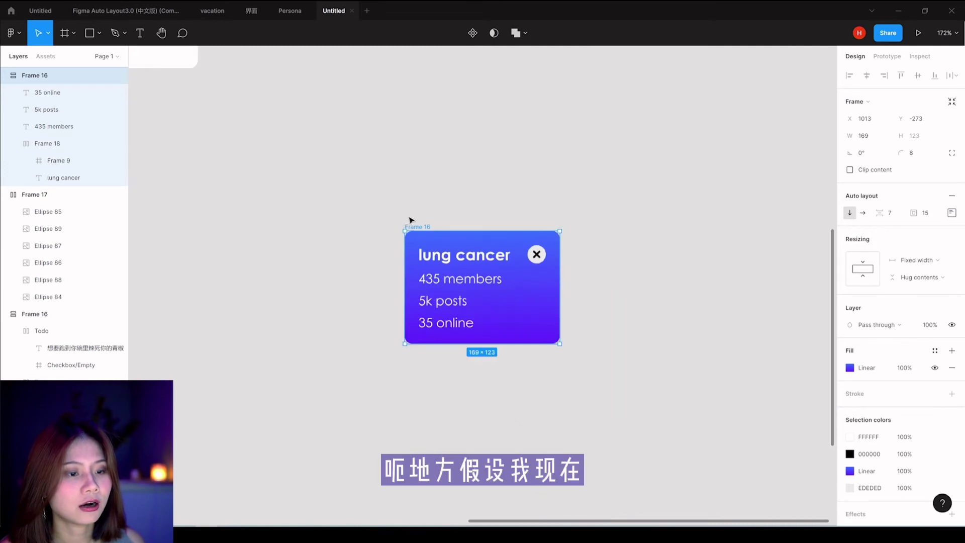
{"action": "scroll", "coordinate": [398, 226], "scroll_direction": "up", "scroll_amount": 2}
{"action": "scroll", "coordinate": [366, 224], "scroll_direction": "down", "scroll_amount": 3}
{"action": "left_click", "coordinate": [402, 228]}
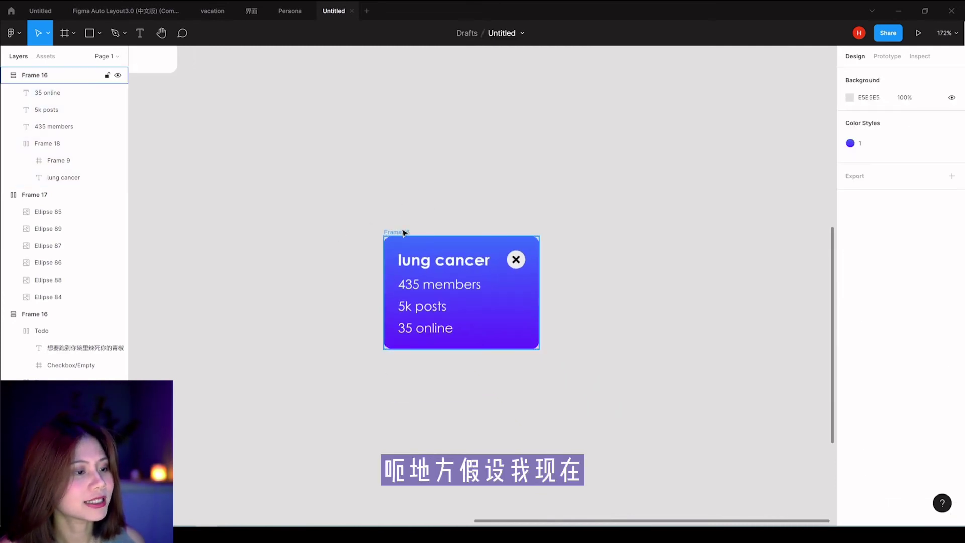
{"action": "left_click", "coordinate": [60, 79]}
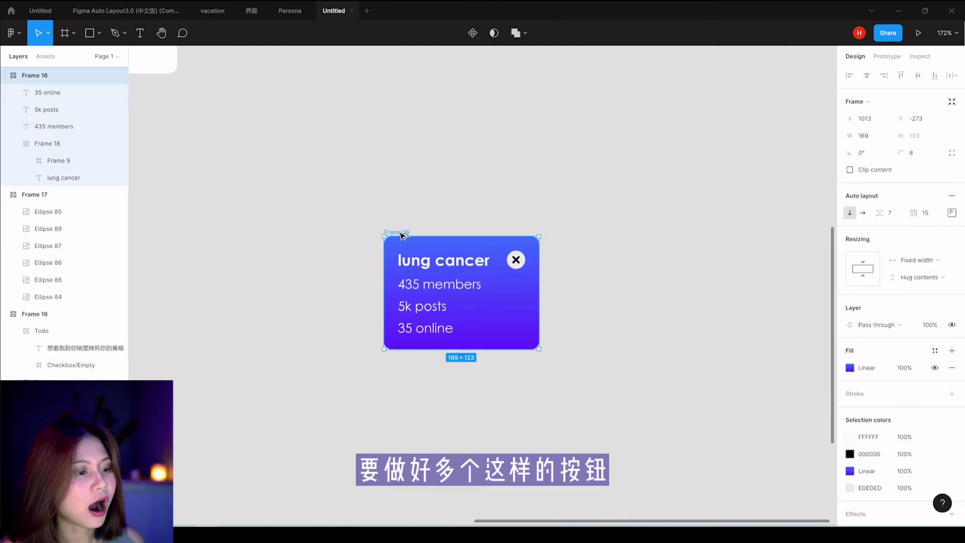
{"action": "left_click_drag", "start_coordinate": [402, 235], "coordinate": [577, 235]}
{"action": "key", "text": "Escape"}
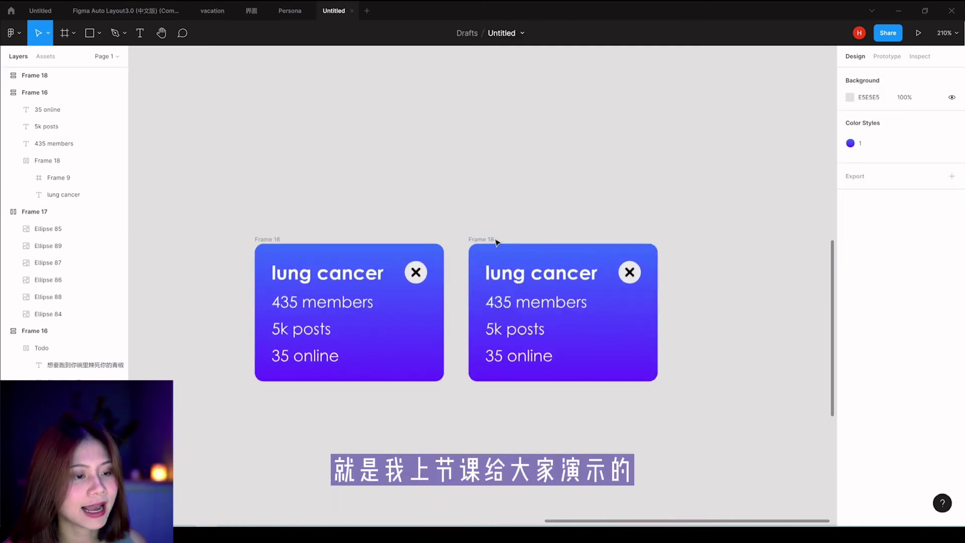
Step: Alt-drag a third copy of the card further to the right
{"action": "left_click", "coordinate": [493, 242]}
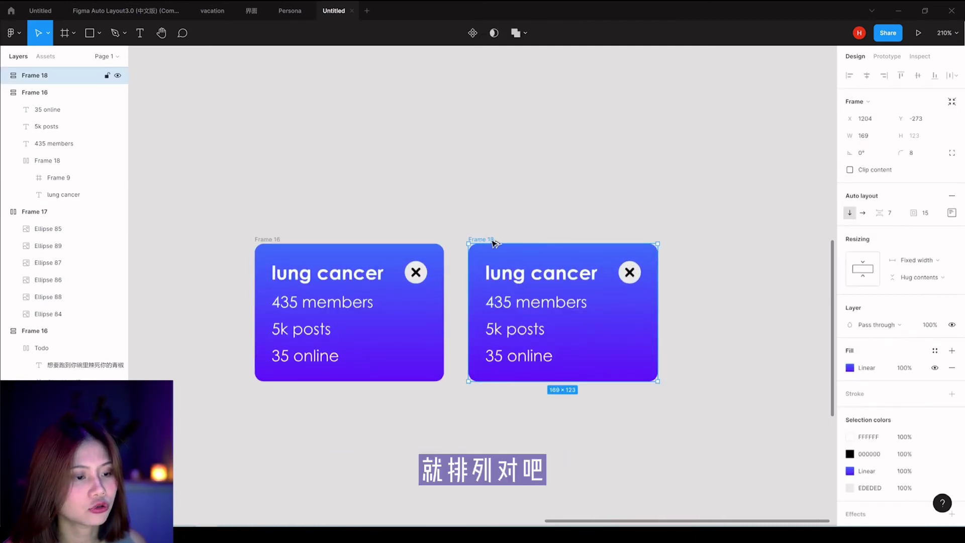
{"action": "left_click_drag", "start_coordinate": [492, 244], "coordinate": [706, 247]}
{"action": "key", "text": "Escape"}
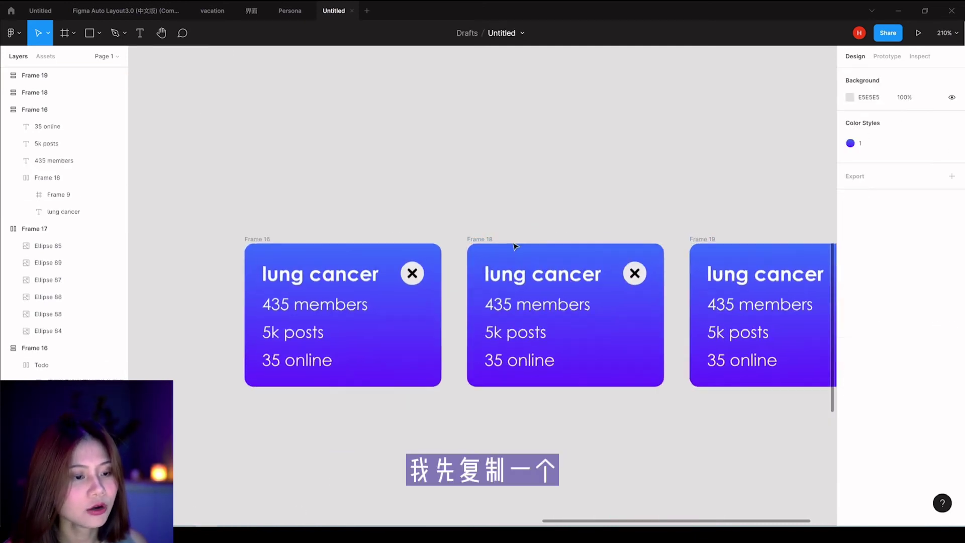
{"action": "scroll", "coordinate": [514, 246], "scroll_direction": "down", "scroll_amount": 5}
Step: Change the middle card's linear gradient to red-magenta pink
{"action": "left_click", "coordinate": [500, 243]}
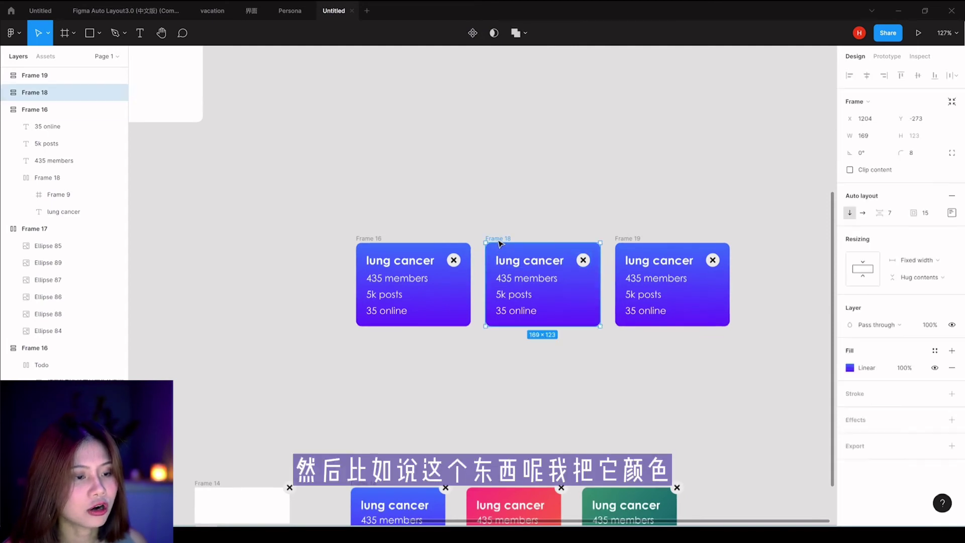
{"action": "left_click", "coordinate": [848, 367]}
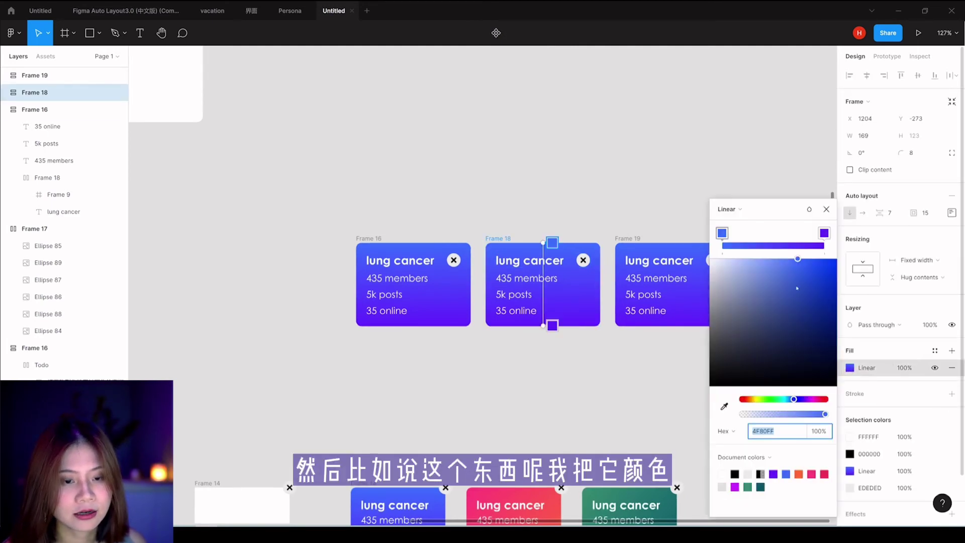
{"action": "mouse_move", "coordinate": [793, 399]}
{"action": "left_mouse_down"}
{"action": "mouse_move", "coordinate": [750, 399]}
{"action": "mouse_move", "coordinate": [815, 401]}
{"action": "left_mouse_up"}
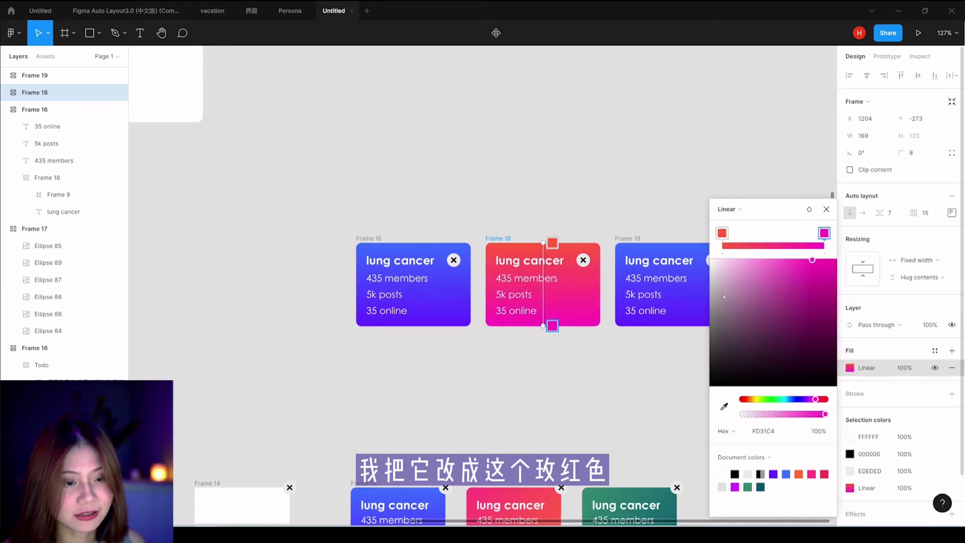
{"action": "left_click", "coordinate": [826, 209]}
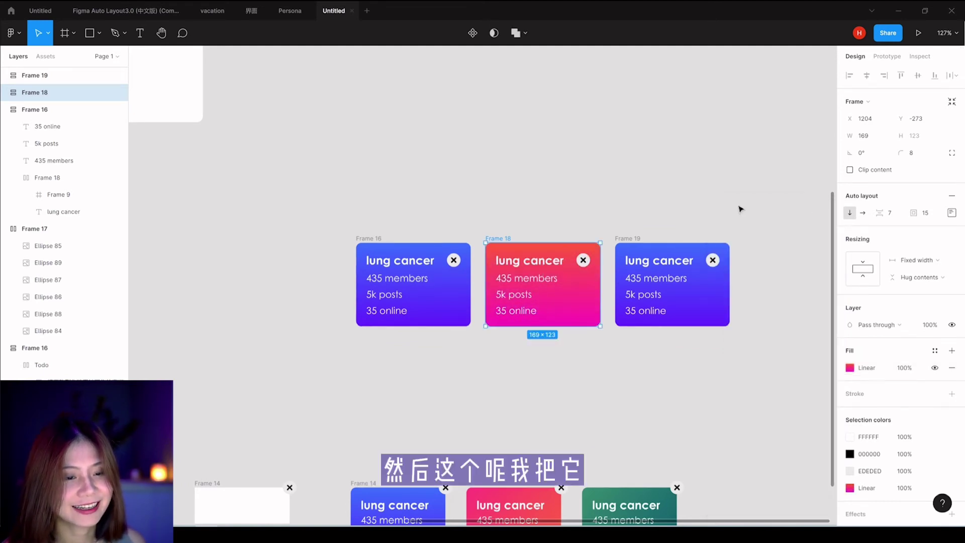
Step: Change the third card's gradient start colour to golden orange
{"action": "left_click", "coordinate": [675, 250]}
{"action": "left_click", "coordinate": [849, 367]}
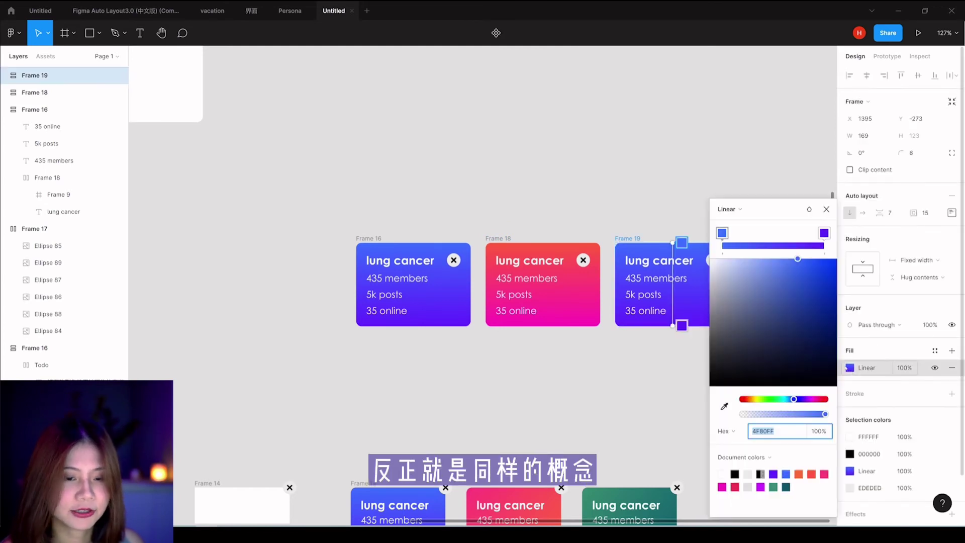
{"action": "left_click_drag", "start_coordinate": [793, 399], "coordinate": [752, 400]}
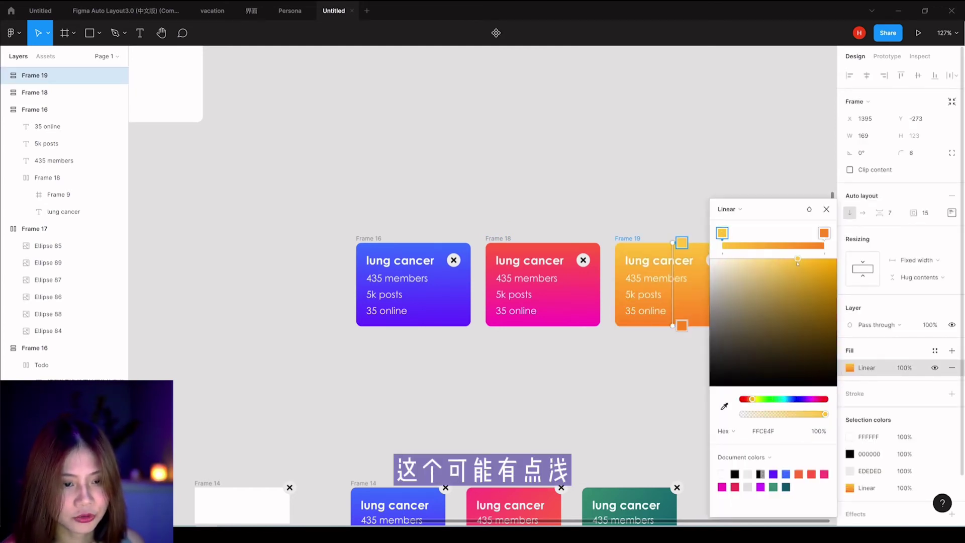
{"action": "left_click_drag", "start_coordinate": [797, 259], "coordinate": [791, 278]}
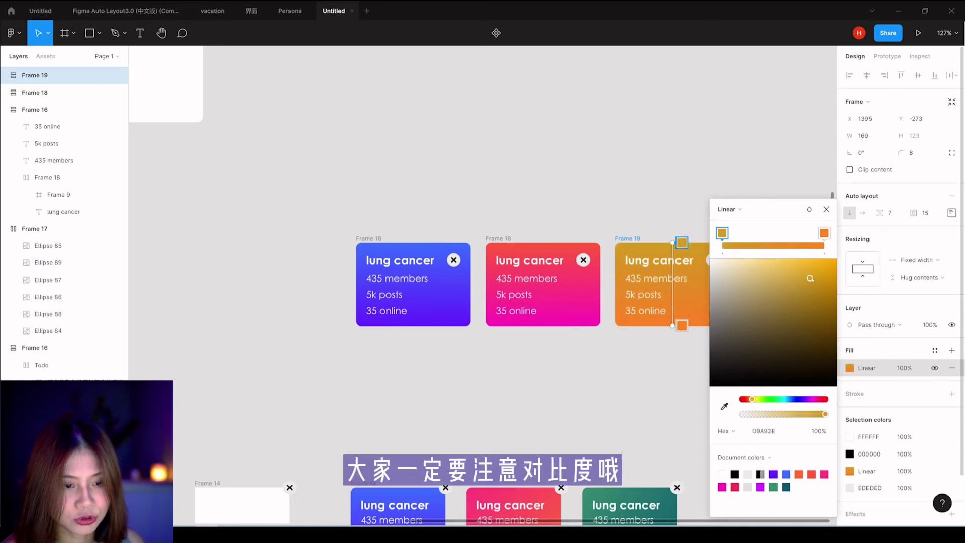
{"action": "left_click_drag", "start_coordinate": [826, 265], "coordinate": [827, 264]}
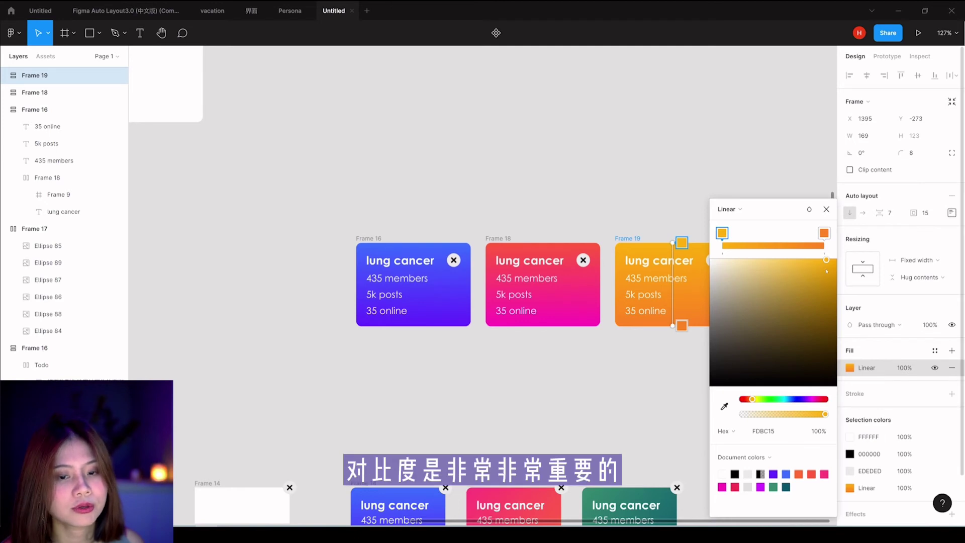
{"action": "left_click_drag", "start_coordinate": [827, 268], "coordinate": [829, 265]}
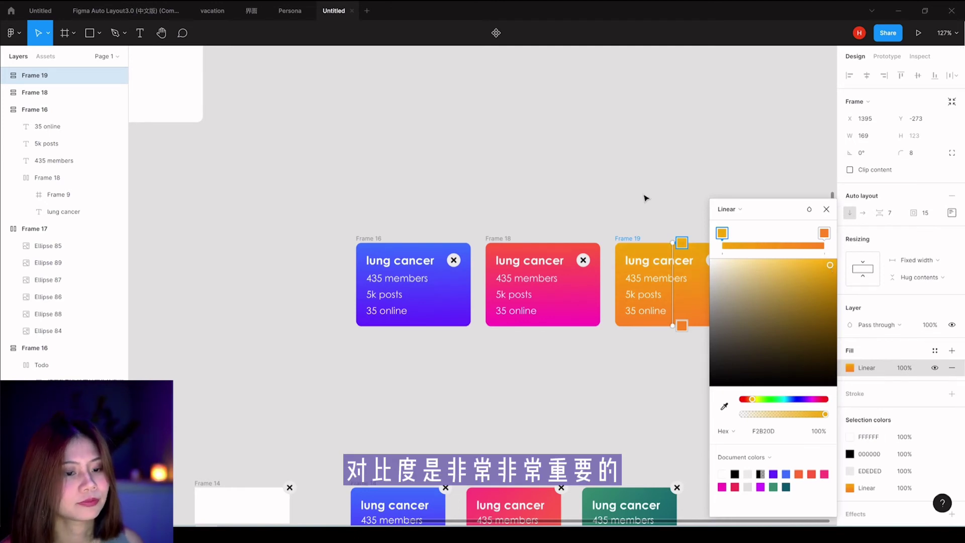
{"action": "left_click", "coordinate": [763, 192]}
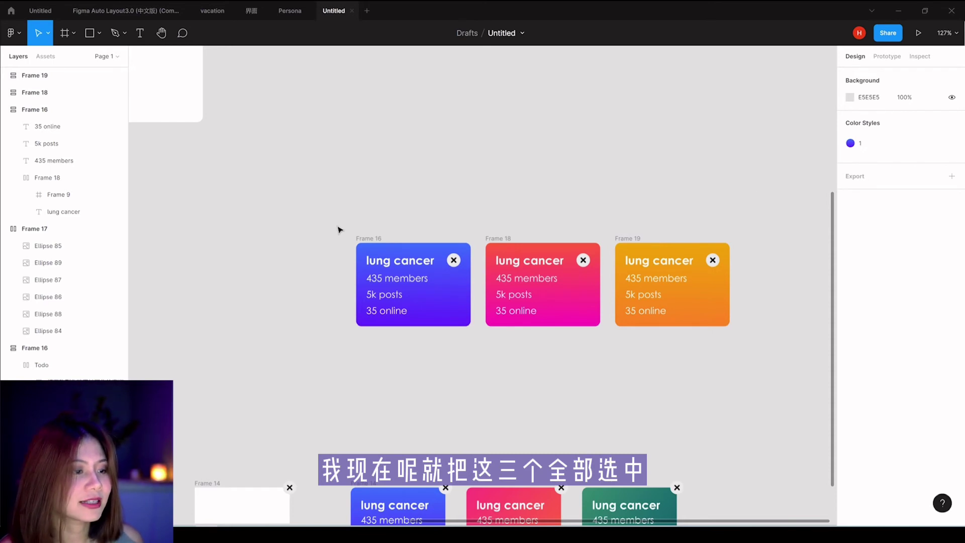
{"action": "left_click", "coordinate": [369, 239]}
{"action": "left_click", "coordinate": [498, 240], "text": "shift"}
Step: Wrap the three cards in horizontal auto-layout Frame 20 and widen it to 671
{"action": "left_click", "coordinate": [641, 242], "text": "shift"}
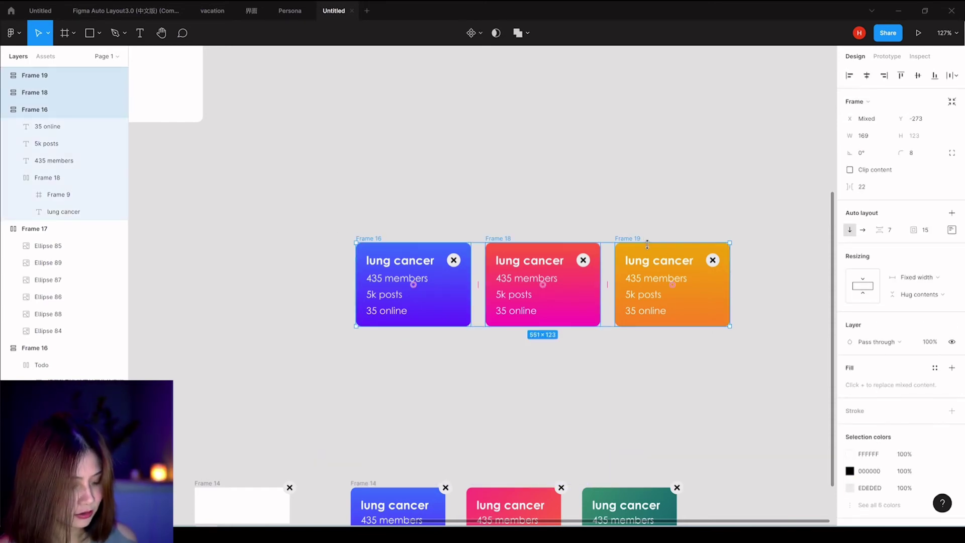
{"action": "key", "text": "shift+a"}
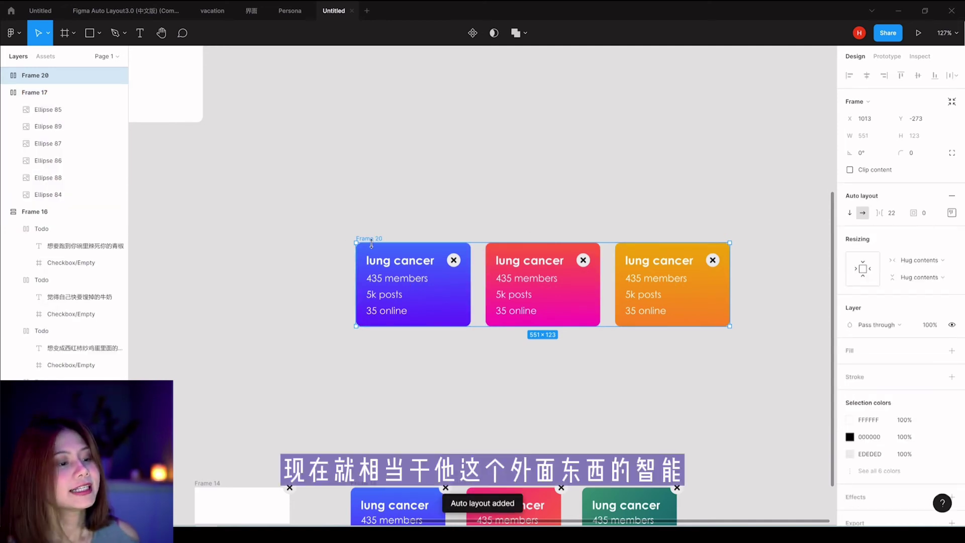
{"action": "left_click_drag", "start_coordinate": [730, 283], "coordinate": [731, 277]}
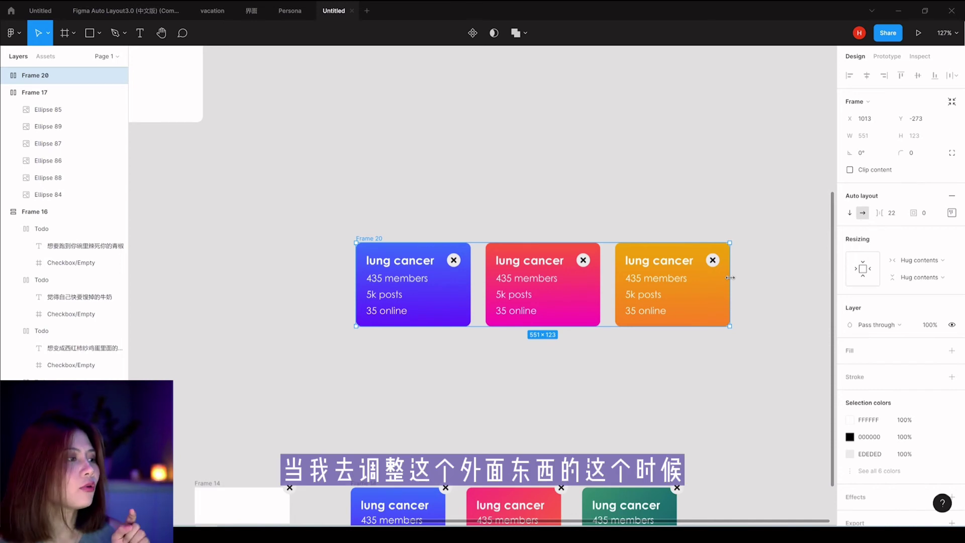
{"action": "left_click_drag", "start_coordinate": [732, 282], "coordinate": [808, 300]}
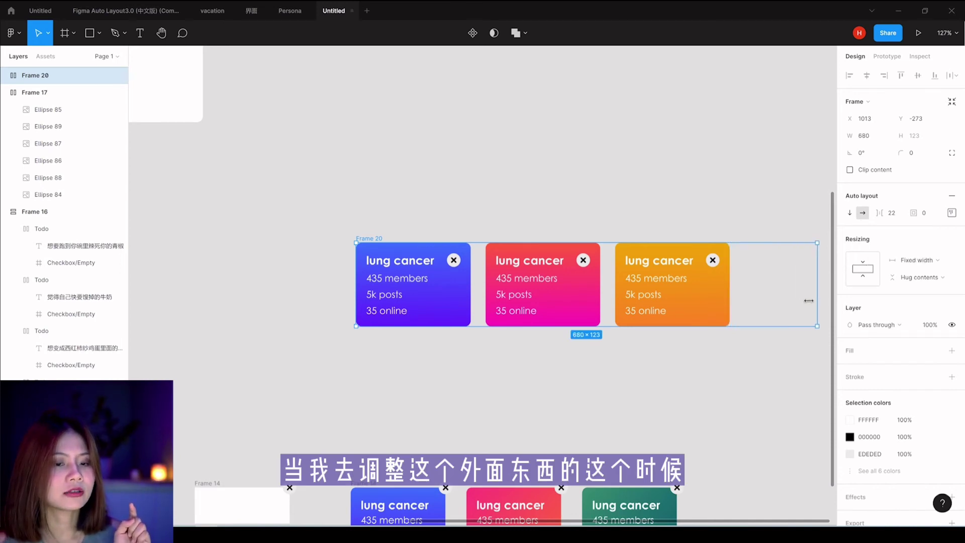
Step: Increase the spacing between the cards to 46
{"action": "left_click", "coordinate": [694, 300]}
{"action": "left_click", "coordinate": [754, 217]}
{"action": "left_click", "coordinate": [625, 286]}
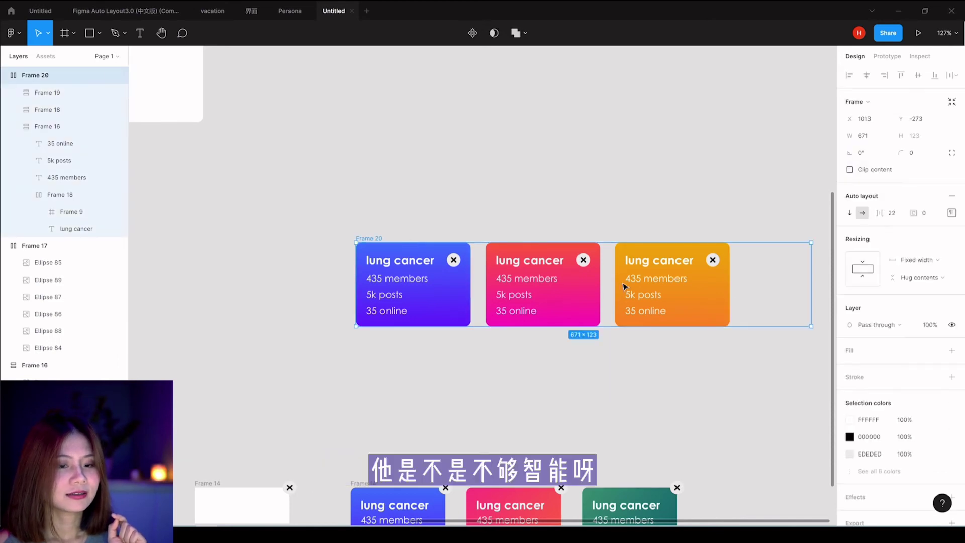
{"action": "mouse_move", "coordinate": [880, 212]}
{"action": "left_mouse_down"}
{"action": "mouse_move", "coordinate": [863, 223]}
{"action": "mouse_move", "coordinate": [923, 227]}
{"action": "mouse_move", "coordinate": [887, 210]}
{"action": "left_mouse_up"}
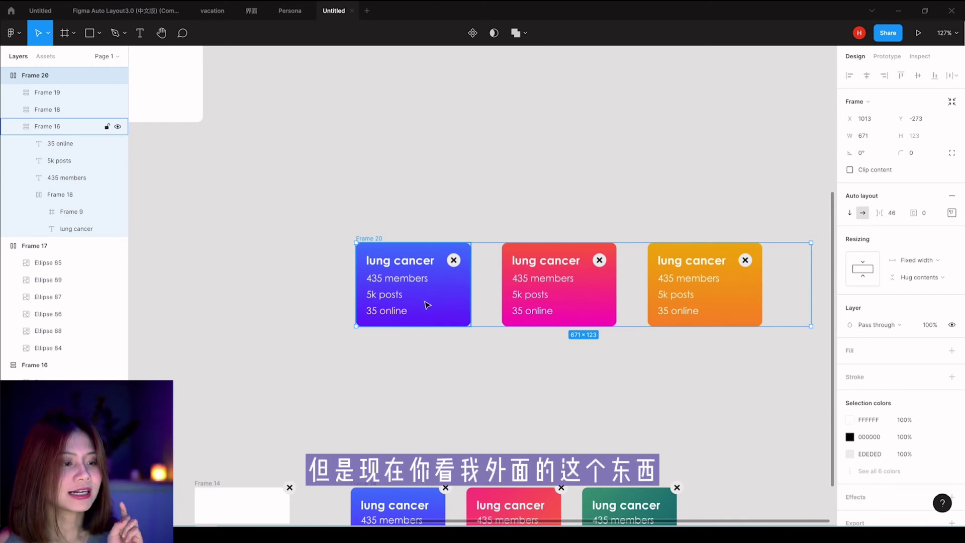
Step: Set the blue, pink and orange cards' horizontal resizing to Fill container
{"action": "left_click", "coordinate": [444, 309]}
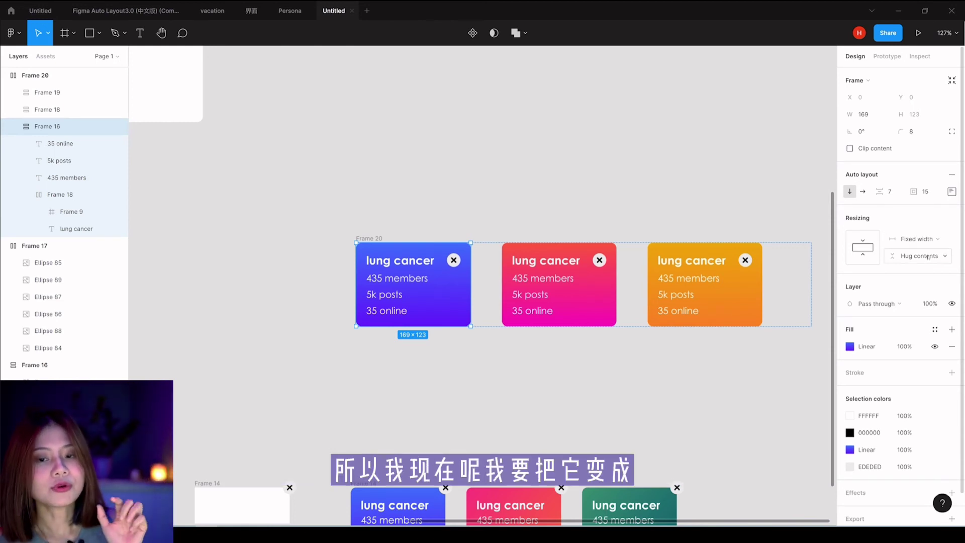
{"action": "left_click", "coordinate": [919, 243]}
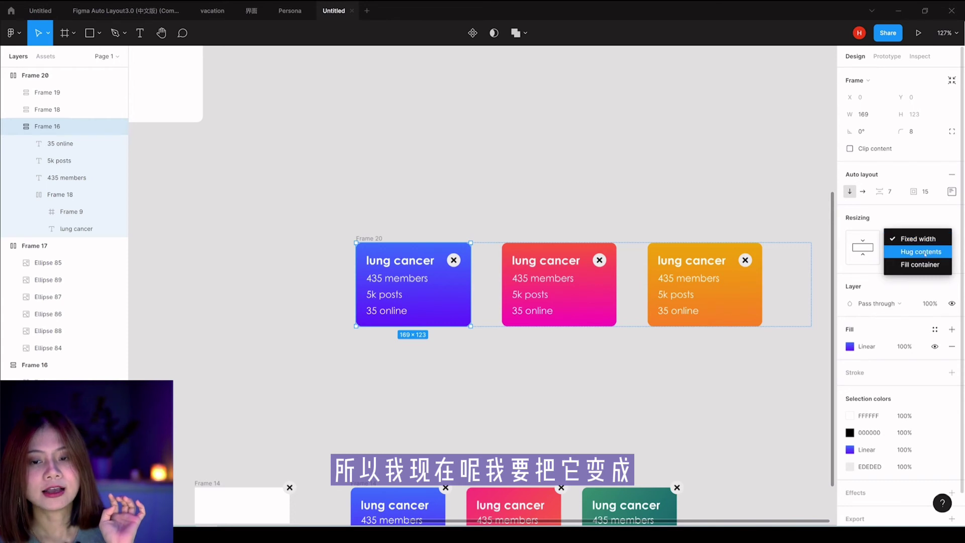
{"action": "left_click", "coordinate": [926, 264]}
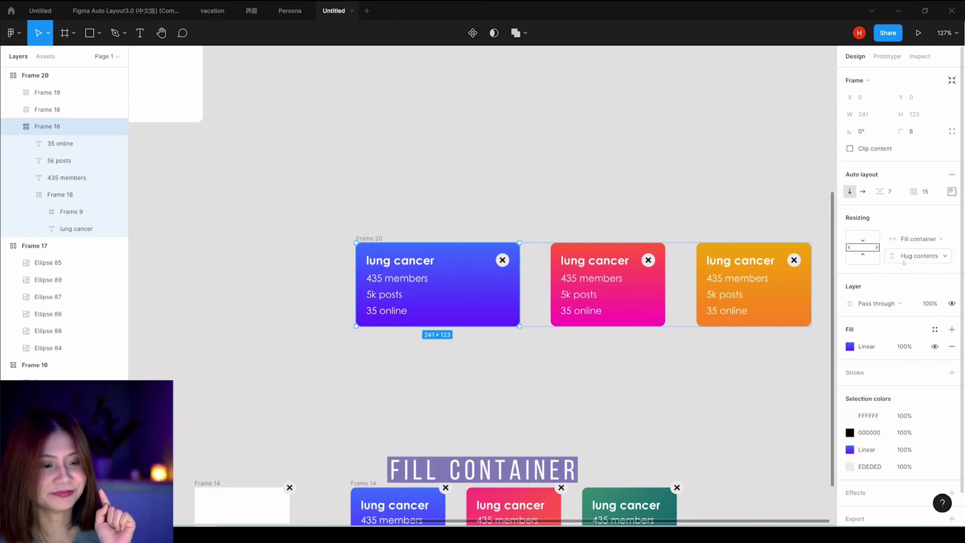
{"action": "left_click", "coordinate": [661, 305]}
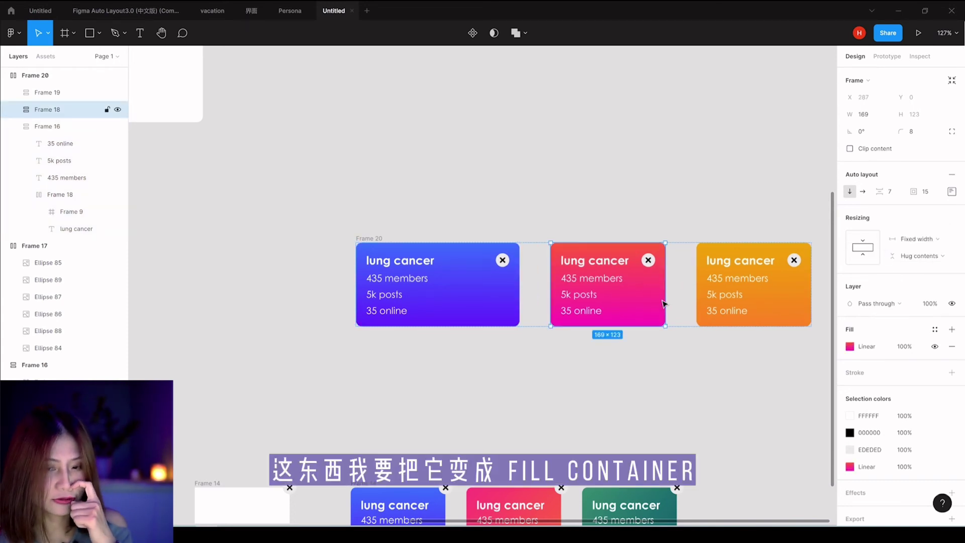
{"action": "left_click", "coordinate": [943, 239]}
{"action": "left_click", "coordinate": [933, 263]}
{"action": "left_click", "coordinate": [782, 292]}
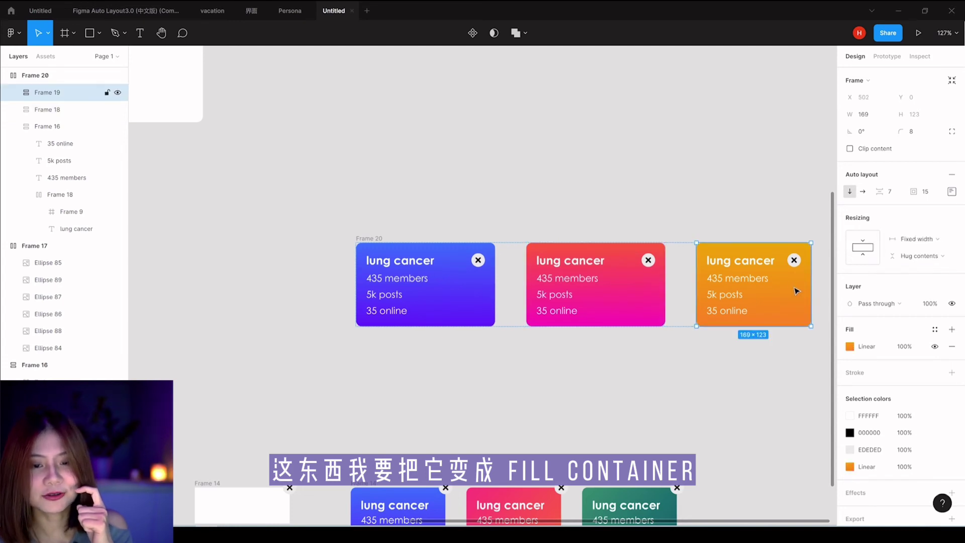
{"action": "left_click", "coordinate": [919, 239]}
{"action": "left_click", "coordinate": [917, 266]}
{"action": "left_click", "coordinate": [701, 211]}
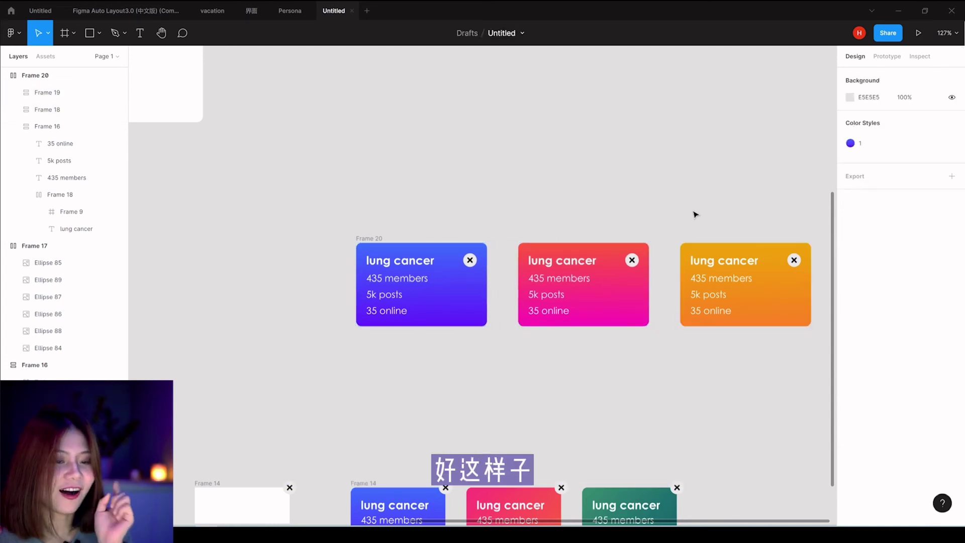
Step: Narrow Frame 20 to 513 wide and set the card spacing to 14
{"action": "left_click", "coordinate": [378, 240]}
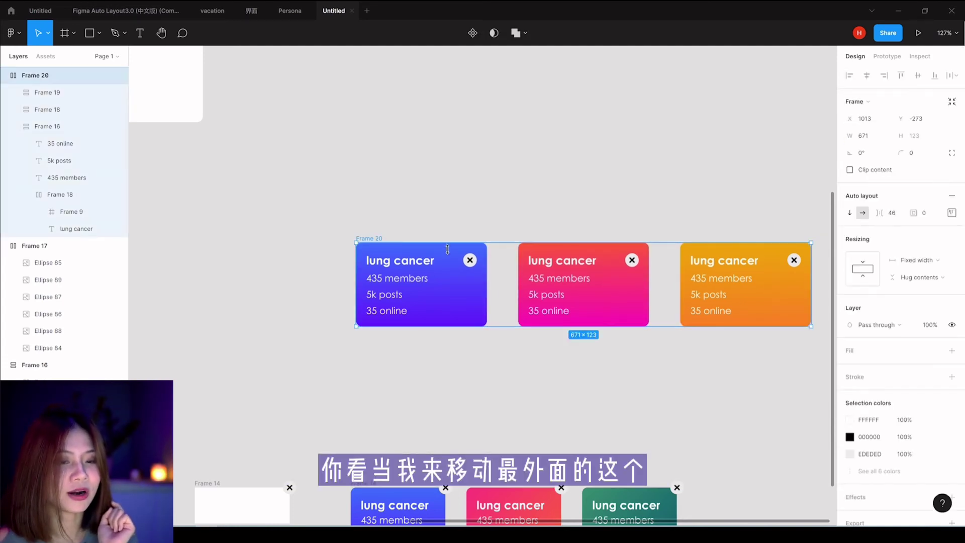
{"action": "left_click_drag", "start_coordinate": [811, 275], "coordinate": [780, 274]}
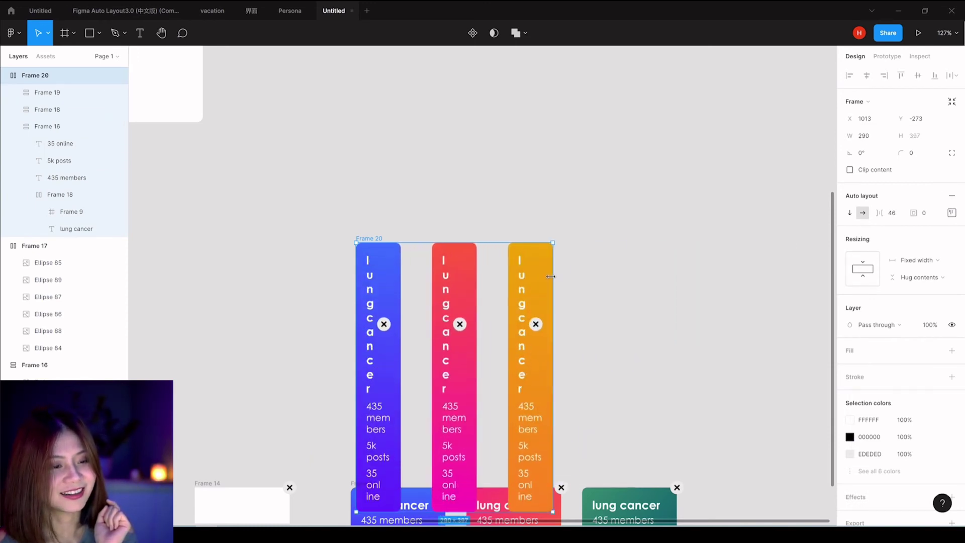
{"action": "left_click_drag", "start_coordinate": [780, 275], "coordinate": [706, 266]}
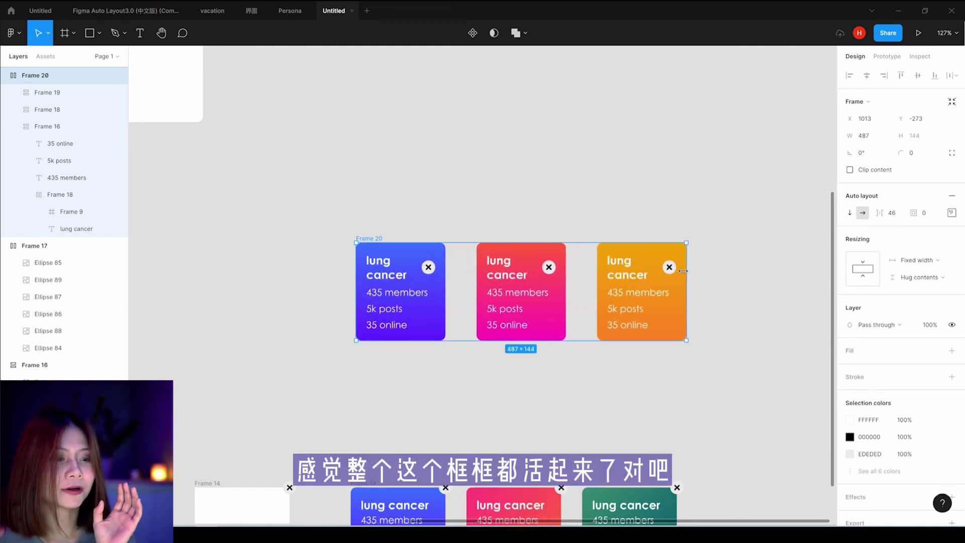
{"action": "left_click_drag", "start_coordinate": [706, 265], "coordinate": [690, 265]}
{"action": "mouse_move", "coordinate": [879, 213]}
{"action": "left_mouse_down"}
{"action": "mouse_move", "coordinate": [841, 220]}
{"action": "mouse_move", "coordinate": [849, 220]}
{"action": "left_mouse_up"}
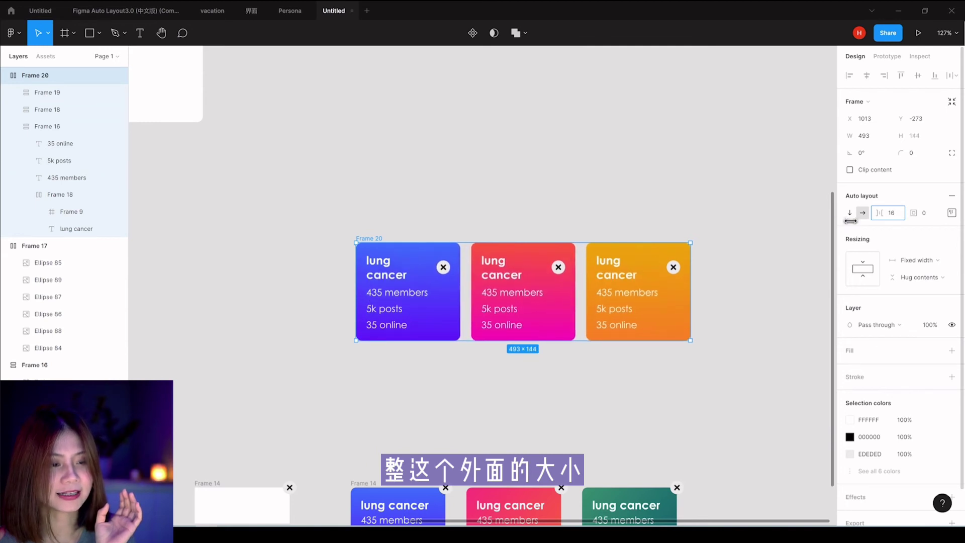
{"action": "left_click_drag", "start_coordinate": [690, 286], "coordinate": [693, 286]}
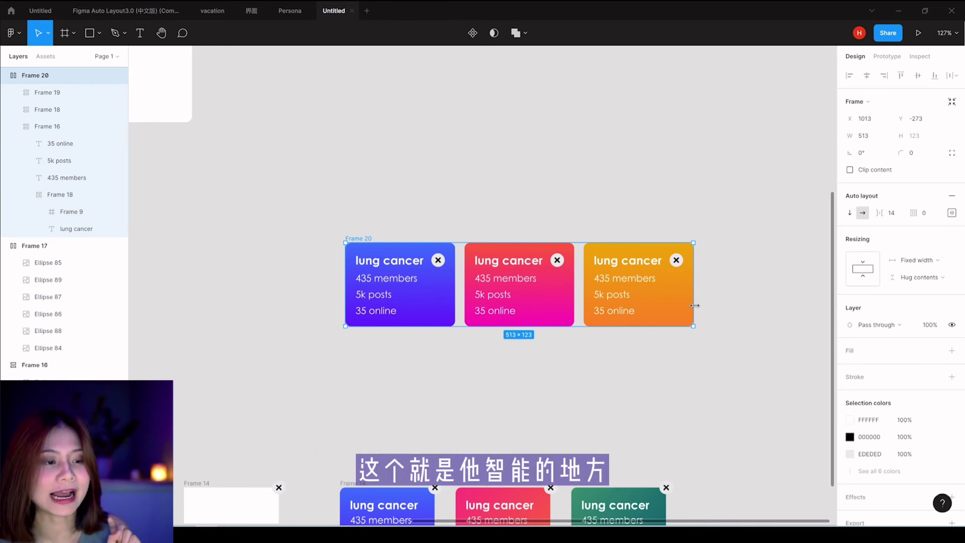
Step: Zoom in to inspect the first card's close button, then select the pink card
{"action": "double_click", "coordinate": [423, 267]}
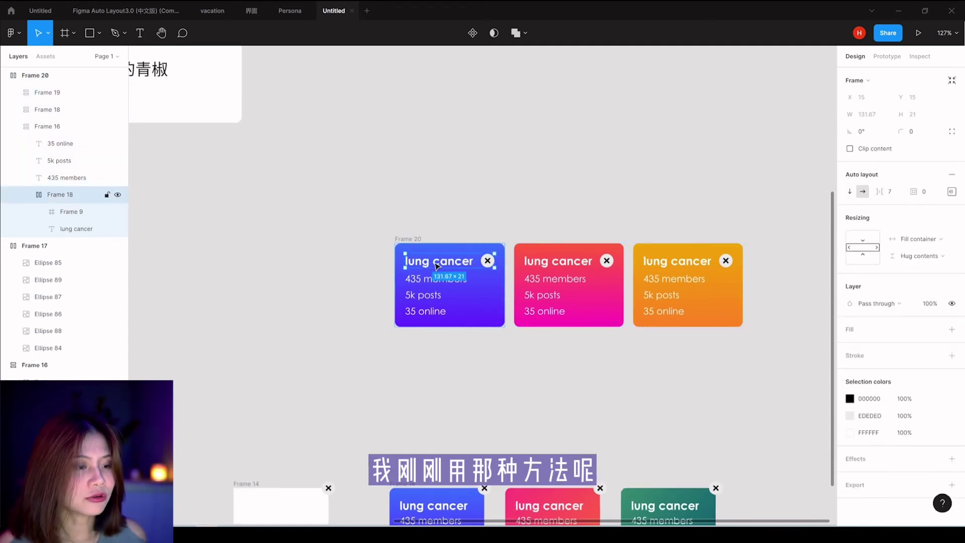
{"action": "scroll", "coordinate": [424, 270], "scroll_direction": "up", "scroll_amount": 3}
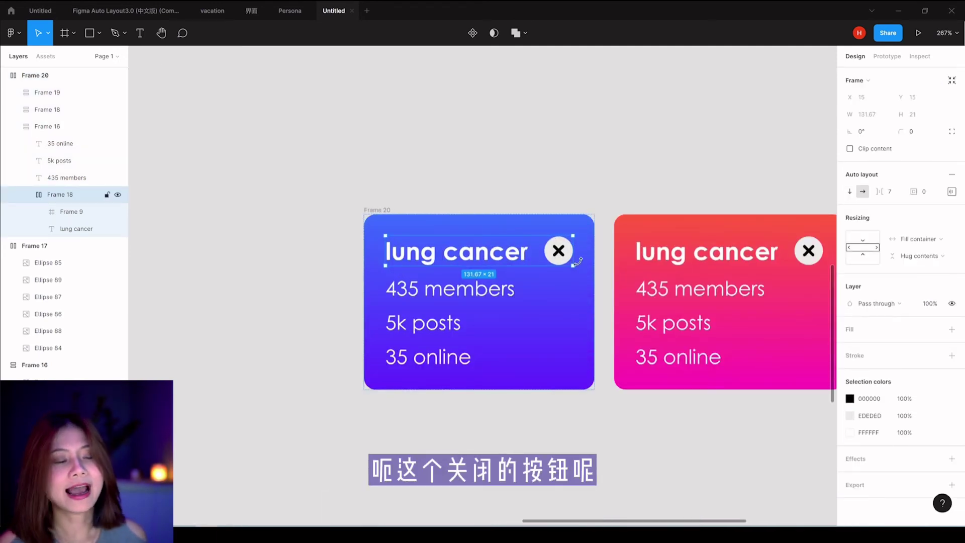
{"action": "left_click", "coordinate": [588, 201]}
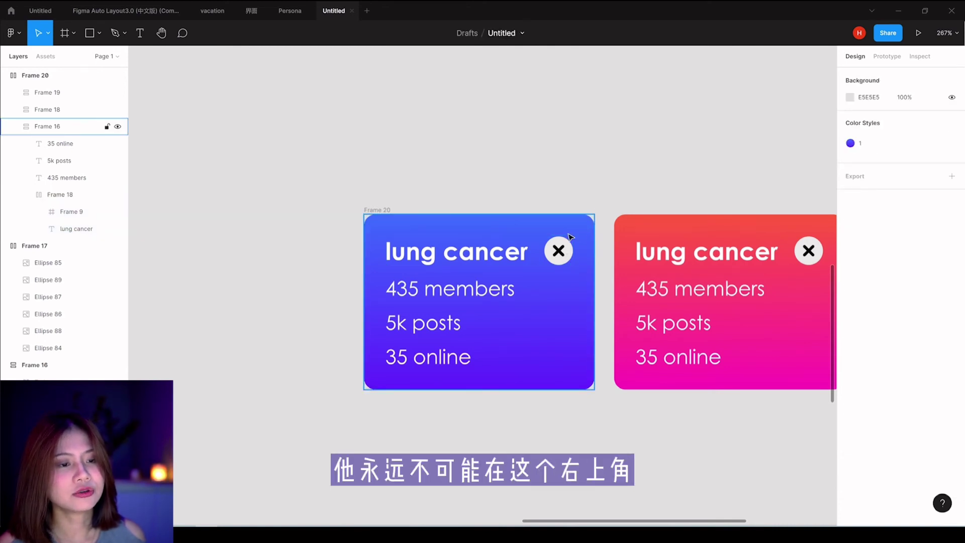
{"action": "left_click", "coordinate": [458, 256]}
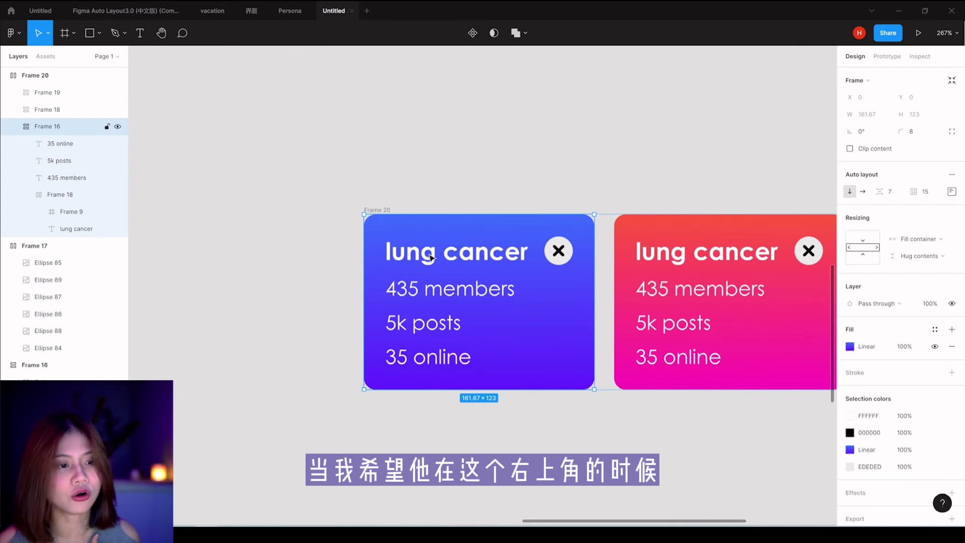
{"action": "scroll", "coordinate": [455, 289], "scroll_direction": "down", "scroll_amount": 5}
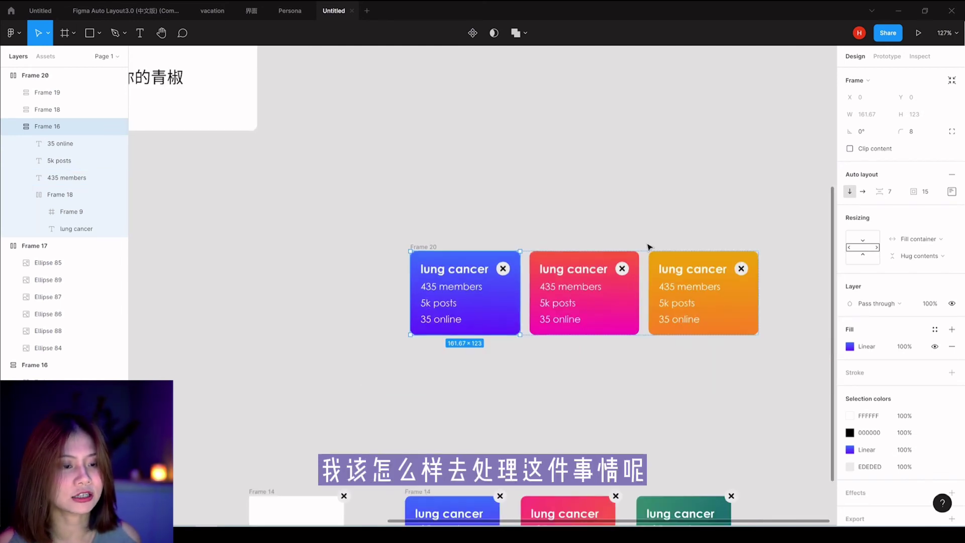
{"action": "left_click", "coordinate": [620, 309]}
Step: Delete the pink and orange cards, move the blue card out, and delete Frame 20
{"action": "key", "text": "Delete"}
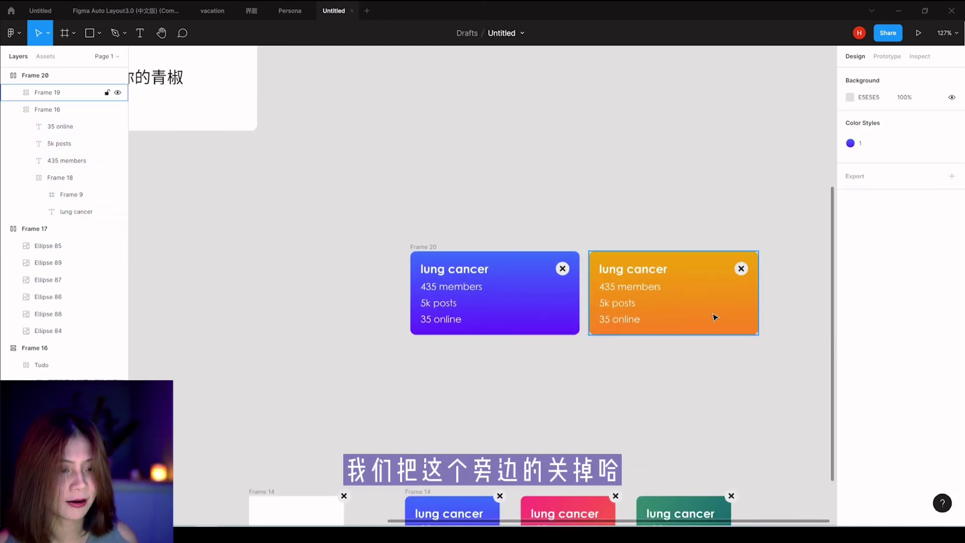
{"action": "left_click", "coordinate": [713, 316]}
{"action": "key", "text": "Delete"}
{"action": "left_click", "coordinate": [570, 316]}
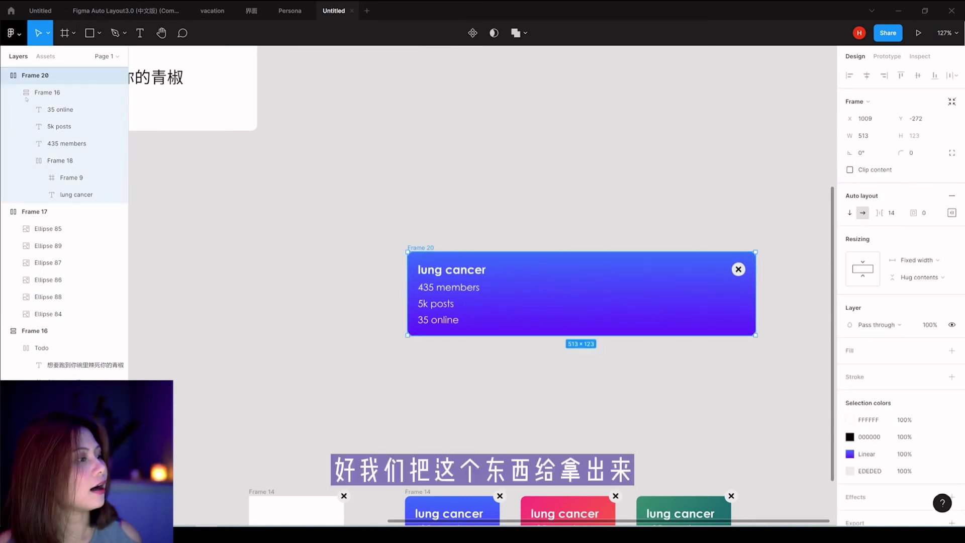
{"action": "left_click", "coordinate": [47, 92]}
{"action": "left_click_drag", "start_coordinate": [43, 71], "coordinate": [43, 70]}
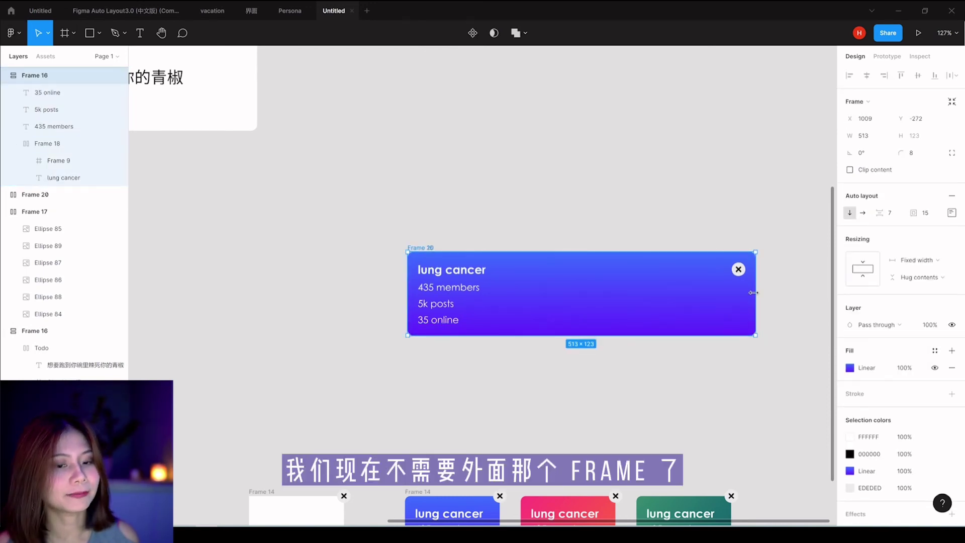
{"action": "key", "text": "Delete"}
Step: Try widening the blue card, then undo the resize
{"action": "left_click", "coordinate": [531, 118]}
{"action": "left_click_drag", "start_coordinate": [638, 151], "coordinate": [651, 157]}
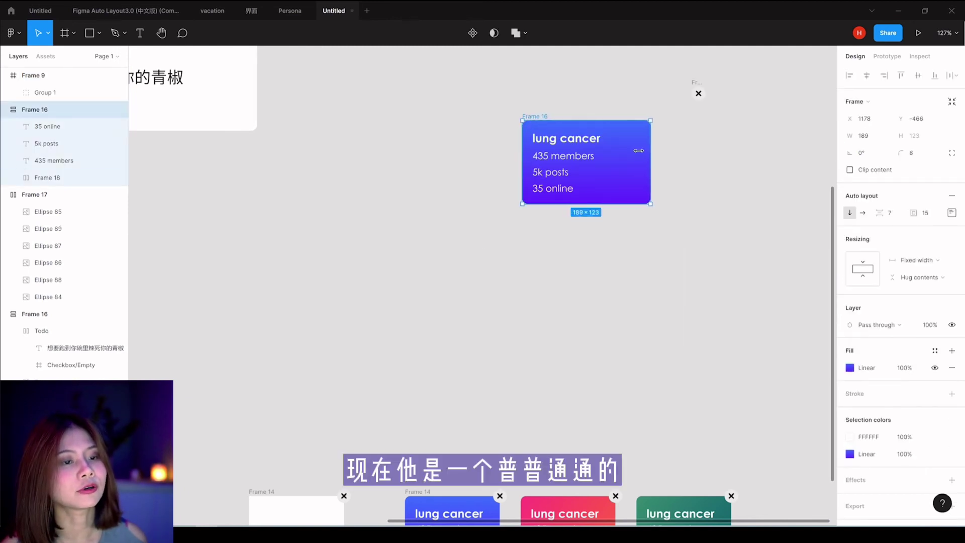
{"action": "key", "text": "ctrl+z"}
{"action": "key", "text": "Escape"}
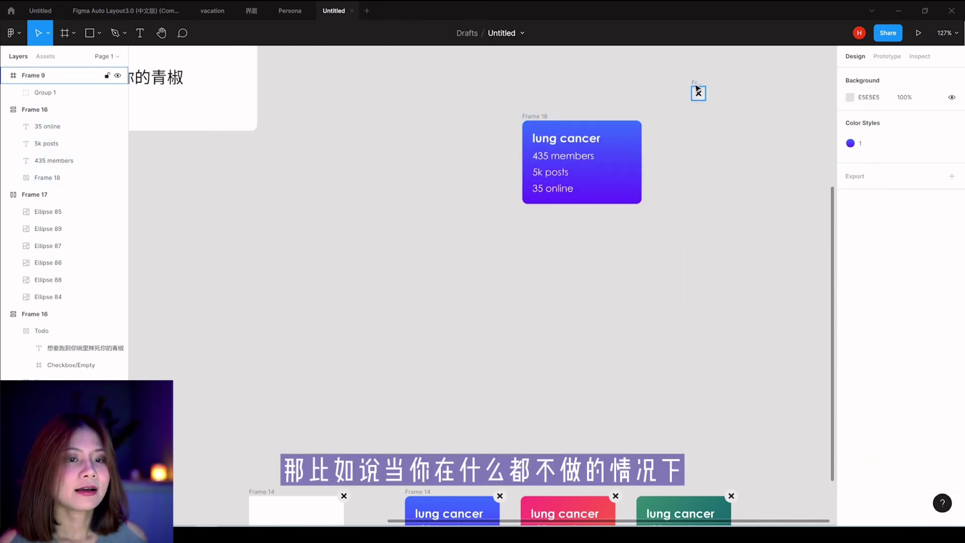
Step: Move the 20×20 close icon frame Frame 9 onto empty canvas
{"action": "mouse_move", "coordinate": [697, 86]}
{"action": "left_mouse_down"}
{"action": "mouse_move", "coordinate": [739, 87]}
{"action": "mouse_move", "coordinate": [601, 283]}
{"action": "left_mouse_up"}
{"action": "left_click_drag", "start_coordinate": [421, 252], "coordinate": [495, 258]}
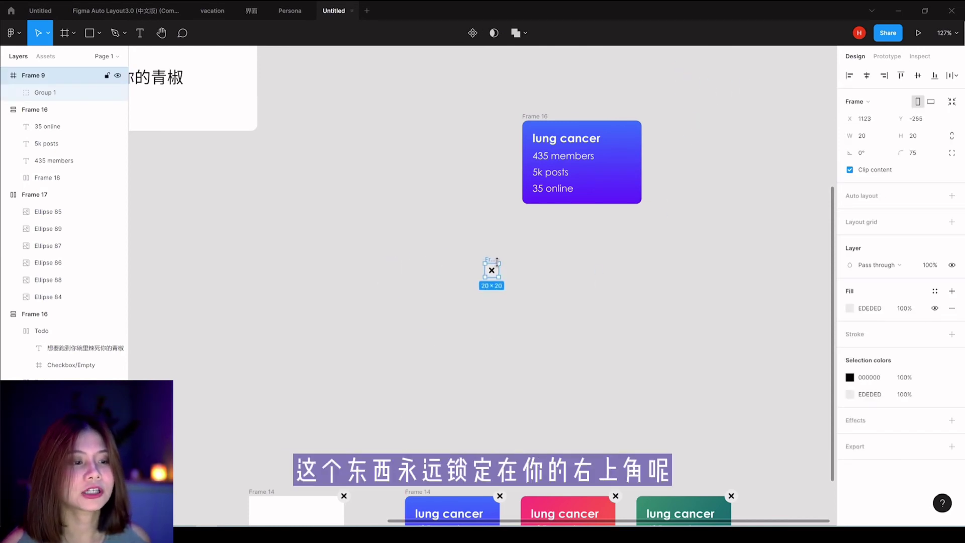
{"action": "left_click", "coordinate": [428, 277]}
{"action": "scroll", "coordinate": [429, 277], "scroll_direction": "up", "scroll_amount": 3, "text": "ctrl"}
{"action": "scroll", "coordinate": [448, 287], "scroll_direction": "up", "scroll_amount": 2, "text": "ctrl"}
{"action": "scroll", "coordinate": [484, 279], "scroll_direction": "down", "scroll_amount": 1, "text": "ctrl"}
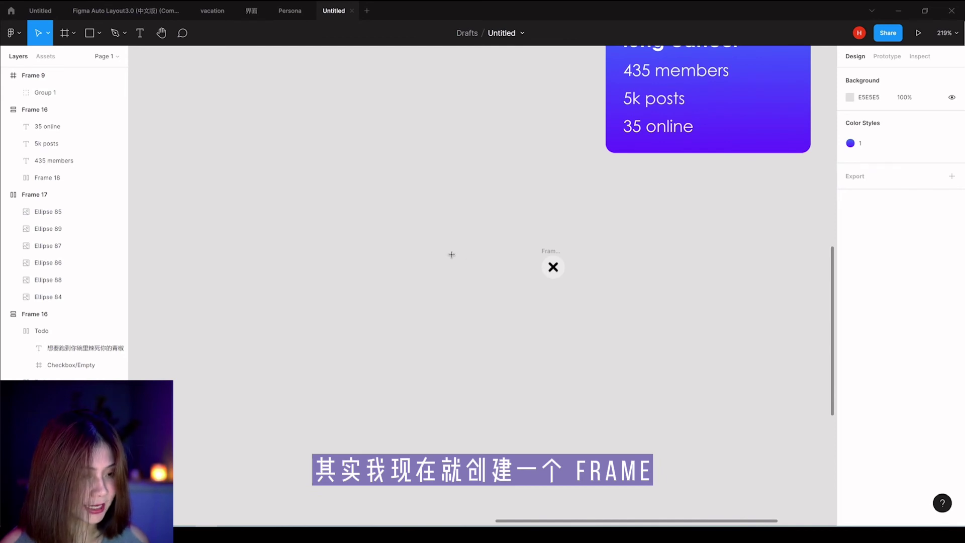
Step: Draw a new 174×76 white frame and place the close icon at its top-right corner
{"action": "key", "text": "f"}
{"action": "left_click_drag", "start_coordinate": [294, 267], "coordinate": [498, 355]}
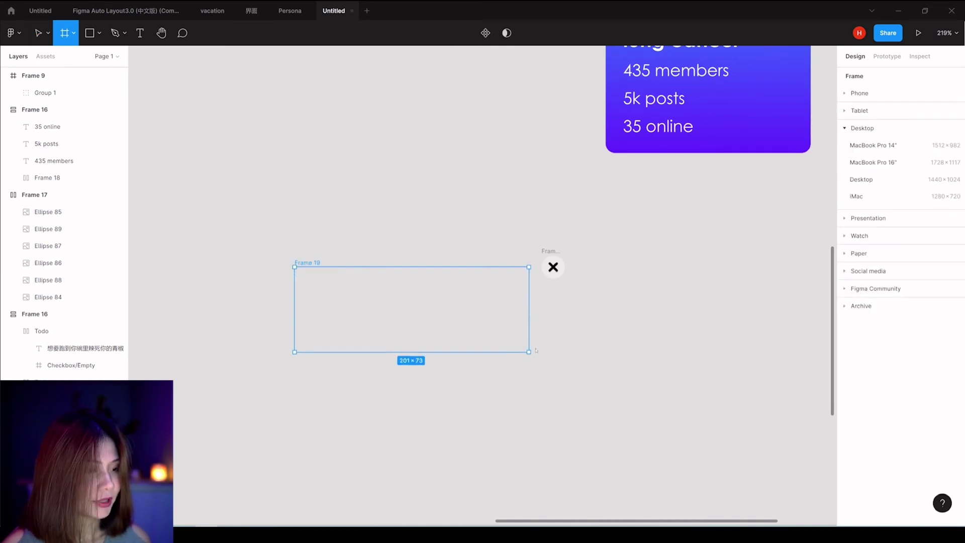
{"action": "left_click", "coordinate": [540, 271]}
{"action": "left_click", "coordinate": [551, 251]}
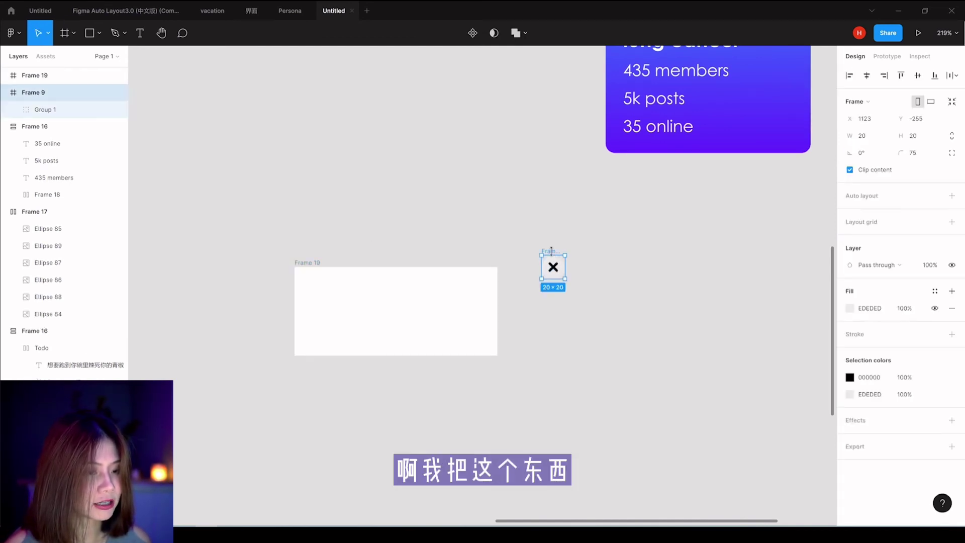
{"action": "left_click_drag", "start_coordinate": [561, 267], "coordinate": [549, 269]}
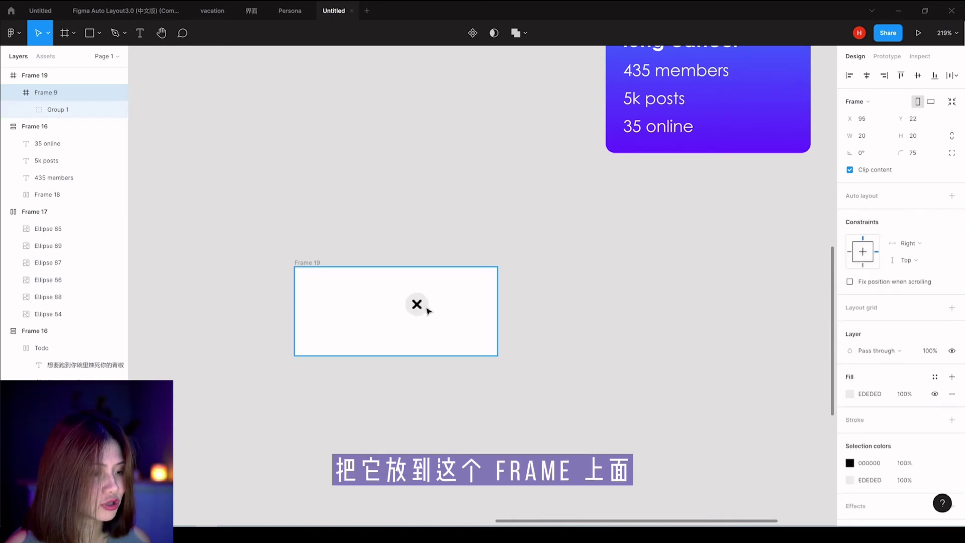
{"action": "left_click_drag", "start_coordinate": [426, 311], "coordinate": [506, 273]}
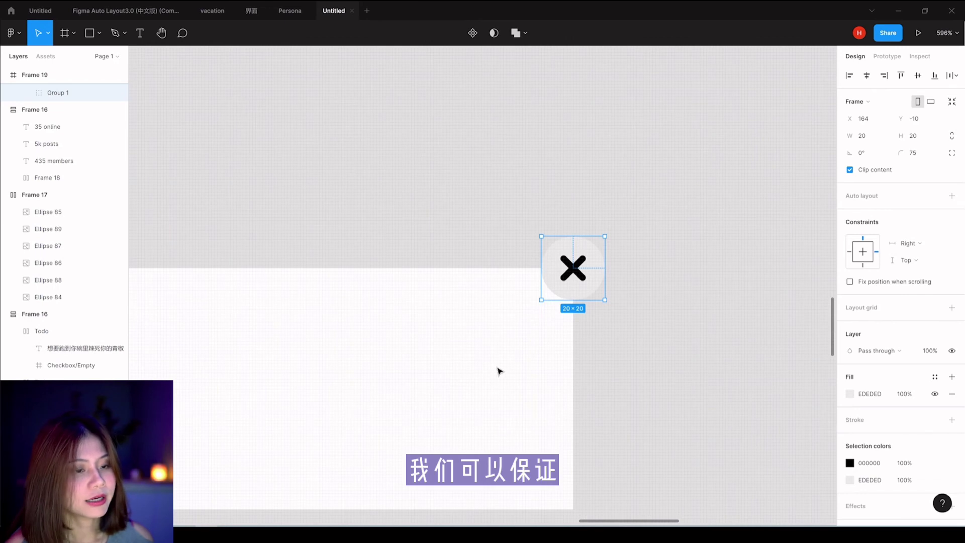
Step: Widen Frame 19 to 197 to check that the close icon follows
{"action": "left_click", "coordinate": [621, 291]}
{"action": "left_click", "coordinate": [543, 262]}
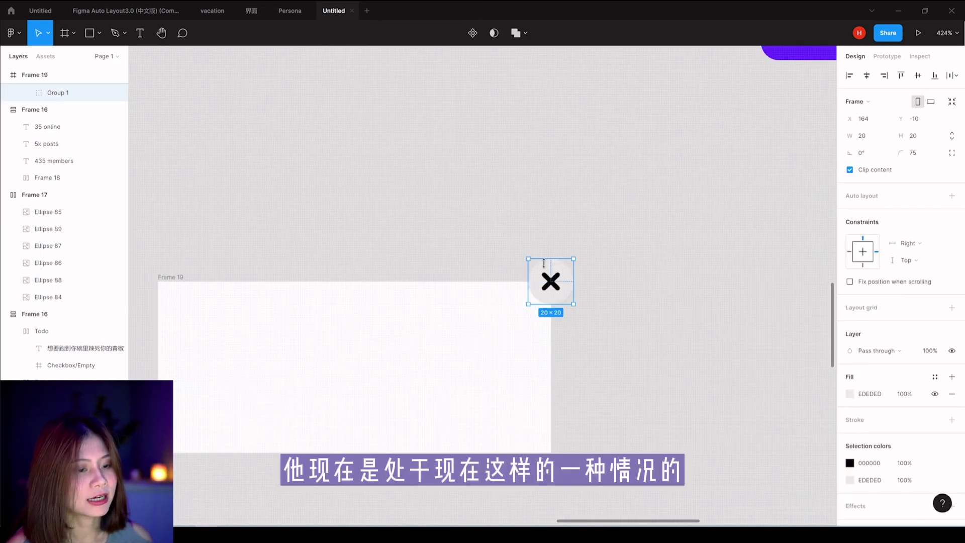
{"action": "left_click", "coordinate": [530, 349]}
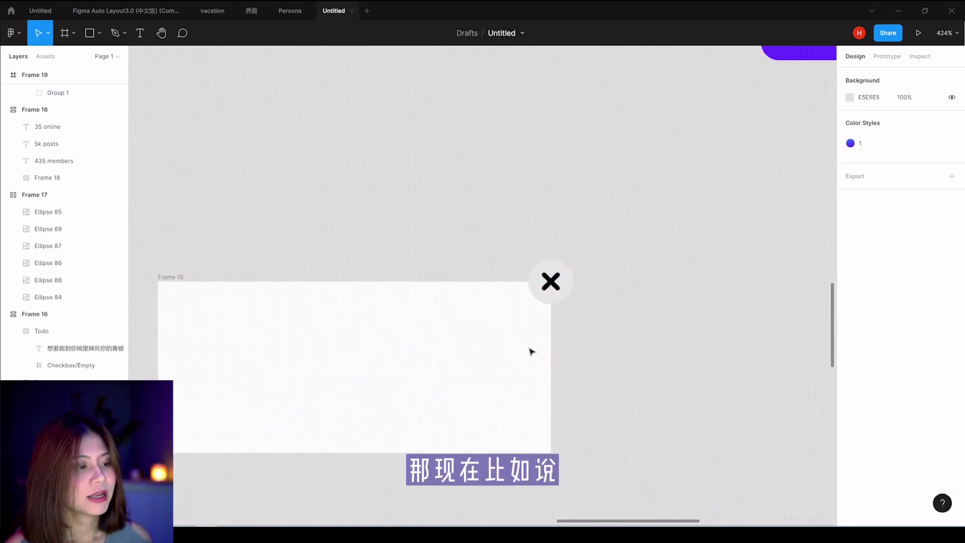
{"action": "left_click", "coordinate": [186, 279]}
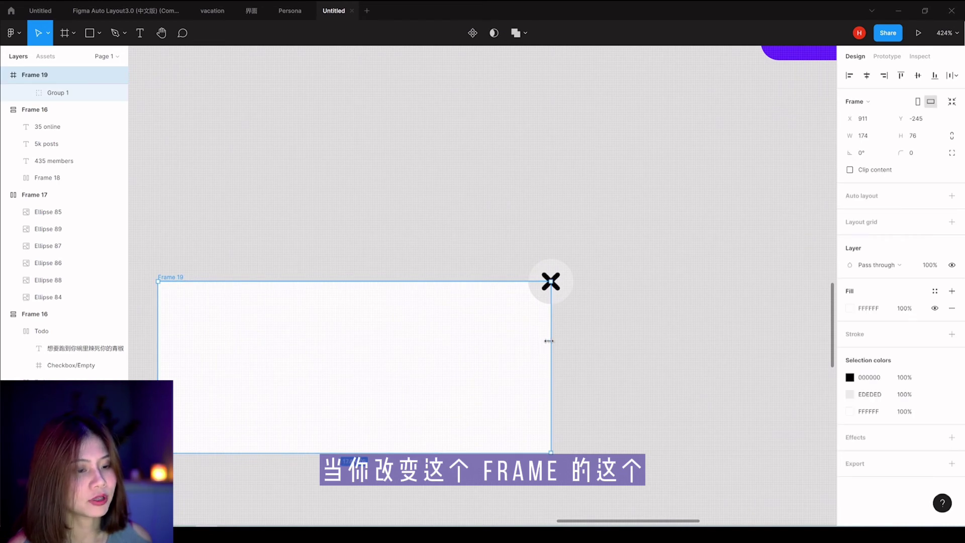
{"action": "mouse_move", "coordinate": [548, 340]}
{"action": "left_mouse_down"}
{"action": "mouse_move", "coordinate": [575, 334]}
{"action": "mouse_move", "coordinate": [564, 337]}
{"action": "left_mouse_up"}
{"action": "left_click_drag", "start_coordinate": [530, 334], "coordinate": [604, 330]}
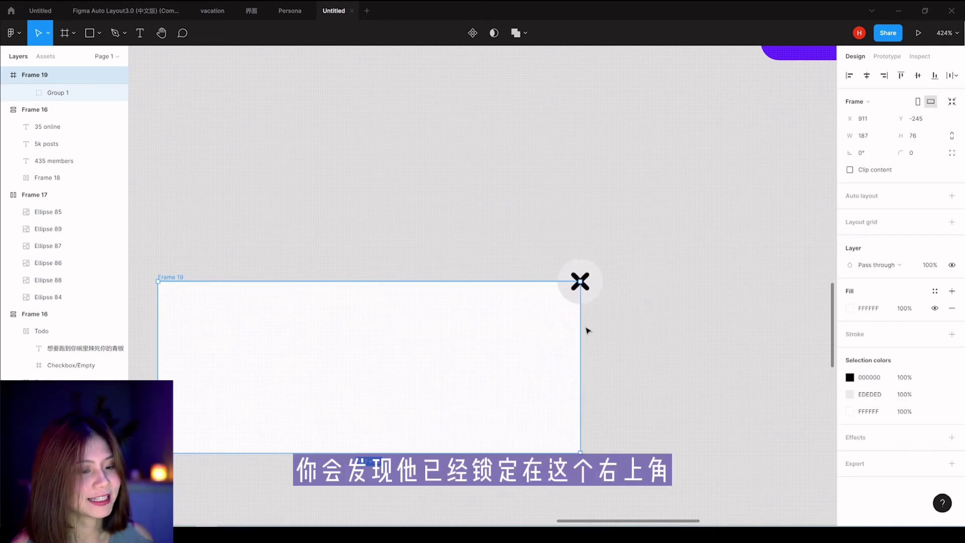
{"action": "left_click_drag", "start_coordinate": [603, 330], "coordinate": [610, 320]}
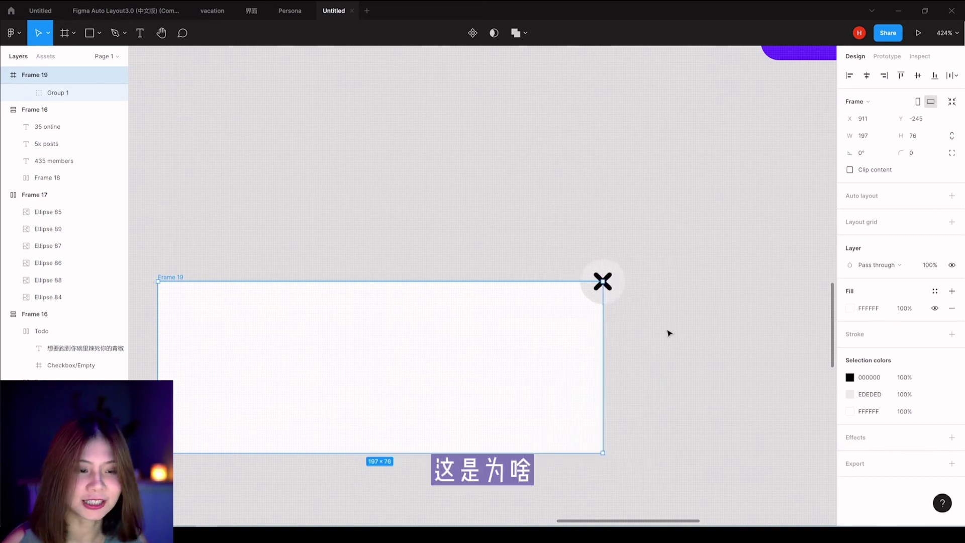
Step: Check the icon's Right and Top constraints, then resize Frame 19 to 235 wide and 24 tall
{"action": "left_click", "coordinate": [622, 279]}
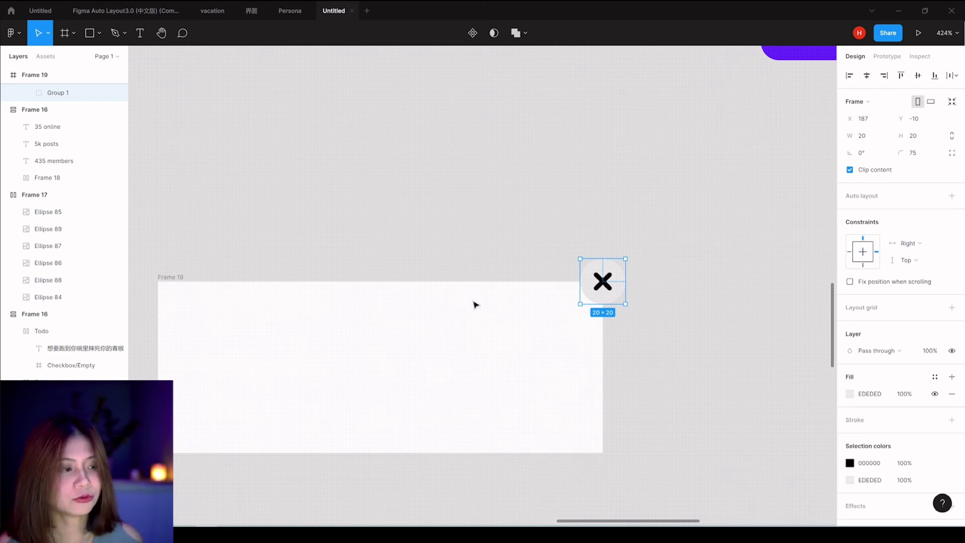
{"action": "left_click", "coordinate": [180, 276]}
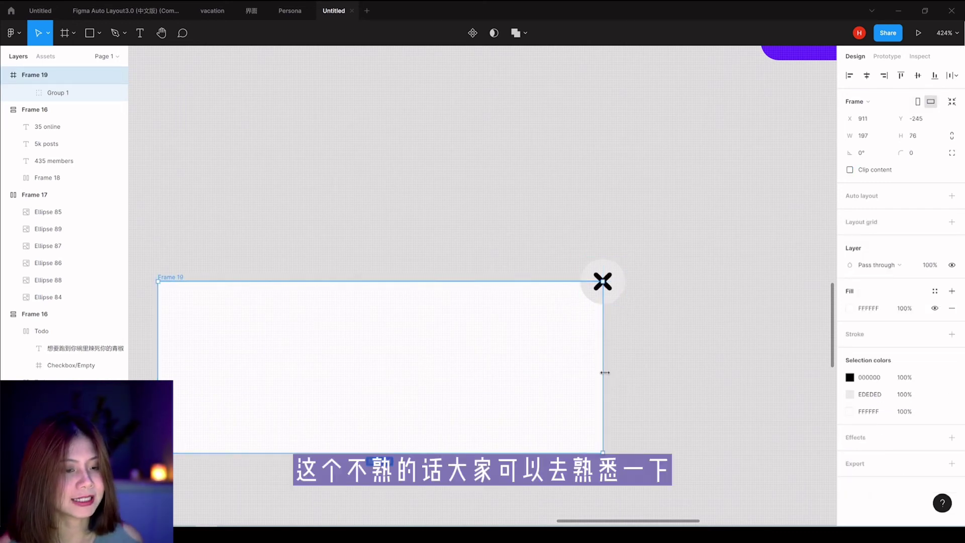
{"action": "left_click_drag", "start_coordinate": [604, 372], "coordinate": [689, 368]}
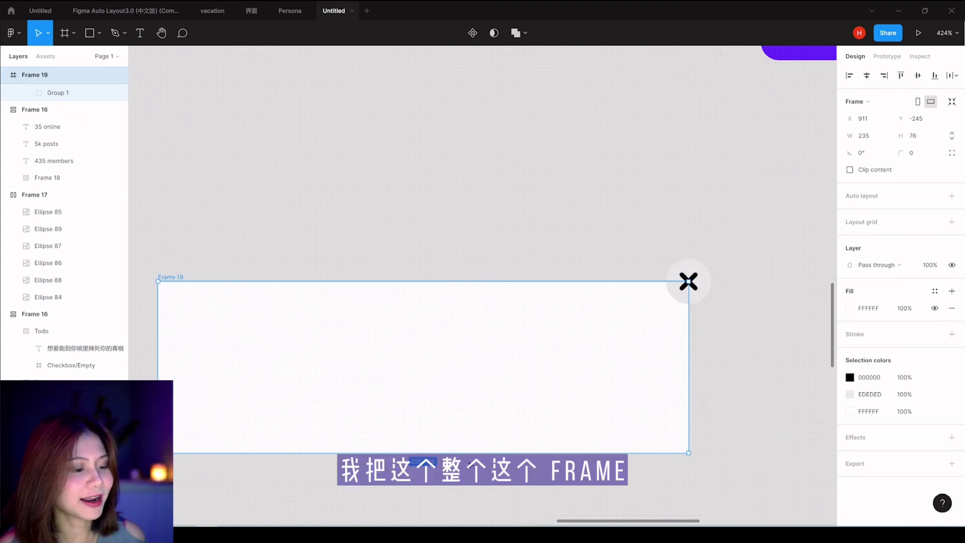
{"action": "left_click_drag", "start_coordinate": [470, 452], "coordinate": [523, 336]}
{"action": "left_click", "coordinate": [553, 236]}
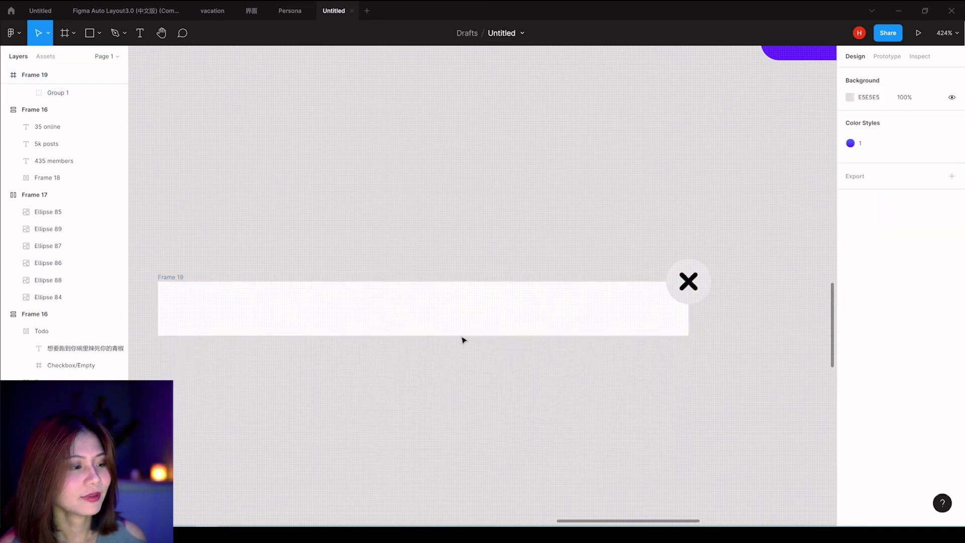
{"action": "left_click", "coordinate": [177, 276]}
{"action": "scroll", "coordinate": [345, 356], "scroll_direction": "down", "scroll_amount": 3}
{"action": "scroll", "coordinate": [352, 352], "scroll_direction": "down", "scroll_amount": 3}
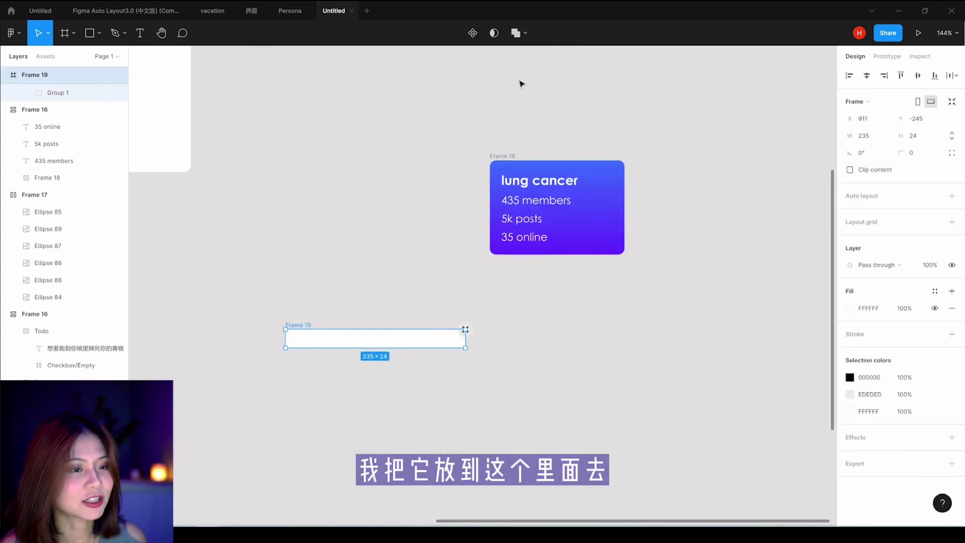
{"action": "left_click", "coordinate": [505, 157]}
{"action": "left_click", "coordinate": [306, 325]}
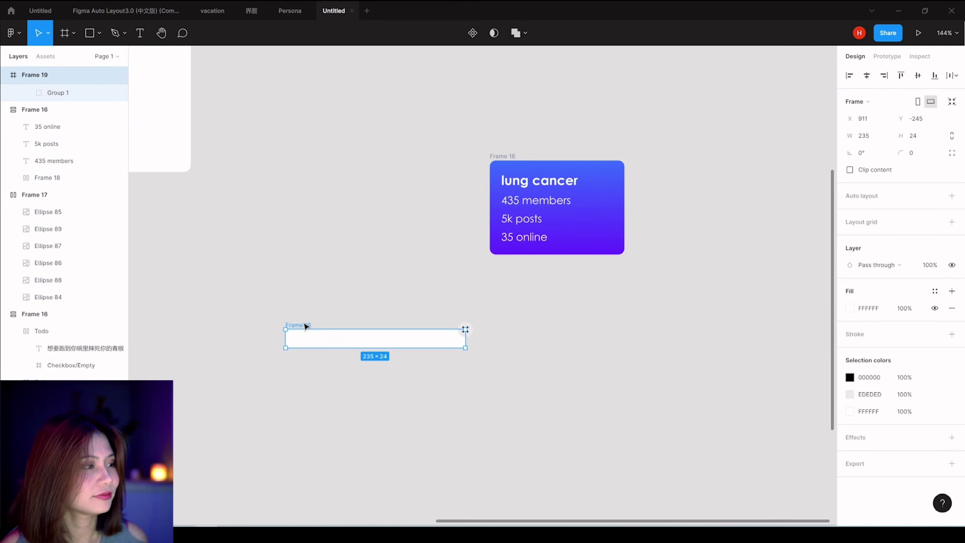
{"action": "left_click", "coordinate": [500, 155]}
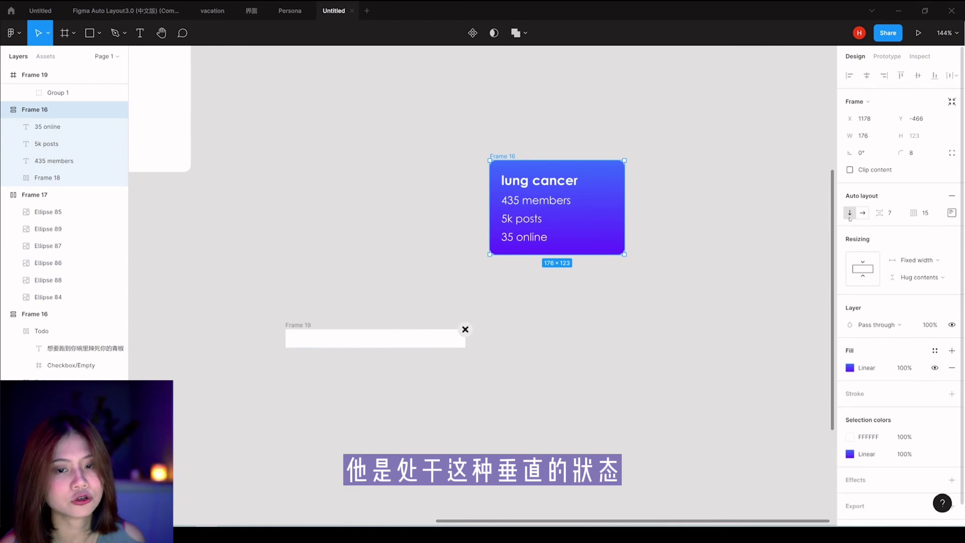
{"action": "left_click", "coordinate": [539, 201]}
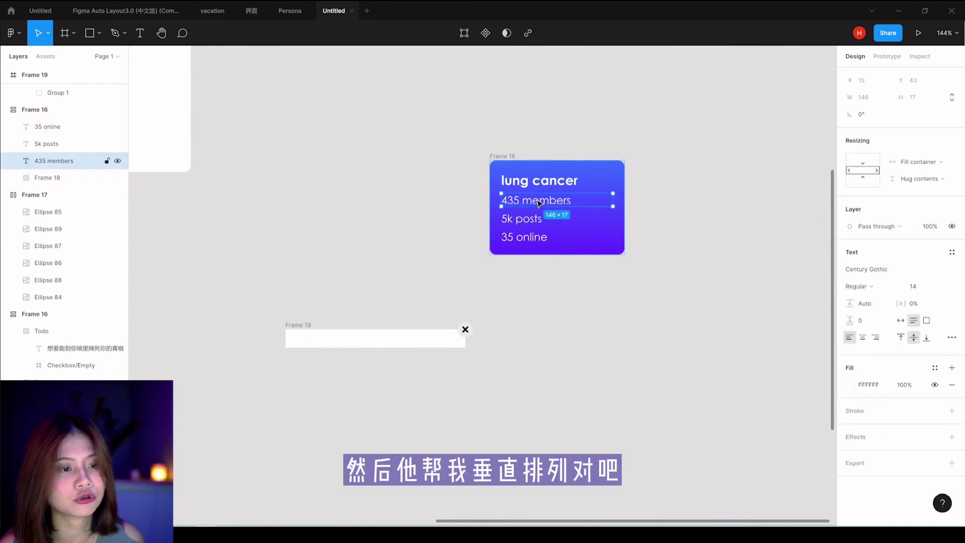
{"action": "left_click", "coordinate": [533, 374]}
{"action": "left_click", "coordinate": [310, 336]}
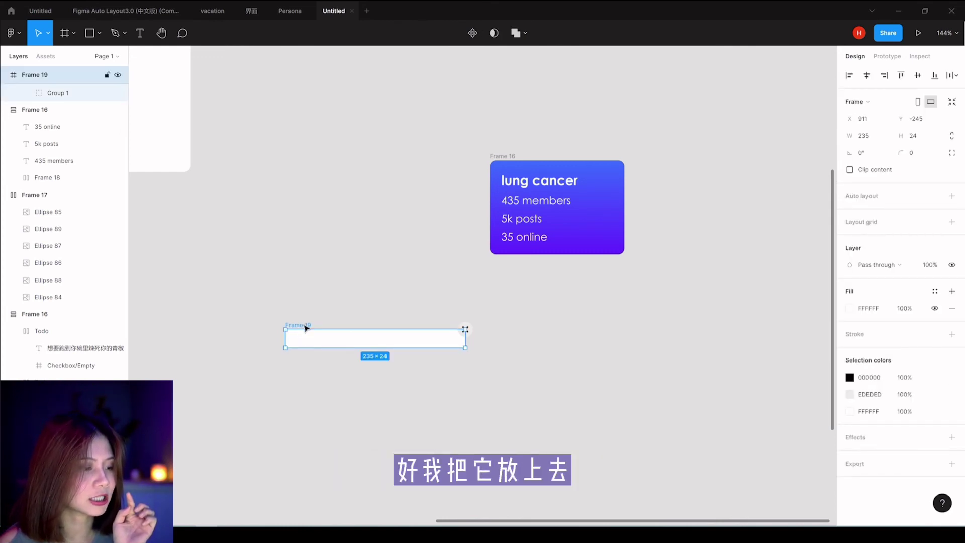
Step: Move the white bar Frame 19 into the lung cancer card, above its title
{"action": "mouse_move", "coordinate": [305, 327]}
{"action": "left_mouse_down"}
{"action": "mouse_move", "coordinate": [503, 206]}
{"action": "mouse_move", "coordinate": [404, 271]}
{"action": "mouse_move", "coordinate": [484, 273]}
{"action": "mouse_move", "coordinate": [487, 287]}
{"action": "left_mouse_up"}
{"action": "key", "text": "Tab"}
{"action": "left_click", "coordinate": [400, 266]}
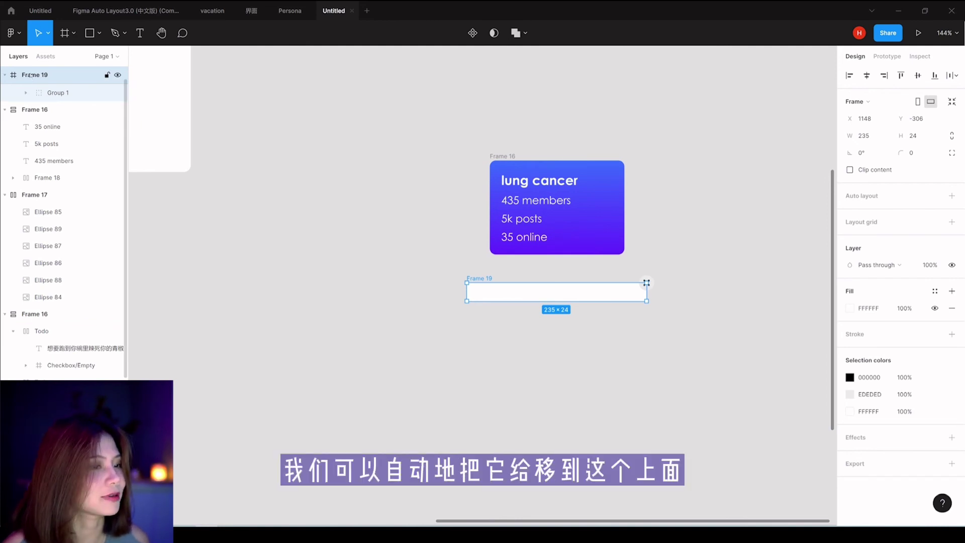
{"action": "left_click_drag", "start_coordinate": [28, 75], "coordinate": [40, 118]}
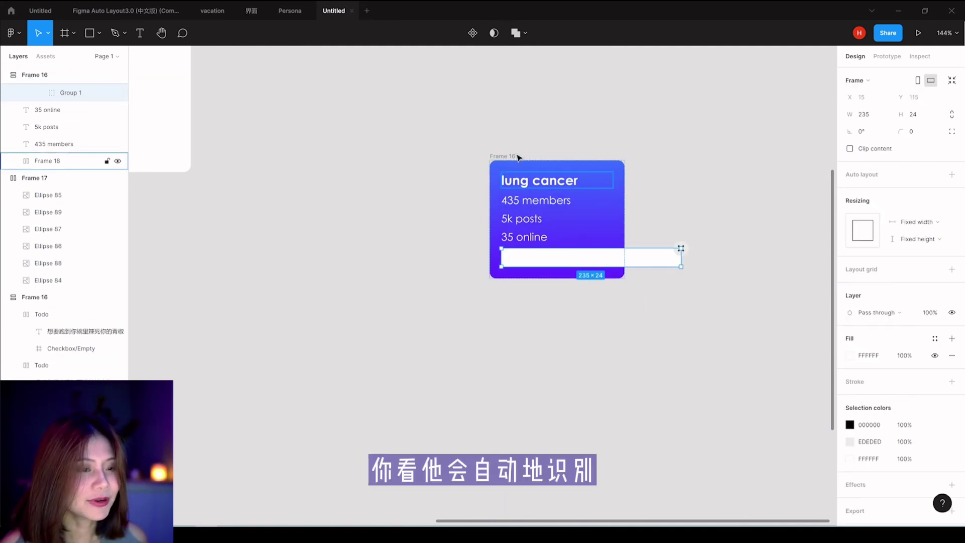
{"action": "left_click_drag", "start_coordinate": [534, 259], "coordinate": [535, 183]}
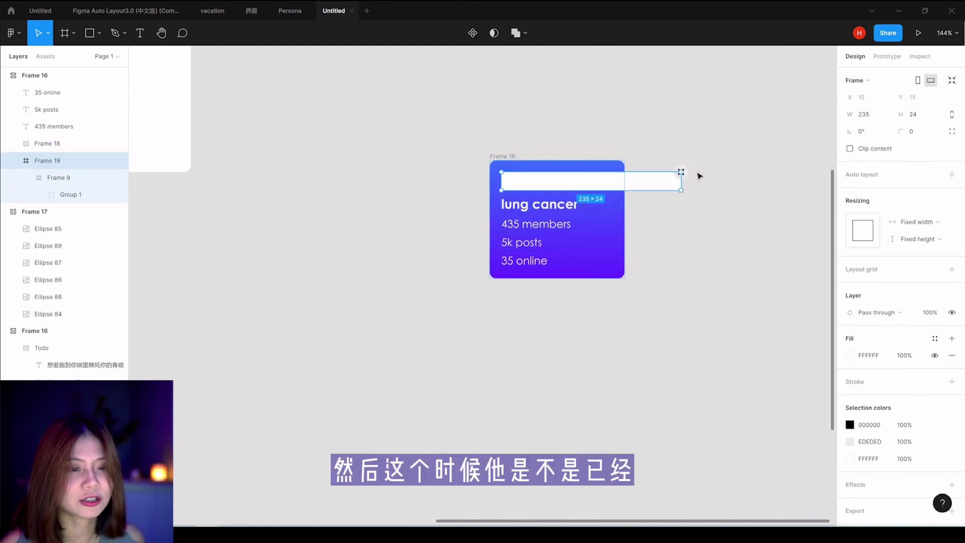
Step: Set the white bar's horizontal resizing to Fill container
{"action": "scroll", "coordinate": [689, 208], "scroll_direction": "up", "scroll_amount": 5, "text": "ctrl"}
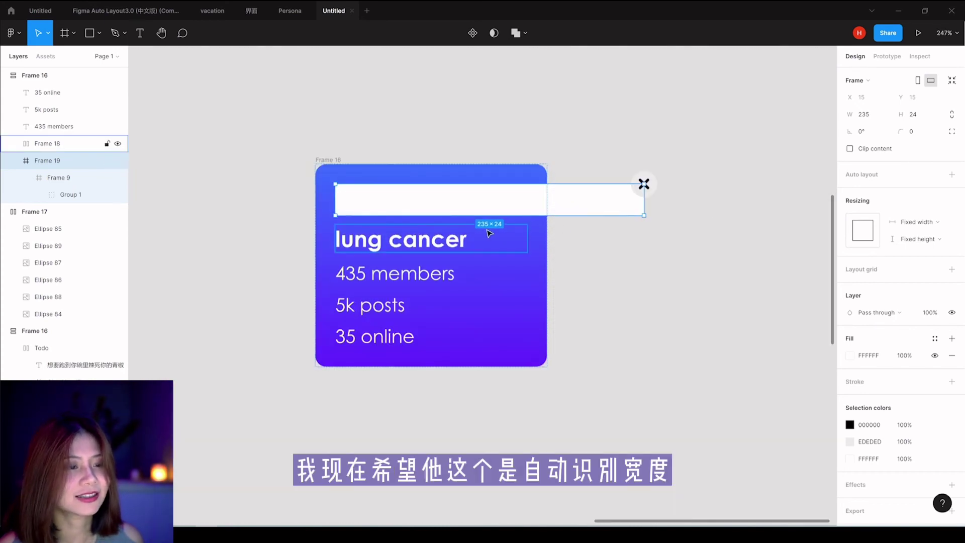
{"action": "left_click", "coordinate": [927, 222]}
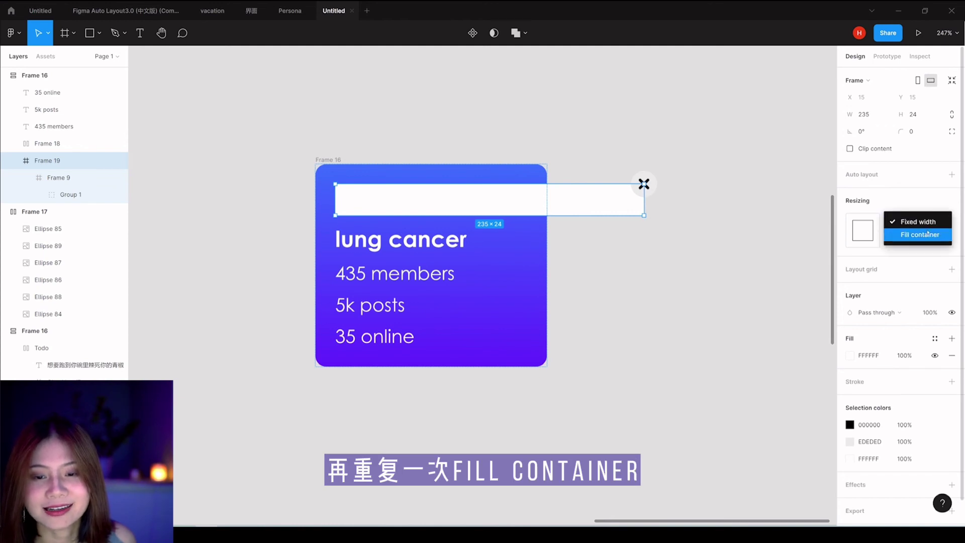
{"action": "left_click", "coordinate": [550, 234]}
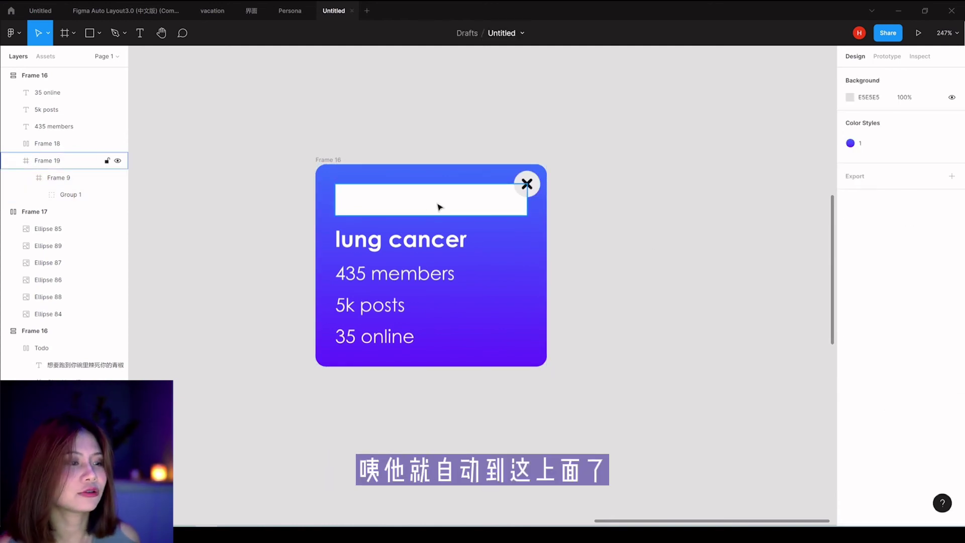
Step: Set the lung cancer card's auto-layout padding to 0
{"action": "left_click", "coordinate": [328, 160]}
{"action": "mouse_move", "coordinate": [547, 240]}
{"action": "left_mouse_down"}
{"action": "mouse_move", "coordinate": [707, 261]}
{"action": "mouse_move", "coordinate": [448, 243]}
{"action": "mouse_move", "coordinate": [566, 249]}
{"action": "mouse_move", "coordinate": [554, 245]}
{"action": "left_mouse_up"}
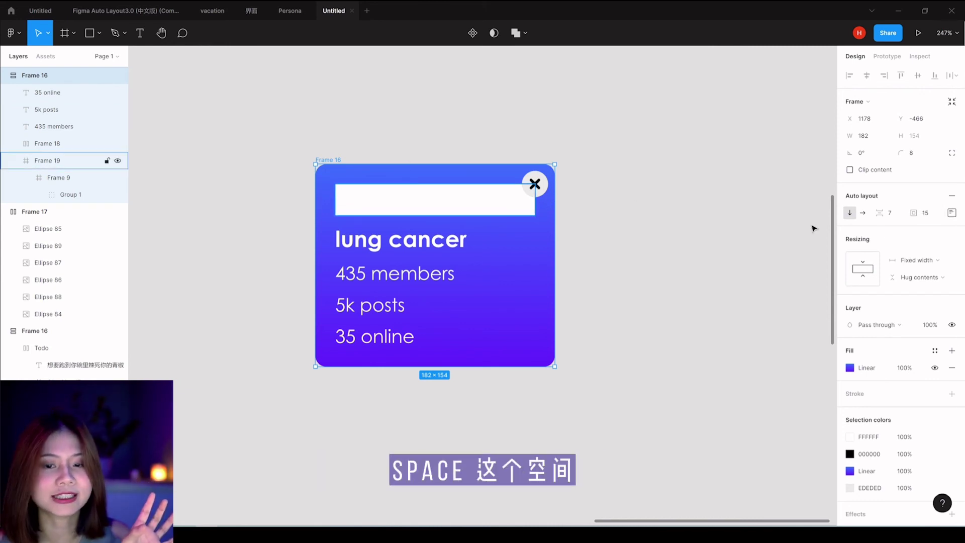
{"action": "left_click", "coordinate": [925, 214]}
{"action": "type", "text": "0"}
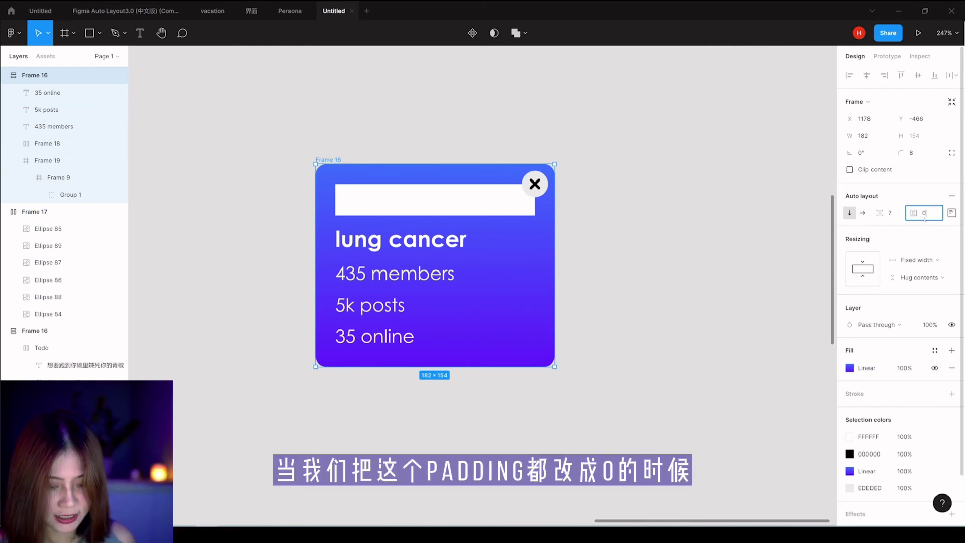
{"action": "key", "text": "Return"}
Step: Narrow the card to 168 × 124, then inspect the bar and each text line
{"action": "left_click", "coordinate": [700, 248]}
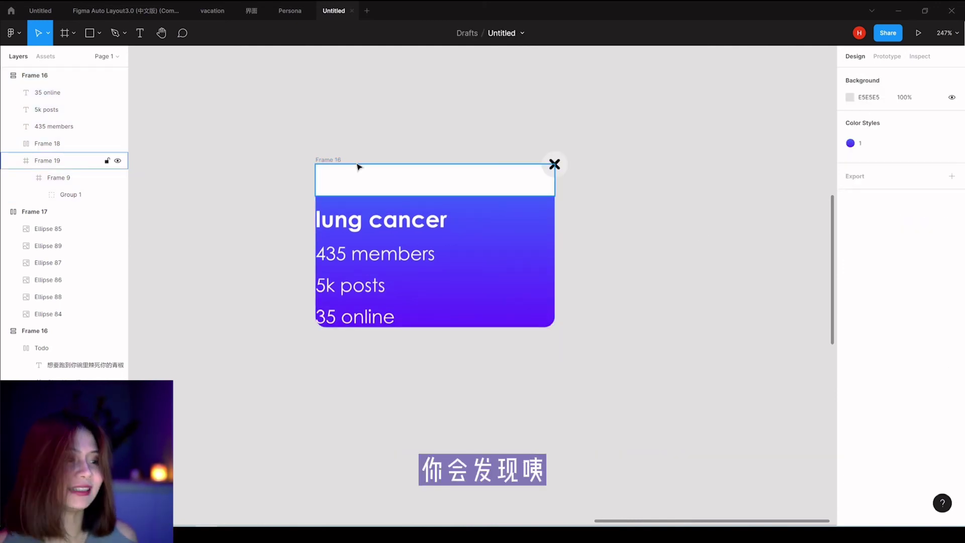
{"action": "left_click", "coordinate": [329, 162]}
{"action": "left_click_drag", "start_coordinate": [558, 230], "coordinate": [521, 258]}
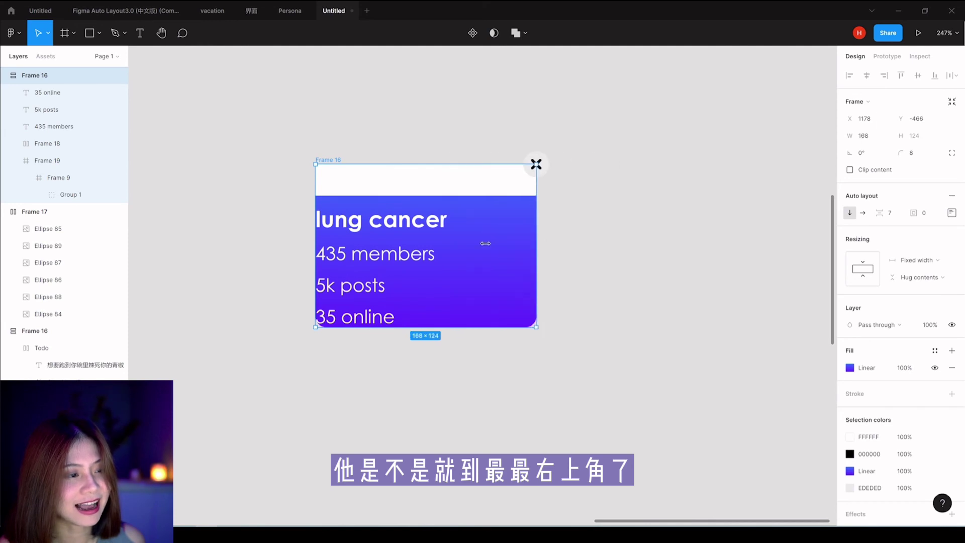
{"action": "scroll", "coordinate": [528, 236], "scroll_direction": "up", "scroll_amount": 2}
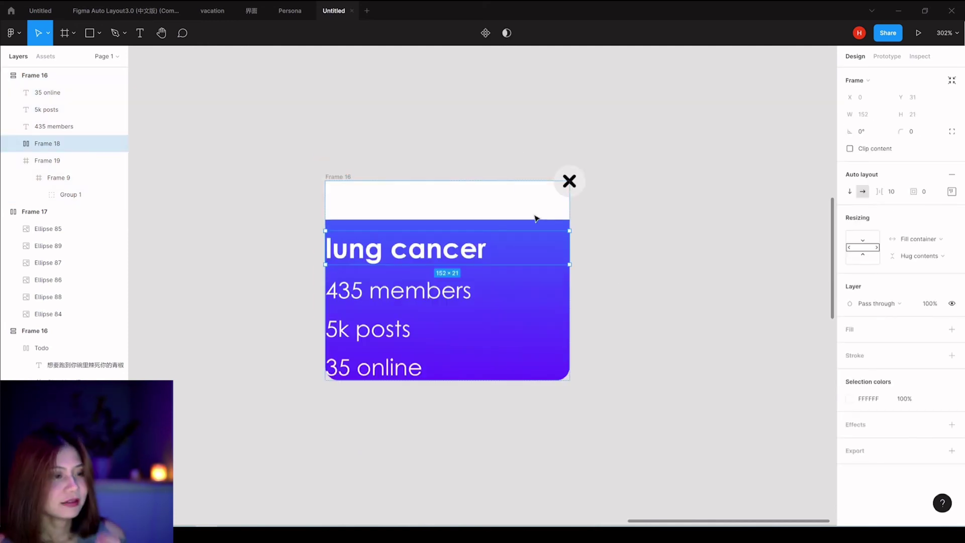
{"action": "left_click", "coordinate": [450, 216]}
{"action": "left_click", "coordinate": [372, 261]}
{"action": "left_click", "coordinate": [380, 296]}
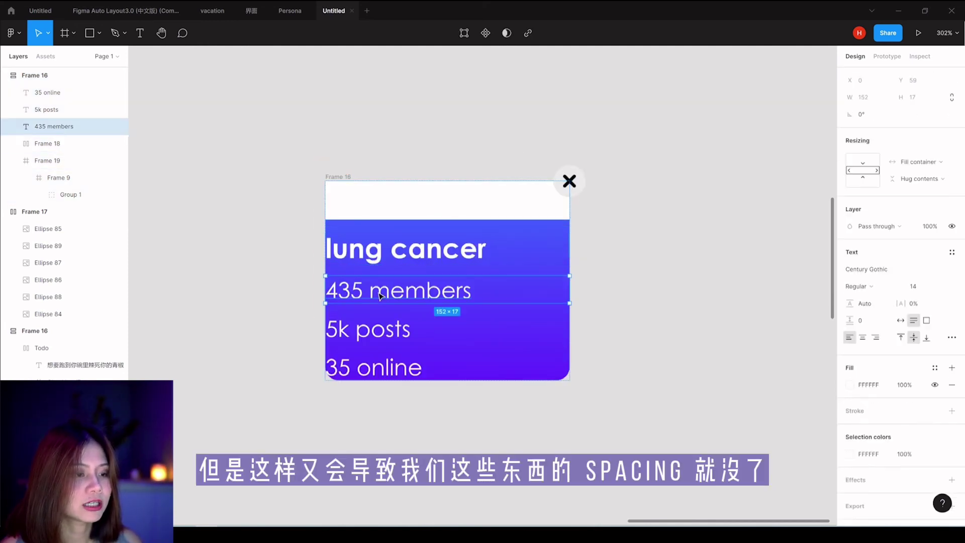
{"action": "left_click", "coordinate": [378, 327]}
{"action": "left_click", "coordinate": [384, 364]}
{"action": "left_click", "coordinate": [432, 400]}
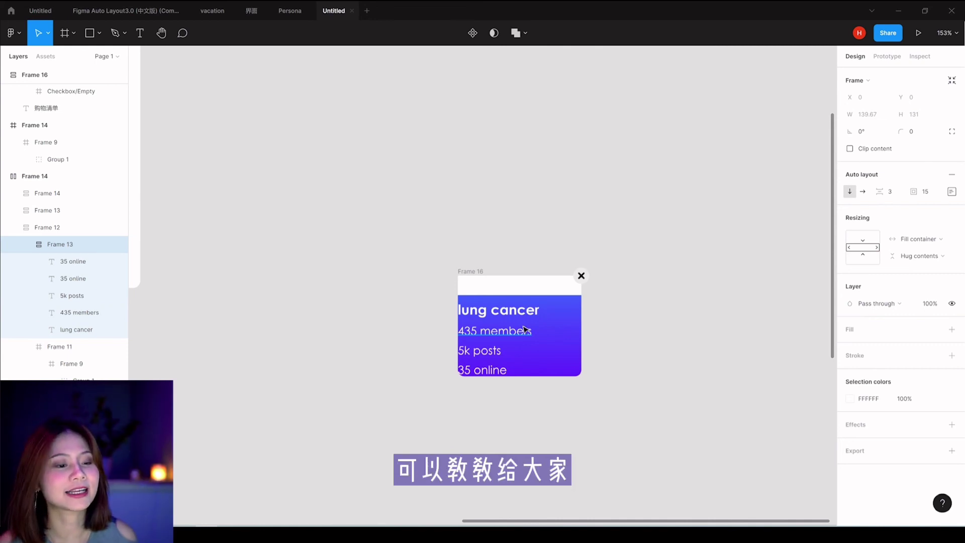
Step: Try raising the card's padding to 19, then return it to 0
{"action": "scroll", "coordinate": [500, 313], "scroll_direction": "up", "scroll_amount": 5, "text": "ctrl"}
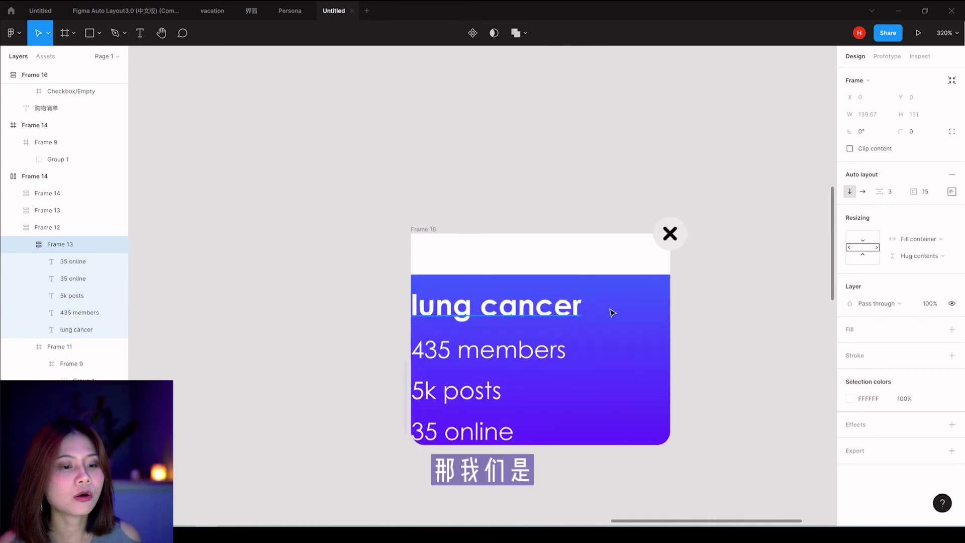
{"action": "left_click", "coordinate": [661, 248]}
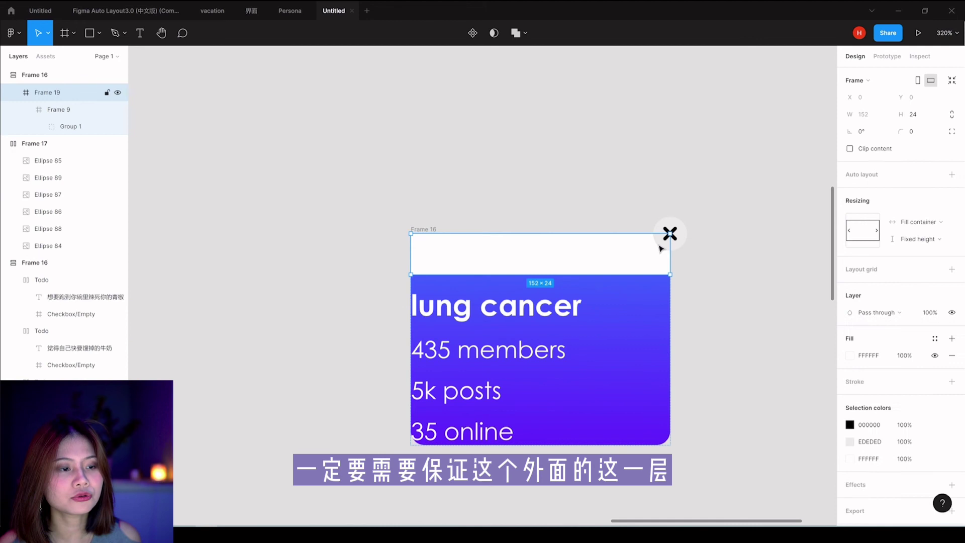
{"action": "left_click", "coordinate": [429, 229]}
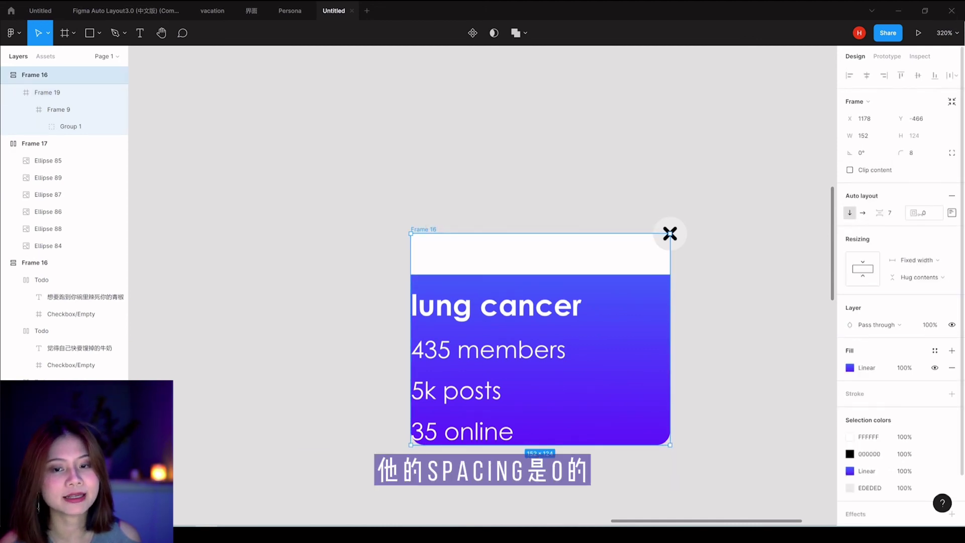
{"action": "left_click_drag", "start_coordinate": [913, 213], "coordinate": [934, 220]}
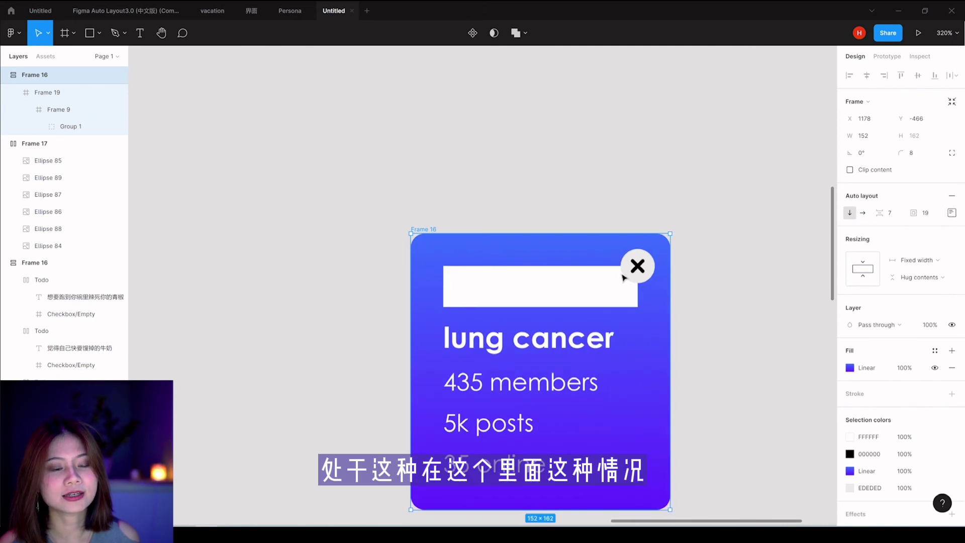
{"action": "left_click", "coordinate": [926, 215]}
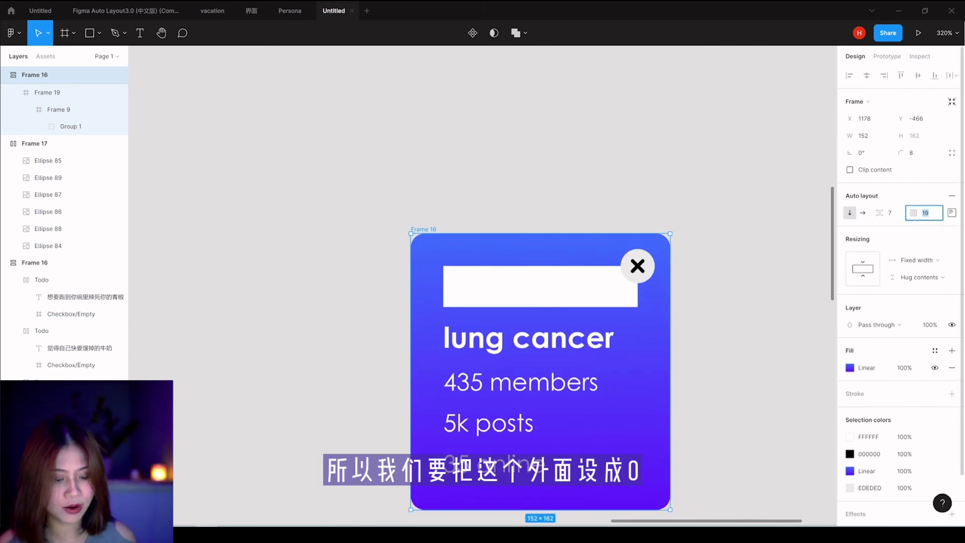
{"action": "type", "text": "0"}
{"action": "key", "text": "Return"}
Step: Wrap the four text lines in an auto-layout frame set to Fill container with 15 padding
{"action": "left_click", "coordinate": [494, 314]}
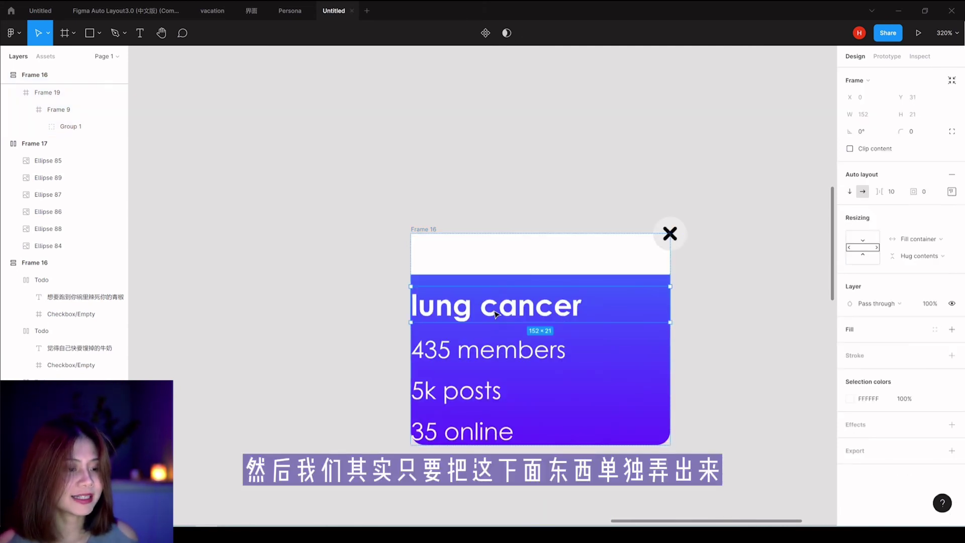
{"action": "left_click", "coordinate": [487, 360], "text": "shift"}
{"action": "left_click", "coordinate": [481, 399], "text": "shift"}
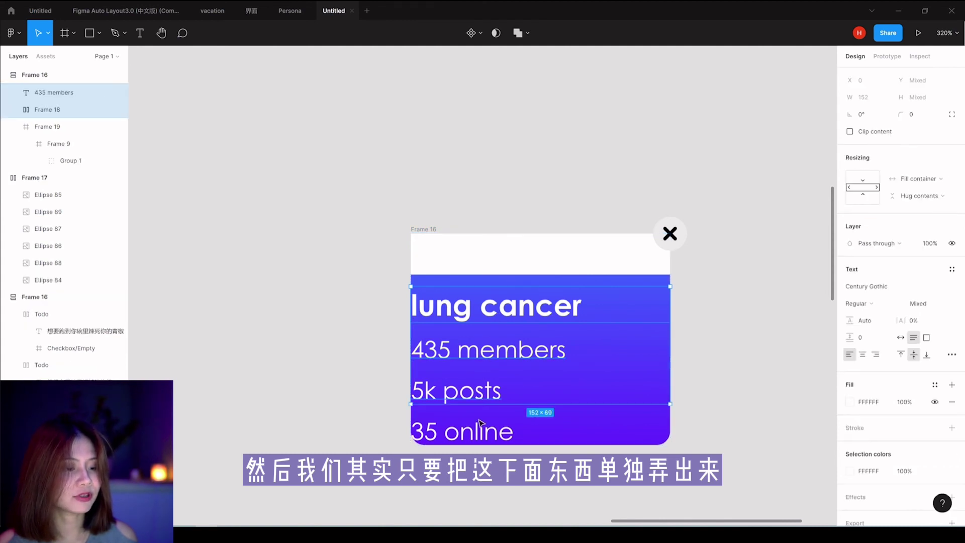
{"action": "left_click", "coordinate": [480, 431], "text": "shift"}
{"action": "key", "text": "shift+a"}
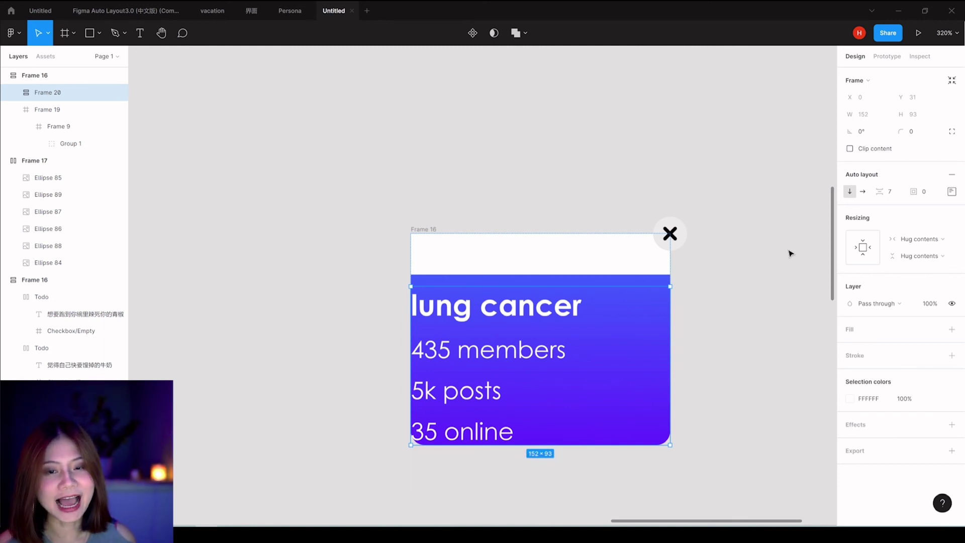
{"action": "left_click", "coordinate": [921, 241]}
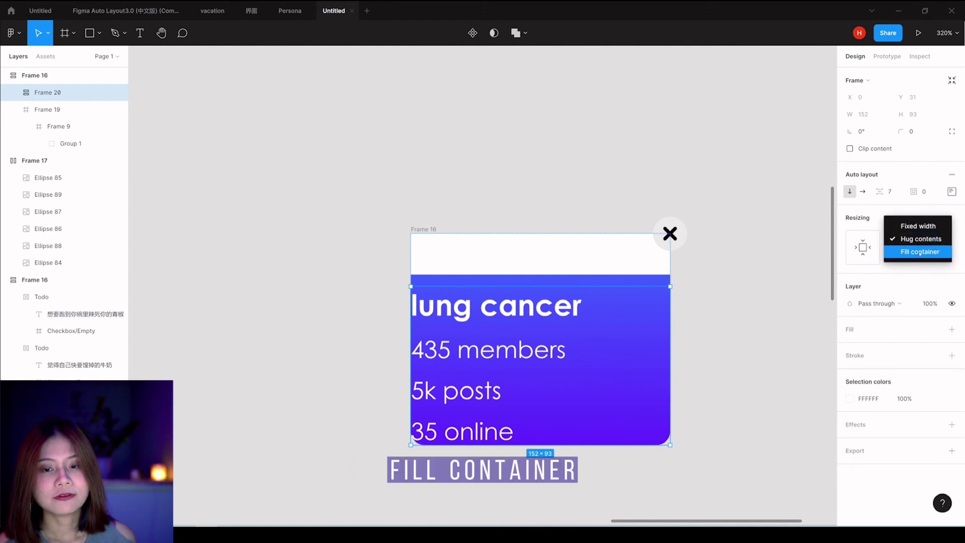
{"action": "left_click", "coordinate": [919, 251]}
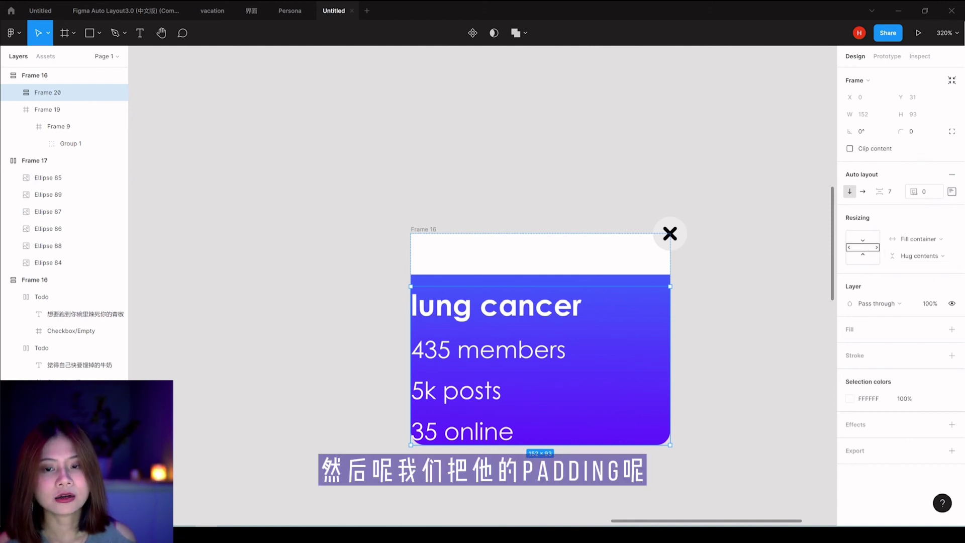
{"action": "left_click_drag", "start_coordinate": [914, 191], "coordinate": [930, 196]}
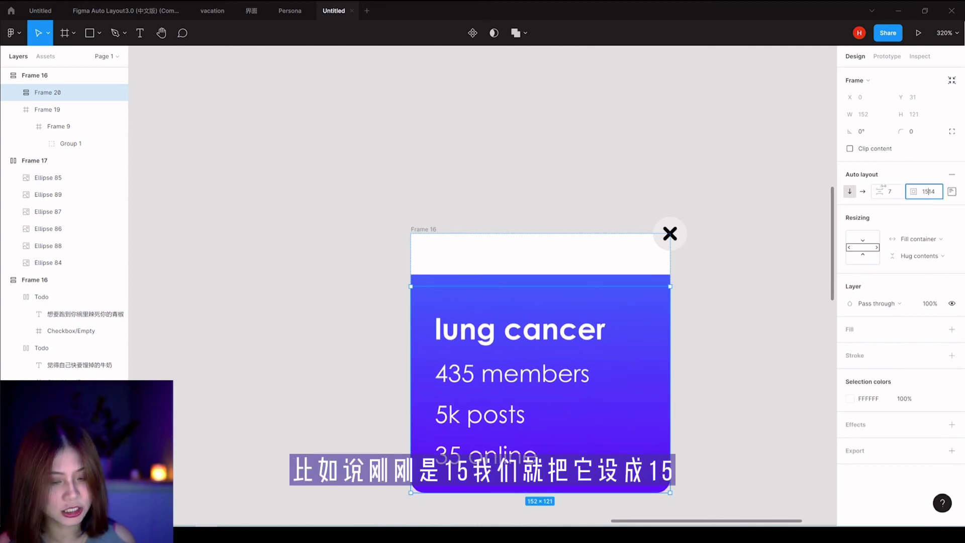
{"action": "left_click", "coordinate": [472, 213]}
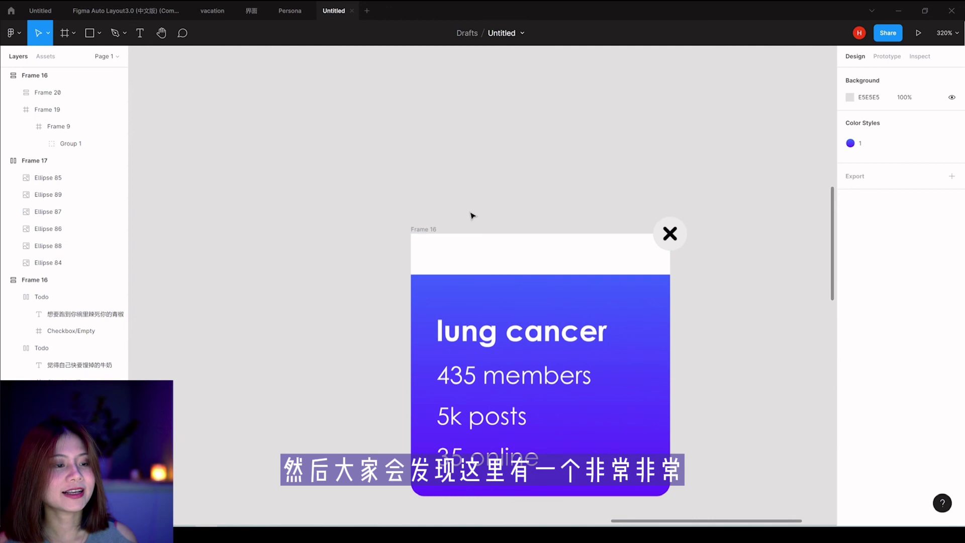
Step: Temporarily turn the card's text red, then undo the change
{"action": "left_click", "coordinate": [425, 230]}
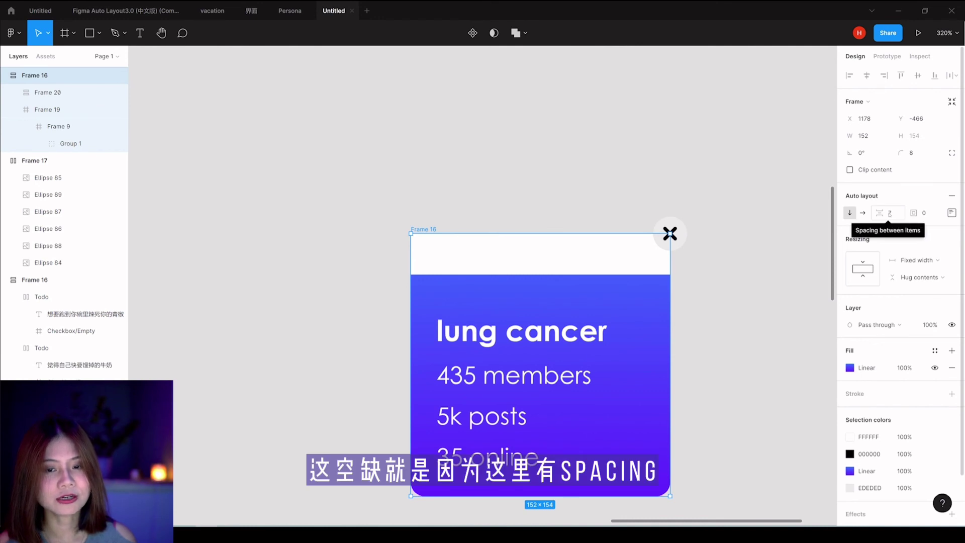
{"action": "left_click", "coordinate": [553, 381]}
{"action": "left_click", "coordinate": [850, 398]}
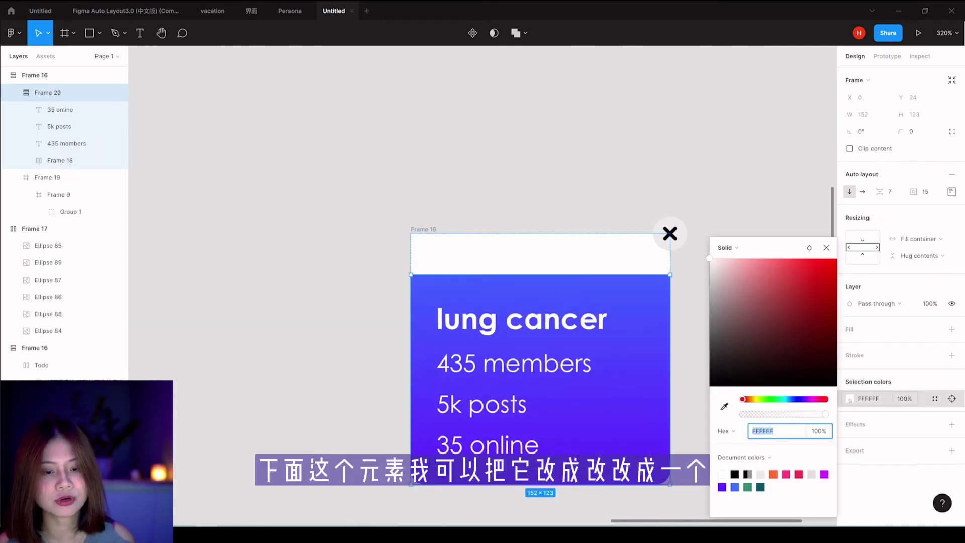
{"action": "left_click", "coordinate": [784, 271]}
{"action": "key", "text": "ctrl+z"}
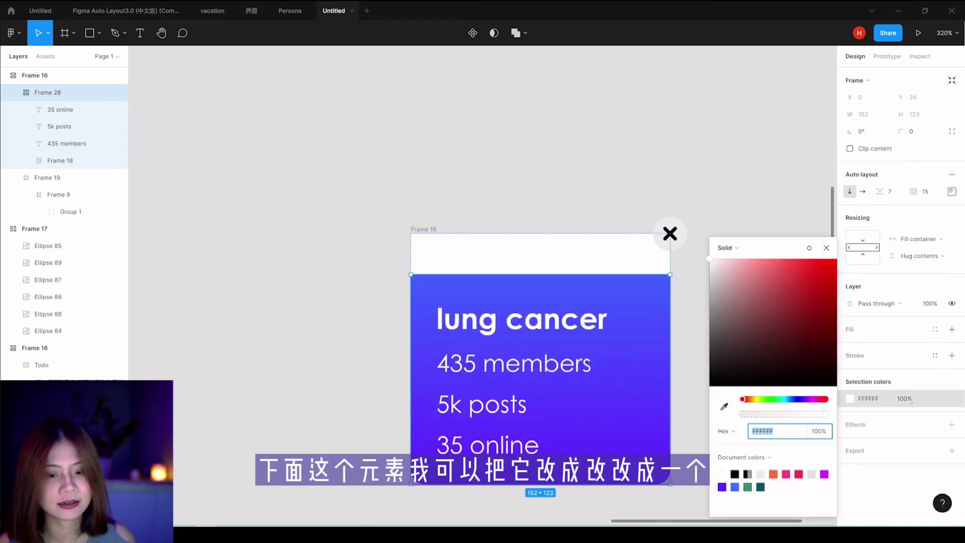
{"action": "key", "text": "Escape"}
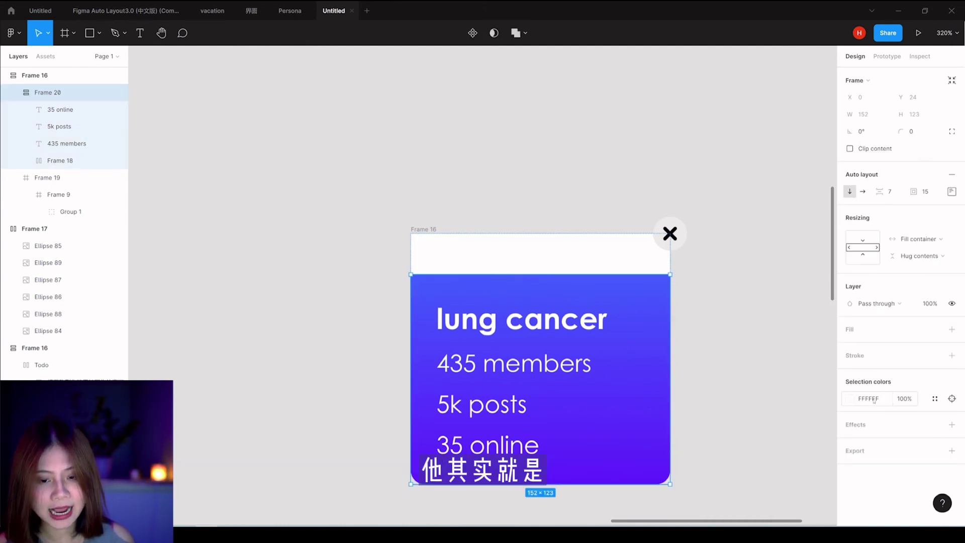
Step: Give the text frame a red fill to reveal its bounds and the gap above it
{"action": "left_click", "coordinate": [951, 329]}
{"action": "left_click", "coordinate": [849, 346]}
{"action": "left_click_drag", "start_coordinate": [785, 323], "coordinate": [784, 270]}
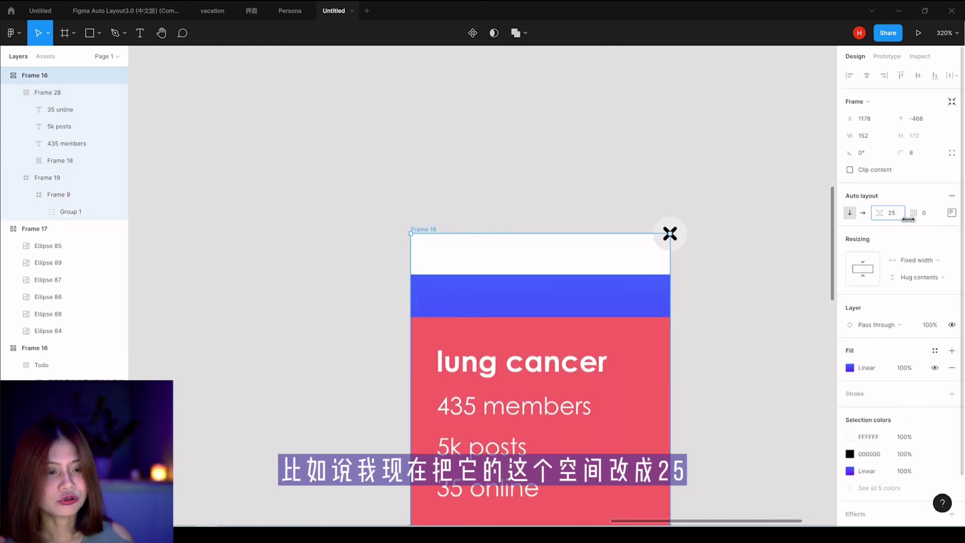
{"action": "left_click_drag", "start_coordinate": [908, 219], "coordinate": [910, 227]}
{"action": "scroll", "coordinate": [624, 265], "scroll_direction": "down", "scroll_amount": 2}
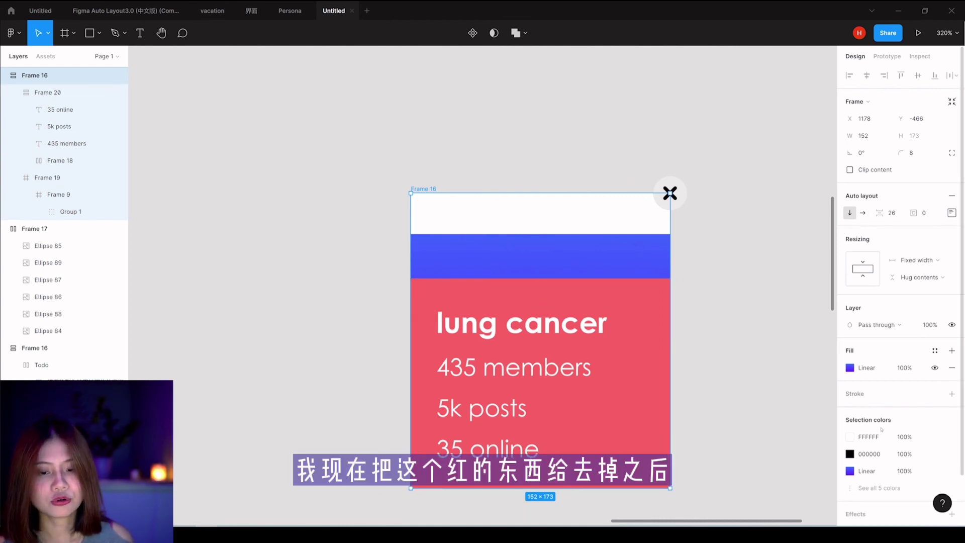
Step: Remove the red fill and set the card's spacing between items to 0
{"action": "left_click", "coordinate": [550, 344]}
{"action": "left_click", "coordinate": [951, 346]}
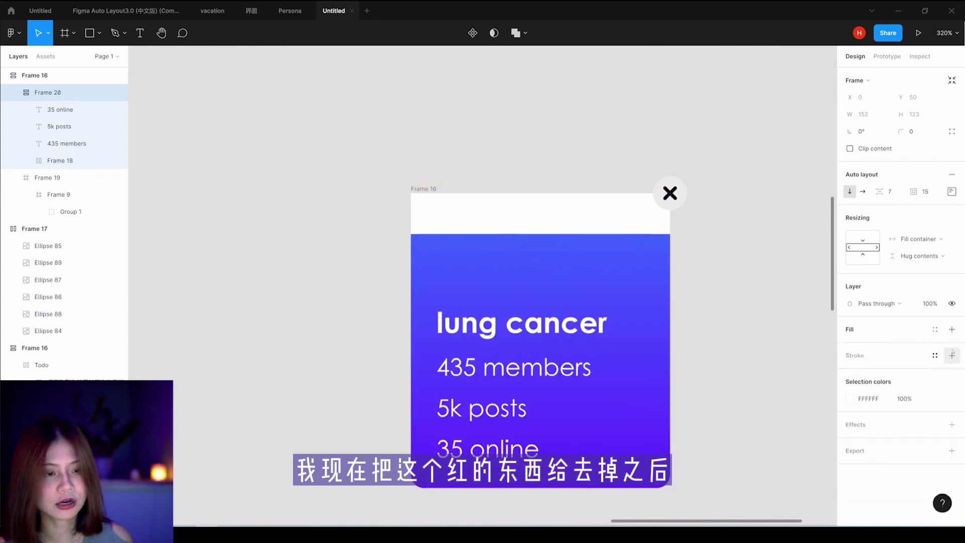
{"action": "key", "text": "Escape"}
{"action": "left_click_drag", "start_coordinate": [919, 226], "coordinate": [908, 226]}
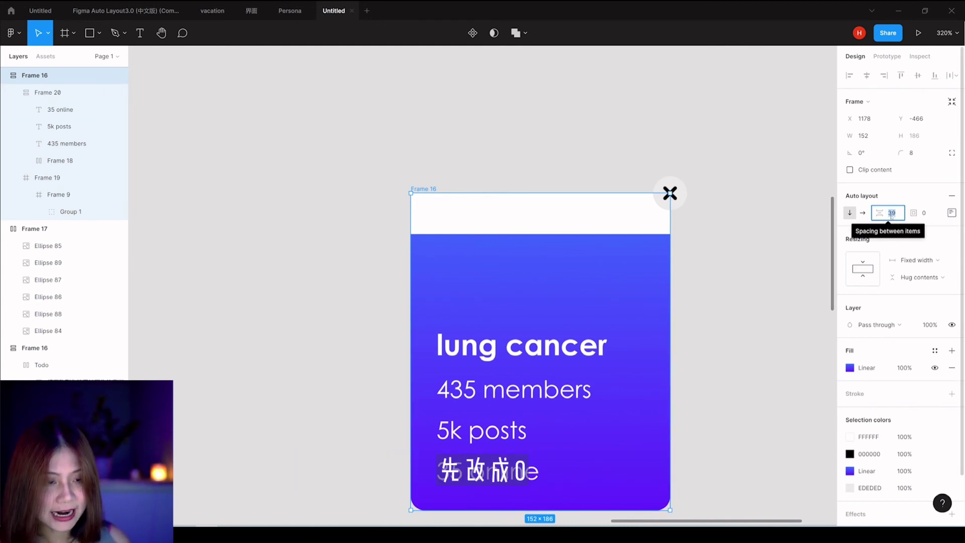
{"action": "type", "text": "0"}
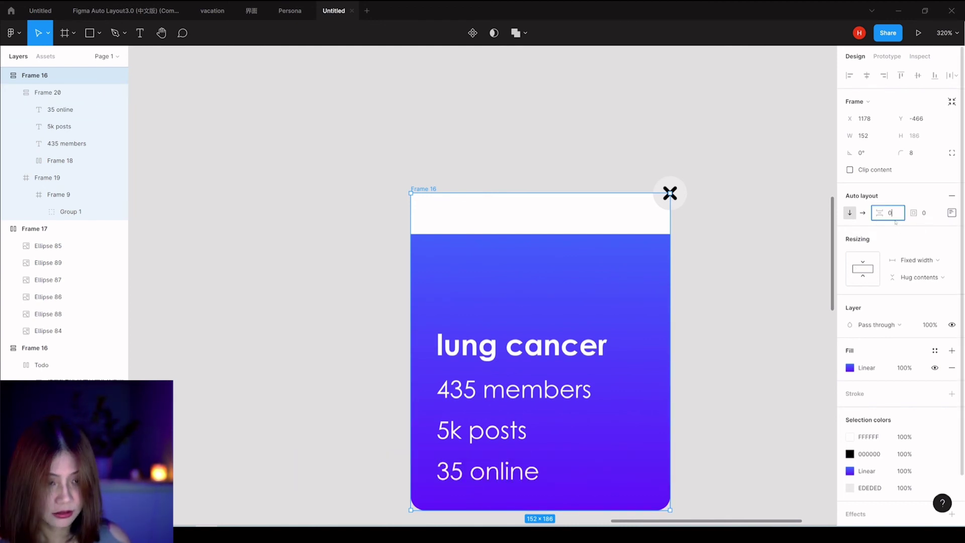
{"action": "key", "text": "Return"}
{"action": "left_click", "coordinate": [747, 270]}
{"action": "left_click", "coordinate": [573, 222]}
{"action": "left_click", "coordinate": [756, 287]}
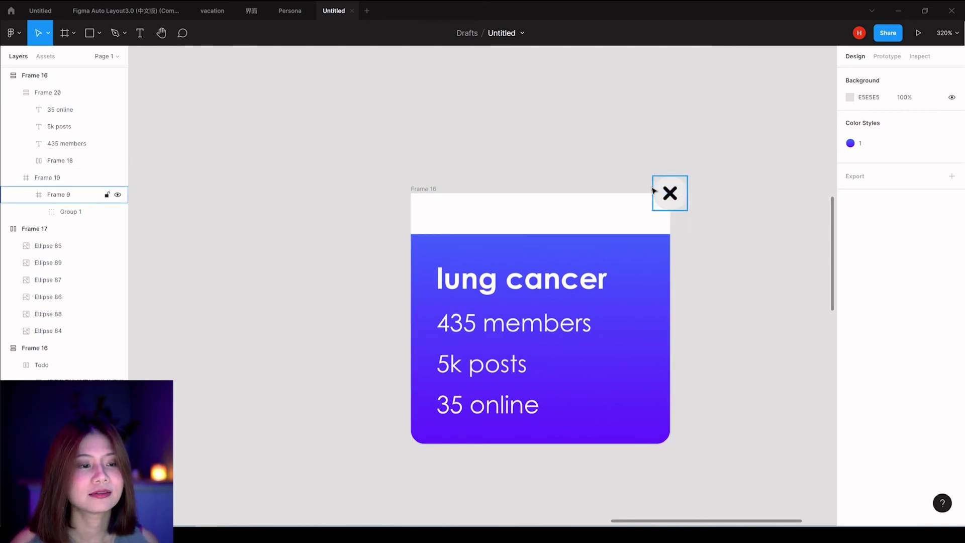
Step: Collapse the white bar Frame 19 to a height of 0.001
{"action": "left_click", "coordinate": [681, 191]}
{"action": "left_click", "coordinate": [565, 220]}
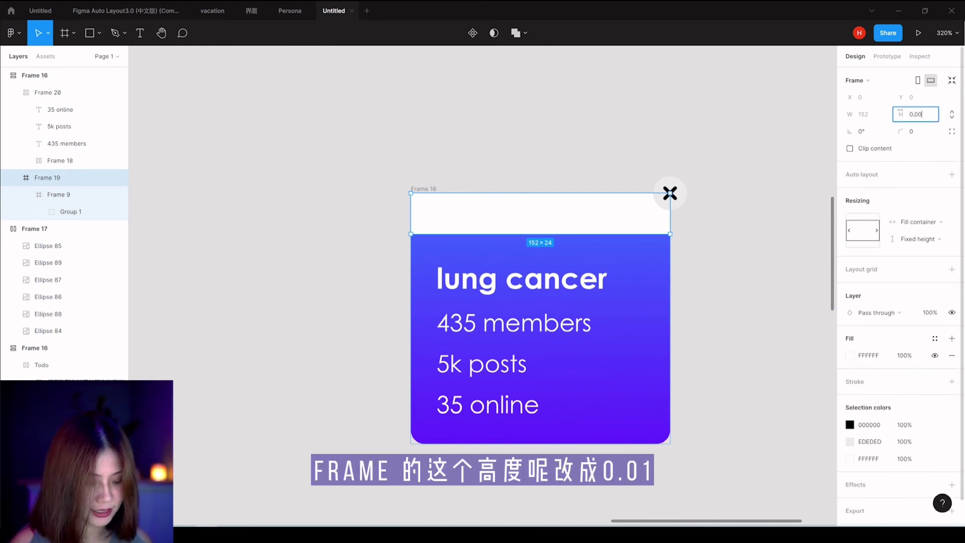
{"action": "left_click", "coordinate": [527, 247]}
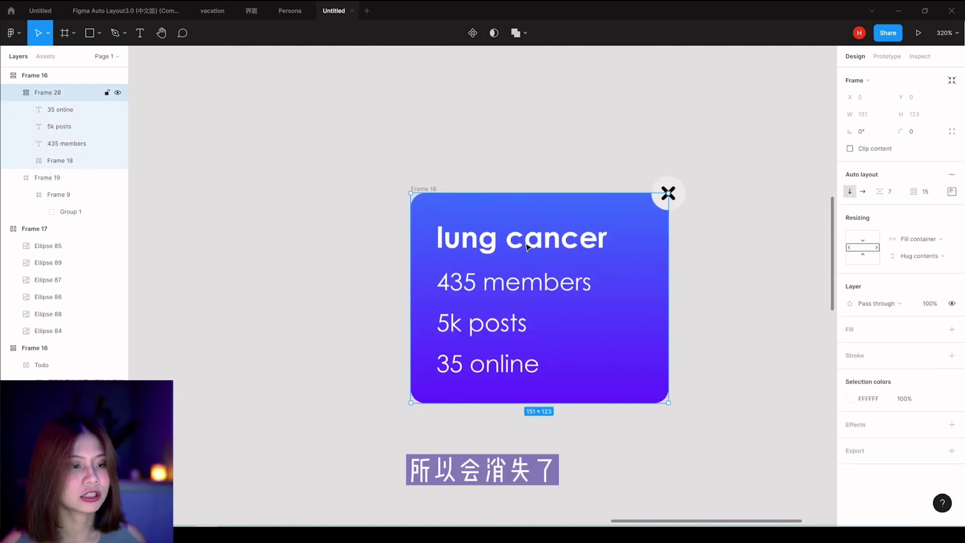
{"action": "left_click", "coordinate": [540, 243]}
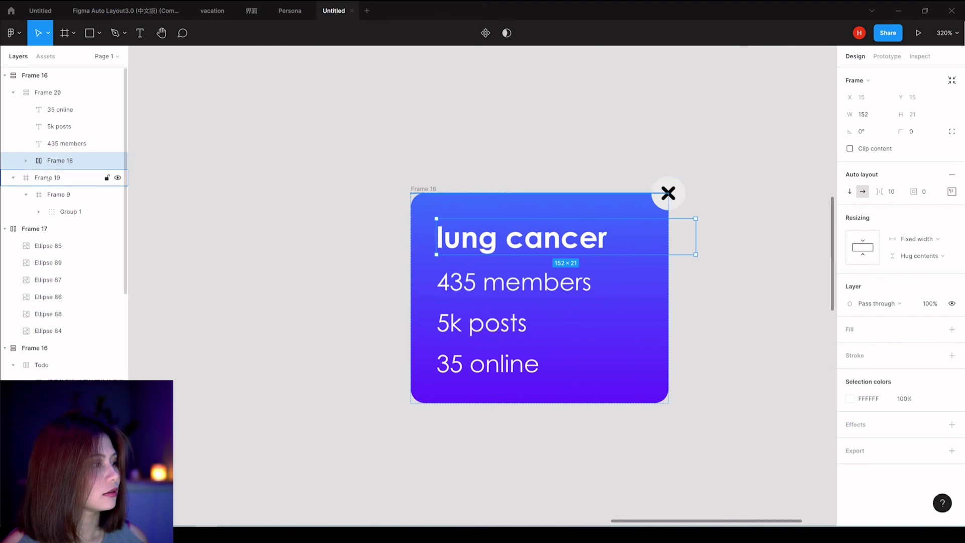
Step: Set the four text lines' horizontal resizing to Fill container
{"action": "left_click", "coordinate": [59, 109]}
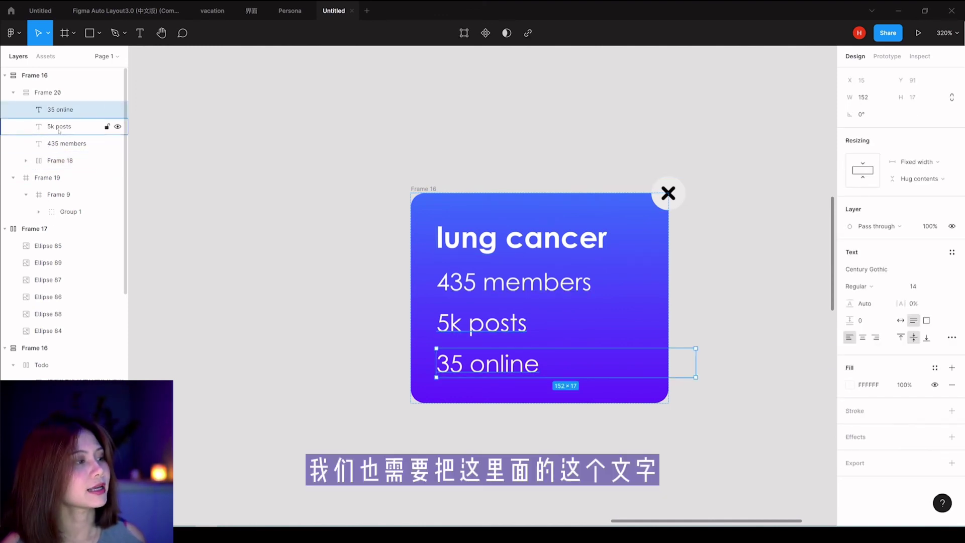
{"action": "left_click", "coordinate": [60, 127], "text": "shift"}
{"action": "left_click", "coordinate": [62, 144], "text": "shift"}
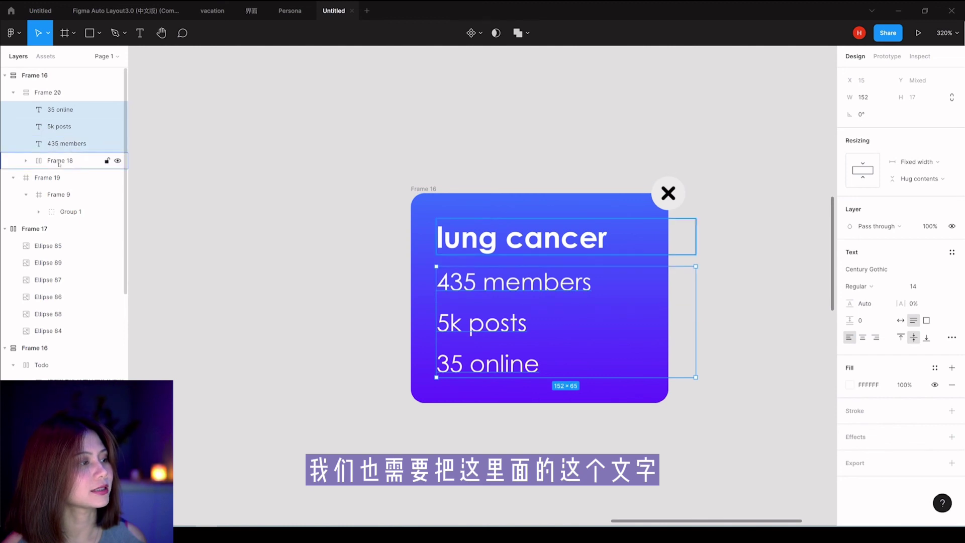
{"action": "left_click", "coordinate": [60, 160], "text": "shift"}
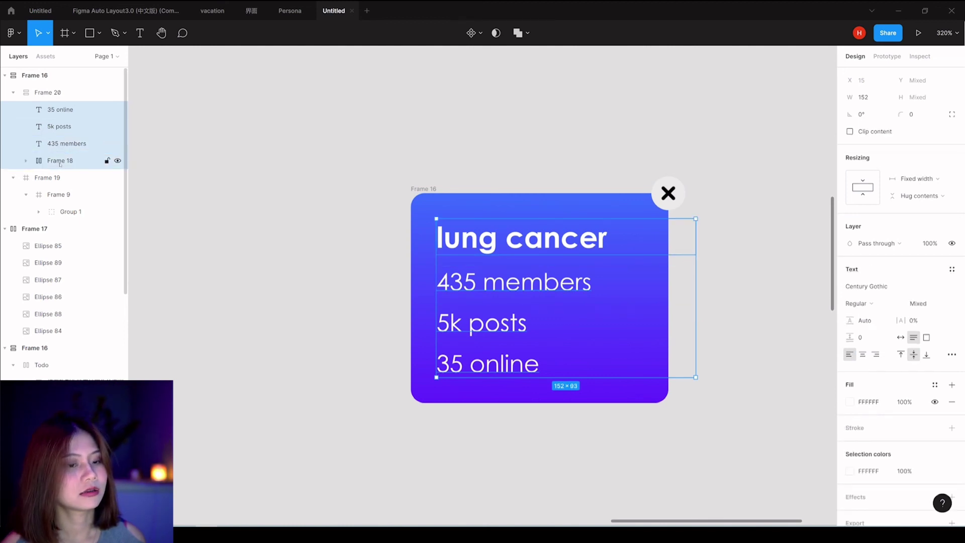
{"action": "left_click", "coordinate": [921, 184]}
{"action": "left_click", "coordinate": [919, 203]}
{"action": "key", "text": "Escape"}
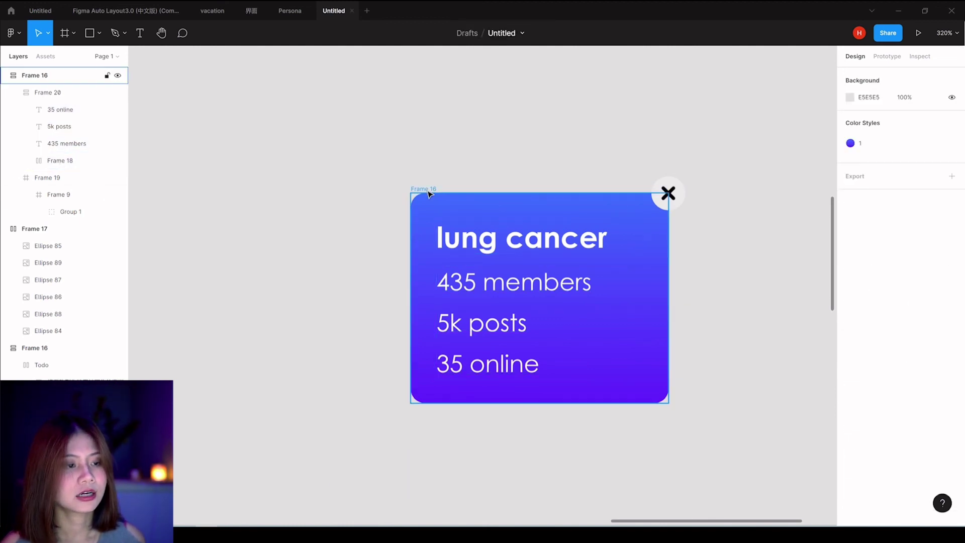
Step: Resize the card between 84 and 180 wide to test text reflow and icon position
{"action": "left_click", "coordinate": [428, 194]}
{"action": "mouse_move", "coordinate": [669, 265]}
{"action": "left_mouse_down"}
{"action": "mouse_move", "coordinate": [716, 264]}
{"action": "mouse_move", "coordinate": [593, 267]}
{"action": "mouse_move", "coordinate": [676, 264]}
{"action": "left_mouse_up"}
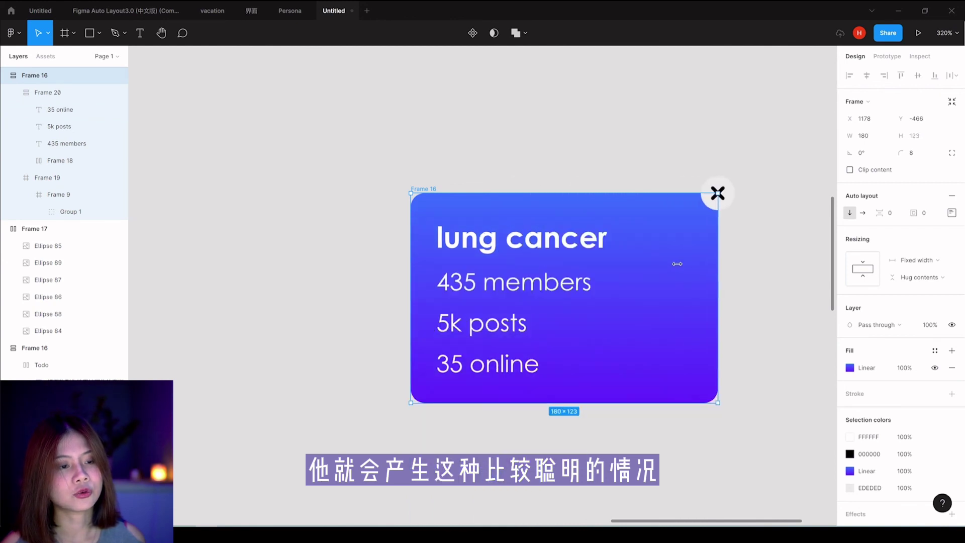
{"action": "mouse_move", "coordinate": [677, 263]}
{"action": "left_mouse_down"}
{"action": "mouse_move", "coordinate": [568, 268]}
{"action": "mouse_move", "coordinate": [643, 266]}
{"action": "left_mouse_up"}
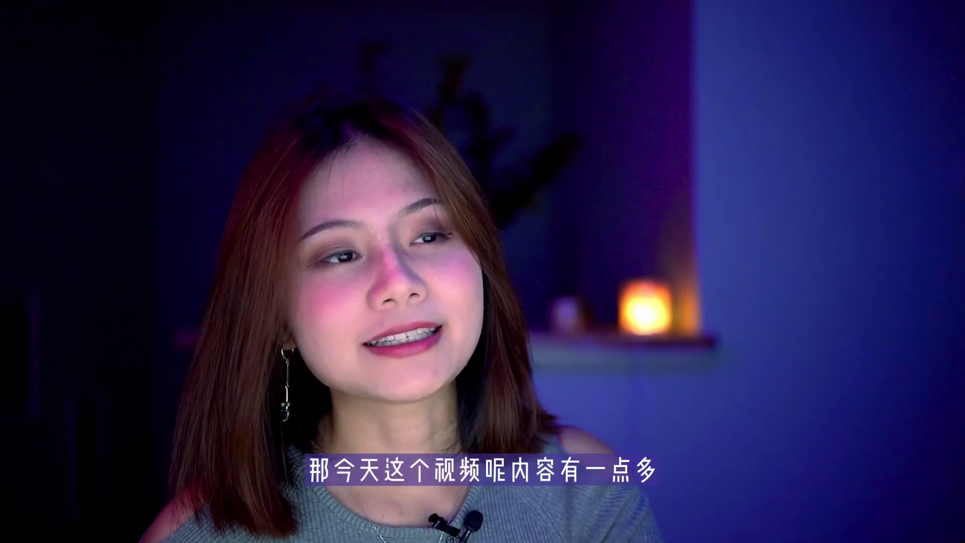